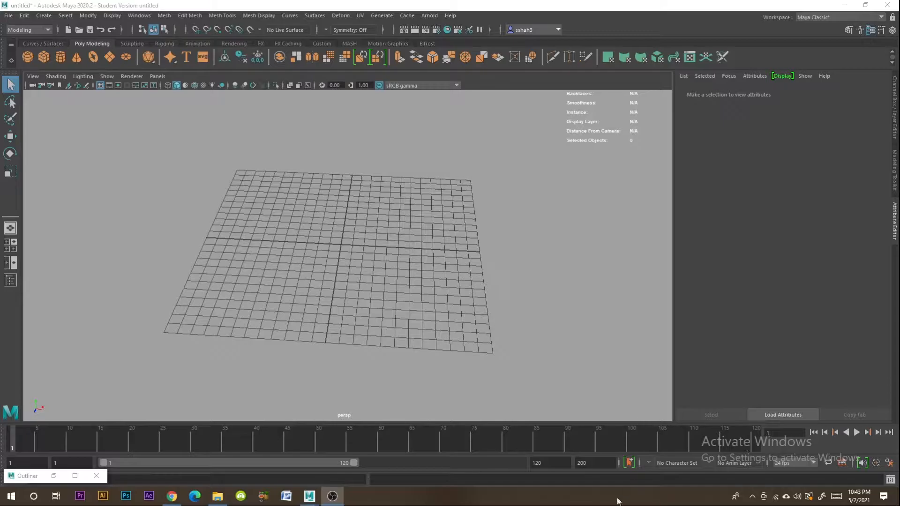
# - Open the reference image 1619977269843.jpg from the Downloads folder and minimise the folder window
pyautogui.keyDown('alt'); pyautogui.moveTo(400, 341); pyautogui.dragTo(474, 336); pyautogui.keyUp('alt')
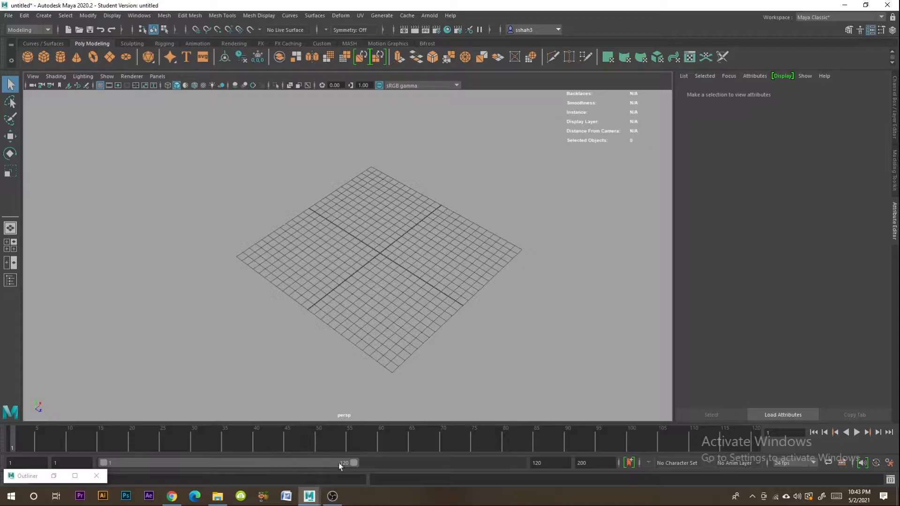
pyautogui.click(218, 497)
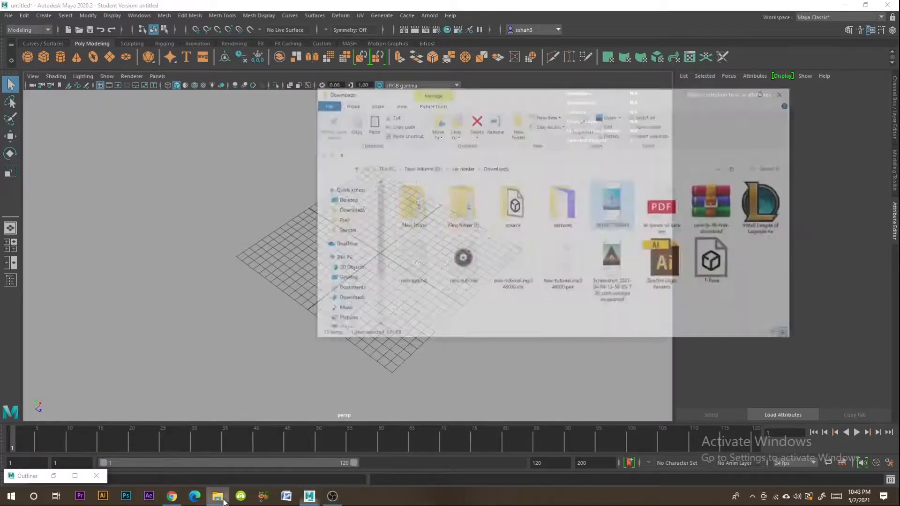
pyautogui.doubleClick(652, 167)
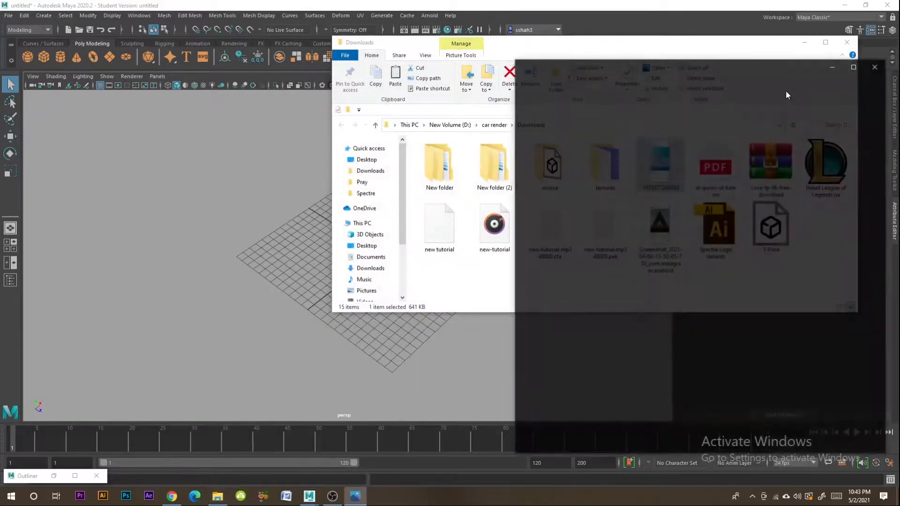
pyautogui.click(804, 42)
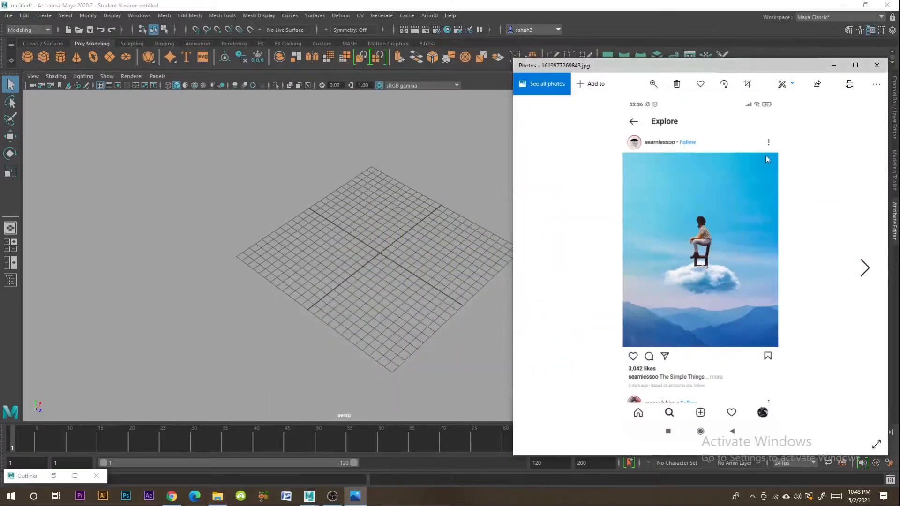
# - Examine the figure on the chair and the cloud in the reference image, then minimise the image
pyautogui.click(653, 84)
pyautogui.click(619, 109)
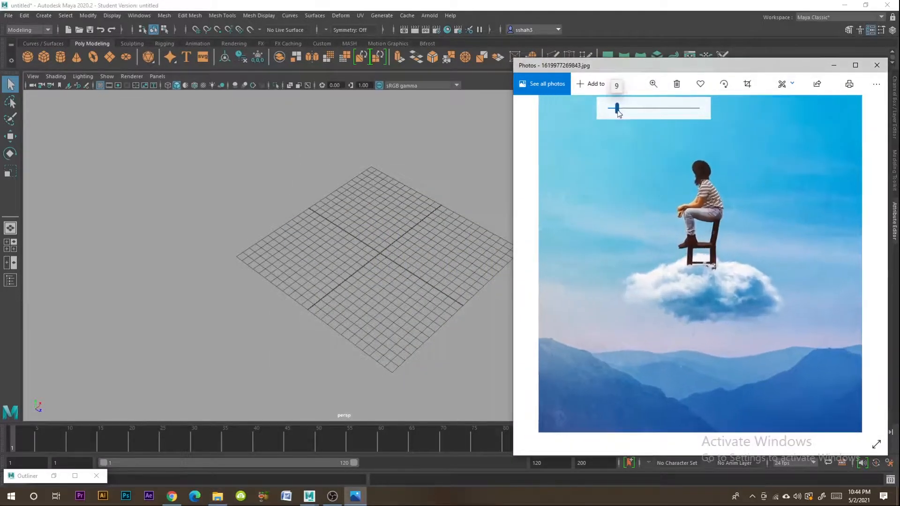
pyautogui.moveTo(738, 184); pyautogui.dragTo(734, 260)
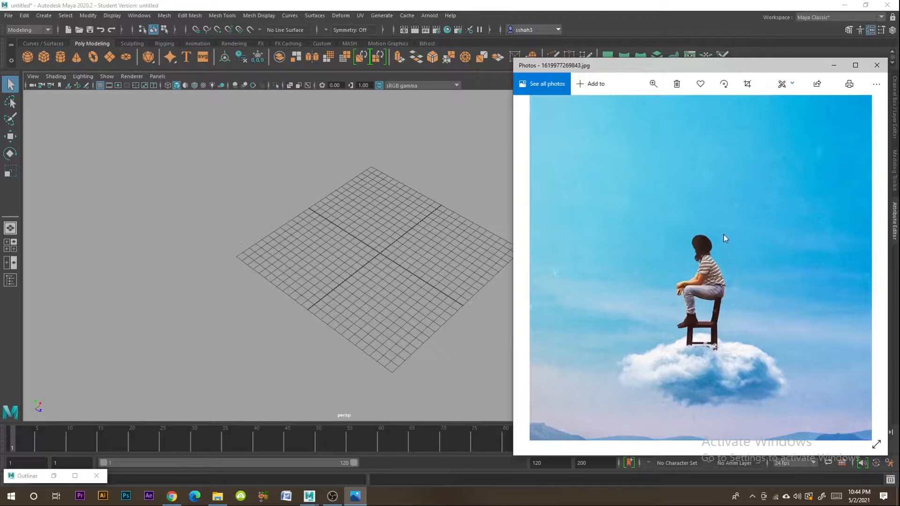
pyautogui.click(654, 85)
pyautogui.click(616, 108)
pyautogui.moveTo(617, 110); pyautogui.dragTo(617, 110)
pyautogui.moveTo(708, 185); pyautogui.dragTo(721, 141)
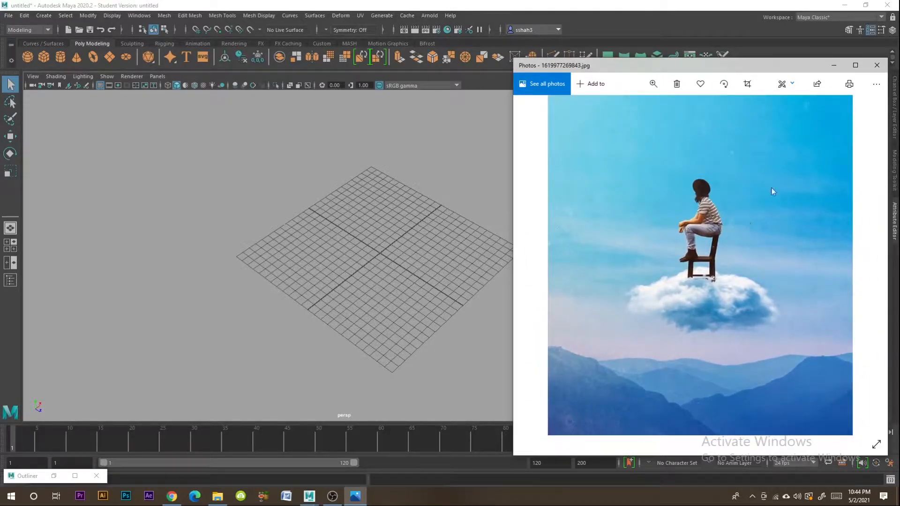
pyautogui.click(829, 69)
# - Reopen the reference image and examine the cloud, the mountains and the post header up close before minimising it
pyautogui.click(355, 496)
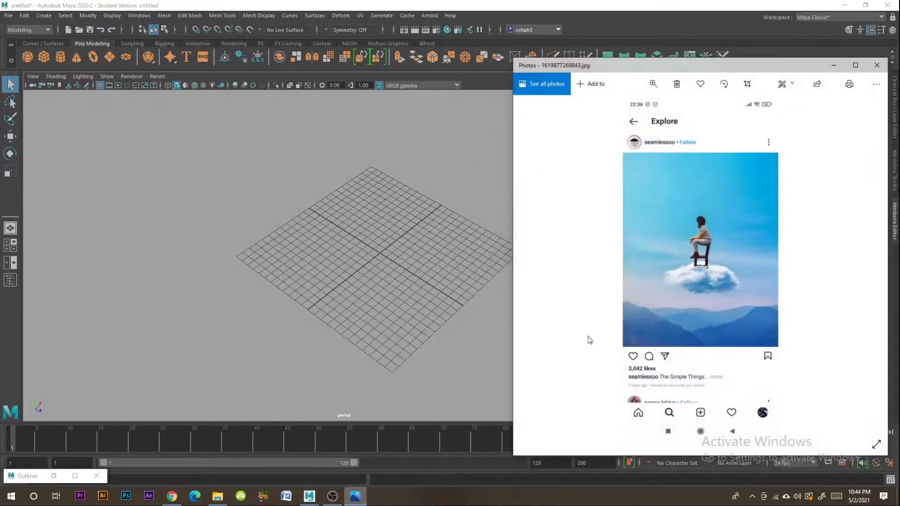
pyautogui.click(654, 84)
pyautogui.moveTo(673, 109); pyautogui.dragTo(625, 115)
pyautogui.moveTo(712, 187); pyautogui.dragTo(760, 193)
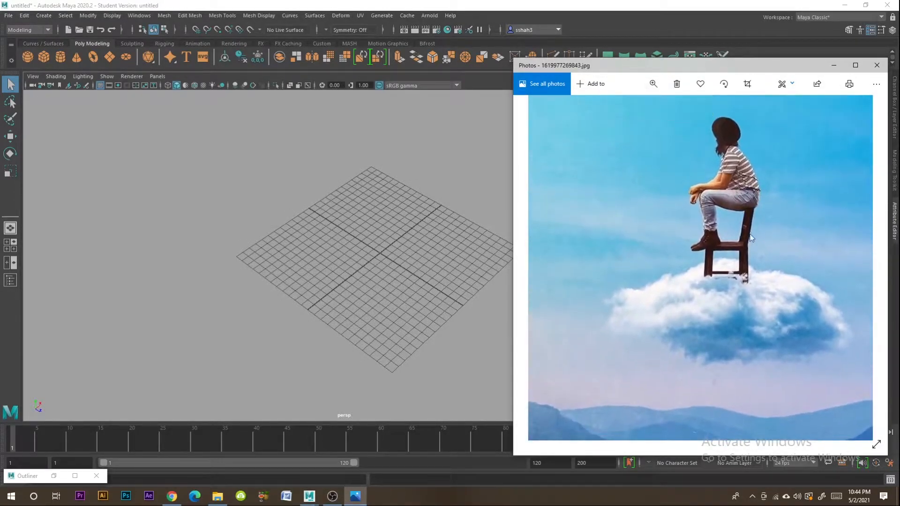
pyautogui.moveTo(708, 338); pyautogui.dragTo(674, 246)
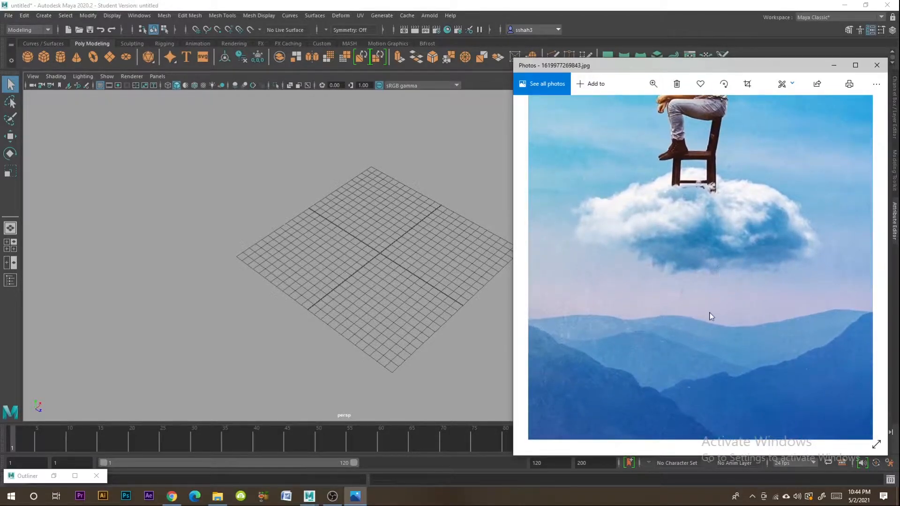
pyautogui.moveTo(711, 316); pyautogui.dragTo(700, 362)
pyautogui.moveTo(710, 324); pyautogui.dragTo(759, 188)
pyautogui.moveTo(754, 255); pyautogui.dragTo(678, 386)
pyautogui.moveTo(720, 206)
pyautogui.mouseDown()
pyautogui.moveTo(719, 321)
pyautogui.moveTo(792, 420)
pyautogui.moveTo(729, 316)
pyautogui.mouseUp()
pyautogui.moveTo(687, 248)
pyautogui.mouseDown()
pyautogui.moveTo(733, 255)
pyautogui.moveTo(686, 268)
pyautogui.mouseUp()
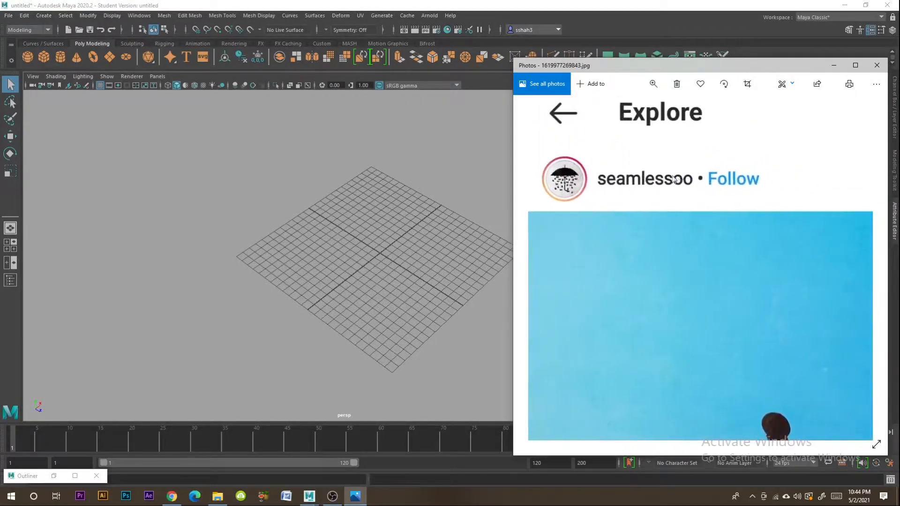
pyautogui.moveTo(718, 344); pyautogui.dragTo(690, 325)
pyautogui.click(834, 66)
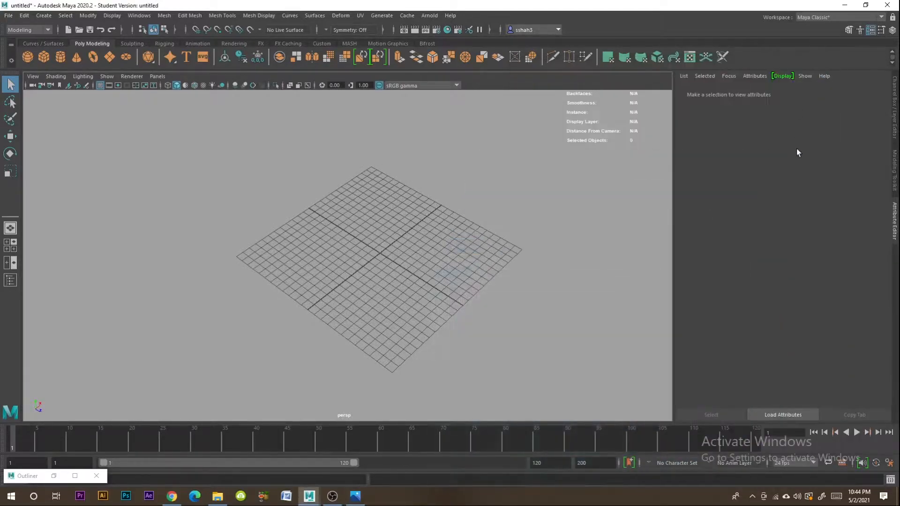
pyautogui.scroll(-3, 390, 286)
pyautogui.scroll(4, 390, 286)
pyautogui.keyDown('alt'); pyautogui.moveTo(390, 287); pyautogui.dragTo(417, 290); pyautogui.keyUp('alt')
pyautogui.scroll(3, 387, 304)
pyautogui.keyDown('alt'); pyautogui.moveTo(457, 316); pyautogui.dragTo(510, 306, button='middle'); pyautogui.keyUp('alt')
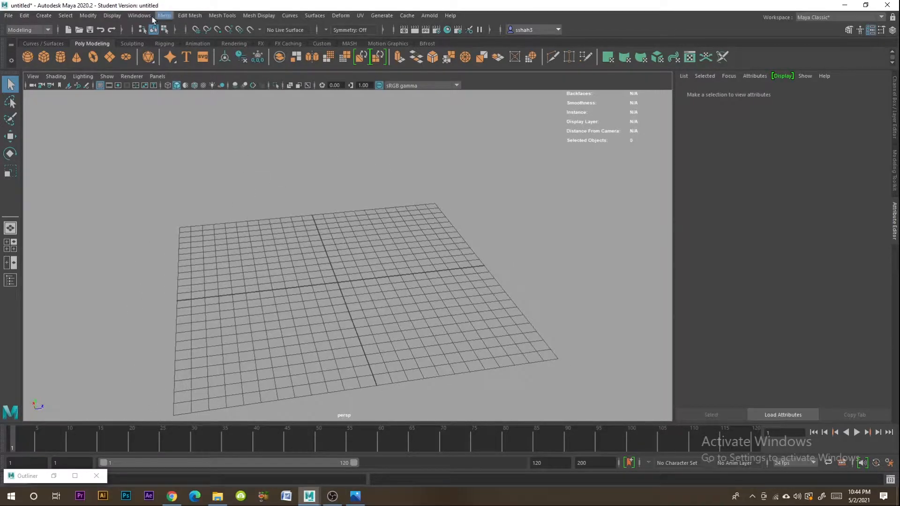
pyautogui.click(134, 16)
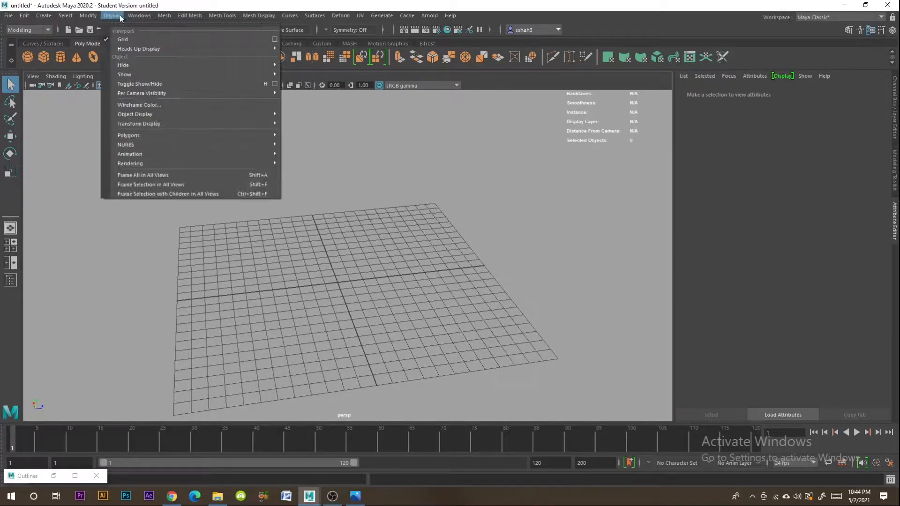
pyautogui.click(444, 36)
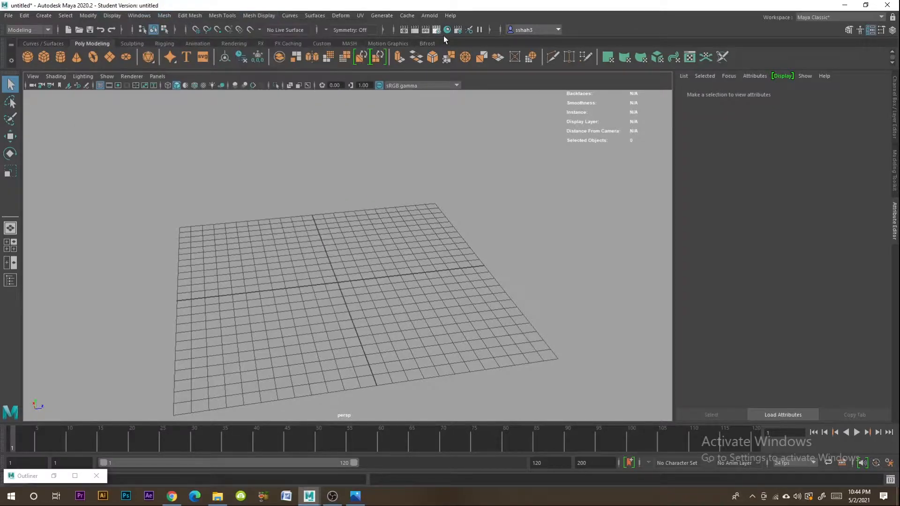
# - Check the Arnold renderer's output options in the Render Settings window and close it
pyautogui.click(437, 30)
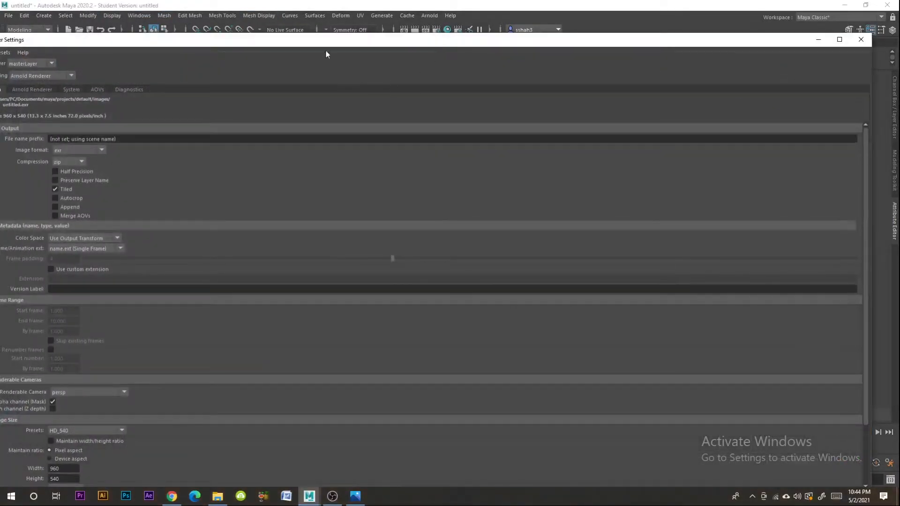
pyautogui.moveTo(327, 45); pyautogui.dragTo(615, 131)
pyautogui.click(331, 176)
pyautogui.moveTo(760, 130); pyautogui.dragTo(583, 127)
pyautogui.click(746, 125)
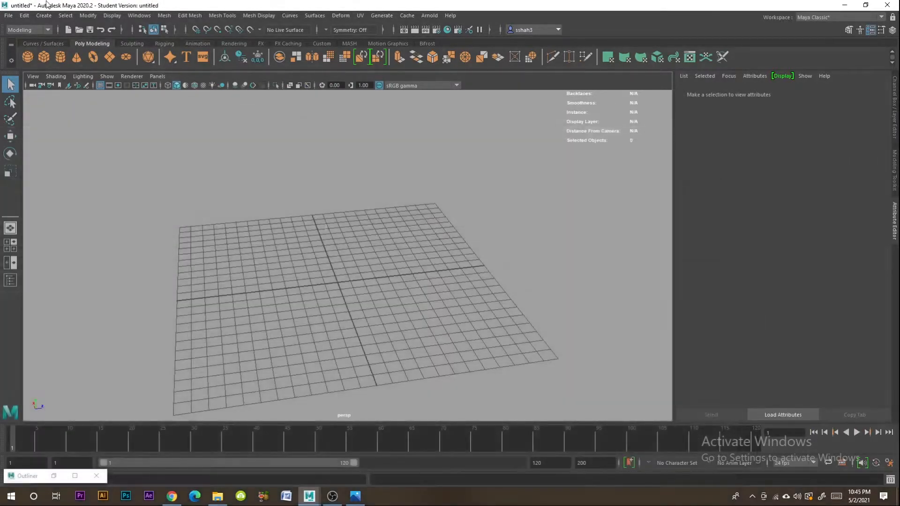
# - Search the Plug-in Manager for bifrost, check that its plug-ins are set to Loaded and Auto load, and close the manager
pyautogui.click(139, 16)
pyautogui.moveTo(189, 105)
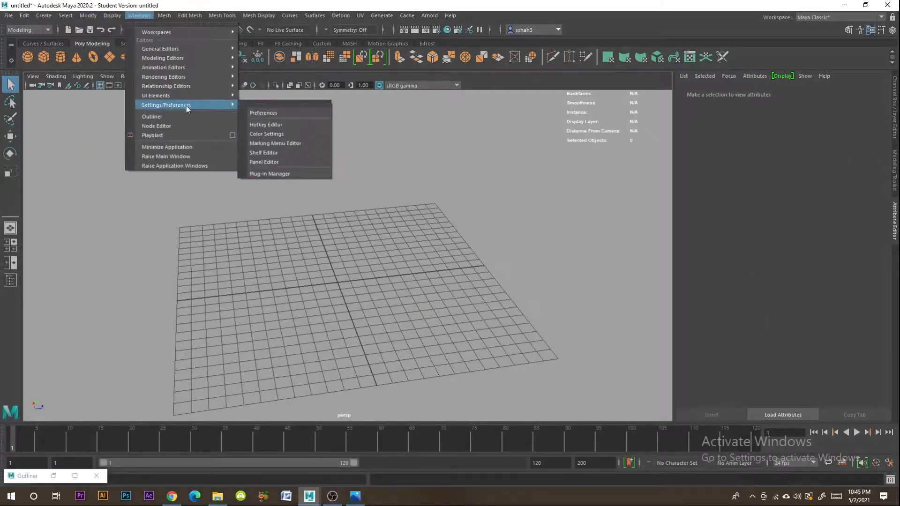
pyautogui.click(281, 175)
pyautogui.click(71, 31)
pyautogui.write('bifr')
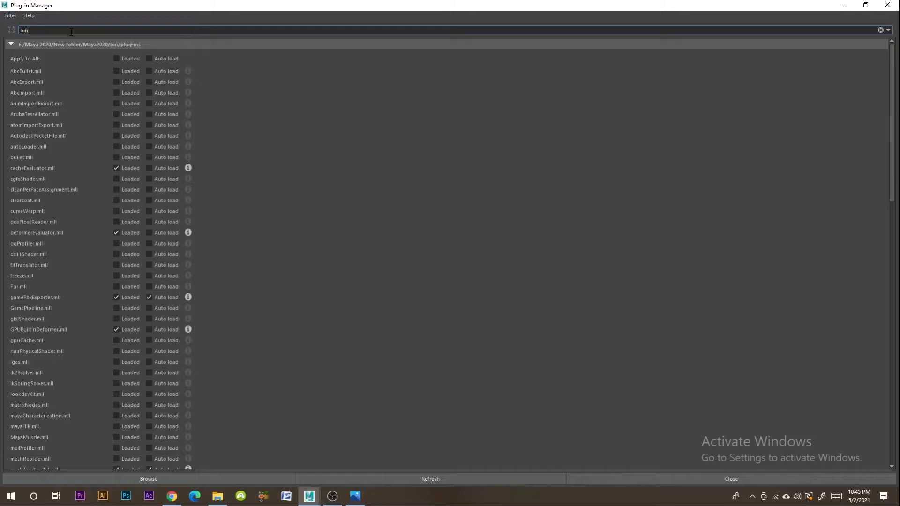
pyautogui.write('ost')
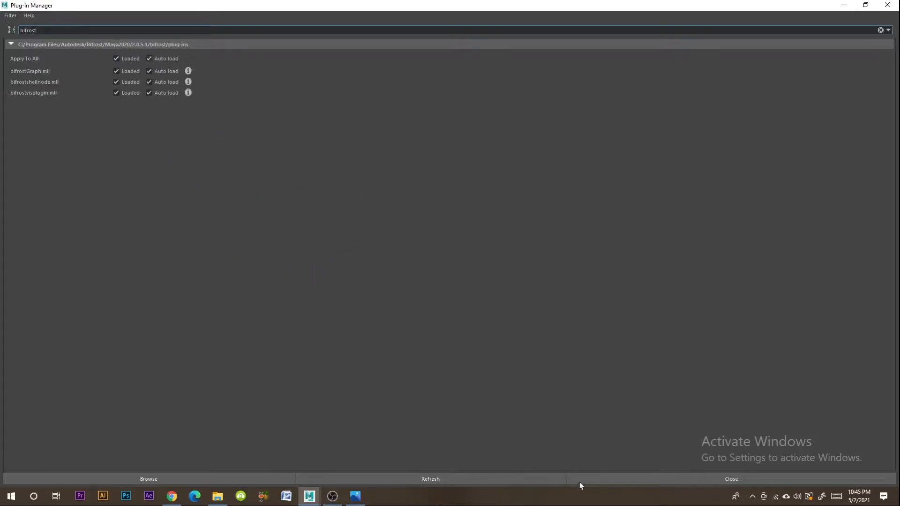
pyautogui.click(602, 478)
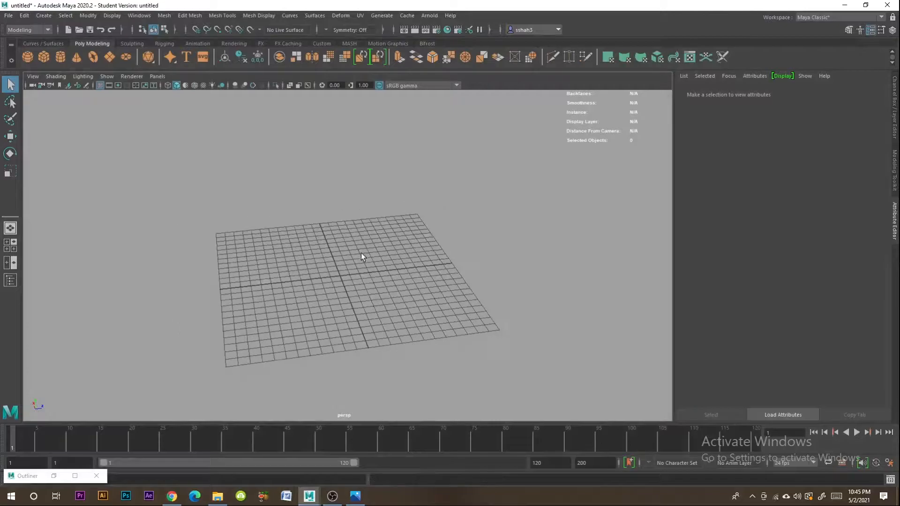
# - Open the Bifrost Browser and reposition its window
pyautogui.keyDown('alt'); pyautogui.moveTo(361, 254); pyautogui.dragTo(436, 293, button='middle'); pyautogui.keyUp('alt')
pyautogui.click(140, 15)
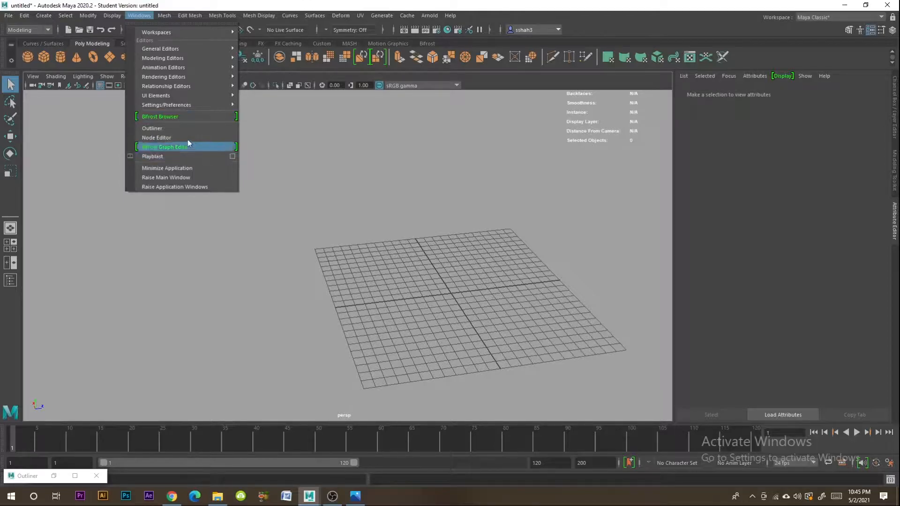
pyautogui.click(168, 117)
pyautogui.moveTo(212, 73); pyautogui.dragTo(517, 104)
# - Look through the example effects in the Bifrost Browser's Fire, Cloth, Smoke, Particles, Volumes, Sand and Snow categories
pyautogui.click(328, 133)
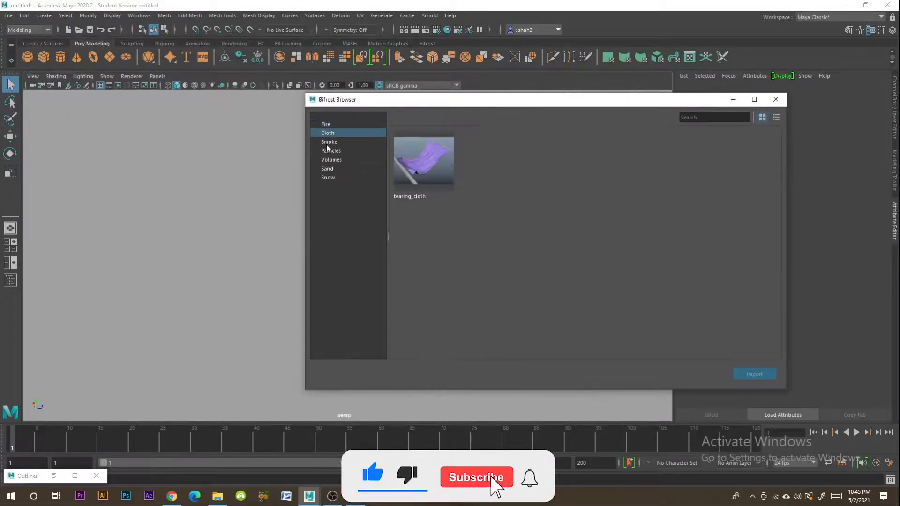
pyautogui.click(329, 142)
pyautogui.click(331, 151)
pyautogui.click(332, 160)
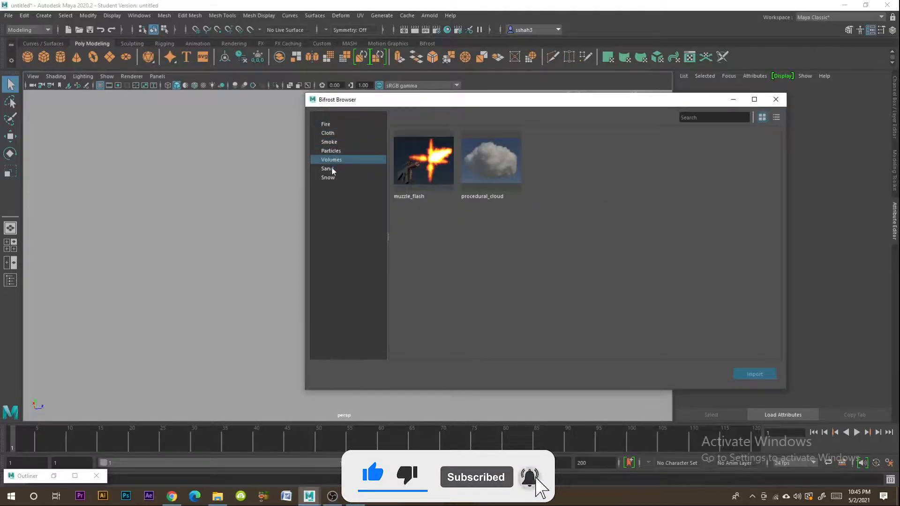
pyautogui.click(328, 125)
pyautogui.click(328, 133)
pyautogui.click(330, 142)
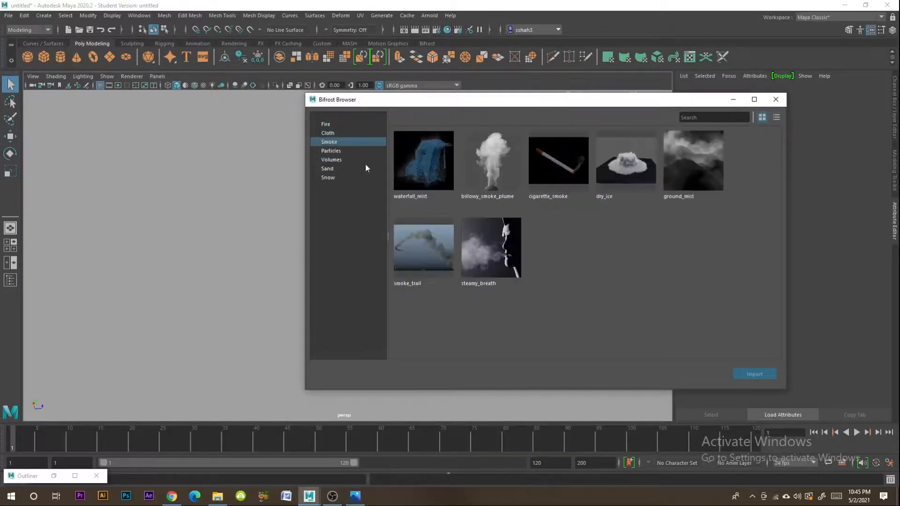
pyautogui.click(330, 151)
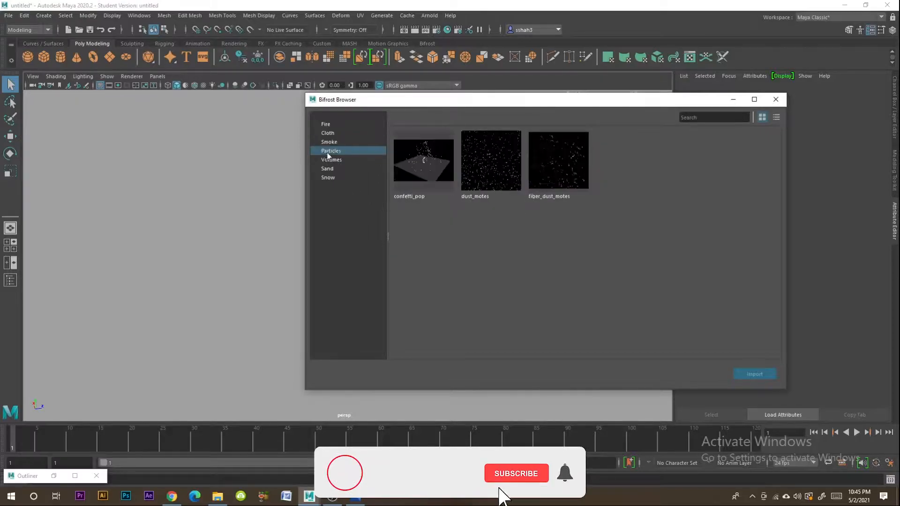
pyautogui.click(332, 160)
pyautogui.click(327, 124)
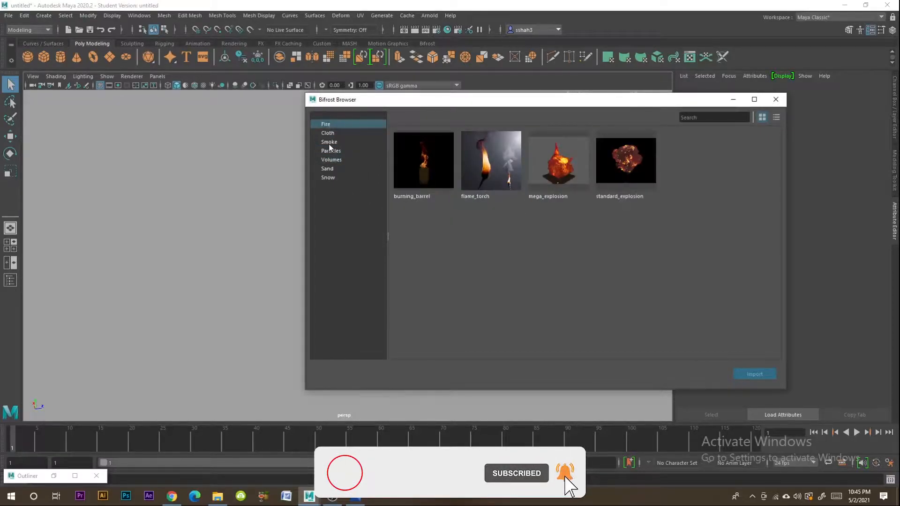
pyautogui.click(329, 142)
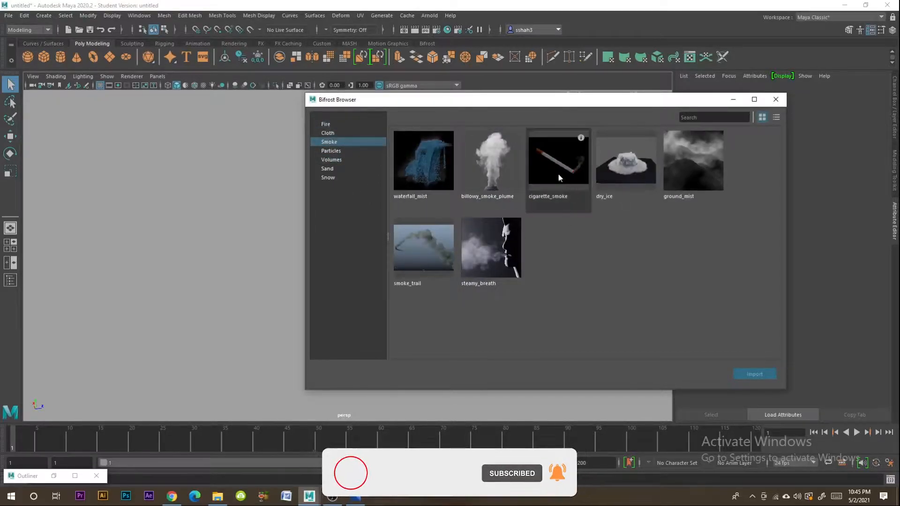
pyautogui.click(328, 169)
pyautogui.click(331, 178)
pyautogui.click(330, 169)
# - Compare the Volumes examples with the cloud in the reference image and import procedural_cloud into the scene
pyautogui.click(334, 160)
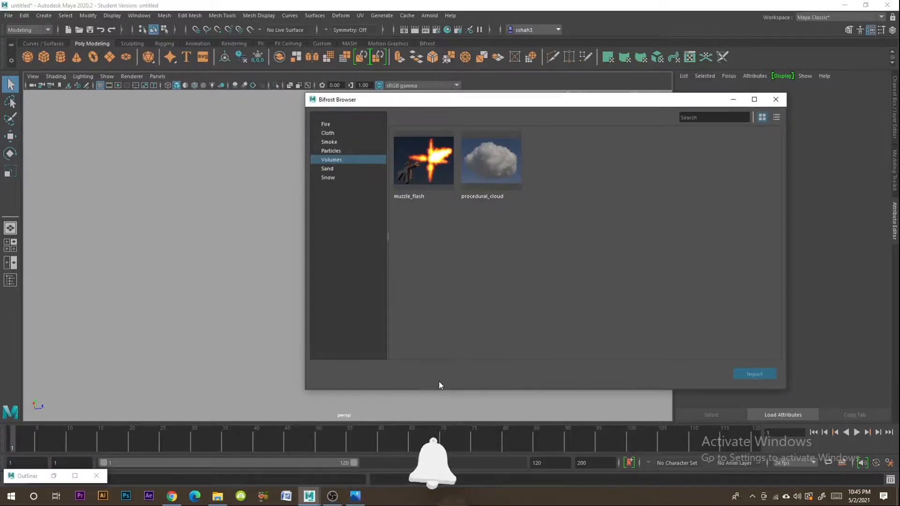
pyautogui.click(357, 497)
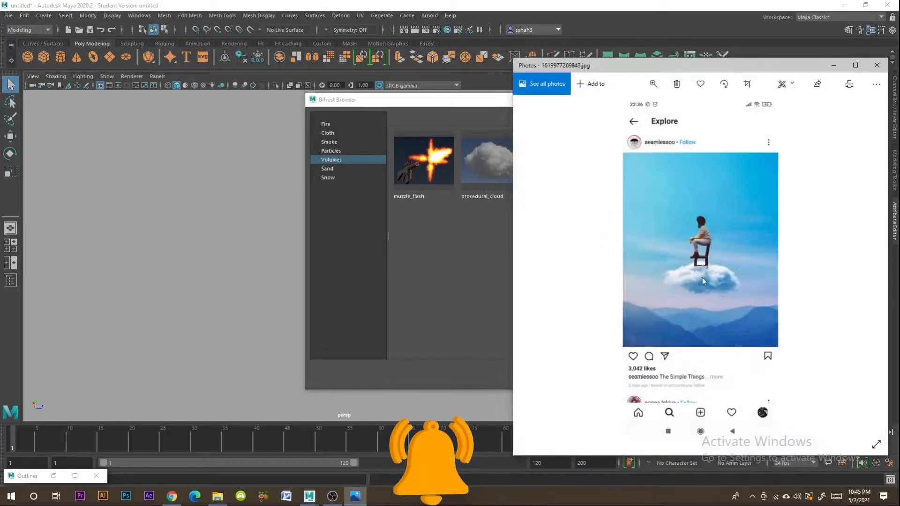
pyautogui.click(834, 65)
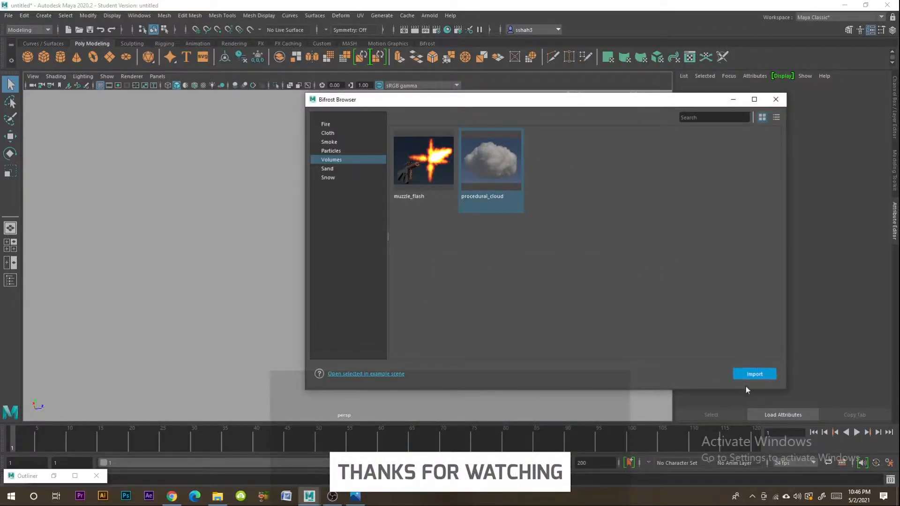
pyautogui.click(749, 371)
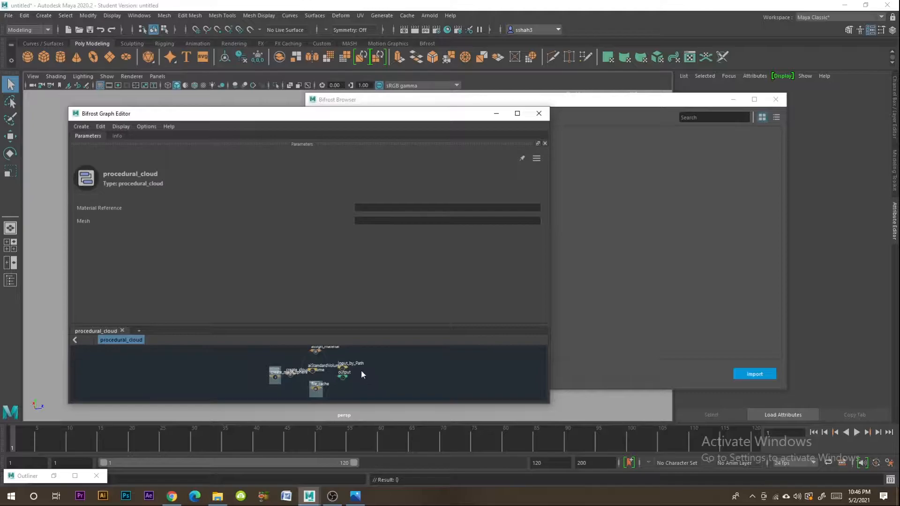
# - Maximise the Bifrost Graph Editor and examine the procedural_cloud node network
pyautogui.scroll(5, 374, 376)
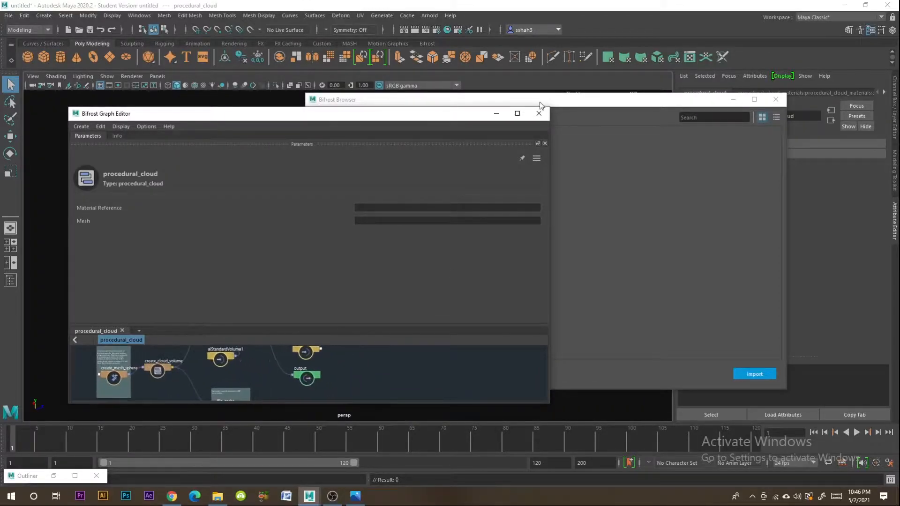
pyautogui.click(518, 113)
pyautogui.moveTo(477, 329); pyautogui.dragTo(605, 339, button='middle')
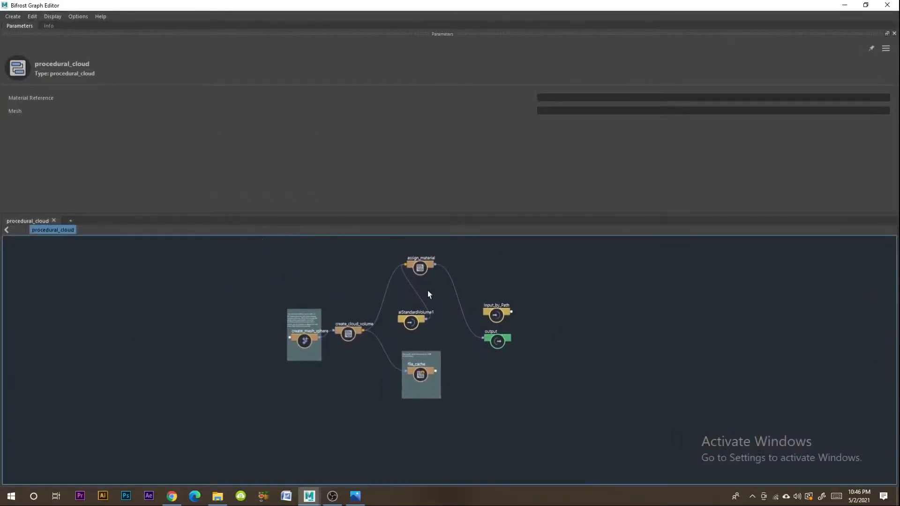
pyautogui.scroll(3, 478, 305)
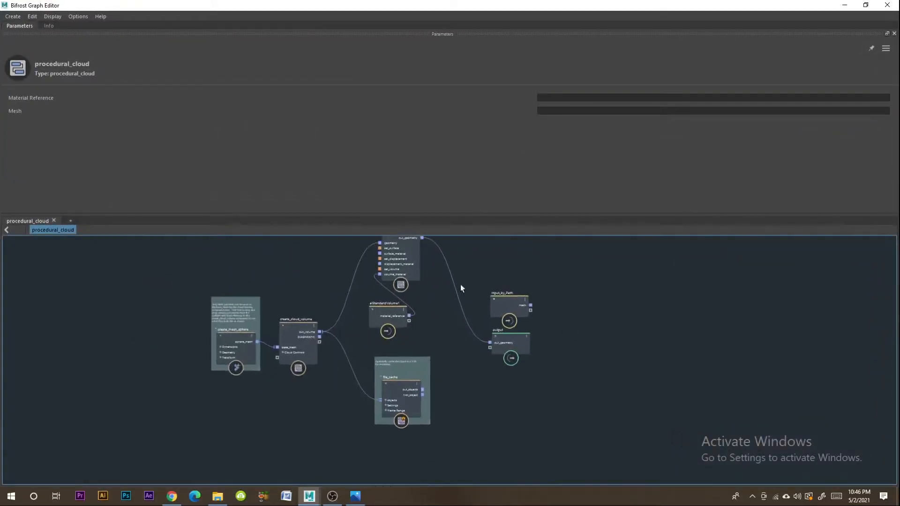
# - Minimise the Bifrost Graph Editor and Browser, and locate the cloud's bif1 and procedural_cloud nodes in the restored Outliner
pyautogui.click(845, 5)
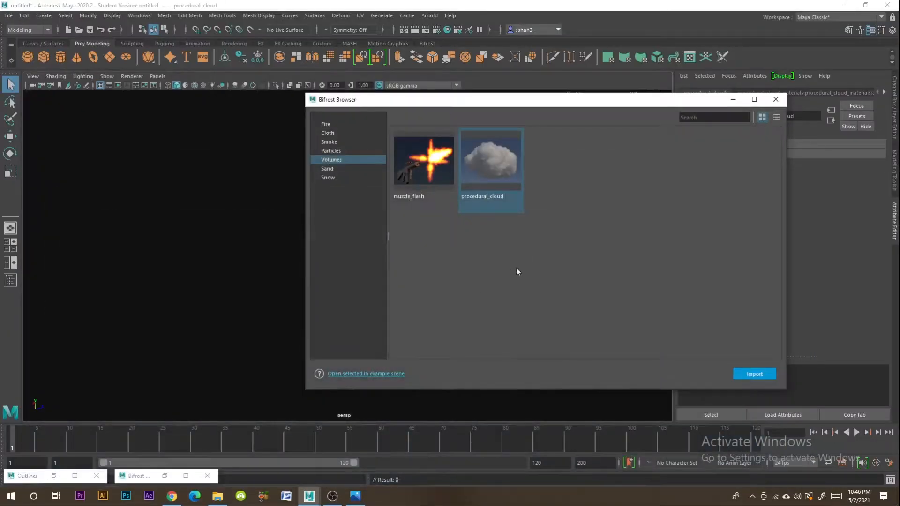
pyautogui.click(733, 99)
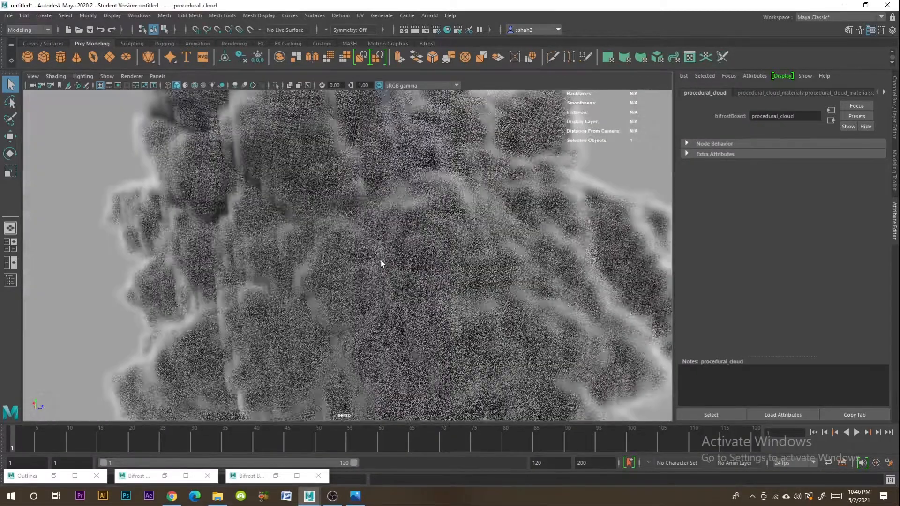
pyautogui.scroll(-8, 384, 260)
pyautogui.keyDown('alt'); pyautogui.moveTo(384, 260); pyautogui.dragTo(329, 289); pyautogui.keyUp('alt')
pyautogui.scroll(-3, 405, 269)
pyautogui.click(424, 268)
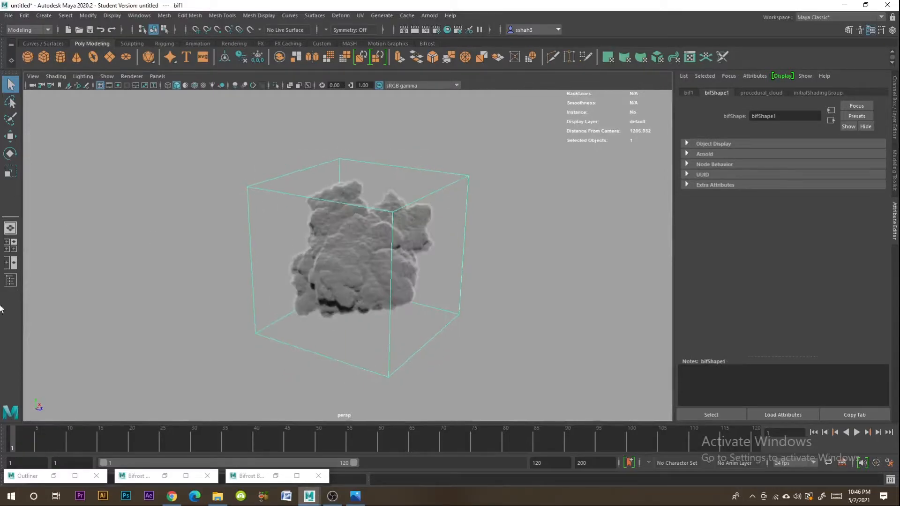
pyautogui.click(28, 476)
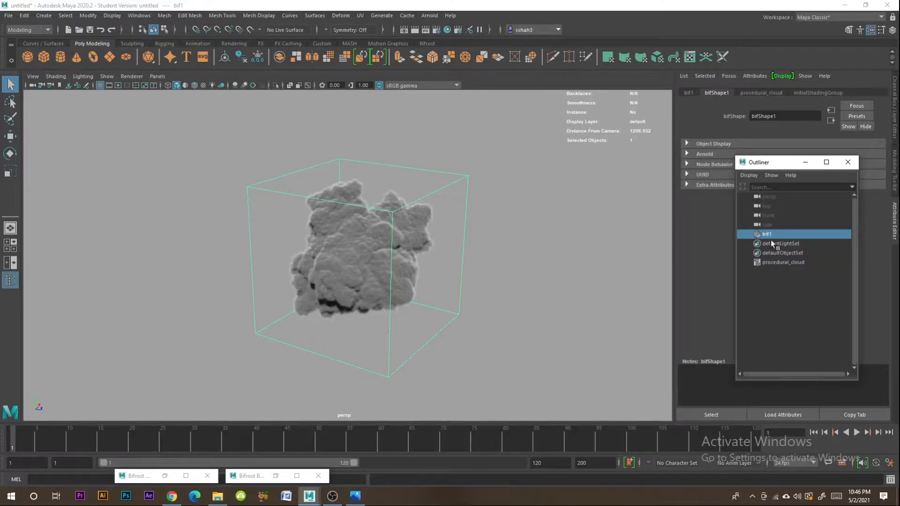
pyautogui.click(770, 263)
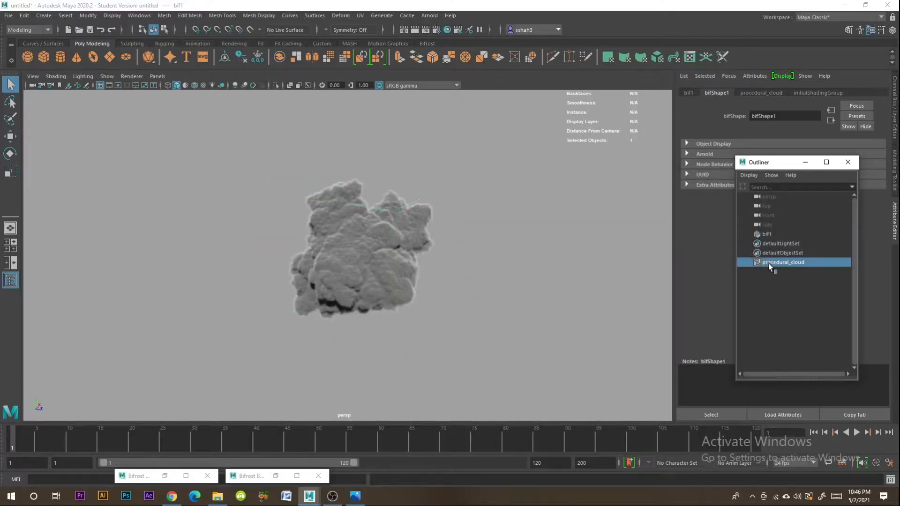
# - Scale the bif1 cloud non-uniformly into a wide, low shape by flattening its height and adjusting its X width
pyautogui.click(360, 273)
pyautogui.keyDown('alt'); pyautogui.moveTo(495, 260); pyautogui.dragTo(505, 278); pyautogui.keyUp('alt')
pyautogui.click(6, 175)
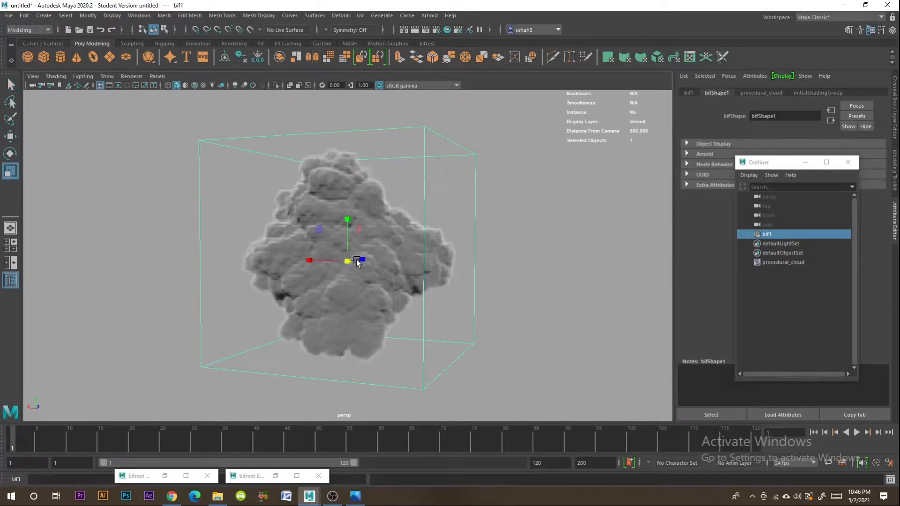
pyautogui.moveTo(346, 217); pyautogui.dragTo(347, 229)
pyautogui.keyDown('alt'); pyautogui.moveTo(289, 261); pyautogui.dragTo(332, 263); pyautogui.keyUp('alt')
pyautogui.moveTo(342, 226); pyautogui.dragTo(342, 232)
pyautogui.moveTo(315, 262); pyautogui.dragTo(307, 262)
pyautogui.moveTo(347, 233)
pyautogui.mouseDown()
pyautogui.moveTo(416, 262)
pyautogui.moveTo(344, 249)
pyautogui.mouseUp()
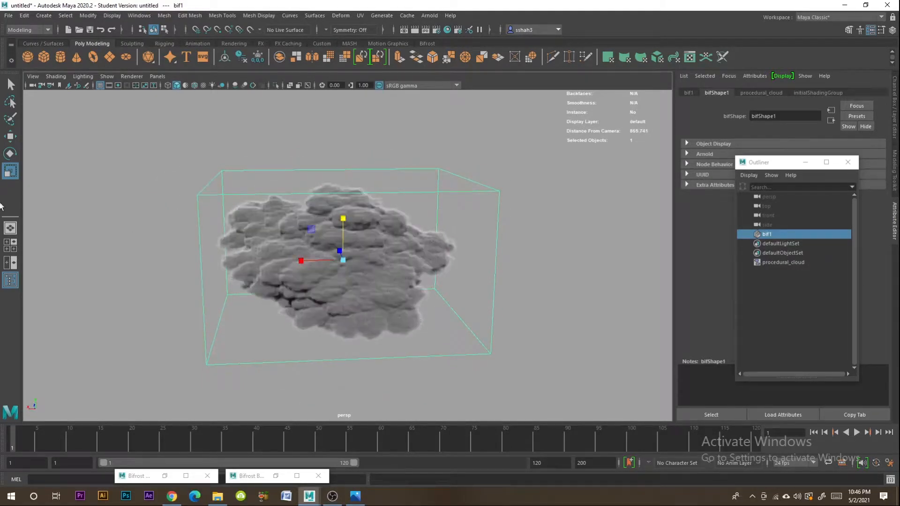
# - Rotate the flattened cloud about its vertical axis so that its bounding box faces the view
pyautogui.click(10, 153)
pyautogui.moveTo(330, 268); pyautogui.dragTo(375, 270)
pyautogui.keyDown('alt'); pyautogui.moveTo(378, 268); pyautogui.dragTo(402, 276); pyautogui.keyUp('alt')
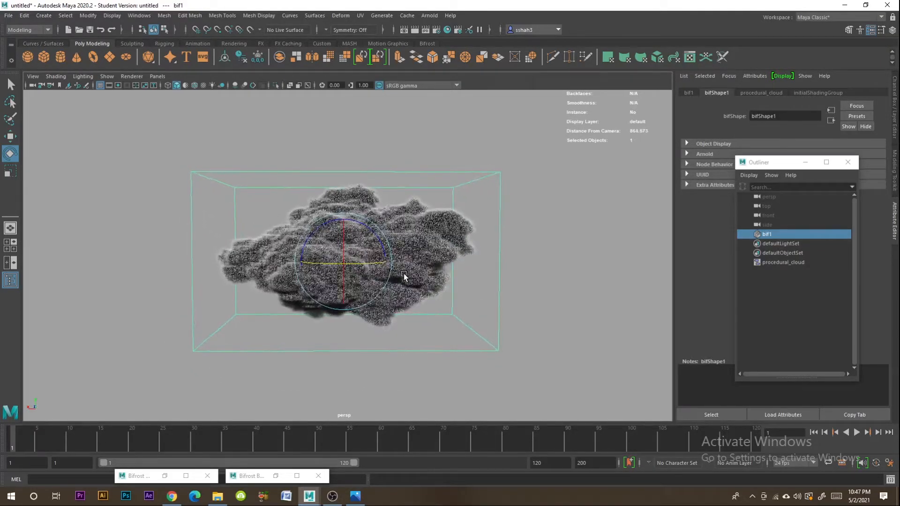
# - Scale the whole cloud down uniformly and deselect it
pyautogui.press('r')
pyautogui.moveTo(342, 262); pyautogui.dragTo(392, 261)
pyautogui.click(475, 261)
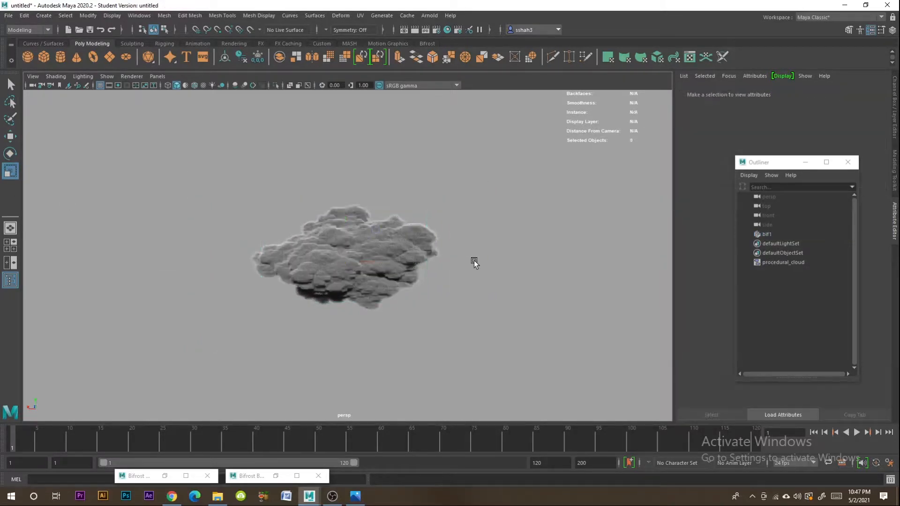
pyautogui.click(361, 255)
pyautogui.click(597, 217)
# - Open the Render Settings, move the window so its options are readable, and choose persp as the renderable camera
pyautogui.click(435, 30)
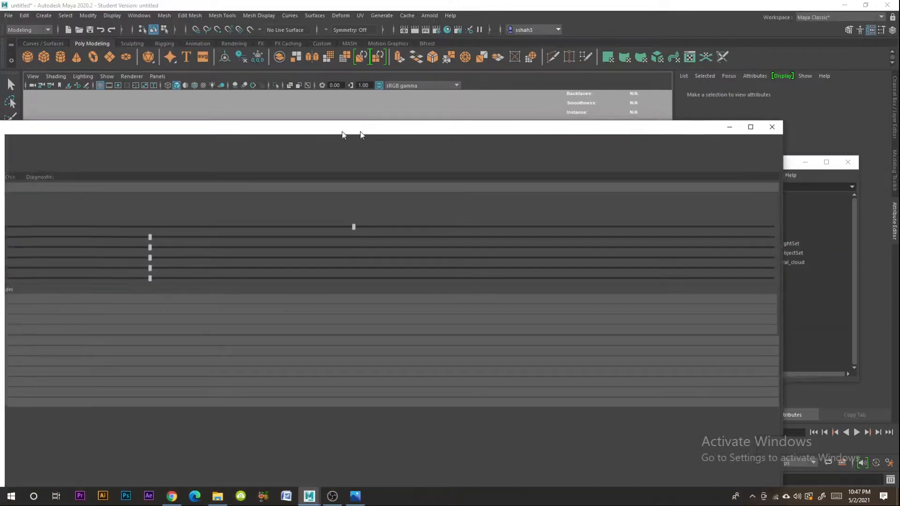
pyautogui.moveTo(314, 124); pyautogui.dragTo(803, 130)
pyautogui.click(364, 171)
pyautogui.moveTo(503, 125); pyautogui.dragTo(635, 11)
pyautogui.click(593, 361)
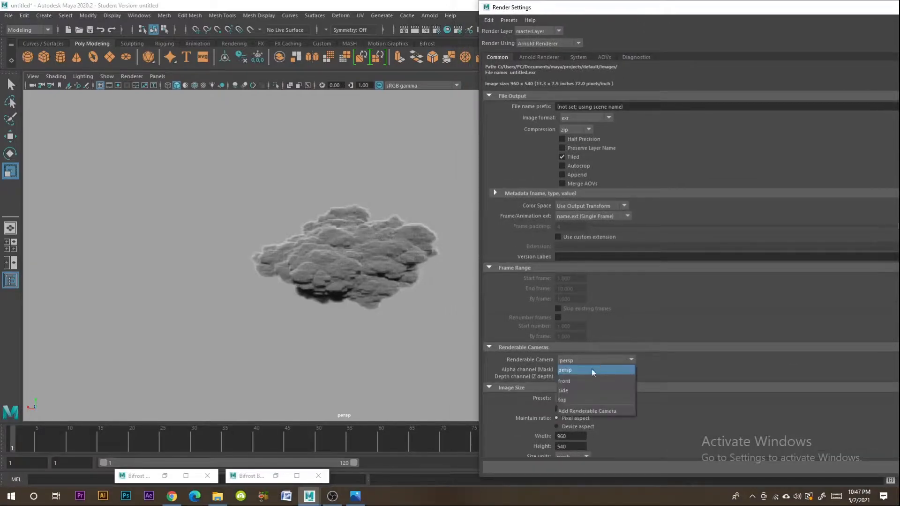
pyautogui.click(594, 366)
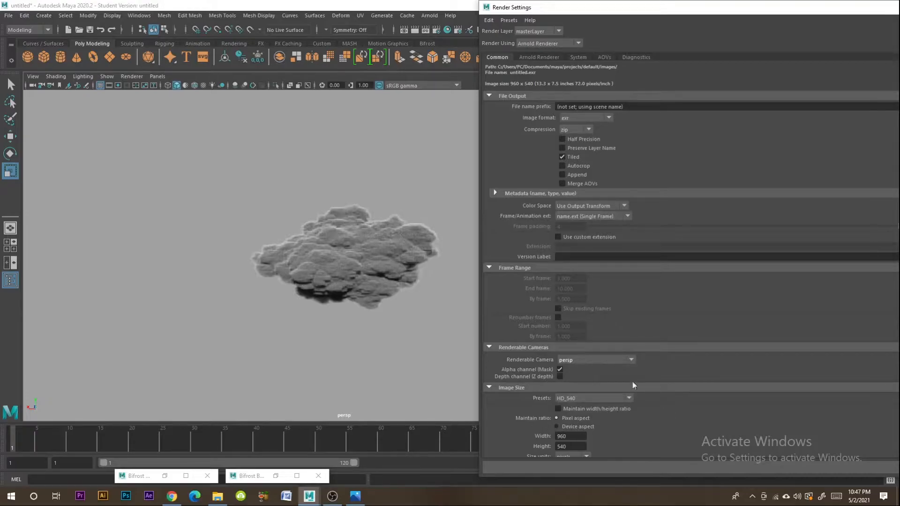
# - Set the render image size to 1080 pixels wide and 1350 pixels high
pyautogui.scroll(-1, 578, 436)
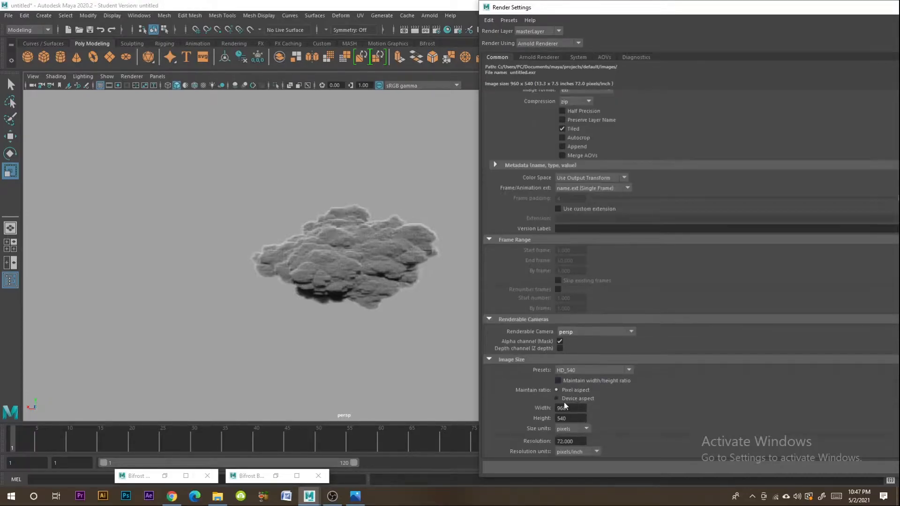
pyautogui.doubleClick(561, 409)
pyautogui.write('103')
pyautogui.press('BackSpace')
pyautogui.press('BackSpace')
pyautogui.press('BackSpace')
pyautogui.write('80')
pyautogui.press('Tab')
pyautogui.write('1350')
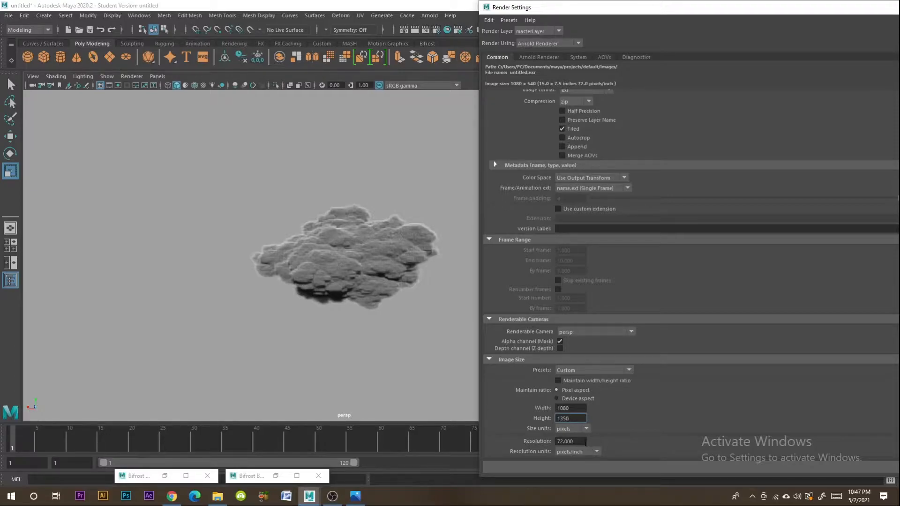
pyautogui.press('Tab')
# - Set the Arnold render device to GPU, review the sampling settings and close the Render Settings
pyautogui.click(539, 57)
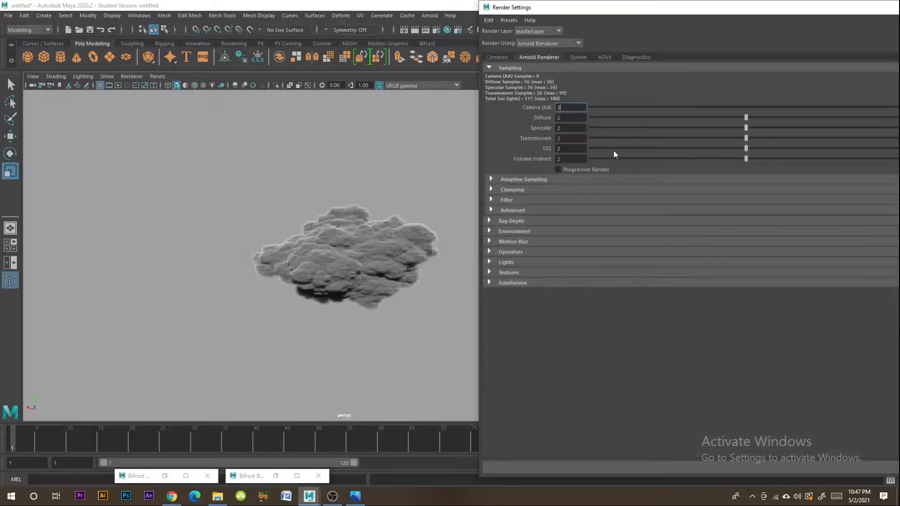
pyautogui.moveTo(668, 7); pyautogui.dragTo(276, 102)
pyautogui.click(186, 152)
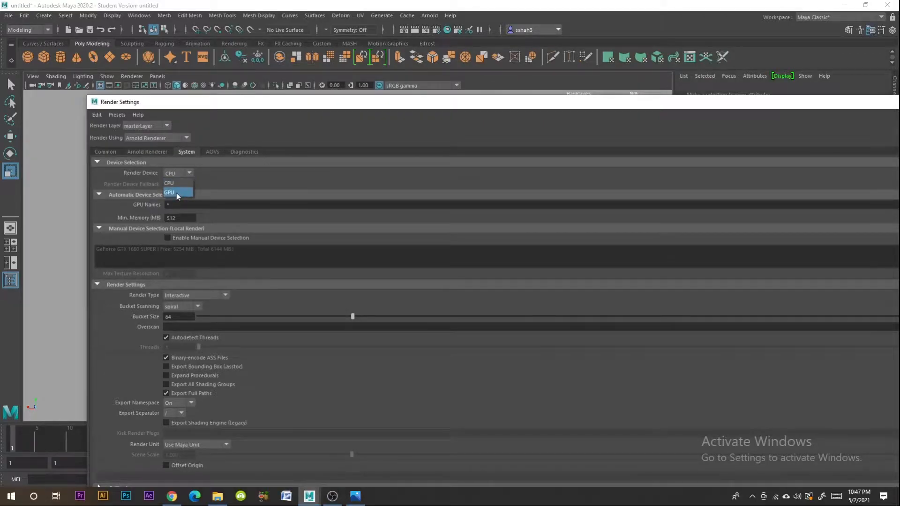
pyautogui.click(176, 191)
pyautogui.click(147, 151)
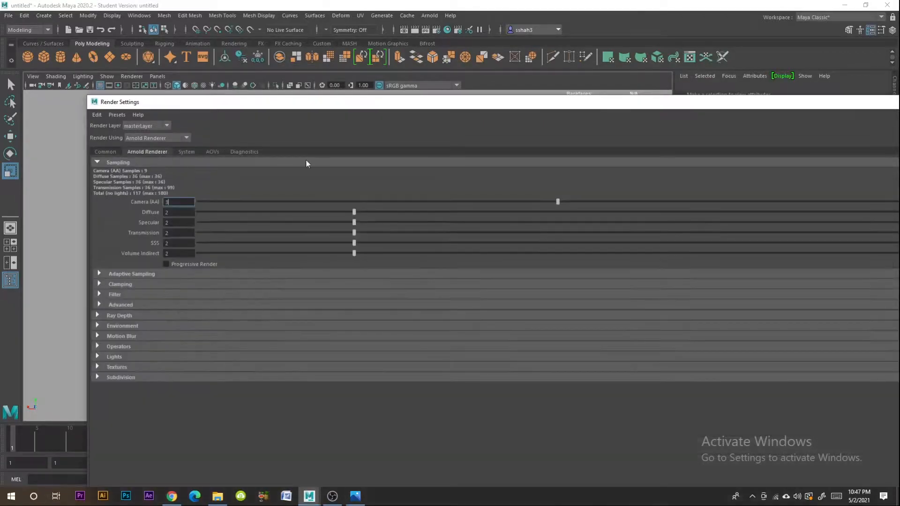
pyautogui.moveTo(702, 105); pyautogui.dragTo(644, 122)
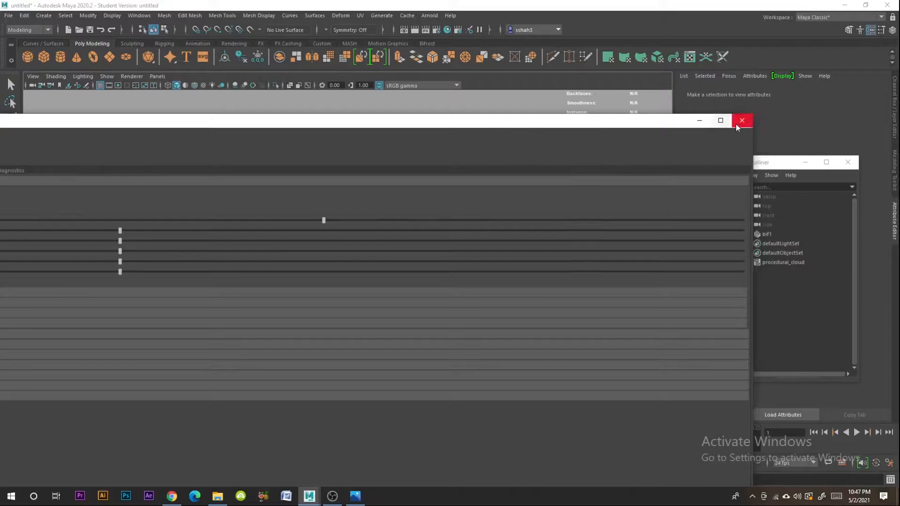
pyautogui.click(736, 124)
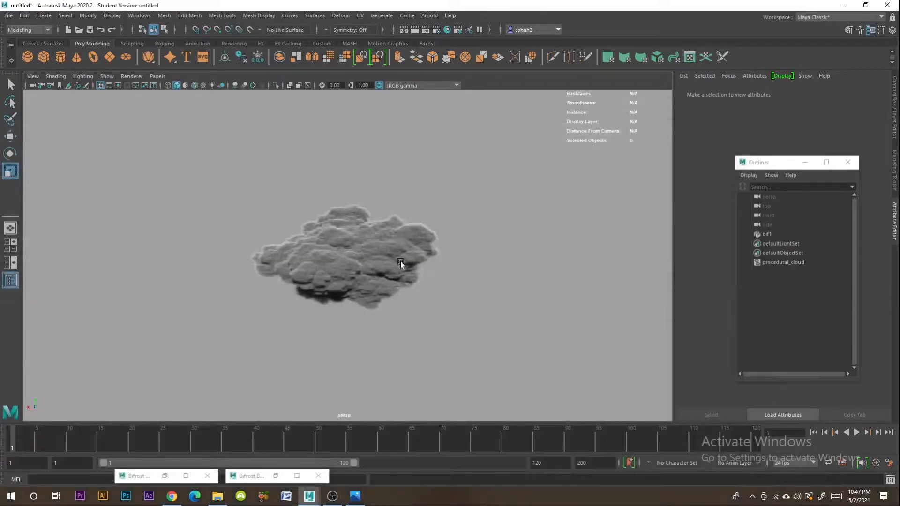
# - Create a new camera and look through it in the viewport
pyautogui.click(43, 16)
pyautogui.moveTo(68, 63)
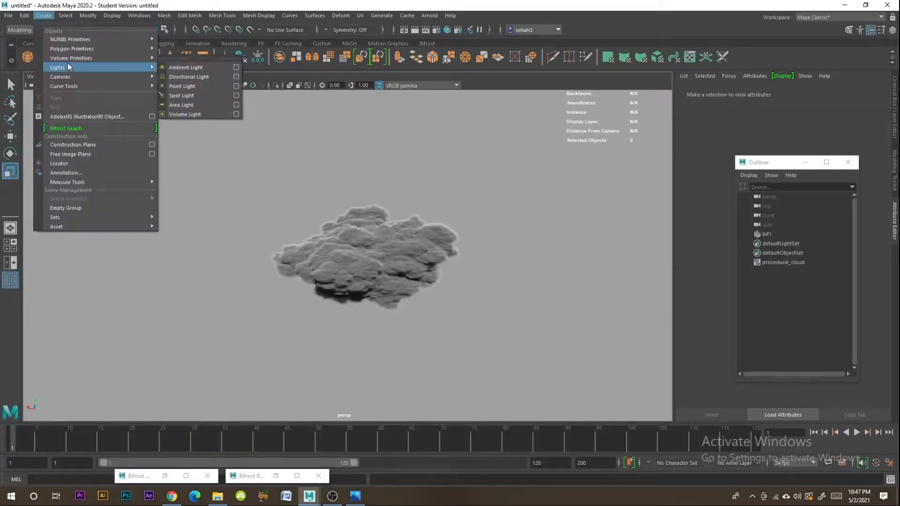
pyautogui.moveTo(132, 79)
pyautogui.click(180, 81)
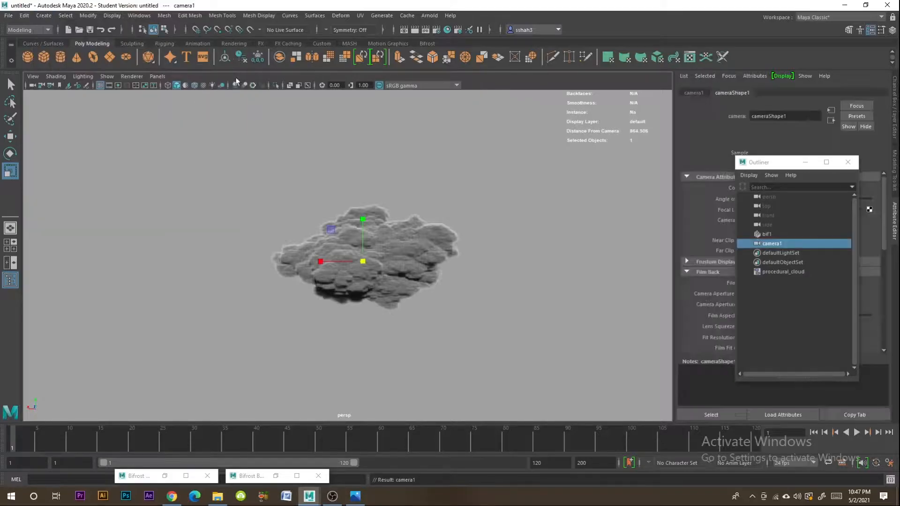
pyautogui.click(158, 76)
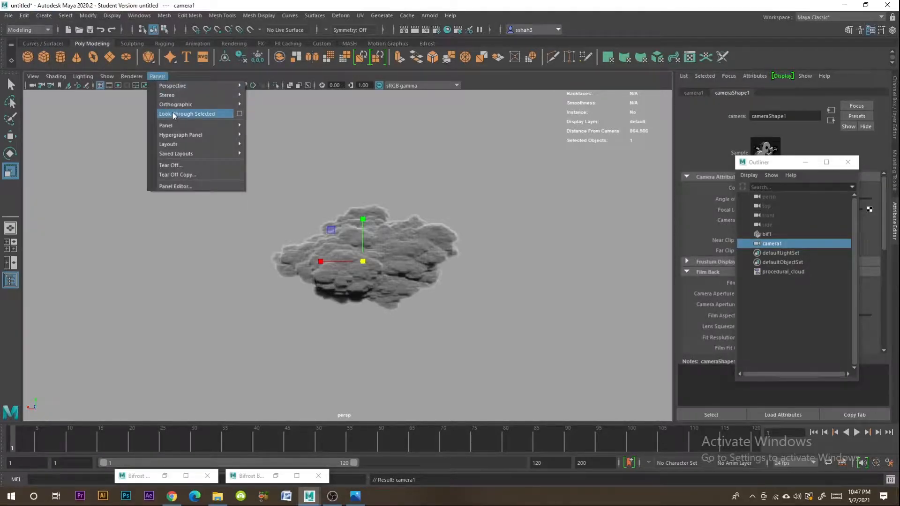
pyautogui.click(173, 113)
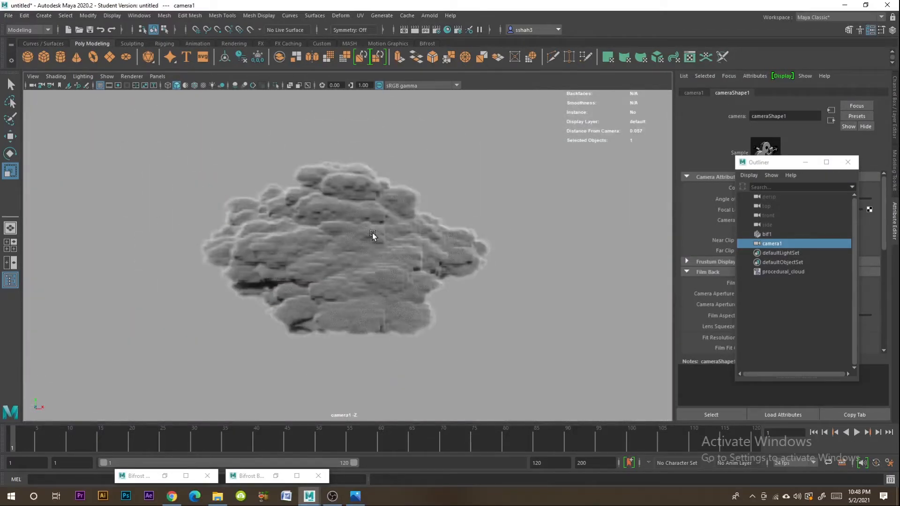
# - Frame the cloud near the middle of the new camera's view and turn on the resolution gate
pyautogui.keyDown('alt'); pyautogui.moveTo(373, 233); pyautogui.dragTo(413, 298); pyautogui.keyUp('alt')
pyautogui.scroll(-2, 412, 294)
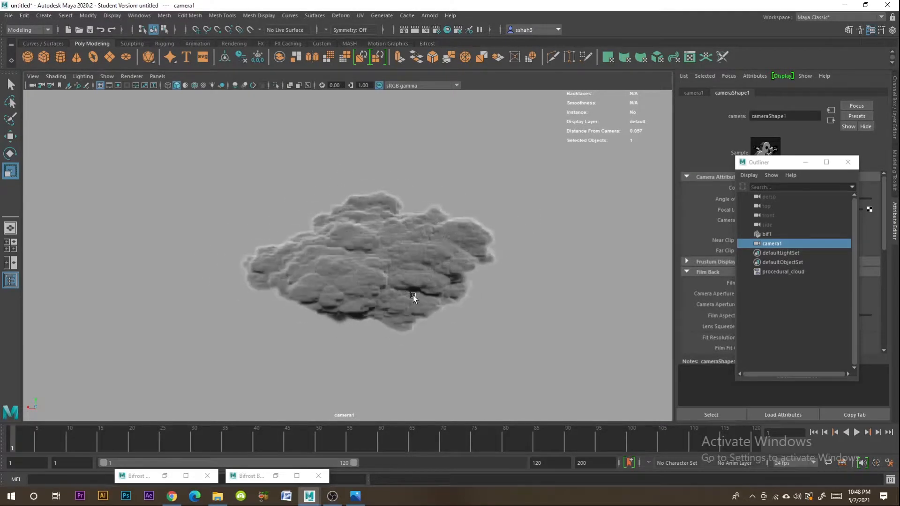
pyautogui.keyDown('alt'); pyautogui.moveTo(397, 293); pyautogui.dragTo(409, 302, button='middle'); pyautogui.keyUp('alt')
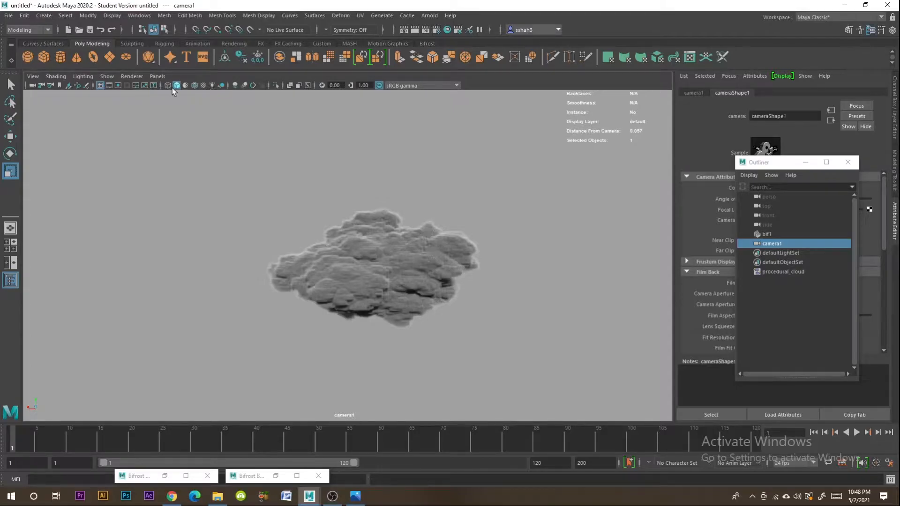
pyautogui.click(118, 86)
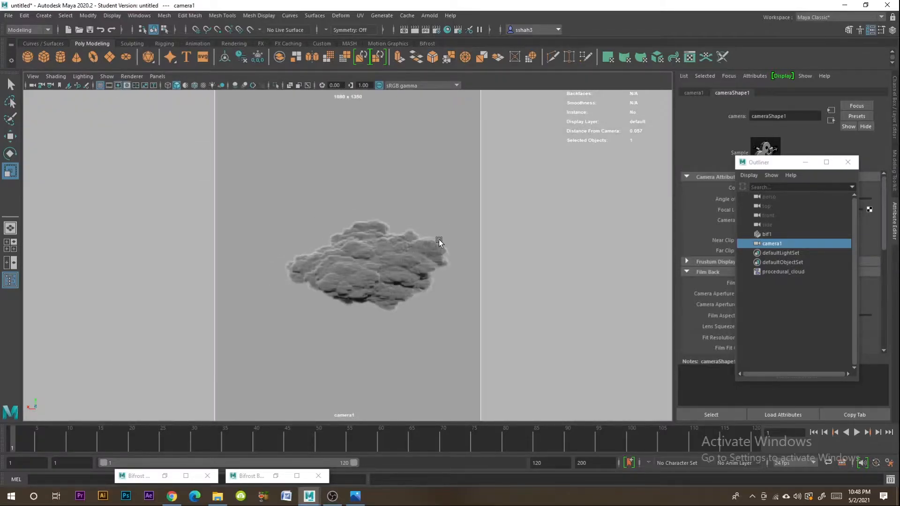
pyautogui.keyDown('alt'); pyautogui.moveTo(430, 291); pyautogui.dragTo(424, 295, button='middle'); pyautogui.keyUp('alt')
# - Compare the cloud with the reference image in Photos and scale it down uniformly within the camera frame
pyautogui.click(362, 280)
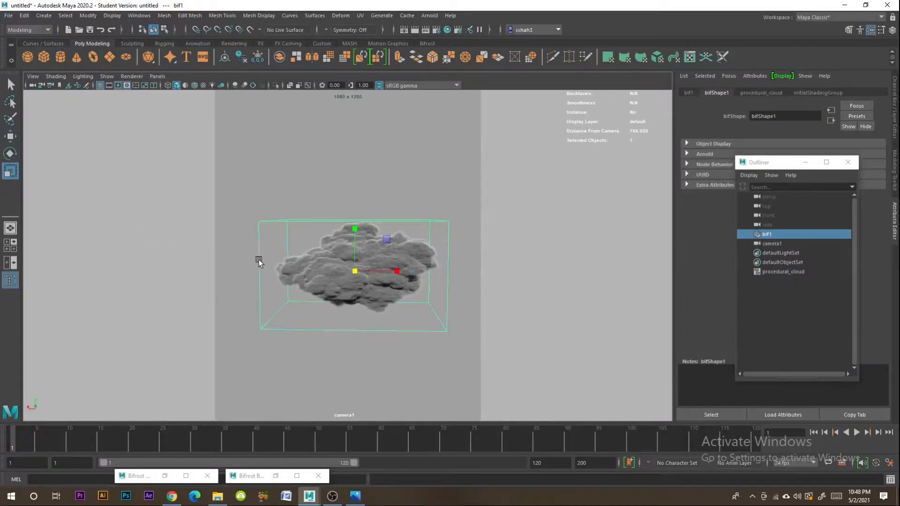
pyautogui.click(355, 496)
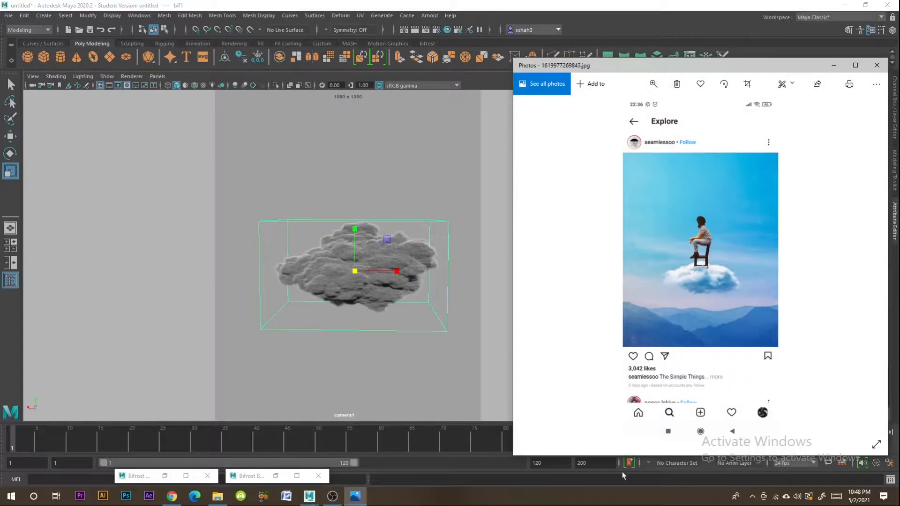
pyautogui.click(355, 496)
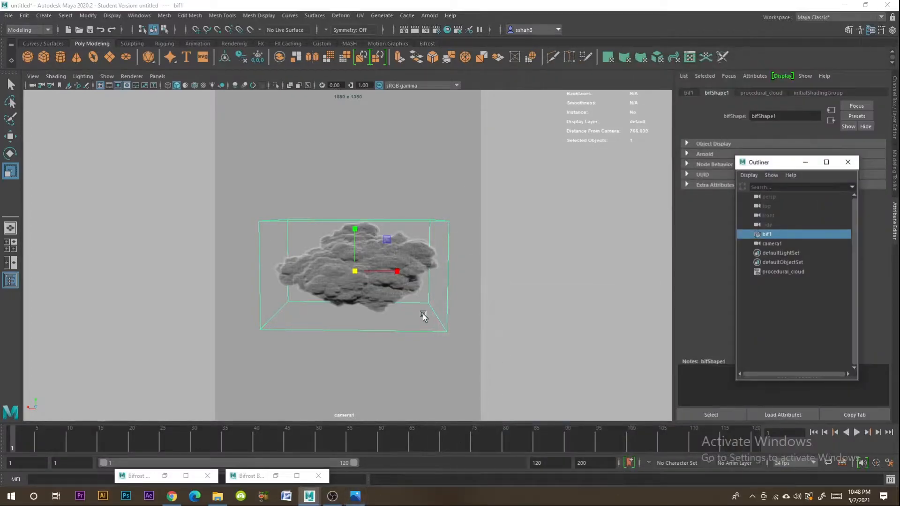
pyautogui.click(392, 294)
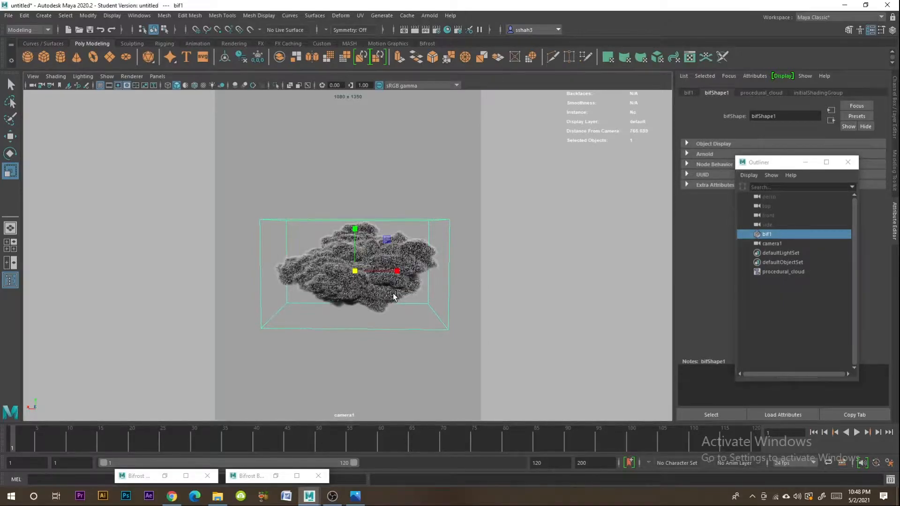
pyautogui.moveTo(356, 270); pyautogui.dragTo(349, 270)
pyautogui.click(536, 284)
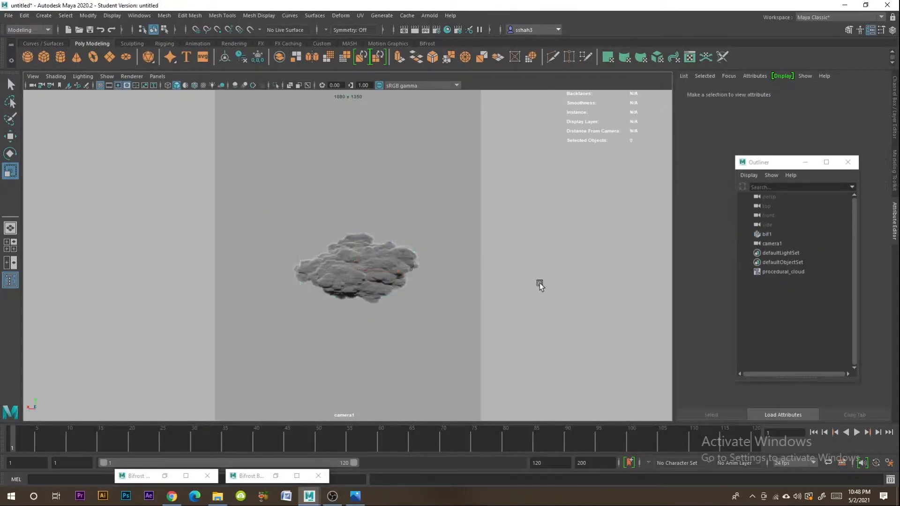
# - Switch to a two-pane layout with camera1's view beside the perspective view, keeping the cloud selected
pyautogui.click(392, 277)
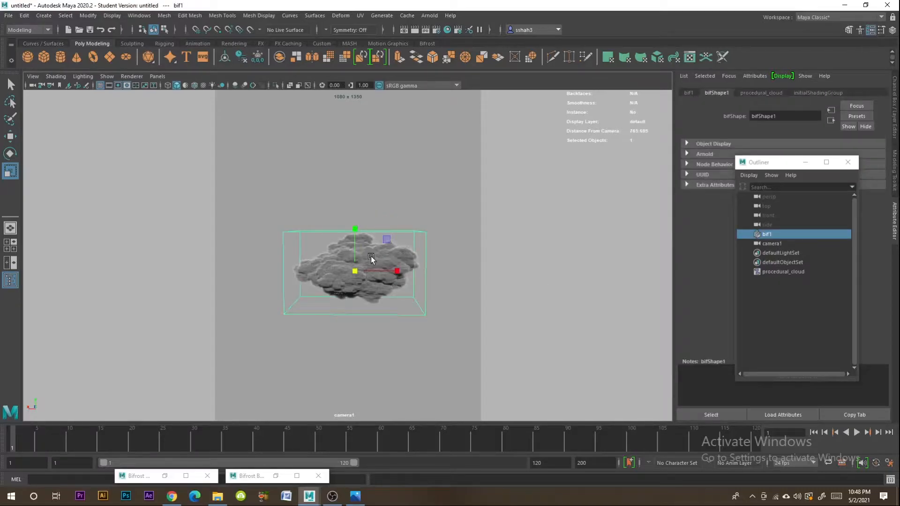
pyautogui.click(10, 245)
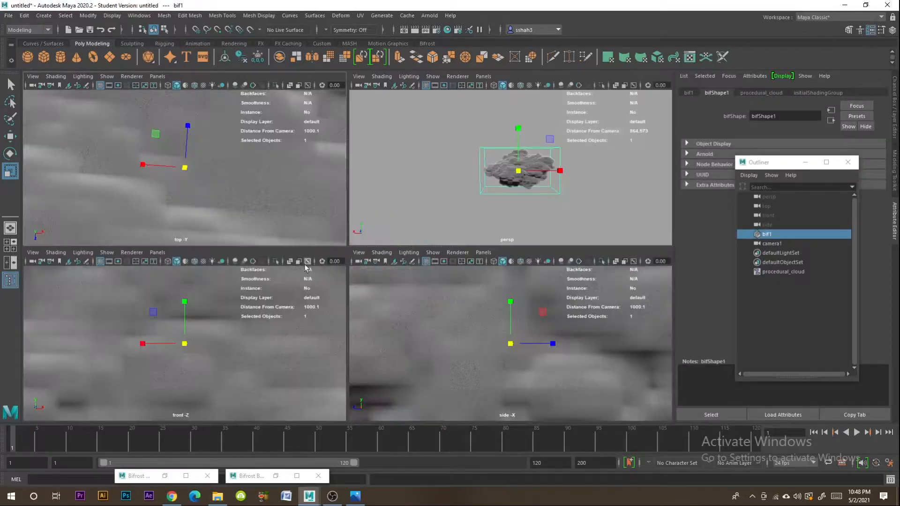
pyautogui.click(10, 262)
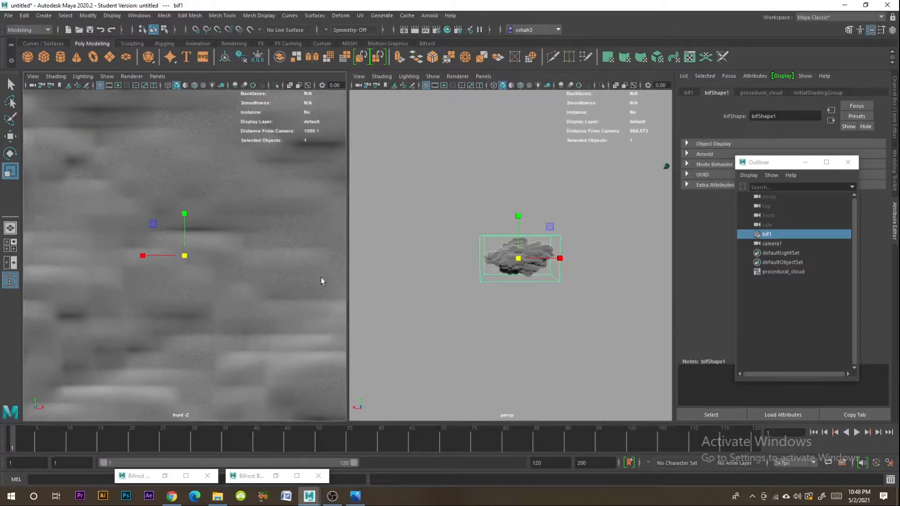
pyautogui.click(157, 76)
pyautogui.moveTo(205, 87)
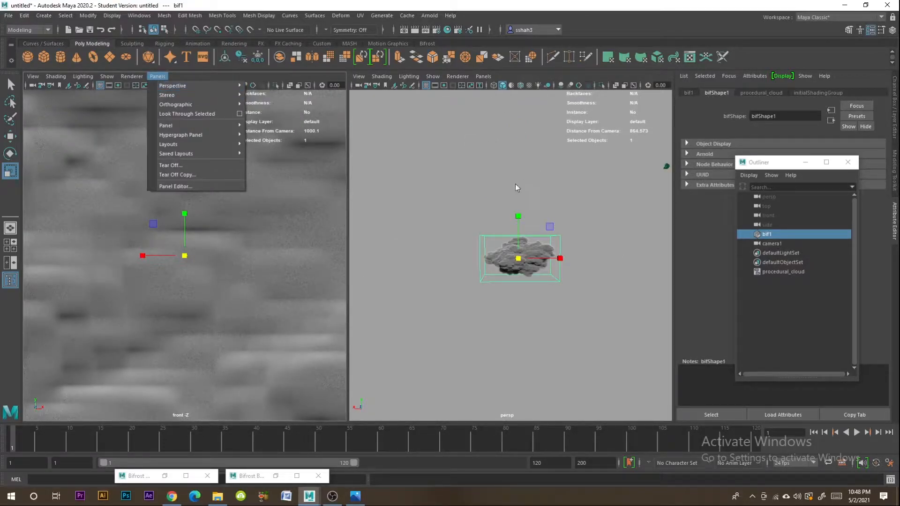
pyautogui.click(262, 86)
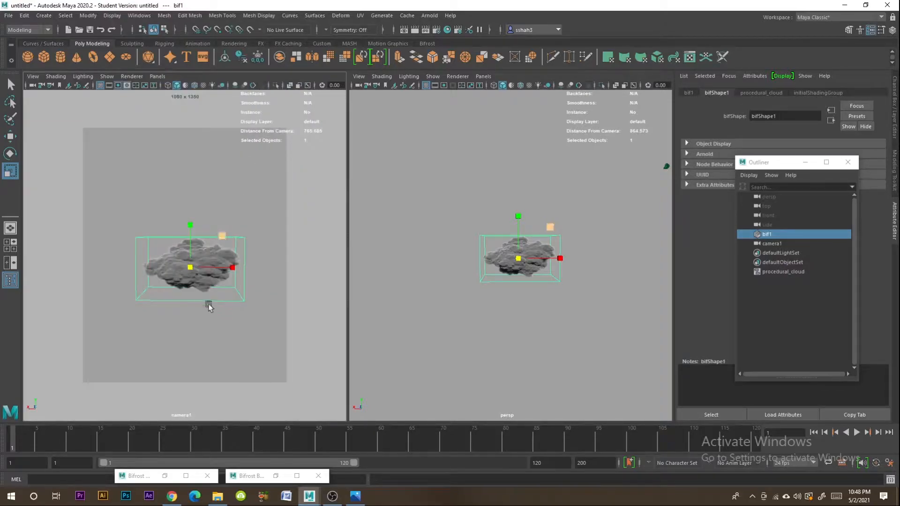
# - Create a polygon cube and raise it above the cloud
pyautogui.click(580, 222)
pyautogui.scroll(5, 584, 243)
pyautogui.keyDown('alt'); pyautogui.moveTo(496, 253); pyautogui.dragTo(545, 296); pyautogui.keyUp('alt')
pyautogui.scroll(-2, 579, 288)
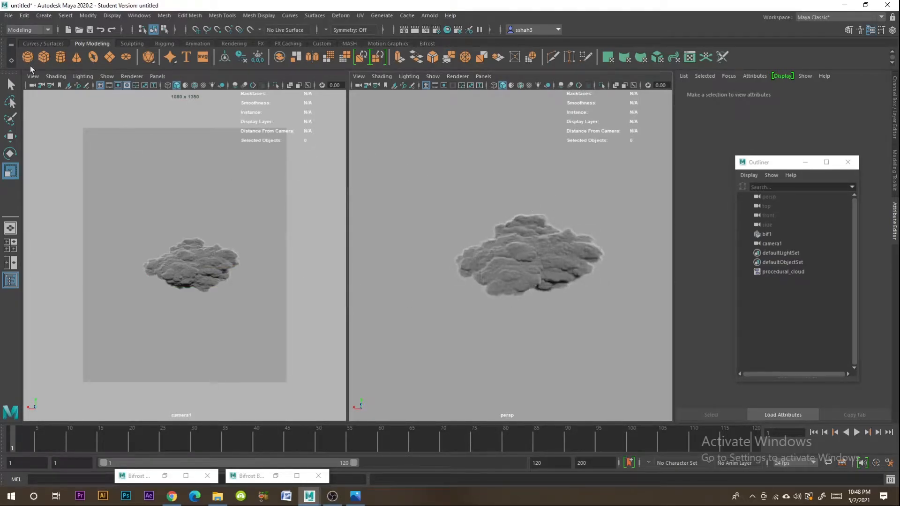
pyautogui.click(43, 57)
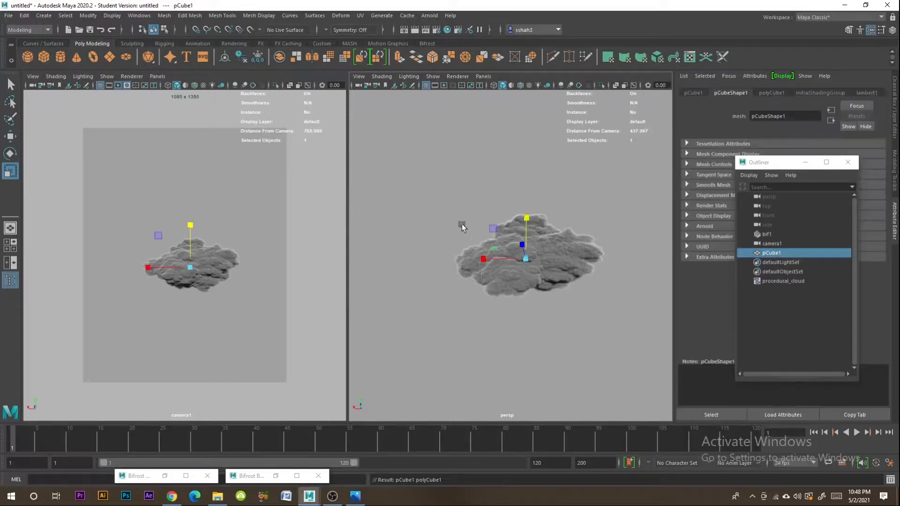
pyautogui.click(11, 137)
pyautogui.moveTo(508, 223); pyautogui.dragTo(509, 146)
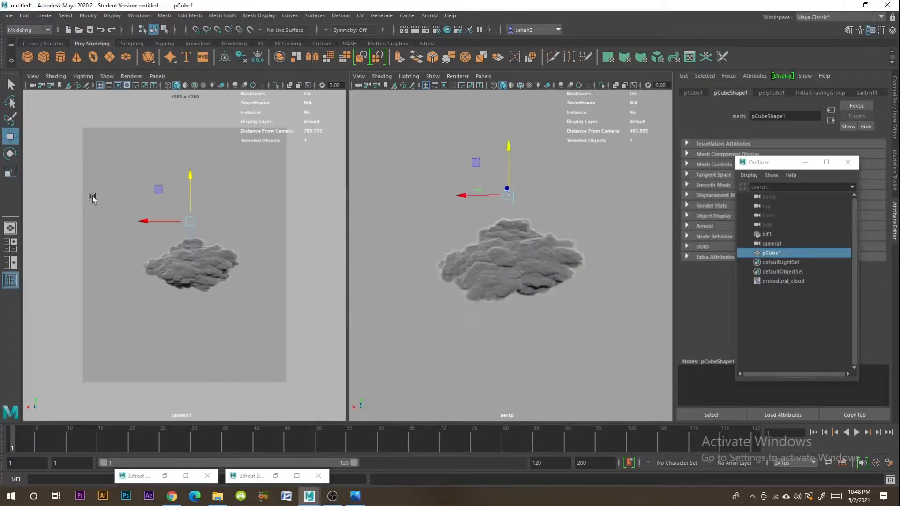
# - Scale the cube into a wide, flat slab above the cloud to form the chair seat
pyautogui.click(11, 172)
pyautogui.moveTo(510, 200); pyautogui.dragTo(512, 251)
pyautogui.scroll(5, 523, 235)
pyautogui.moveTo(518, 252)
pyautogui.keyDown('alt'); pyautogui.mouseDown()
pyautogui.moveTo(502, 281)
pyautogui.moveTo(474, 291)
pyautogui.moveTo(532, 260)
pyautogui.mouseUp(); pyautogui.keyUp('alt')
pyautogui.scroll(6, 515, 287)
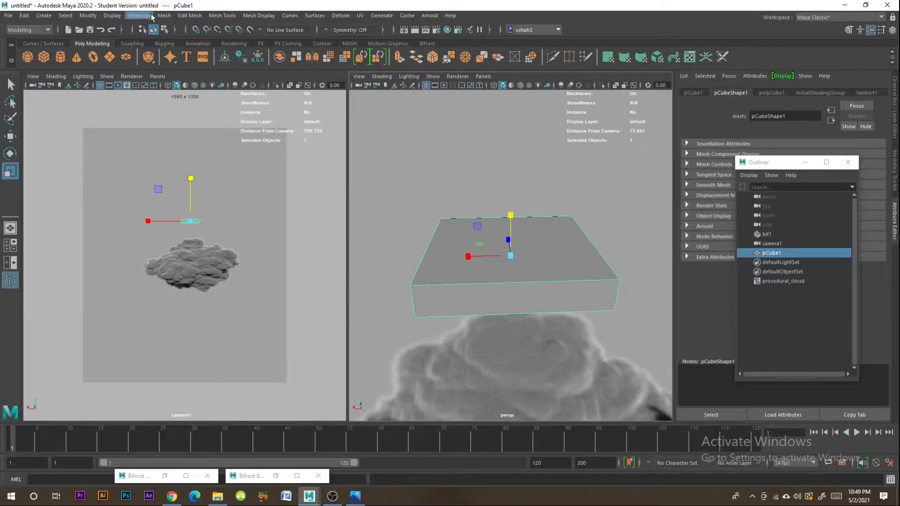
# - Bevel the seat slab's edges with a fraction of 0.16
pyautogui.click(190, 15)
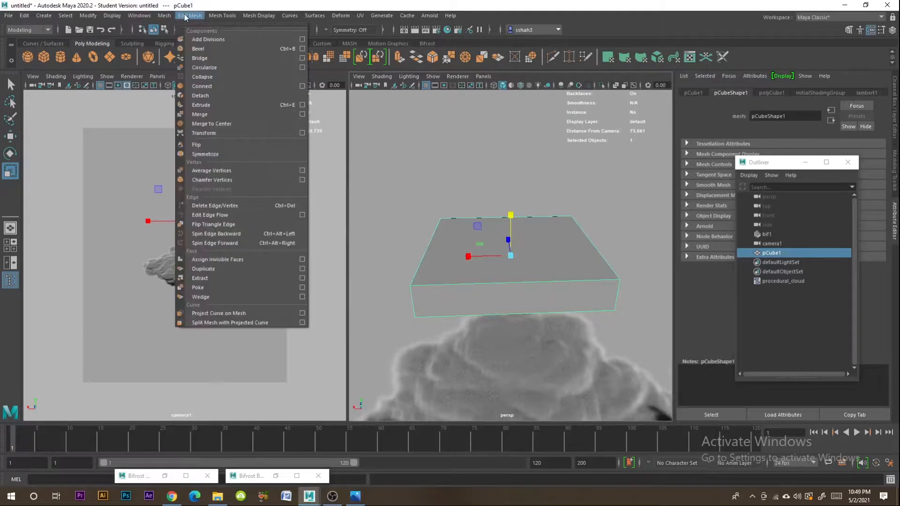
pyautogui.click(216, 50)
pyautogui.click(804, 162)
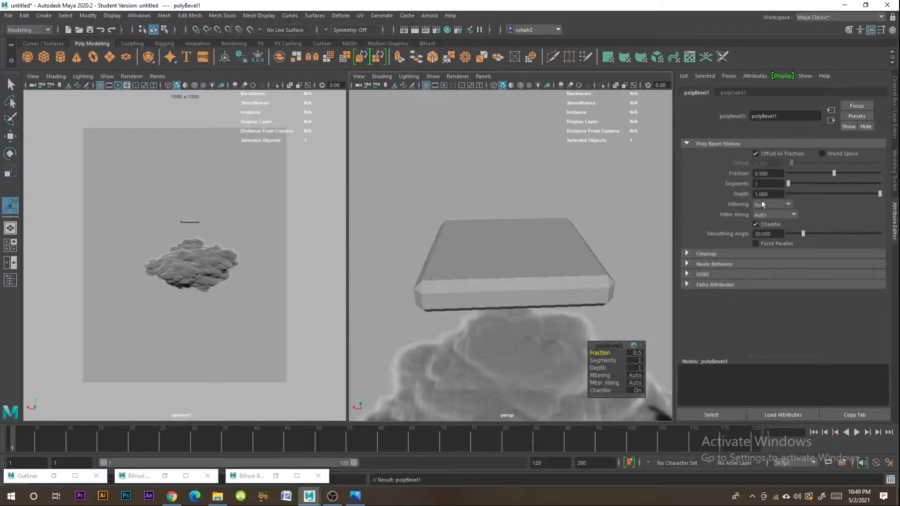
pyautogui.moveTo(830, 174); pyautogui.dragTo(802, 176)
pyautogui.click(468, 291)
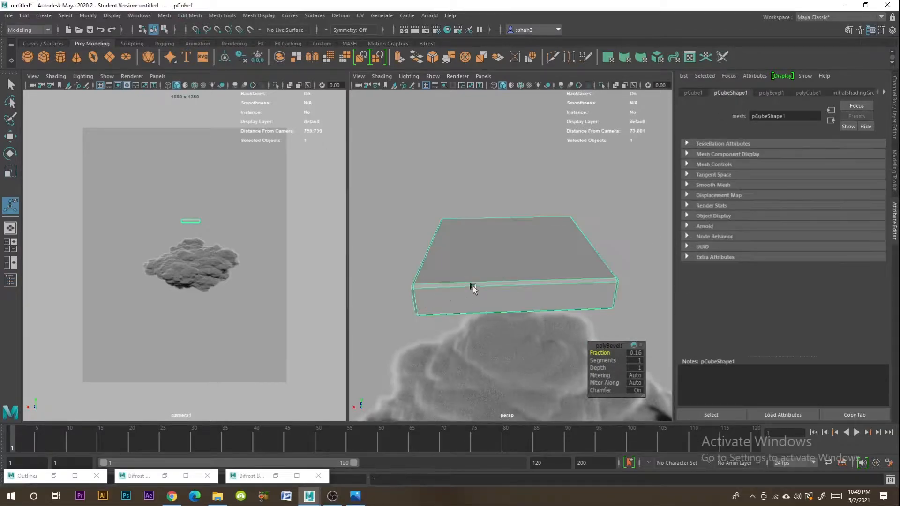
# - Insert two edge loops across the seat slab, one towards each end
pyautogui.click(222, 15)
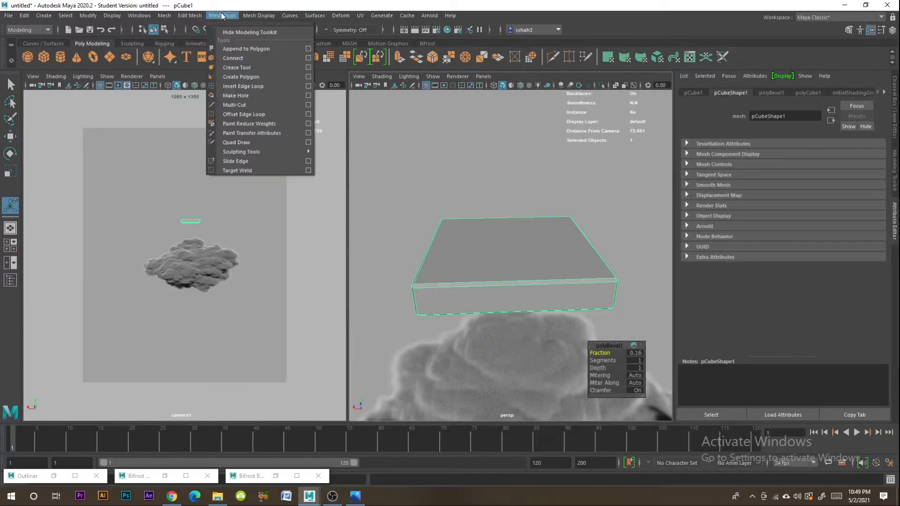
pyautogui.click(243, 86)
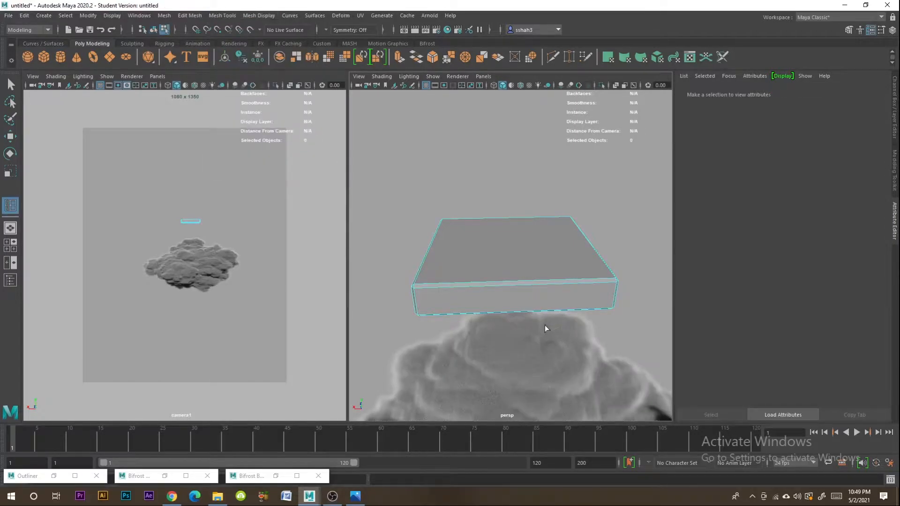
pyautogui.click(479, 292)
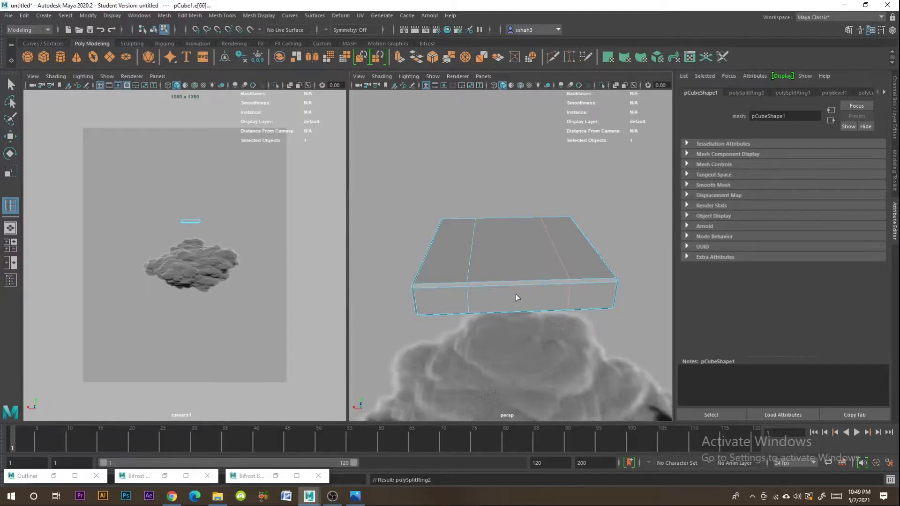
pyautogui.click(10, 85)
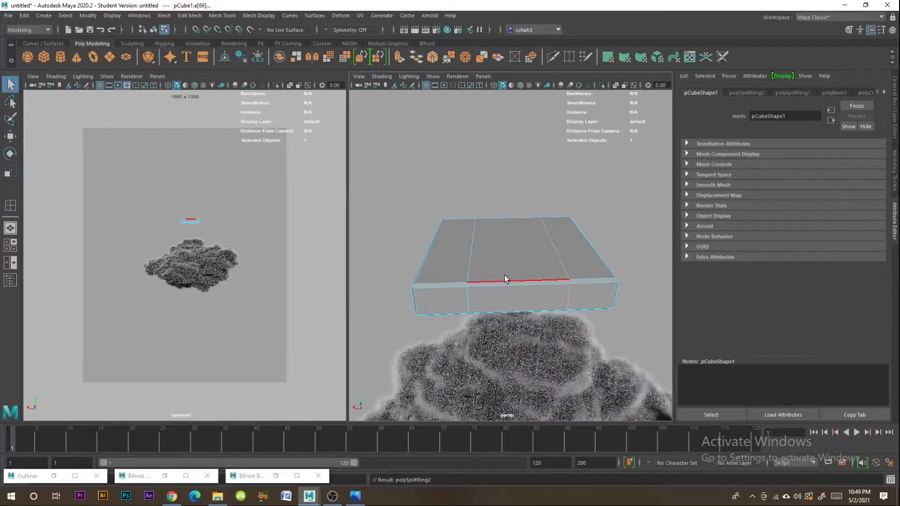
# - Select the vertices at one end of the seat, raise them slightly and rotate them to curve that end upward
pyautogui.moveTo(528, 266); pyautogui.dragTo(443, 297, button='right')
pyautogui.keyDown('alt'); pyautogui.moveTo(442, 294); pyautogui.dragTo(445, 274); pyautogui.keyUp('alt')
pyautogui.moveTo(452, 214); pyautogui.dragTo(381, 326)
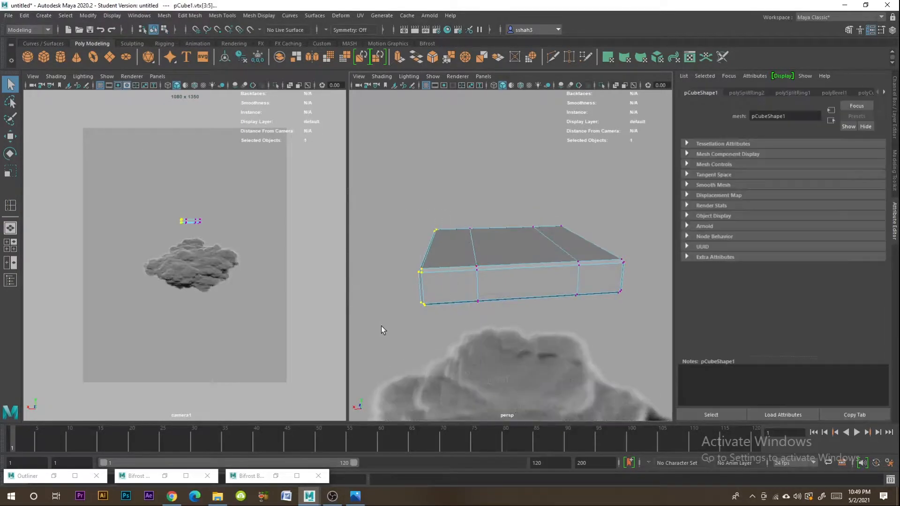
pyautogui.click(10, 136)
pyautogui.moveTo(426, 224); pyautogui.dragTo(425, 220)
pyautogui.press('e')
pyautogui.moveTo(448, 220); pyautogui.dragTo(453, 224)
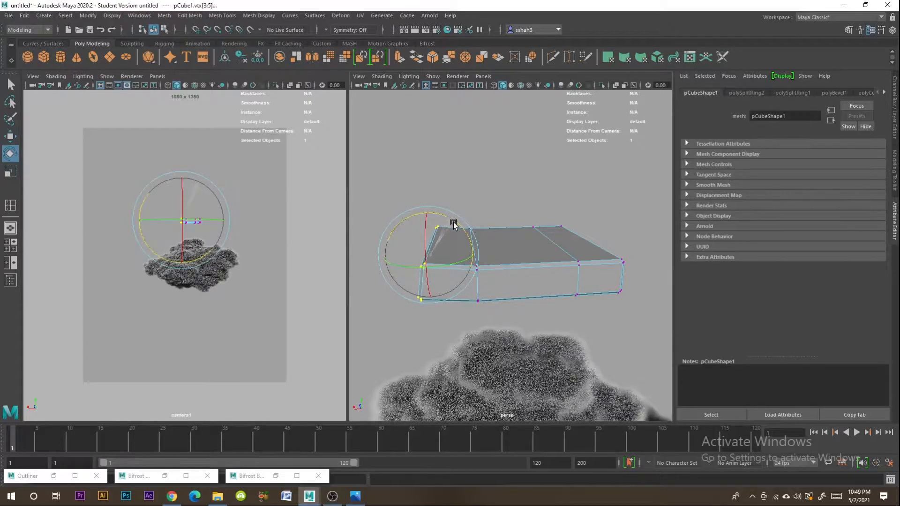
# - Adjust the vertices at the seat's opposite end to match the upward curve, and return to object mode
pyautogui.click(521, 254)
pyautogui.keyDown('alt'); pyautogui.moveTo(521, 255); pyautogui.dragTo(615, 275); pyautogui.keyUp('alt')
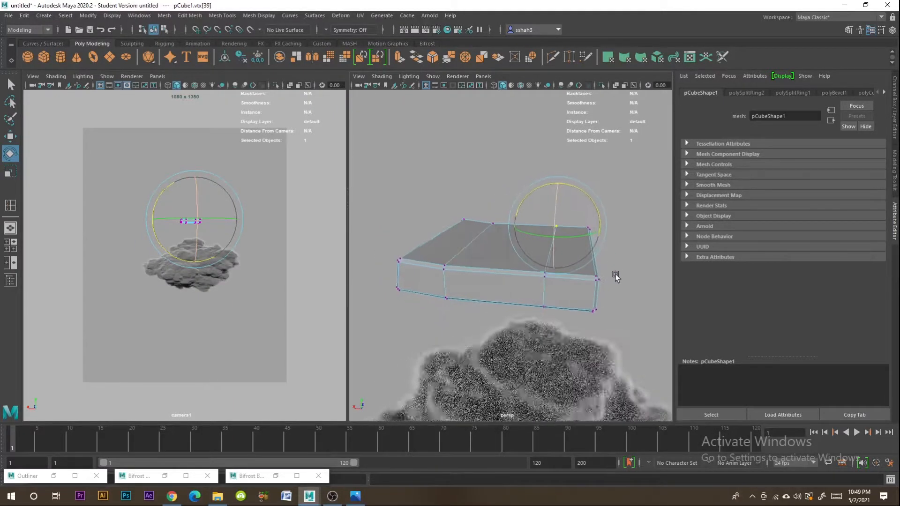
pyautogui.moveTo(635, 200); pyautogui.dragTo(566, 338)
pyautogui.keyDown('alt'); pyautogui.moveTo(567, 354); pyautogui.dragTo(585, 343); pyautogui.keyUp('alt')
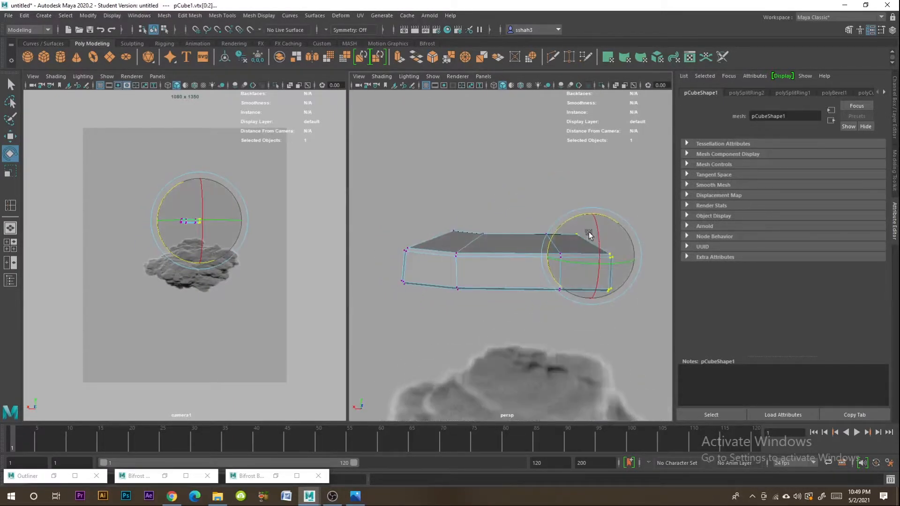
pyautogui.moveTo(524, 243); pyautogui.dragTo(558, 227, button='right')
pyautogui.click(536, 208)
pyautogui.keyDown('alt'); pyautogui.moveTo(537, 208); pyautogui.dragTo(463, 252); pyautogui.keyUp('alt')
pyautogui.keyDown('alt'); pyautogui.moveTo(478, 298); pyautogui.dragTo(454, 294); pyautogui.keyUp('alt')
pyautogui.click(494, 282)
pyautogui.scroll(-3, 494, 282)
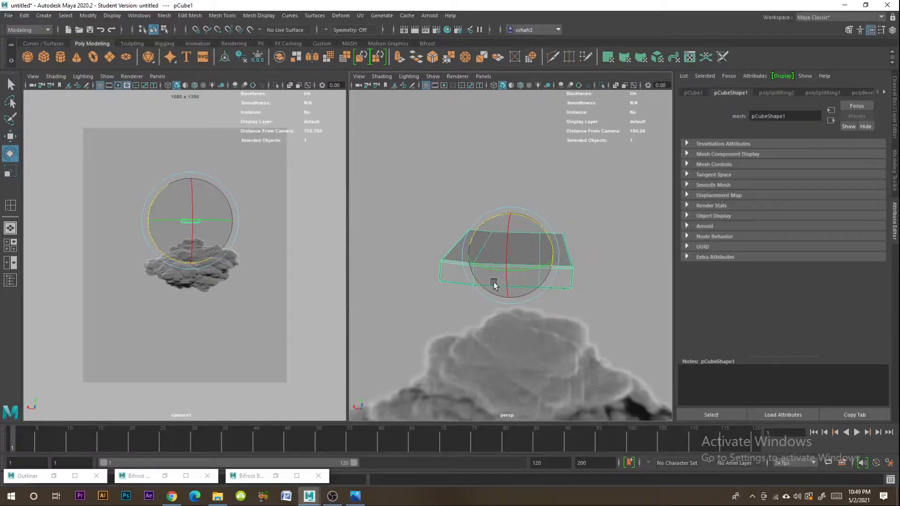
pyautogui.click(559, 193)
pyautogui.scroll(5, 499, 297)
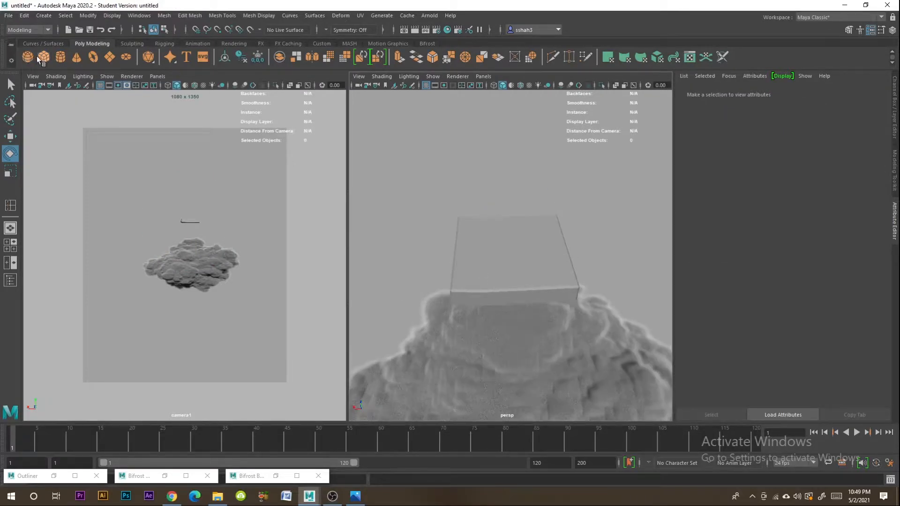
# - Create a second polygon cube and raise it to just below the seat
pyautogui.click(44, 57)
pyautogui.scroll(-5, 549, 310)
pyautogui.click(11, 137)
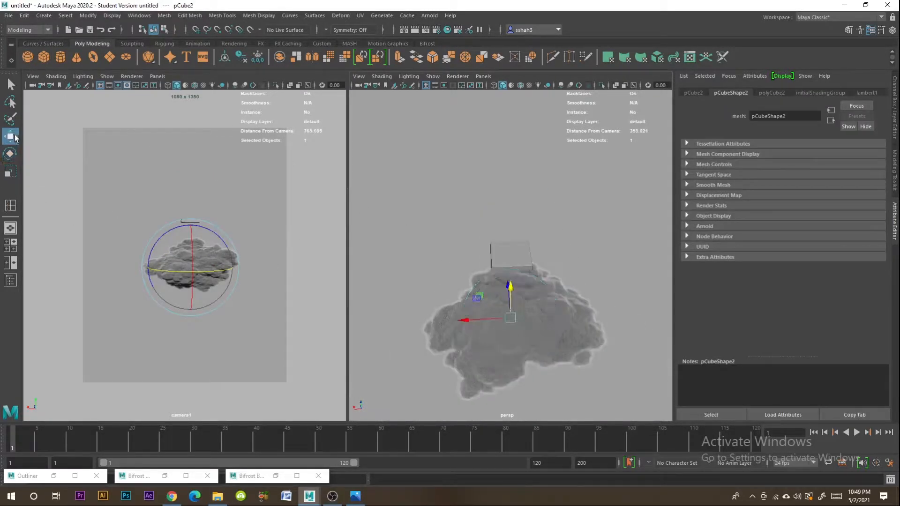
pyautogui.moveTo(519, 319); pyautogui.dragTo(520, 274)
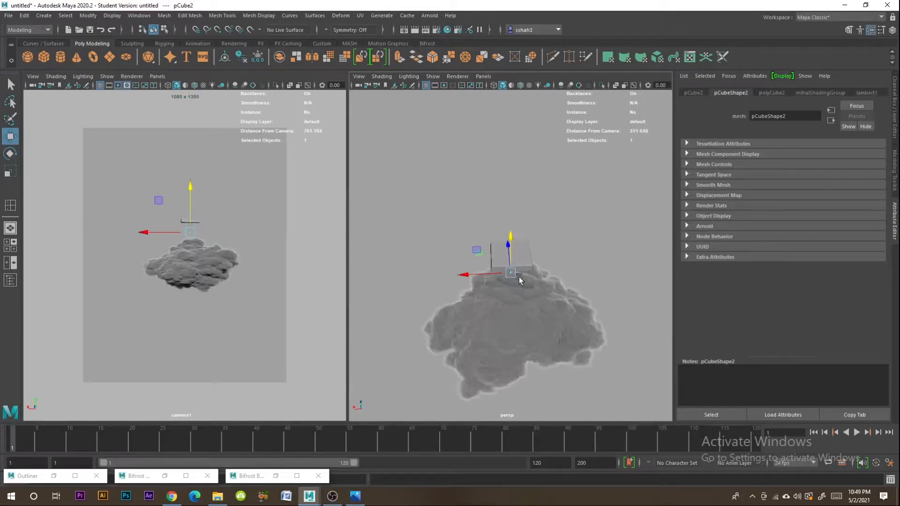
pyautogui.scroll(4, 520, 276)
# - Scale the second cube up uniformly and stretch it vertically into a tall, narrow chair leg
pyautogui.click(10, 171)
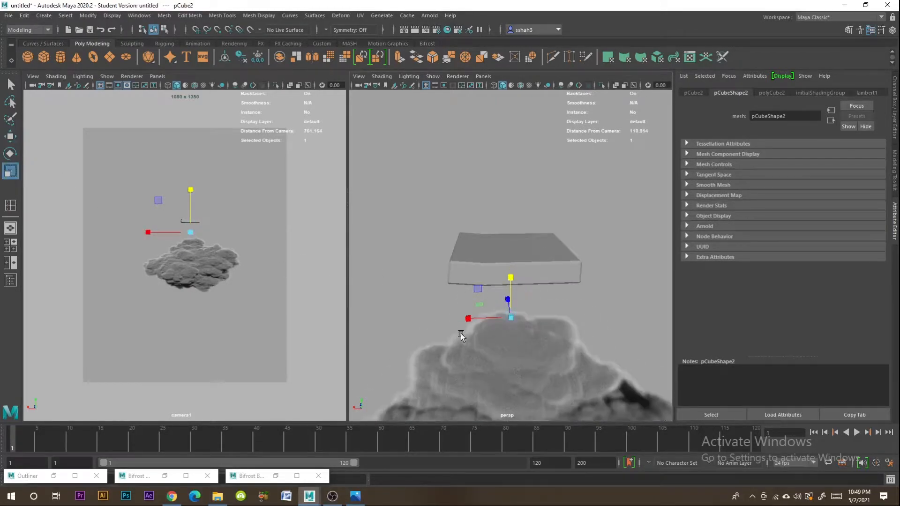
pyautogui.moveTo(510, 317); pyautogui.dragTo(530, 334)
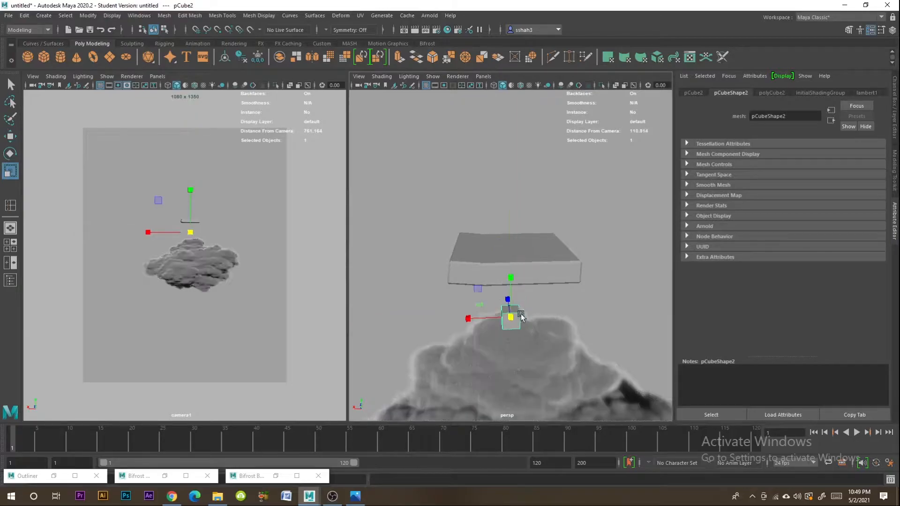
pyautogui.moveTo(512, 278)
pyautogui.mouseDown()
pyautogui.moveTo(511, 181)
pyautogui.moveTo(497, 164)
pyautogui.moveTo(553, 262)
pyautogui.moveTo(529, 261)
pyautogui.moveTo(495, 302)
pyautogui.moveTo(507, 289)
pyautogui.mouseUp()
pyautogui.moveTo(524, 259)
pyautogui.mouseDown()
pyautogui.moveTo(520, 232)
pyautogui.moveTo(525, 247)
pyautogui.mouseUp()
pyautogui.keyDown('alt'); pyautogui.moveTo(379, 276); pyautogui.dragTo(398, 295); pyautogui.keyUp('alt')
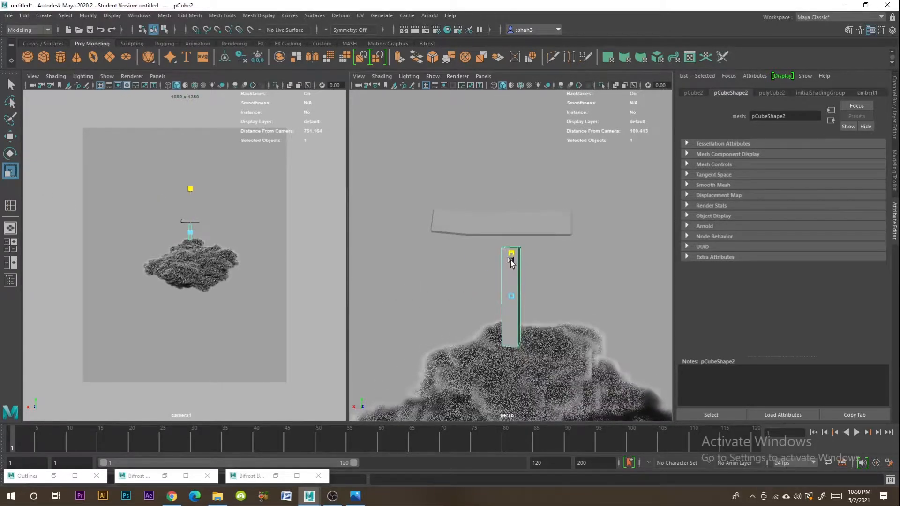
pyautogui.keyDown('alt'); pyautogui.moveTo(512, 252); pyautogui.dragTo(478, 299); pyautogui.keyUp('alt')
# - Move the leg under one corner of the seat, checking its placement from several angles
pyautogui.click(7, 139)
pyautogui.click(479, 299)
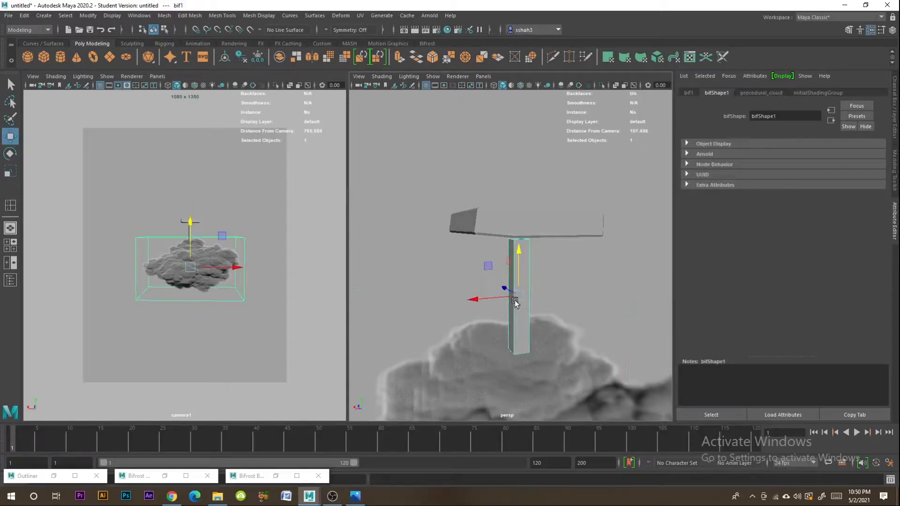
pyautogui.click(516, 304)
pyautogui.keyDown('alt'); pyautogui.moveTo(469, 300); pyautogui.dragTo(433, 300); pyautogui.keyUp('alt')
pyautogui.keyDown('alt'); pyautogui.moveTo(480, 273); pyautogui.dragTo(536, 235); pyautogui.keyUp('alt')
pyautogui.click(542, 300)
pyautogui.press('f')
pyautogui.moveTo(495, 262); pyautogui.dragTo(498, 257)
pyautogui.scroll(-10, 540, 293)
pyautogui.keyDown('alt'); pyautogui.moveTo(563, 273); pyautogui.dragTo(581, 275); pyautogui.keyUp('alt')
pyautogui.scroll(6, 540, 294)
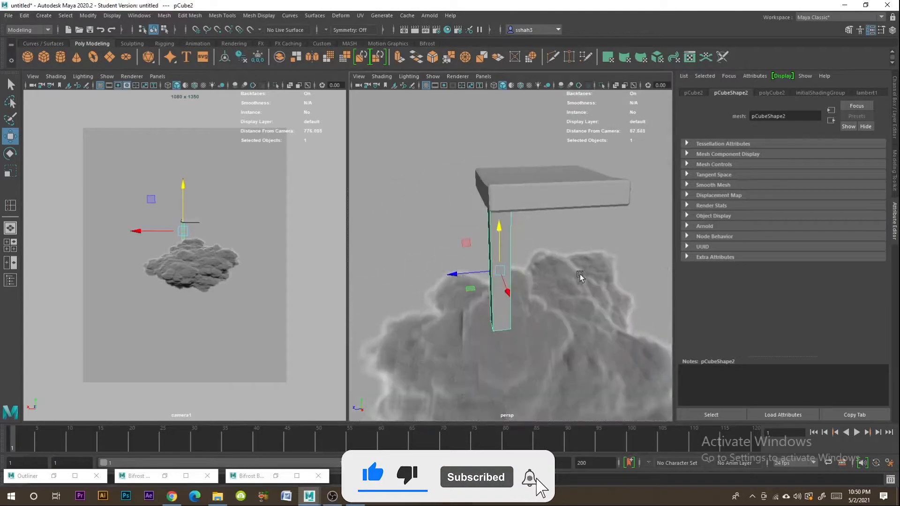
# - Bevel the leg's edges with a fraction of about 0.057
pyautogui.click(190, 15)
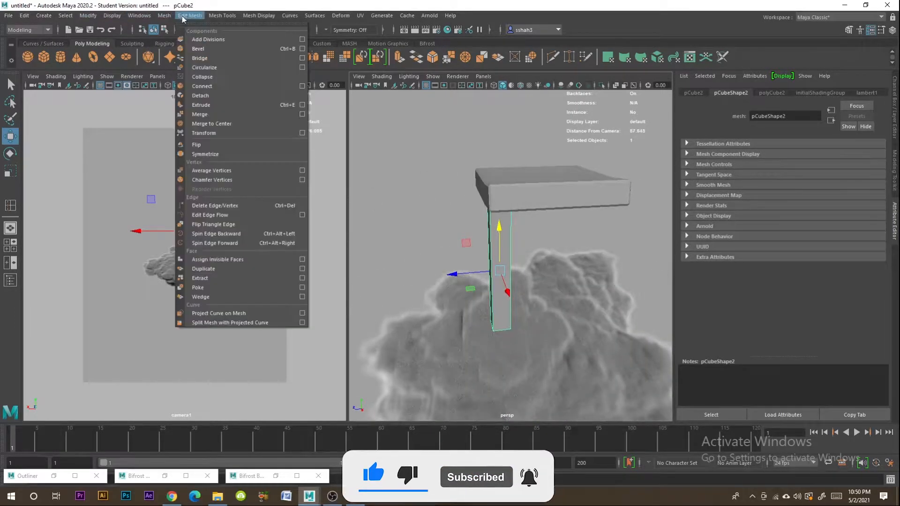
pyautogui.click(206, 48)
pyautogui.moveTo(796, 174); pyautogui.dragTo(791, 174)
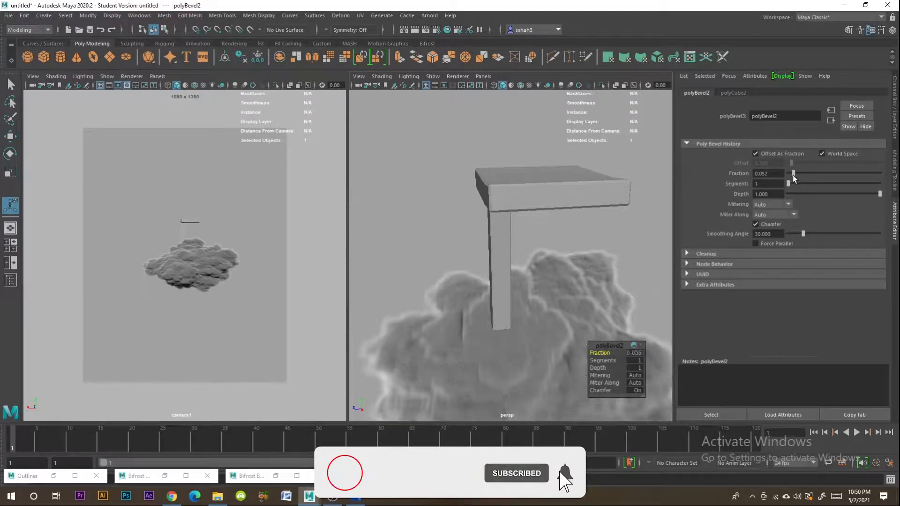
# - Duplicate the leg and place the copies under the seat's three remaining corners
pyautogui.click(542, 239)
pyautogui.keyDown('alt'); pyautogui.moveTo(542, 238); pyautogui.dragTo(531, 276); pyautogui.keyUp('alt')
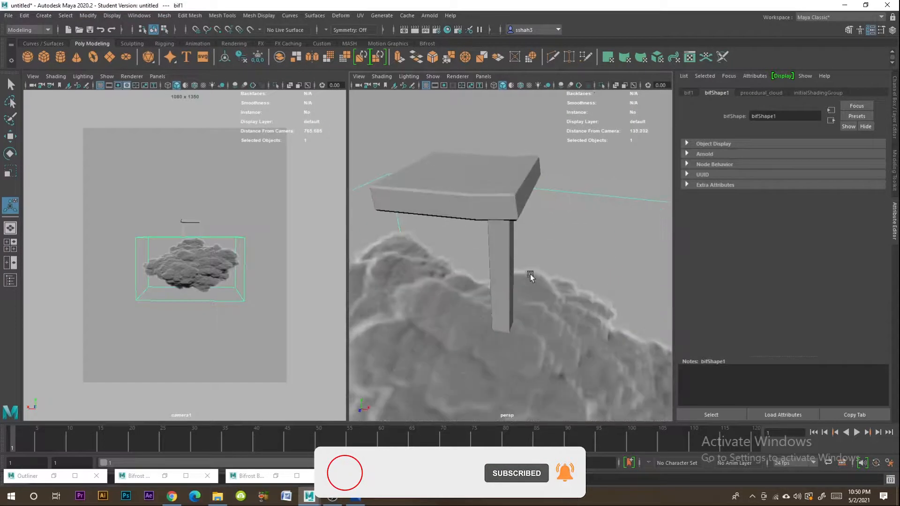
pyautogui.click(507, 274)
pyautogui.press('f')
pyautogui.press('w')
pyautogui.moveTo(403, 280)
pyautogui.keyDown('alt'); pyautogui.mouseDown()
pyautogui.moveTo(512, 297)
pyautogui.moveTo(487, 312)
pyautogui.moveTo(417, 295)
pyautogui.moveTo(424, 285)
pyautogui.moveTo(467, 292)
pyautogui.mouseUp(); pyautogui.keyUp('alt')
pyautogui.keyDown('alt'); pyautogui.moveTo(561, 300); pyautogui.dragTo(455, 293); pyautogui.keyUp('alt')
pyautogui.keyDown('shift'); pyautogui.click(526, 262); pyautogui.keyUp('shift')
pyautogui.keyDown('shift'); pyautogui.moveTo(495, 261); pyautogui.dragTo(545, 269); pyautogui.keyUp('shift')
# - Duplicate a leg, raise the copy above the seat and move it to the middle of the back edge
pyautogui.click(632, 280)
pyautogui.scroll(-5, 631, 280)
pyautogui.keyDown('alt'); pyautogui.moveTo(629, 280); pyautogui.dragTo(582, 294); pyautogui.keyUp('alt')
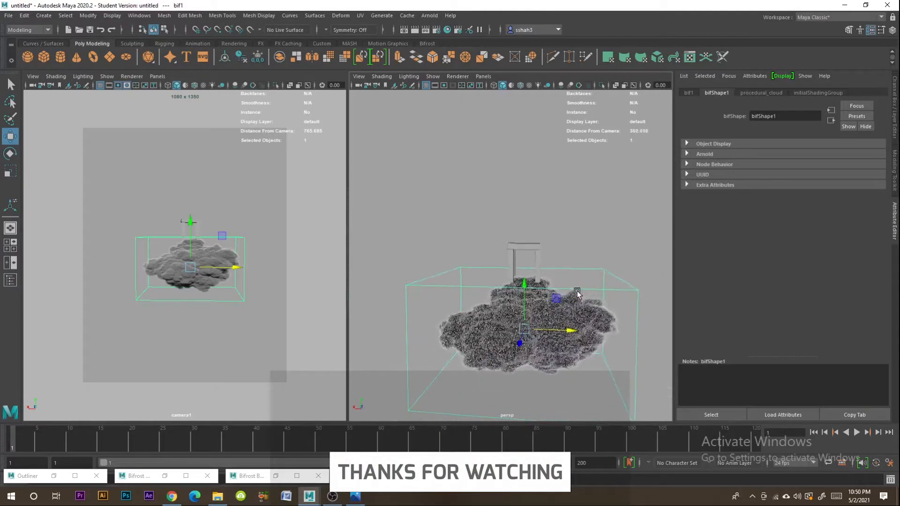
pyautogui.scroll(5, 549, 275)
pyautogui.click(541, 241)
pyautogui.keyDown('alt'); pyautogui.moveTo(540, 241); pyautogui.dragTo(539, 314); pyautogui.keyUp('alt')
pyautogui.scroll(5, 541, 273)
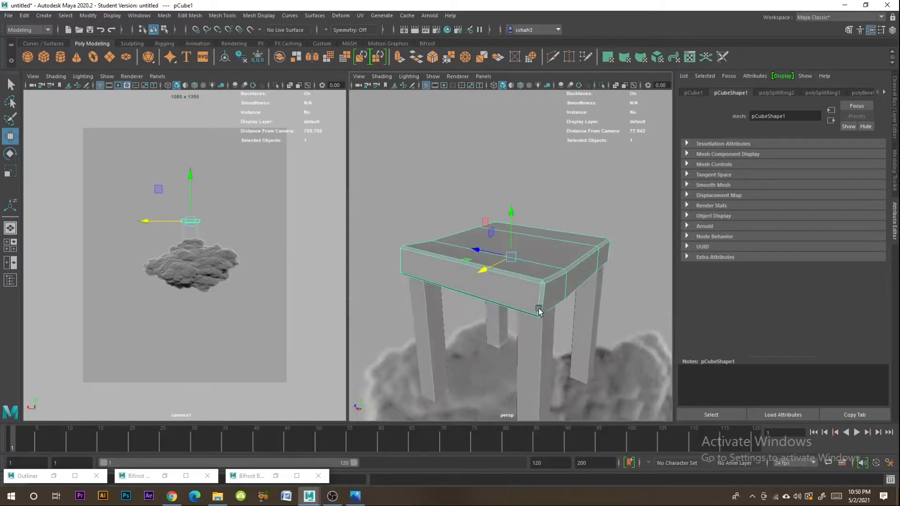
pyautogui.click(591, 302)
pyautogui.moveTo(591, 302)
pyautogui.keyDown('alt'); pyautogui.mouseDown()
pyautogui.moveTo(628, 300)
pyautogui.moveTo(609, 216)
pyautogui.moveTo(609, 117)
pyautogui.mouseUp(); pyautogui.keyUp('alt')
pyautogui.moveTo(605, 263)
pyautogui.keyDown('alt'); pyautogui.mouseDown()
pyautogui.moveTo(599, 246)
pyautogui.moveTo(581, 283)
pyautogui.mouseUp(); pyautogui.keyUp('alt')
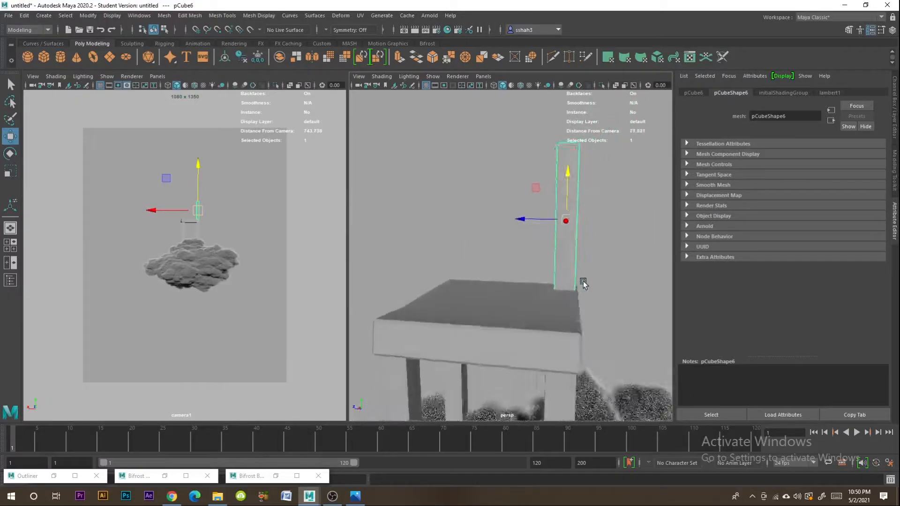
pyautogui.moveTo(539, 217); pyautogui.dragTo(462, 217)
# - Scale the backrest post down horizontally into a thinner slat
pyautogui.keyDown('alt'); pyautogui.moveTo(533, 243); pyautogui.dragTo(546, 172); pyautogui.keyUp('alt')
pyautogui.click(538, 196)
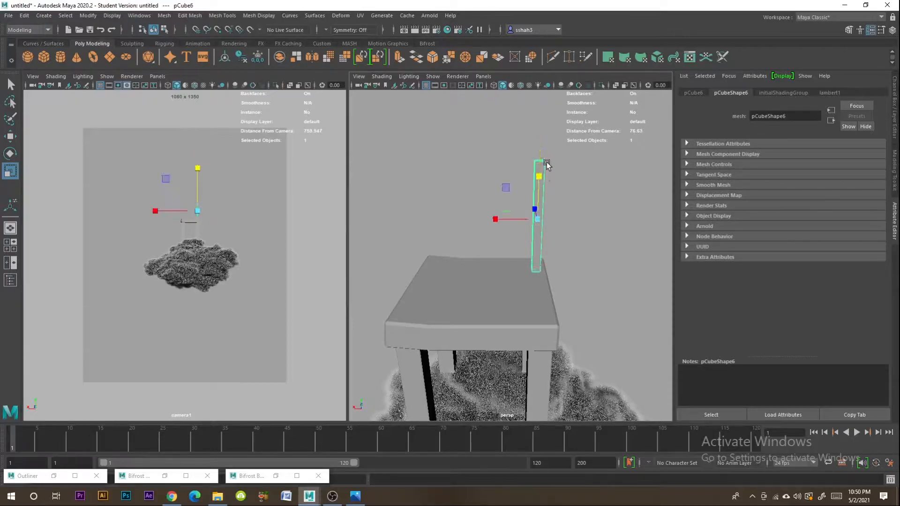
pyautogui.keyDown('alt'); pyautogui.moveTo(497, 210); pyautogui.dragTo(563, 217); pyautogui.keyUp('alt')
pyautogui.moveTo(511, 194); pyautogui.dragTo(497, 234)
pyautogui.moveTo(496, 178); pyautogui.dragTo(556, 207)
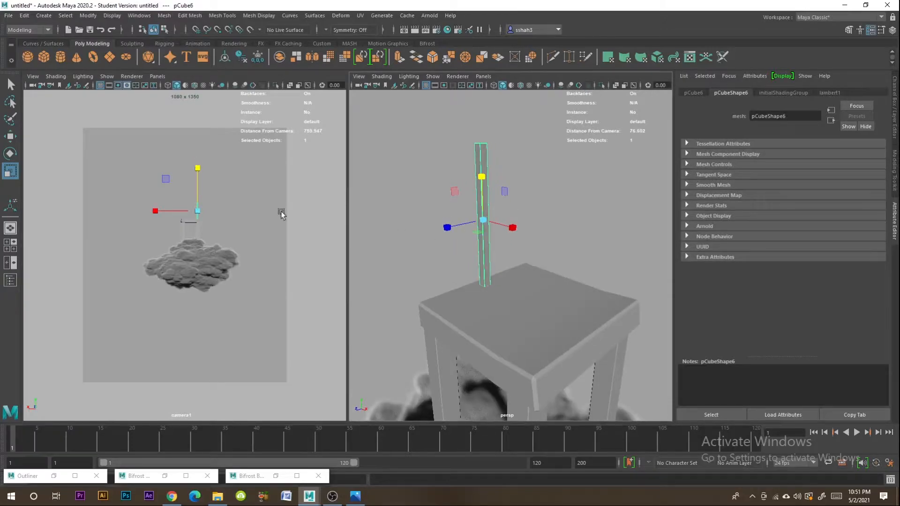
# - Duplicate the backrest slat four times, spacing the copies side by side along one half of the seat's back edge
pyautogui.click(10, 136)
pyautogui.keyDown('alt'); pyautogui.moveTo(608, 255); pyautogui.dragTo(537, 247); pyautogui.keyUp('alt')
pyautogui.keyDown('shift'); pyautogui.moveTo(475, 219); pyautogui.dragTo(469, 219); pyautogui.keyUp('shift')
pyautogui.keyDown('alt'); pyautogui.moveTo(469, 250); pyautogui.dragTo(476, 262); pyautogui.keyUp('alt')
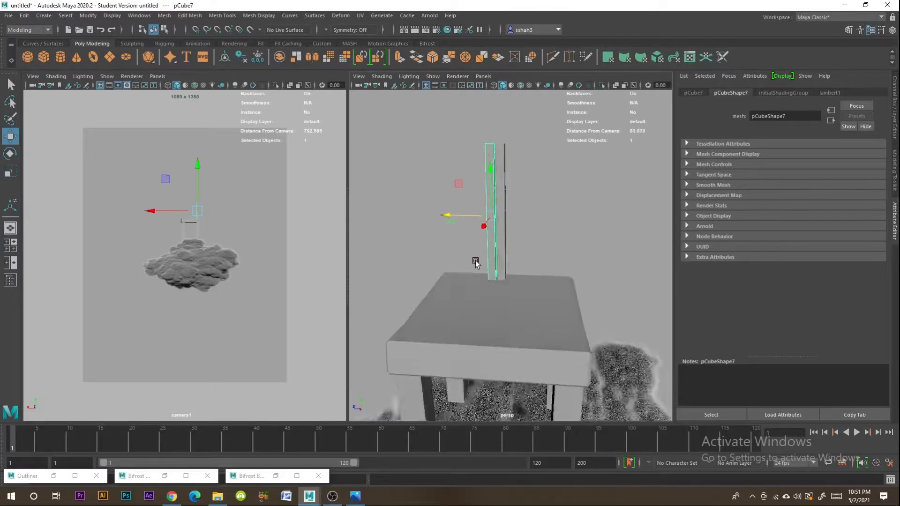
pyautogui.hotkey('ctrl', 'd')
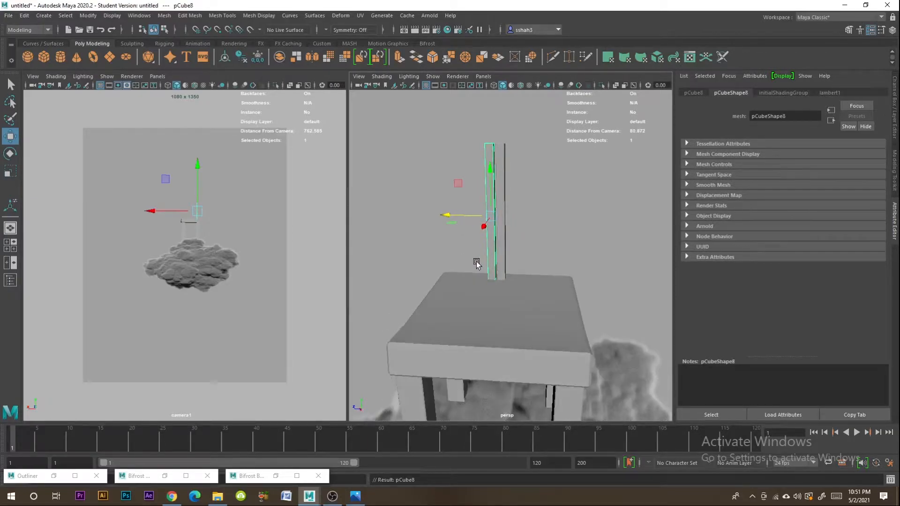
pyautogui.moveTo(471, 217)
pyautogui.mouseDown()
pyautogui.moveTo(428, 214)
pyautogui.moveTo(458, 216)
pyautogui.moveTo(445, 214)
pyautogui.mouseUp()
pyautogui.keyDown('alt'); pyautogui.moveTo(442, 245); pyautogui.dragTo(452, 258); pyautogui.keyUp('alt')
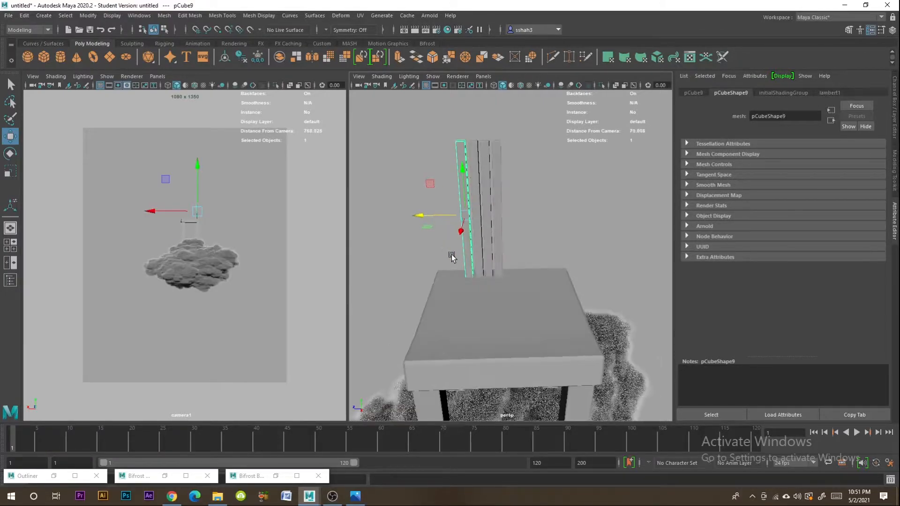
pyautogui.moveTo(442, 217); pyautogui.dragTo(426, 214)
# - Duplicate the set of five slats and place the copies along the other half of the seat's back edge
pyautogui.keyDown('shift'); pyautogui.click(496, 192); pyautogui.keyUp('shift')
pyautogui.moveTo(538, 172); pyautogui.dragTo(448, 191)
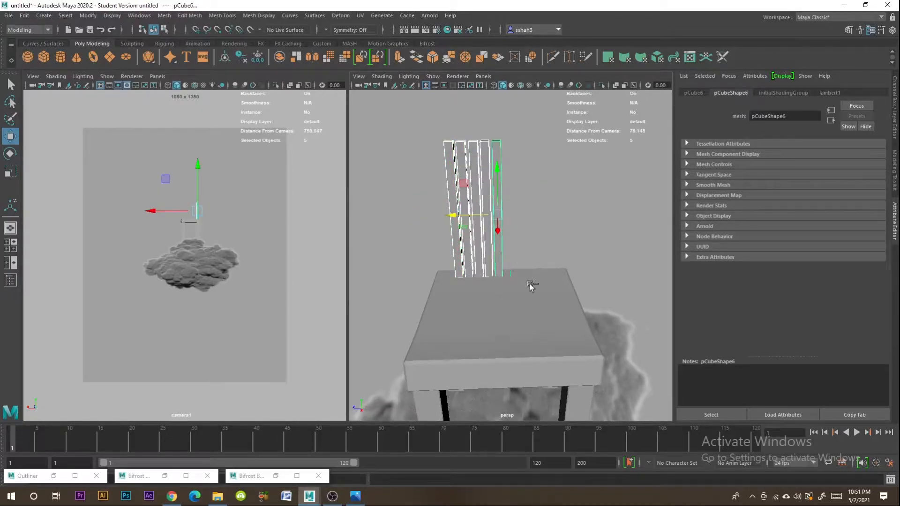
pyautogui.keyDown('shift'); pyautogui.moveTo(472, 234); pyautogui.dragTo(516, 218); pyautogui.keyUp('shift')
pyautogui.click(587, 222)
pyautogui.moveTo(546, 256)
pyautogui.keyDown('alt'); pyautogui.mouseDown()
pyautogui.moveTo(573, 269)
pyautogui.moveTo(615, 262)
pyautogui.moveTo(605, 267)
pyautogui.moveTo(524, 209)
pyautogui.mouseUp(); pyautogui.keyUp('alt')
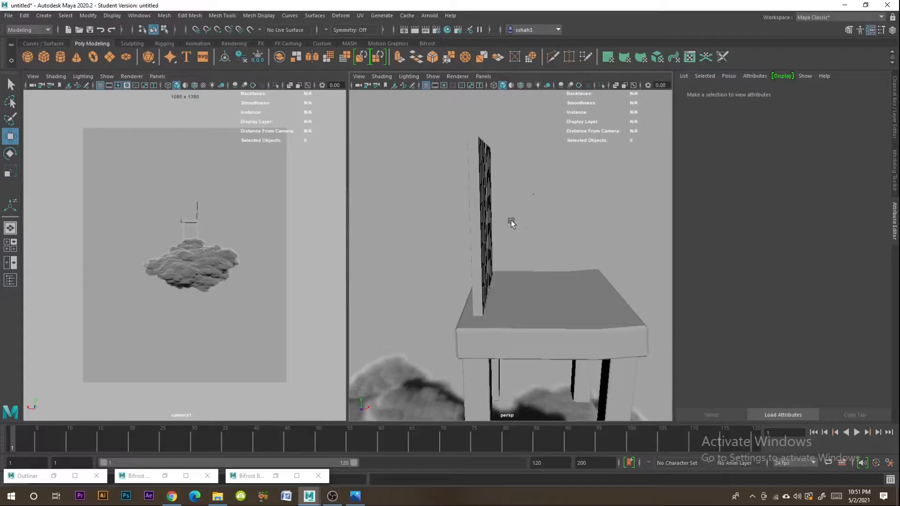
pyautogui.hotkey('ctrl', 'z')
pyautogui.moveTo(476, 158); pyautogui.dragTo(441, 161, button='right')
pyautogui.keyDown('alt'); pyautogui.moveTo(446, 164); pyautogui.dragTo(470, 162); pyautogui.keyUp('alt')
pyautogui.moveTo(486, 165); pyautogui.dragTo(524, 151, button='right')
pyautogui.click(486, 164)
pyautogui.click(449, 169)
pyautogui.moveTo(449, 171)
pyautogui.mouseDown(button='right')
pyautogui.moveTo(429, 170)
pyautogui.moveTo(442, 184)
pyautogui.mouseUp(button='right')
# - Combine all ten backrest slats into one mesh and delete its construction history
pyautogui.moveTo(534, 150); pyautogui.dragTo(434, 188)
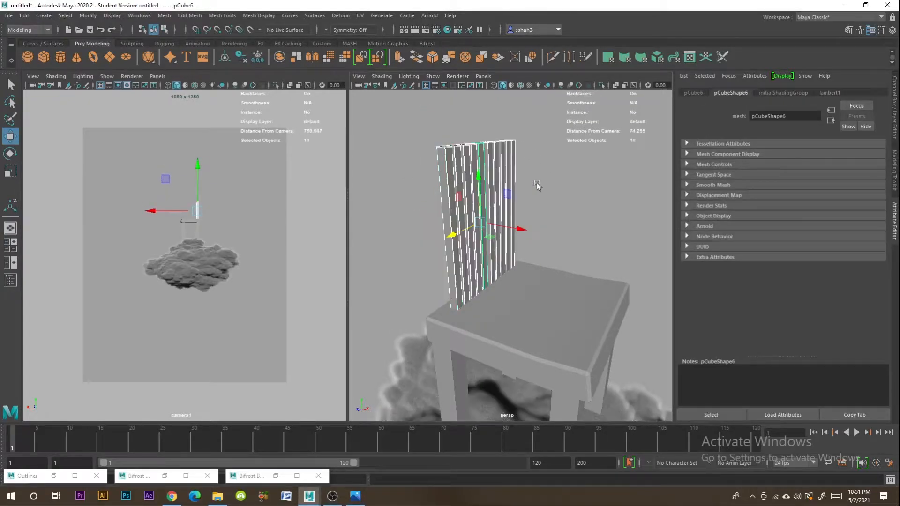
pyautogui.click(165, 17)
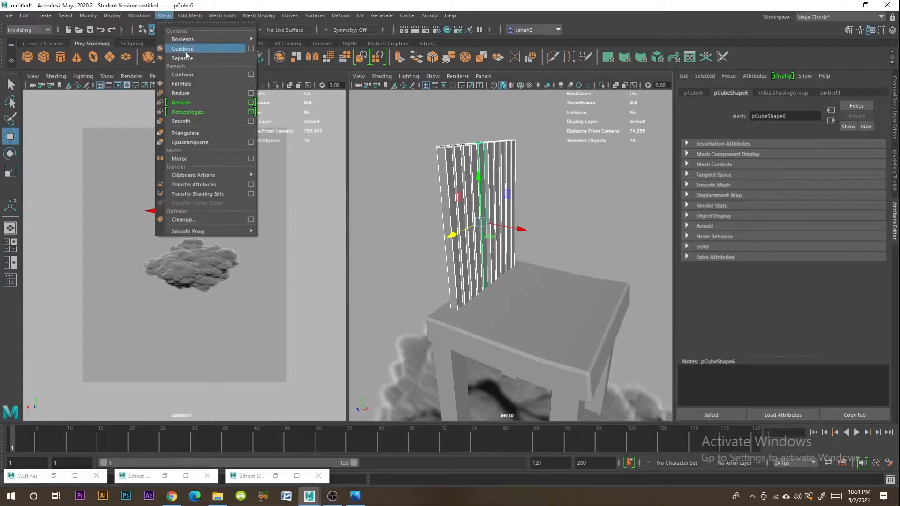
pyautogui.click(181, 37)
pyautogui.click(24, 15)
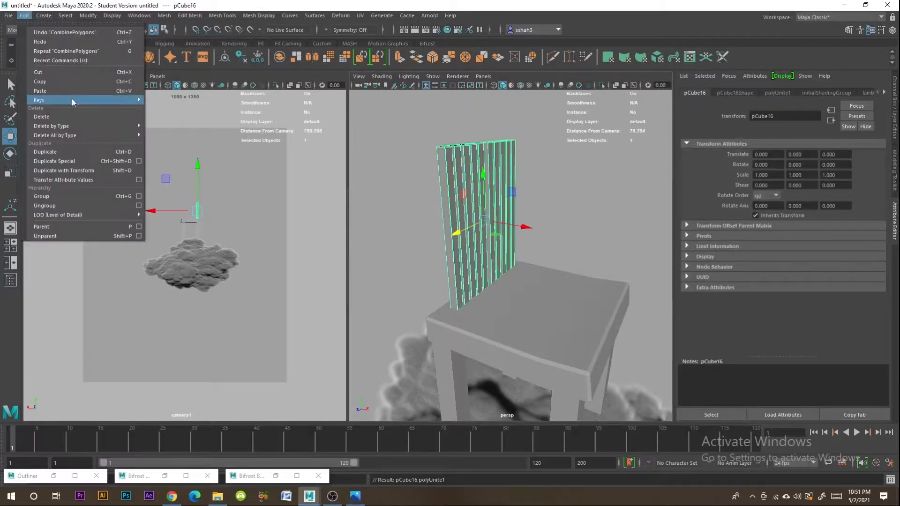
pyautogui.moveTo(85, 128)
pyautogui.click(175, 125)
pyautogui.click(553, 184)
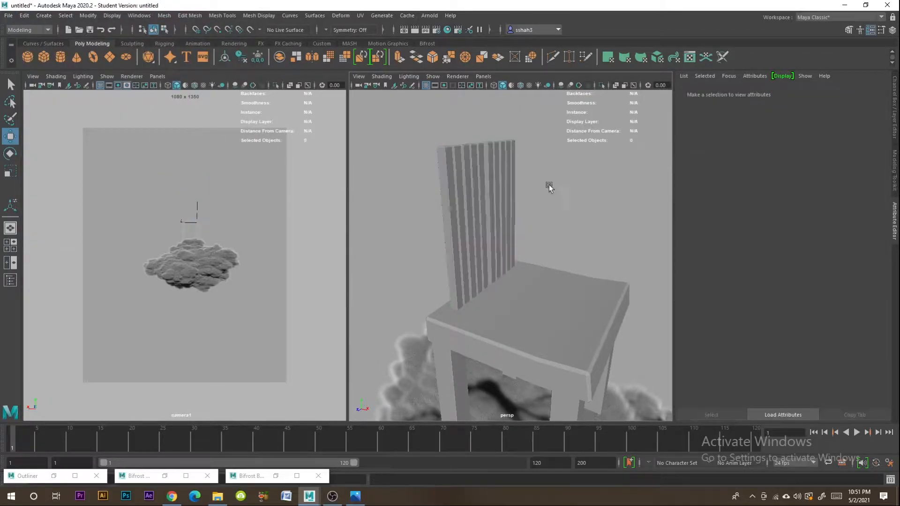
# - Select the top vertices of the combined backrest slats
pyautogui.keyDown('alt'); pyautogui.moveTo(553, 184); pyautogui.dragTo(496, 157); pyautogui.keyUp('alt')
pyautogui.click(496, 156)
pyautogui.moveTo(487, 155); pyautogui.dragTo(447, 154, button='right')
pyautogui.moveTo(565, 124); pyautogui.dragTo(404, 162)
pyautogui.keyDown('alt'); pyautogui.moveTo(404, 162); pyautogui.dragTo(476, 187); pyautogui.keyUp('alt')
pyautogui.keyDown('alt'); pyautogui.moveTo(500, 150); pyautogui.dragTo(482, 180); pyautogui.keyUp('alt')
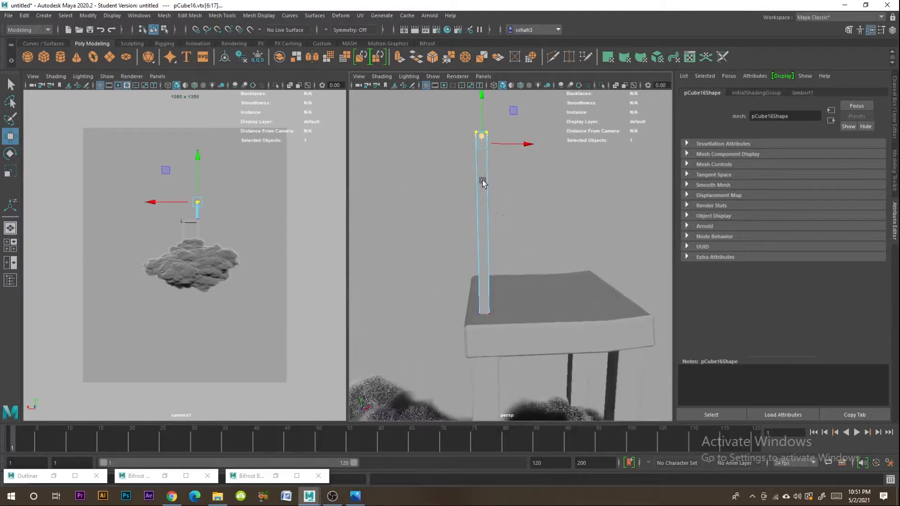
# - Try to insert horizontal edge loops across the individual backrest slats
pyautogui.click(190, 16)
pyautogui.moveTo(212, 18)
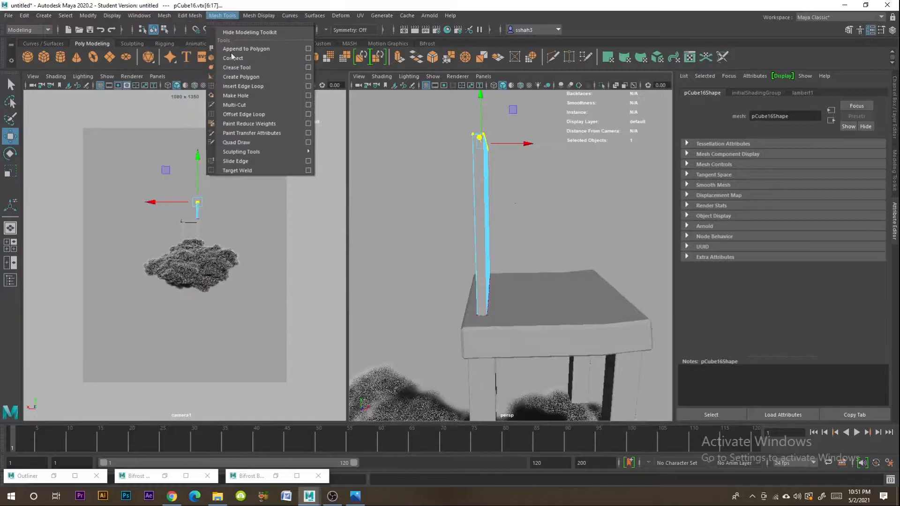
pyautogui.click(253, 88)
pyautogui.keyDown('alt'); pyautogui.moveTo(550, 207); pyautogui.dragTo(506, 206); pyautogui.keyUp('alt')
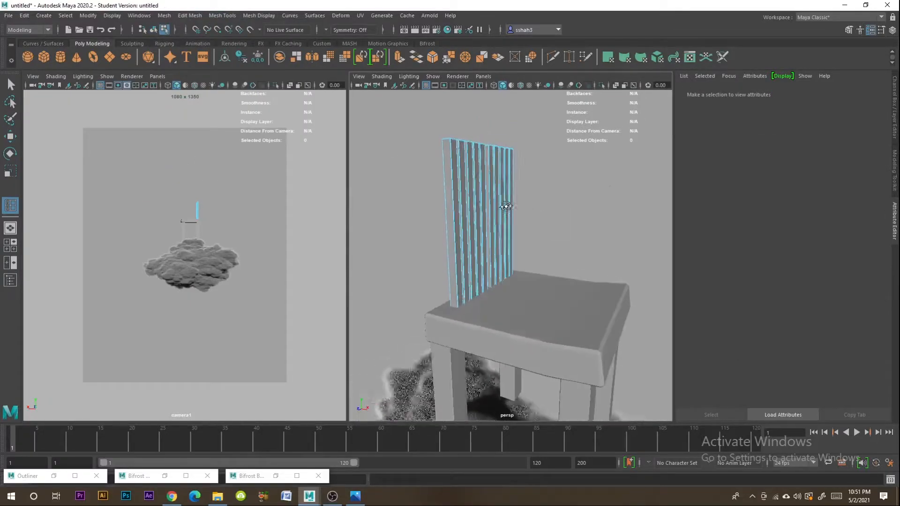
pyautogui.click(454, 226)
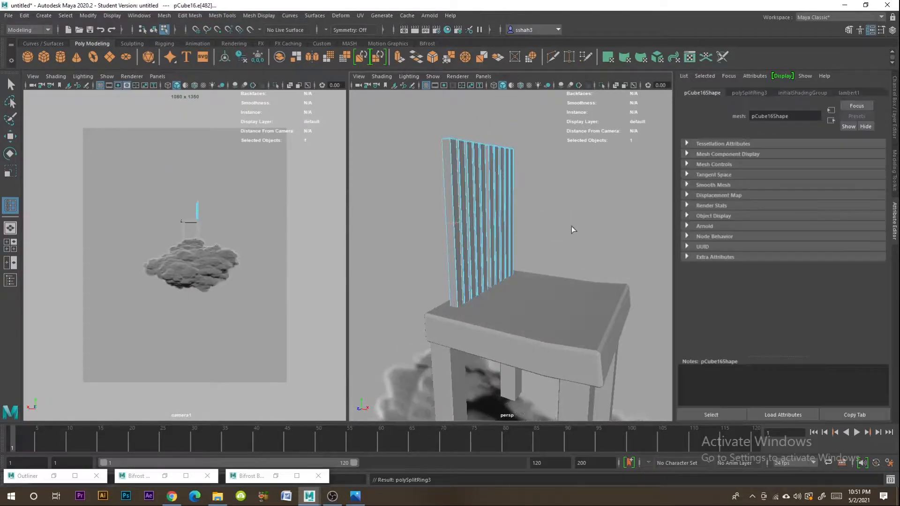
pyautogui.keyDown('alt'); pyautogui.moveTo(570, 226); pyautogui.dragTo(508, 228); pyautogui.keyUp('alt')
pyautogui.scroll(5, 483, 217)
pyautogui.scroll(-6, 536, 217)
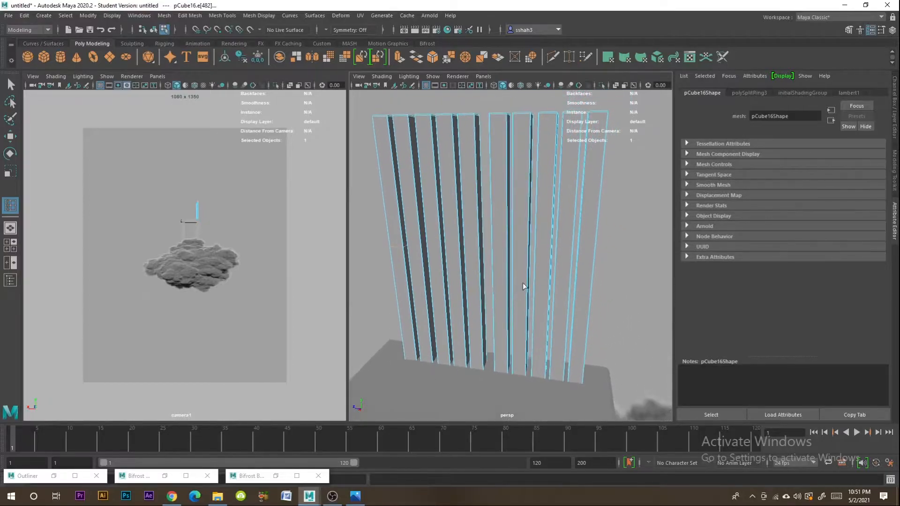
pyautogui.click(465, 255)
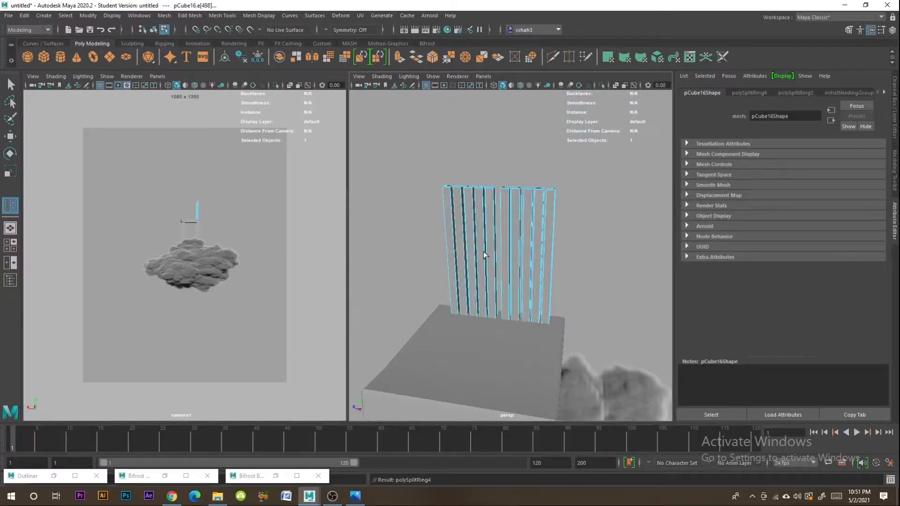
pyautogui.click(477, 251)
pyautogui.keyDown('alt'); pyautogui.moveTo(455, 266); pyautogui.dragTo(474, 256); pyautogui.keyUp('alt')
pyautogui.click(465, 259)
pyautogui.moveTo(455, 250); pyautogui.dragTo(493, 241, button='right')
pyautogui.click(494, 241)
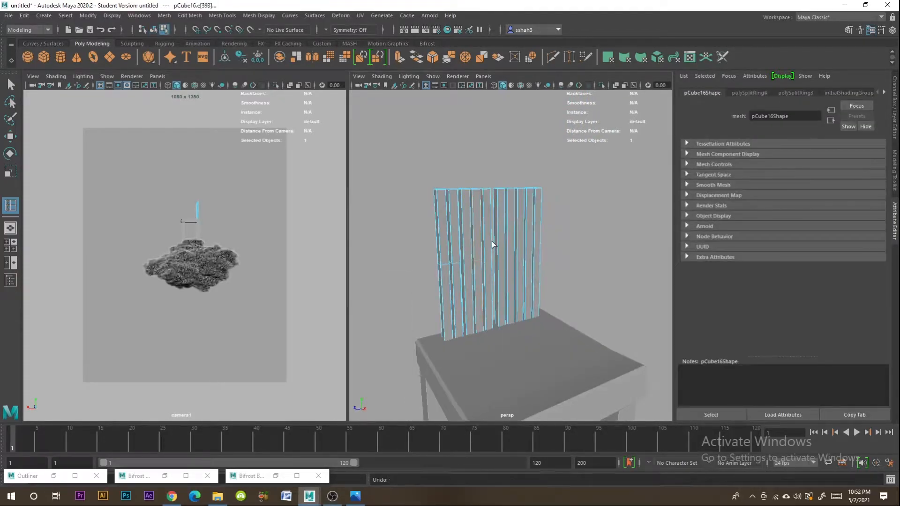
pyautogui.hotkey('ctrl', 'z')
pyautogui.hotkey('ctrl', 'z')
pyautogui.keyDown('alt'); pyautogui.moveTo(491, 244); pyautogui.dragTo(433, 270); pyautogui.keyUp('alt')
pyautogui.rightClick(483, 221)
pyautogui.moveTo(485, 225); pyautogui.dragTo(438, 222, button='right')
pyautogui.press('q')
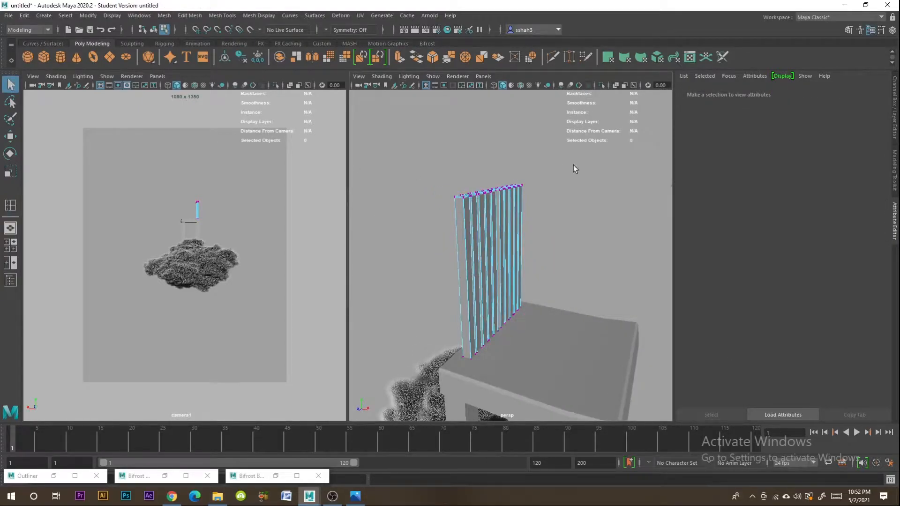
pyautogui.moveTo(559, 164); pyautogui.dragTo(440, 216)
pyautogui.press('Delete')
pyautogui.rightClick(476, 216)
pyautogui.moveTo(477, 216); pyautogui.dragTo(520, 202, button='right')
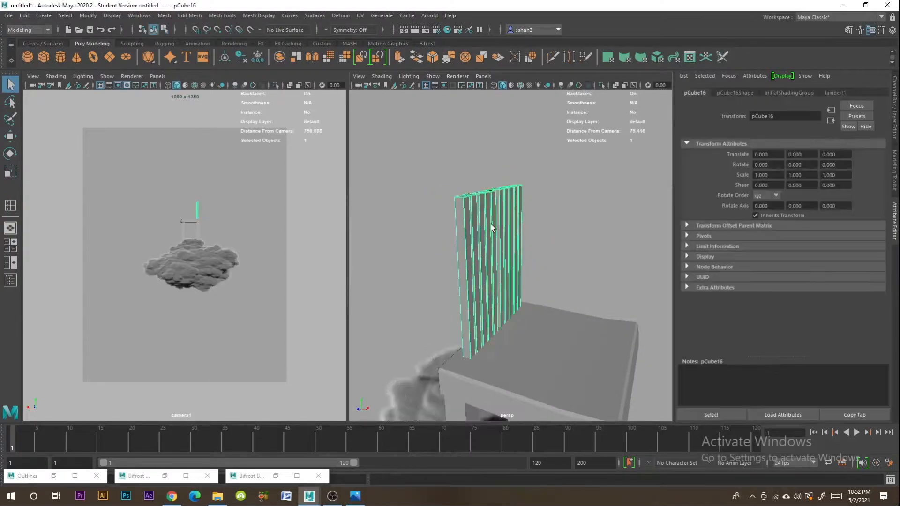
# - Move the top vertices of the combined slats backward so the backrest leans away from the seat
pyautogui.keyDown('alt'); pyautogui.moveTo(493, 227); pyautogui.dragTo(525, 213); pyautogui.keyUp('alt')
pyautogui.moveTo(498, 204); pyautogui.dragTo(459, 203, button='right')
pyautogui.moveTo(539, 157); pyautogui.dragTo(369, 214)
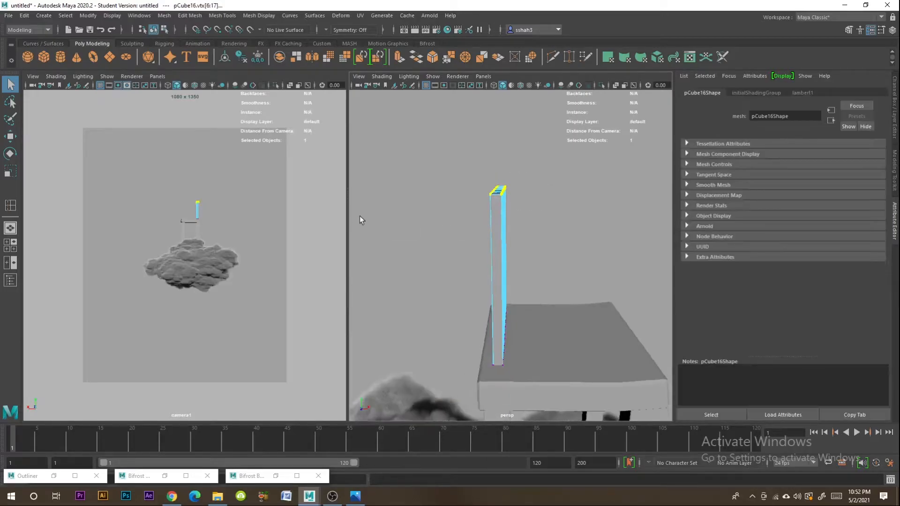
pyautogui.click(6, 136)
pyautogui.moveTo(544, 189); pyautogui.dragTo(522, 193)
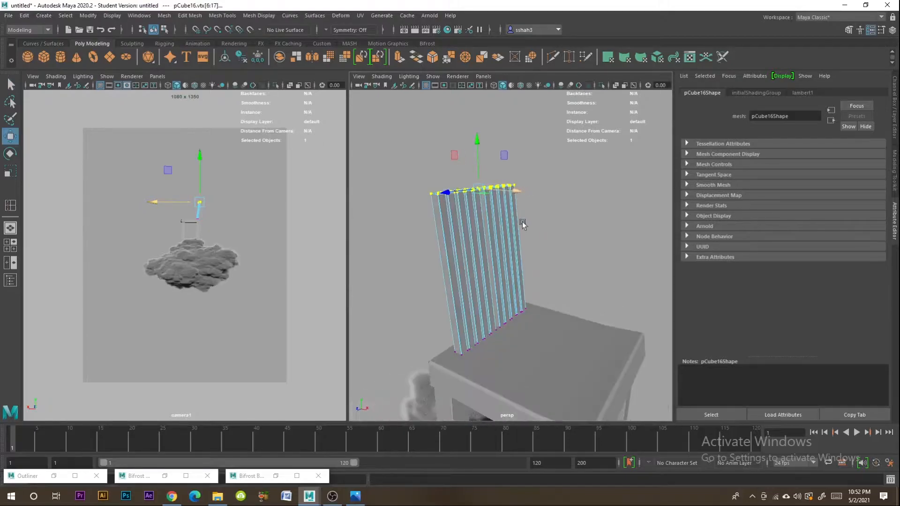
# - Duplicate a back leg above the seat's rear corner and scale it into a backrest post about 43.3 high
pyautogui.click(579, 253)
pyautogui.scroll(-5, 579, 252)
pyautogui.moveTo(483, 245); pyautogui.dragTo(528, 233, button='right')
pyautogui.click(536, 317)
pyautogui.keyDown('shift'); pyautogui.moveTo(530, 302); pyautogui.dragTo(541, 239); pyautogui.keyUp('shift')
pyautogui.moveTo(517, 274)
pyautogui.keyDown('alt'); pyautogui.mouseDown()
pyautogui.moveTo(560, 290)
pyautogui.moveTo(531, 267)
pyautogui.moveTo(520, 287)
pyautogui.mouseUp(); pyautogui.keyUp('alt')
pyautogui.scroll(5, 537, 272)
pyautogui.click(14, 176)
pyautogui.moveTo(512, 223); pyautogui.dragTo(512, 214)
pyautogui.keyDown('alt'); pyautogui.moveTo(474, 239); pyautogui.dragTo(499, 234); pyautogui.keyUp('alt')
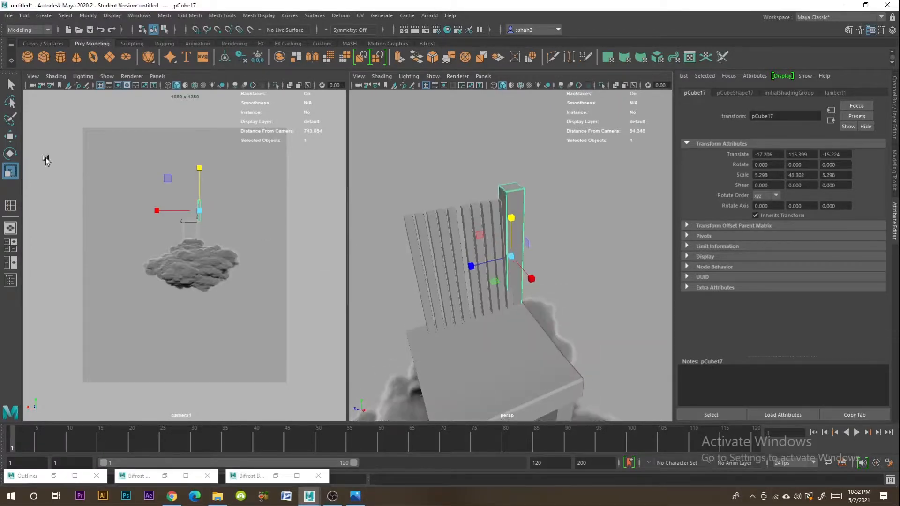
# - Copy the backrest post to the opposite rear corner of the seat
pyautogui.click(9, 137)
pyautogui.keyDown('shift'); pyautogui.moveTo(463, 266); pyautogui.dragTo(347, 294); pyautogui.keyUp('shift')
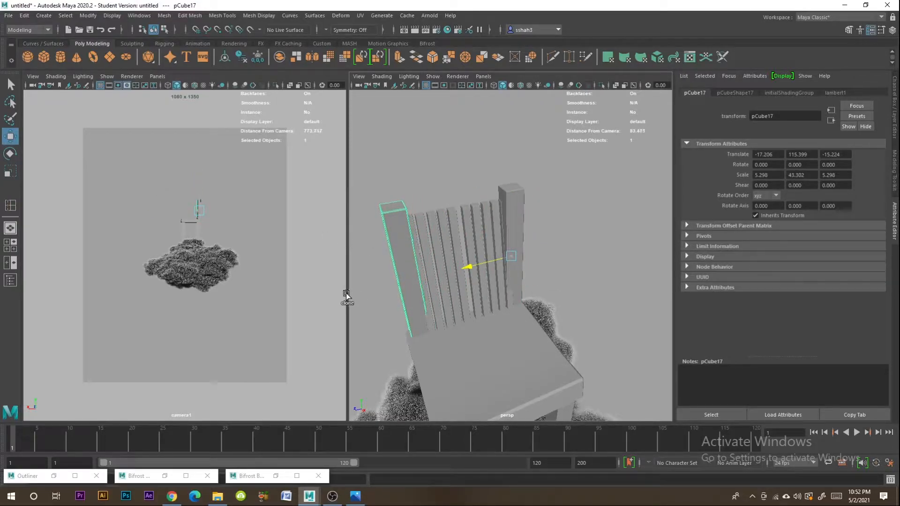
pyautogui.click(558, 207)
# - Adjust the seat's back-edge vertices and the backrest posts so the posts sit flush with the rear of the seat
pyautogui.keyDown('alt'); pyautogui.moveTo(559, 207); pyautogui.dragTo(497, 321); pyautogui.keyUp('alt')
pyautogui.click(497, 326)
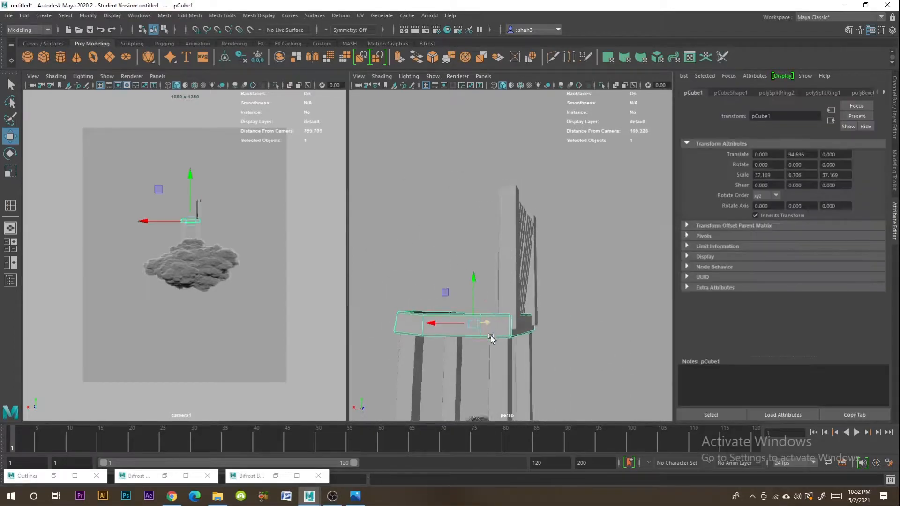
pyautogui.moveTo(498, 330); pyautogui.dragTo(457, 270, button='right')
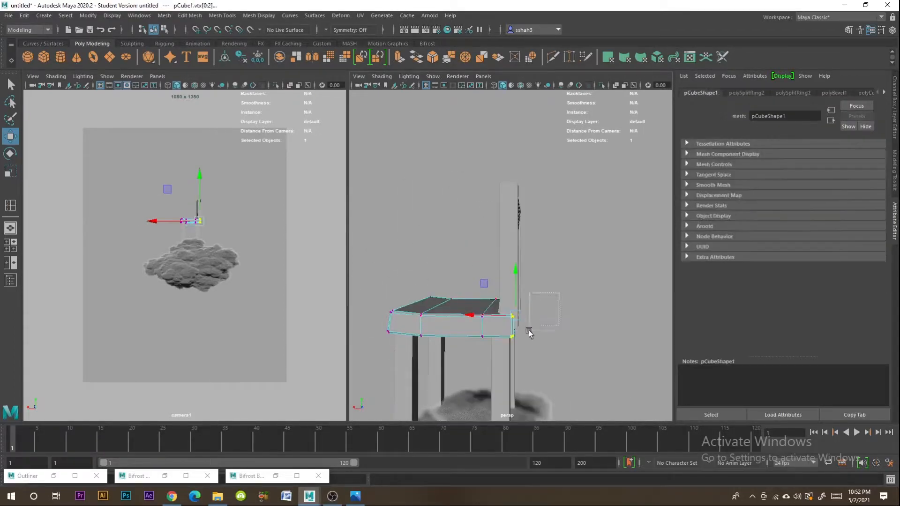
pyautogui.keyDown('alt'); pyautogui.moveTo(570, 339); pyautogui.dragTo(584, 321); pyautogui.keyUp('alt')
pyautogui.moveTo(510, 350); pyautogui.dragTo(509, 349)
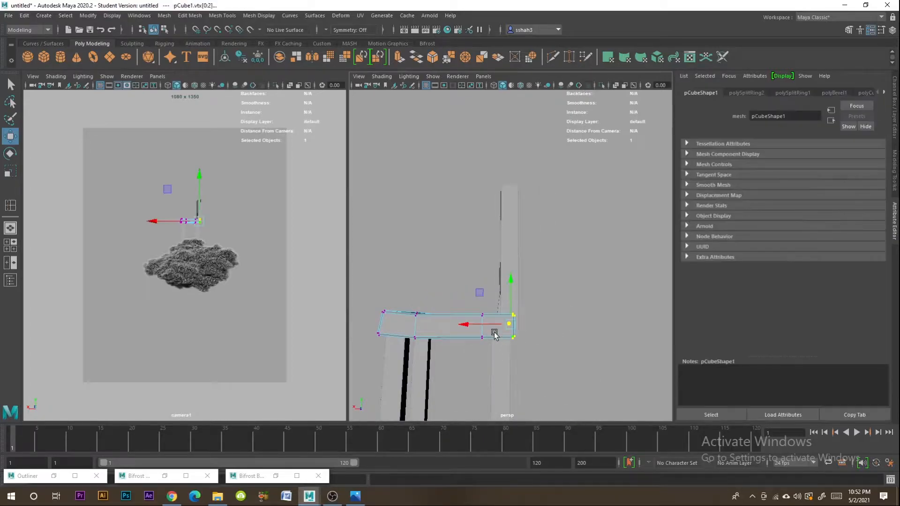
pyautogui.moveTo(509, 250); pyautogui.dragTo(552, 229, button='right')
pyautogui.moveTo(555, 229); pyautogui.dragTo(473, 257)
pyautogui.click(543, 293)
pyautogui.keyDown('alt'); pyautogui.moveTo(562, 312); pyautogui.dragTo(482, 346); pyautogui.keyUp('alt')
# - Duplicate a backrest post and reshape it into a horizontal top rail about 3.16 high and 26 long between the posts
pyautogui.click(515, 207)
pyautogui.keyDown('alt'); pyautogui.moveTo(515, 206); pyautogui.dragTo(487, 298, button='middle'); pyautogui.keyUp('alt')
pyautogui.moveTo(478, 310)
pyautogui.keyDown('shift'); pyautogui.mouseDown()
pyautogui.moveTo(474, 209)
pyautogui.moveTo(477, 249)
pyautogui.moveTo(575, 234)
pyautogui.mouseUp(); pyautogui.keyUp('shift')
pyautogui.click(11, 137)
pyautogui.moveTo(514, 242); pyautogui.dragTo(565, 237)
pyautogui.keyDown('alt'); pyautogui.moveTo(447, 269); pyautogui.dragTo(533, 267); pyautogui.keyUp('alt')
pyautogui.moveTo(528, 206); pyautogui.dragTo(565, 283)
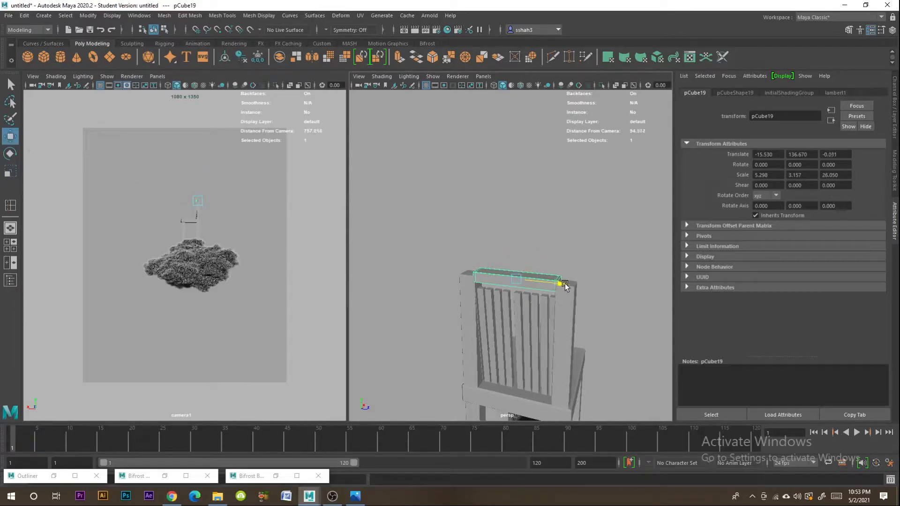
# - Raise the top rail onto the backrest posts and lengthen it to about 41.9 so it spans both
pyautogui.click(597, 265)
pyautogui.click(510, 280)
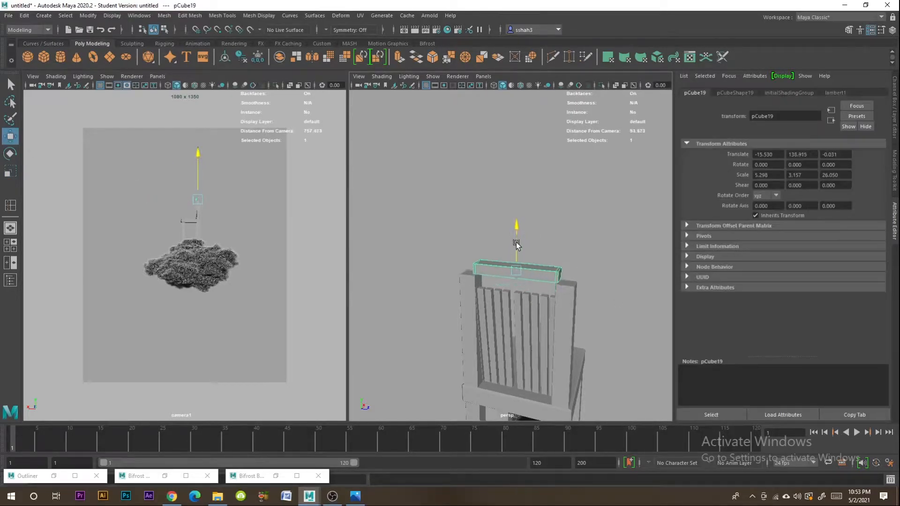
pyautogui.moveTo(516, 243); pyautogui.dragTo(517, 246)
pyautogui.click(10, 172)
pyautogui.moveTo(549, 278); pyautogui.dragTo(506, 325)
pyautogui.click(604, 273)
pyautogui.scroll(-5, 507, 325)
pyautogui.keyDown('alt'); pyautogui.moveTo(559, 350); pyautogui.dragTo(521, 296); pyautogui.keyUp('alt')
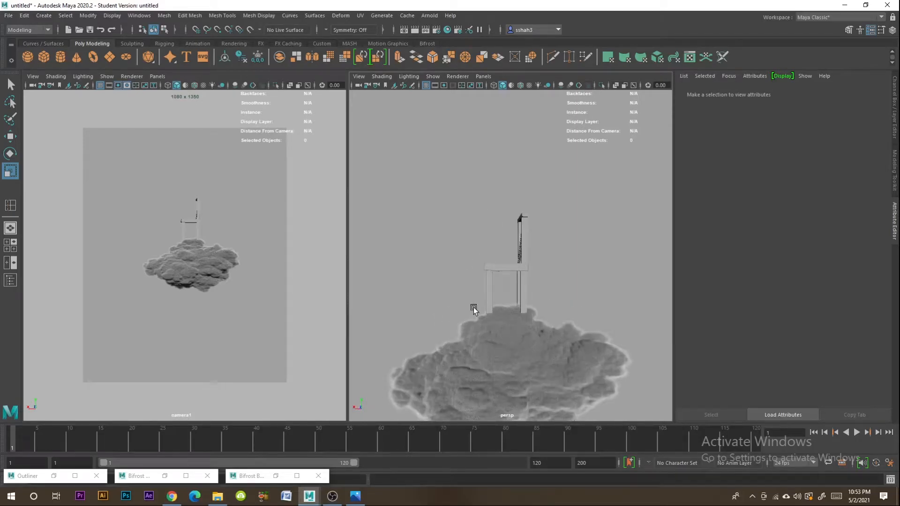
# - Switch to Photos to compare the chair with the reference image, and return to Maya for a closer look at the model
pyautogui.click(356, 500)
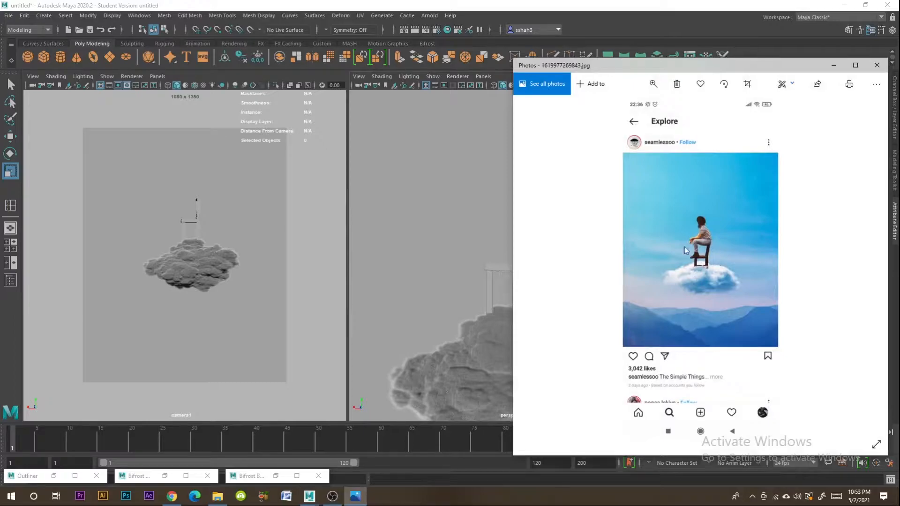
pyautogui.click(353, 500)
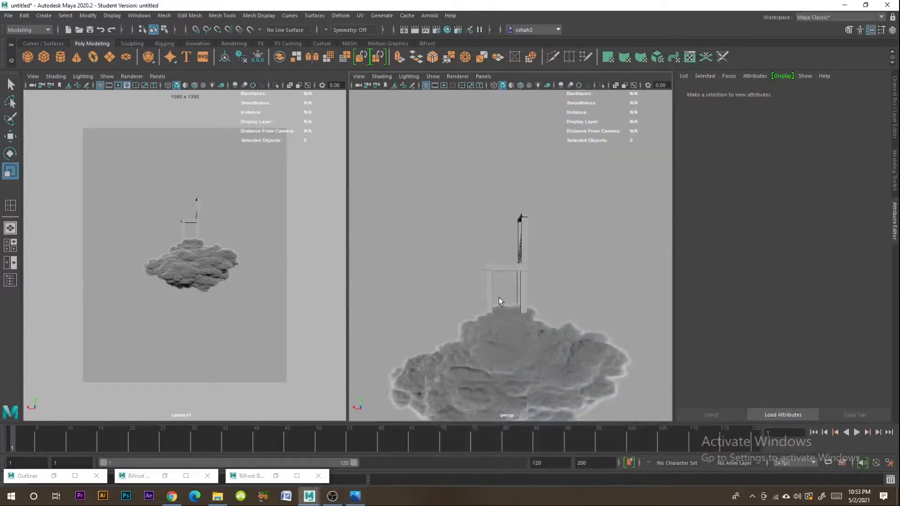
pyautogui.click(503, 269)
pyautogui.scroll(5, 511, 285)
pyautogui.click(547, 271)
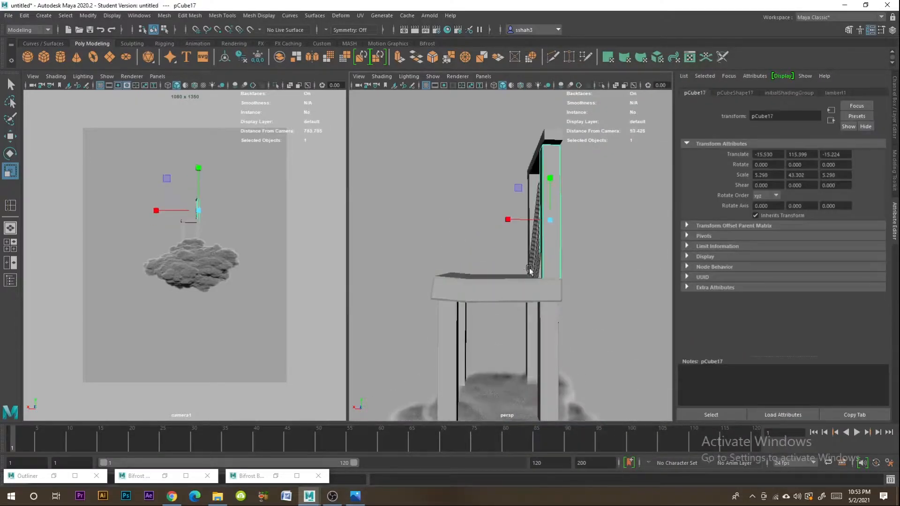
# - Duplicate the top rail below the seat, scale it to about 33.8 deep and align it with the front and back legs
pyautogui.click(537, 157)
pyautogui.click(10, 138)
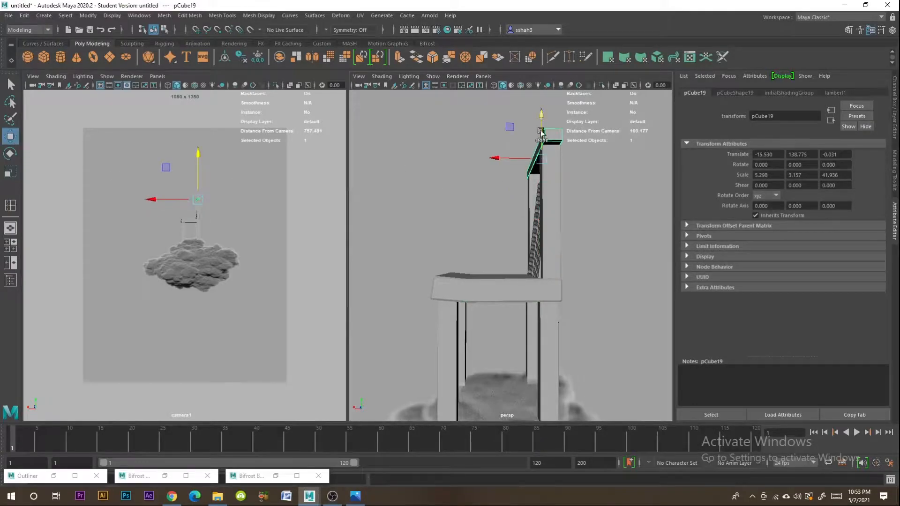
pyautogui.keyDown('shift'); pyautogui.moveTo(557, 289); pyautogui.dragTo(557, 289); pyautogui.keyUp('shift')
pyautogui.moveTo(514, 336)
pyautogui.mouseDown()
pyautogui.moveTo(464, 341)
pyautogui.moveTo(484, 326)
pyautogui.moveTo(454, 356)
pyautogui.moveTo(450, 347)
pyautogui.mouseUp()
pyautogui.press('r')
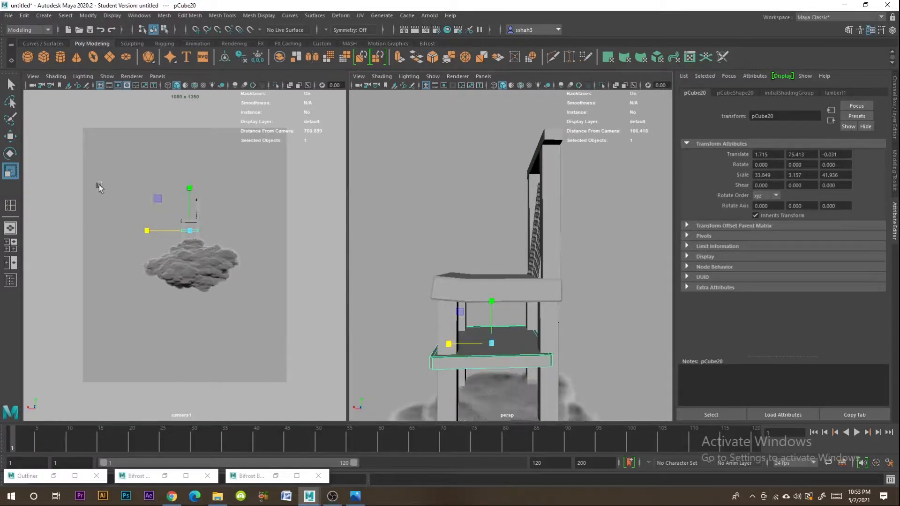
pyautogui.click(14, 143)
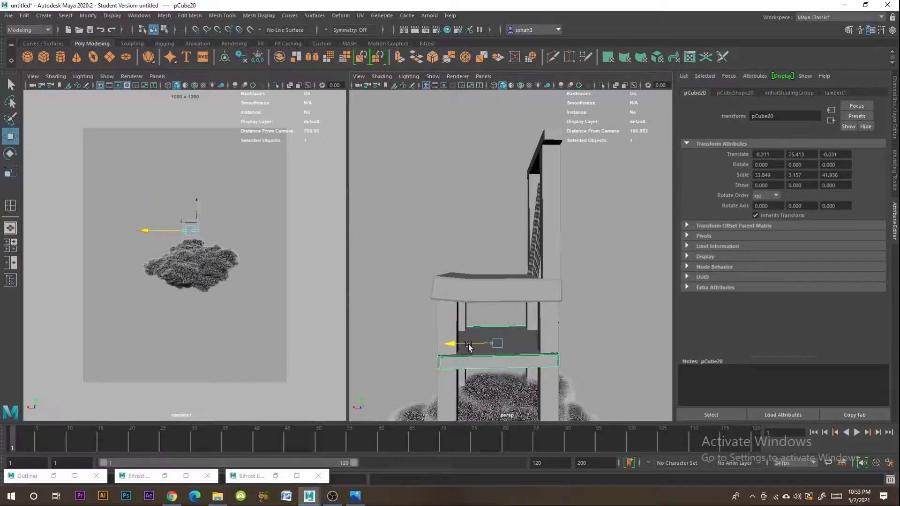
# - Shrink the lower rail's length along Z to about 4.56 and move it between the front and back legs on one side
pyautogui.keyDown('alt'); pyautogui.moveTo(559, 364); pyautogui.dragTo(531, 374); pyautogui.keyUp('alt')
pyautogui.keyDown('alt'); pyautogui.moveTo(530, 373); pyautogui.dragTo(525, 345, button='middle'); pyautogui.keyUp('alt')
pyautogui.moveTo(559, 323); pyautogui.dragTo(526, 326)
pyautogui.press('r')
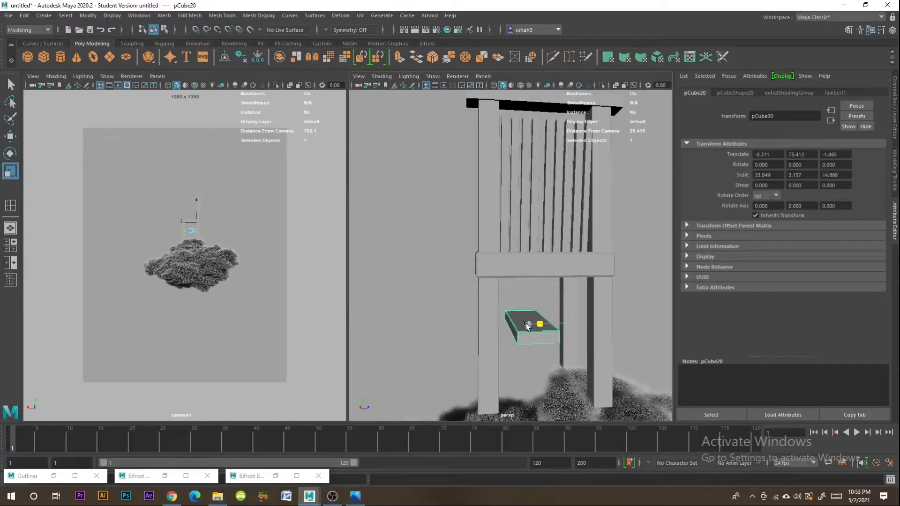
pyautogui.click(11, 136)
pyautogui.moveTo(559, 323); pyautogui.dragTo(532, 329)
pyautogui.moveTo(539, 339)
pyautogui.keyDown('alt'); pyautogui.mouseDown()
pyautogui.moveTo(506, 338)
pyautogui.moveTo(633, 328)
pyautogui.moveTo(521, 300)
pyautogui.mouseUp(); pyautogui.keyUp('alt')
# - Combine all the chair parts into a single mesh and delete its construction history
pyautogui.click(498, 261)
pyautogui.scroll(-5, 498, 261)
pyautogui.keyDown('alt'); pyautogui.moveTo(498, 260); pyautogui.dragTo(545, 269); pyautogui.keyUp('alt')
pyautogui.moveTo(571, 168); pyautogui.dragTo(444, 272)
pyautogui.keyDown('ctrl'); pyautogui.click(581, 283); pyautogui.keyUp('ctrl')
pyautogui.keyDown('shift'); pyautogui.click(515, 296); pyautogui.keyUp('shift')
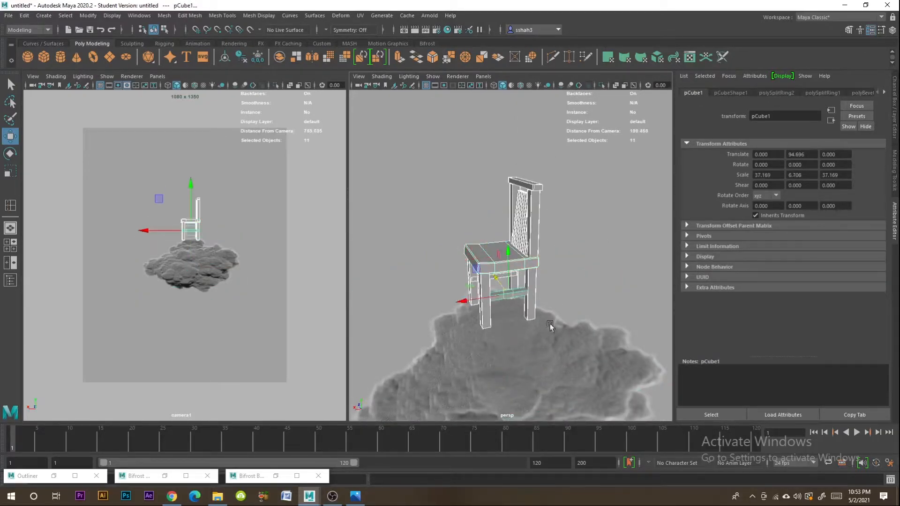
pyautogui.click(163, 15)
pyautogui.click(182, 48)
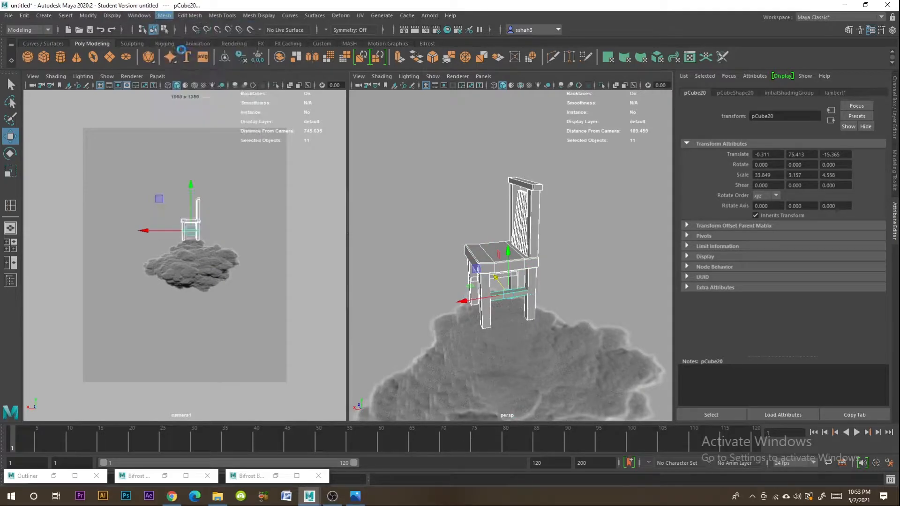
pyautogui.click(24, 15)
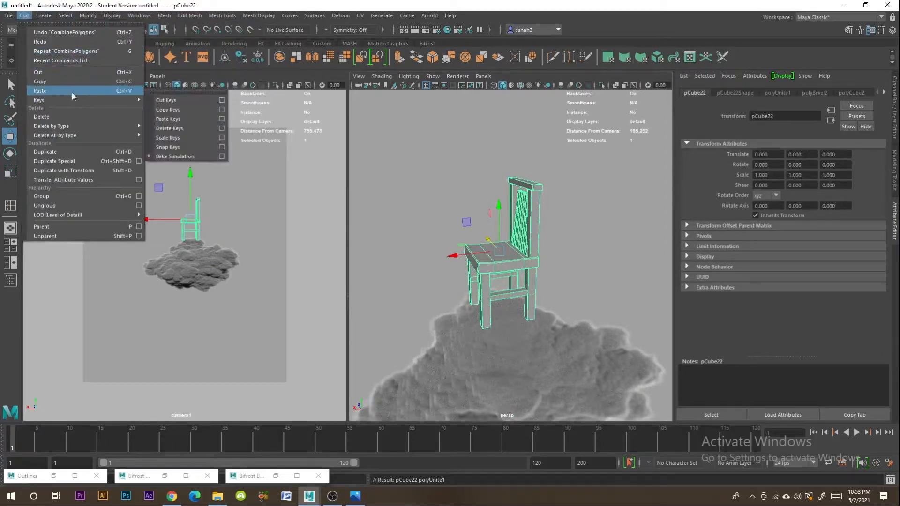
pyautogui.moveTo(88, 127)
pyautogui.click(169, 126)
# - Lower the combined chair by about 28.9 units onto the cloud and compare its placement with the reference image in Photos
pyautogui.moveTo(498, 214); pyautogui.dragTo(525, 261)
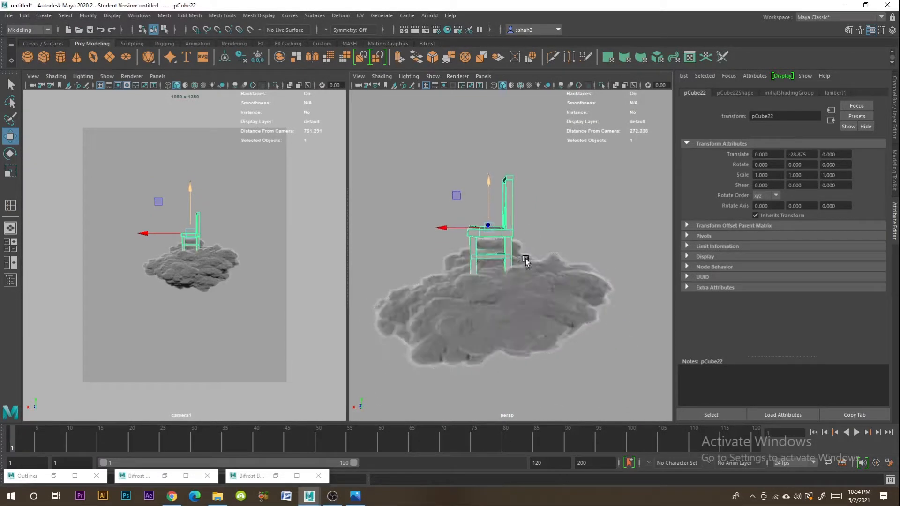
pyautogui.click(359, 500)
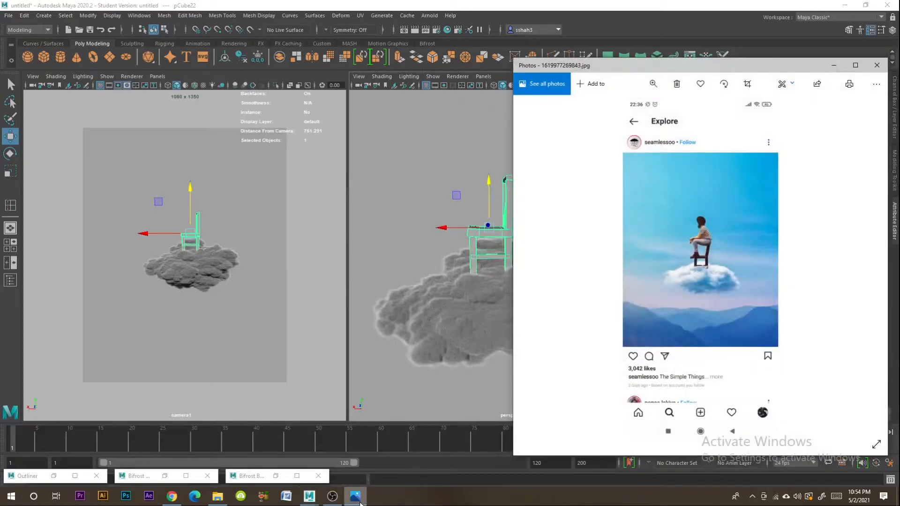
pyautogui.click(357, 499)
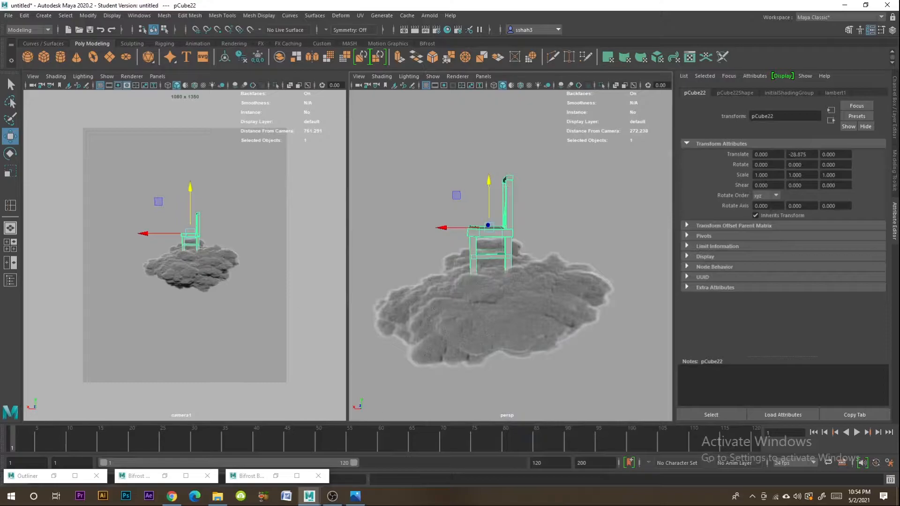
pyautogui.click(356, 498)
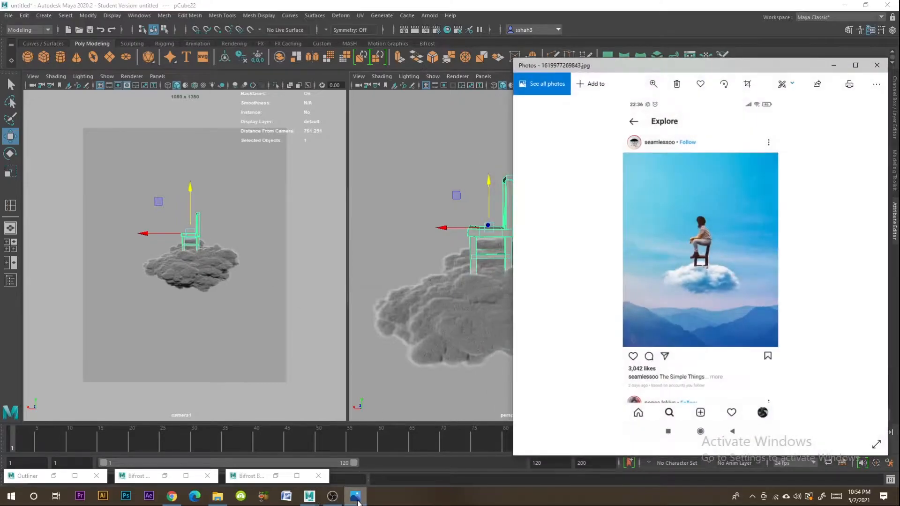
pyautogui.click(357, 501)
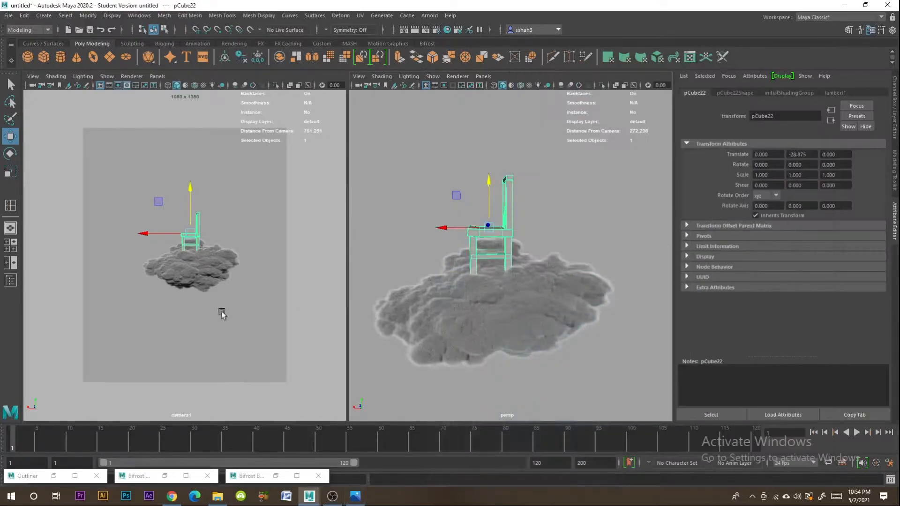
# - Move the cloud and the chair down together by about 22.9 units
pyautogui.keyDown('shift'); pyautogui.click(485, 298); pyautogui.keyUp('shift')
pyautogui.moveTo(488, 263); pyautogui.dragTo(490, 287)
pyautogui.click(521, 251)
# - Scale the chair uniformly to about 1.138
pyautogui.click(509, 255)
pyautogui.click(11, 172)
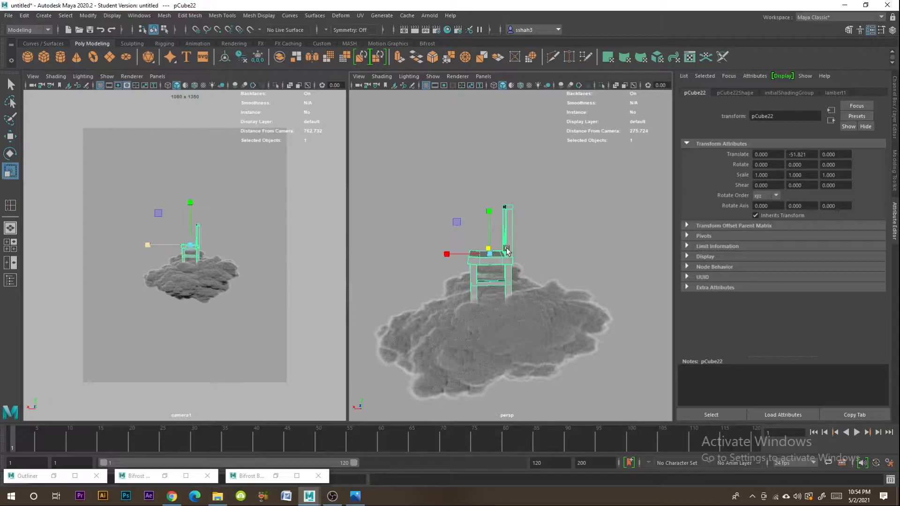
pyautogui.moveTo(489, 255); pyautogui.dragTo(498, 260)
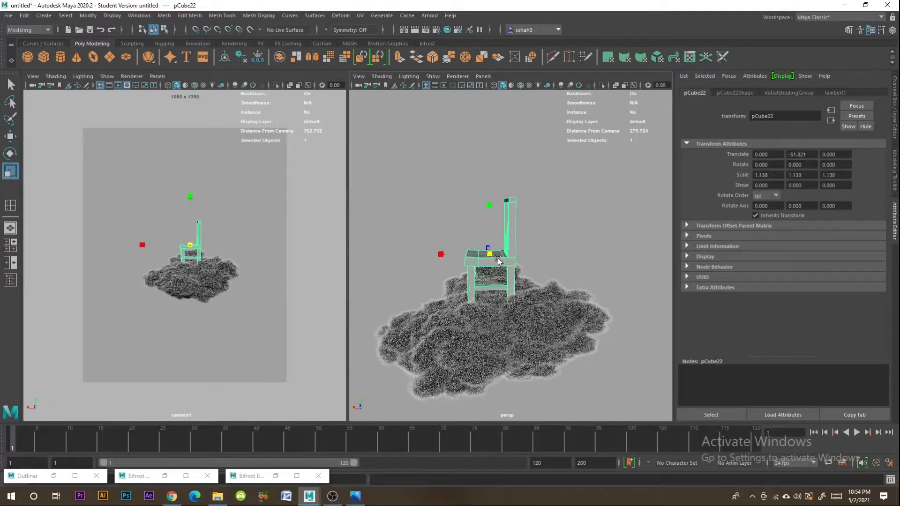
pyautogui.press('w')
pyautogui.click(464, 176)
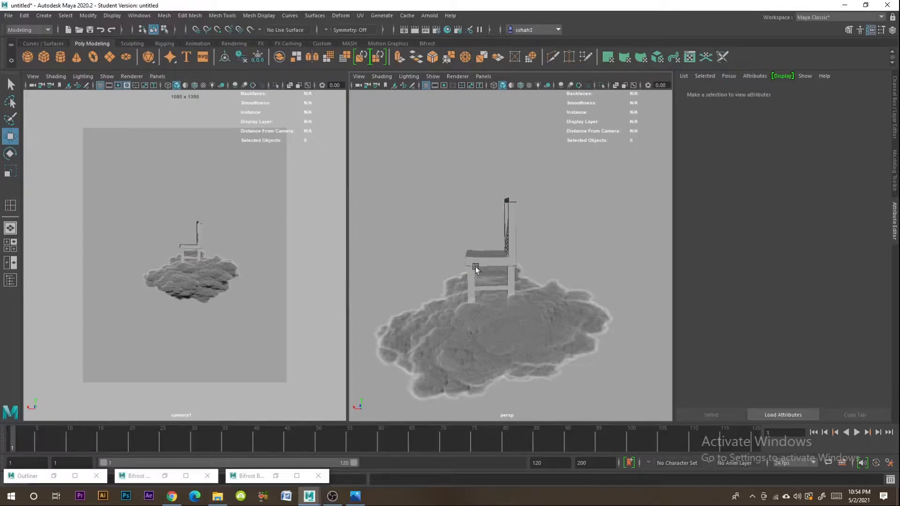
pyautogui.keyDown('alt'); pyautogui.moveTo(458, 275); pyautogui.dragTo(570, 312); pyautogui.keyUp('alt')
# - Switch to Chrome and open google.com in a new tab
pyautogui.click(172, 496)
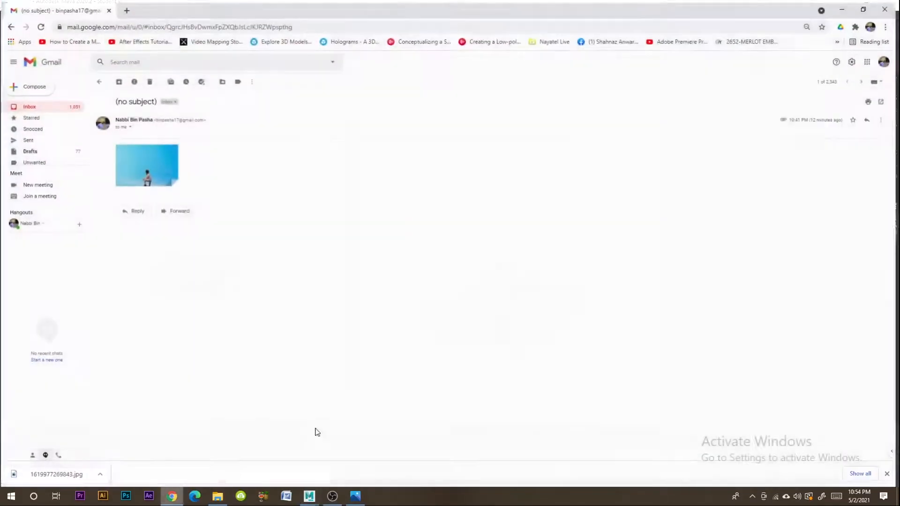
pyautogui.click(126, 8)
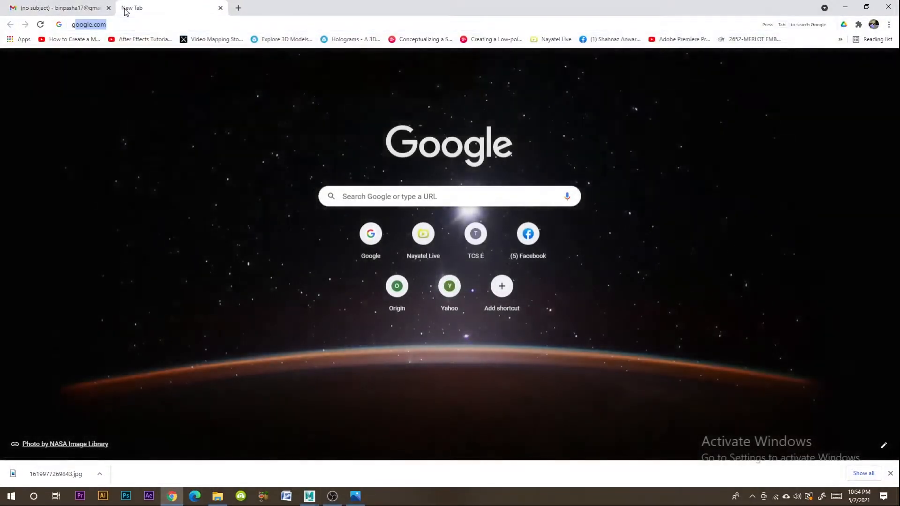
pyautogui.write('gooog')
pyautogui.press('BackSpace')
pyautogui.press('BackSpace')
pyautogui.write('gle.')
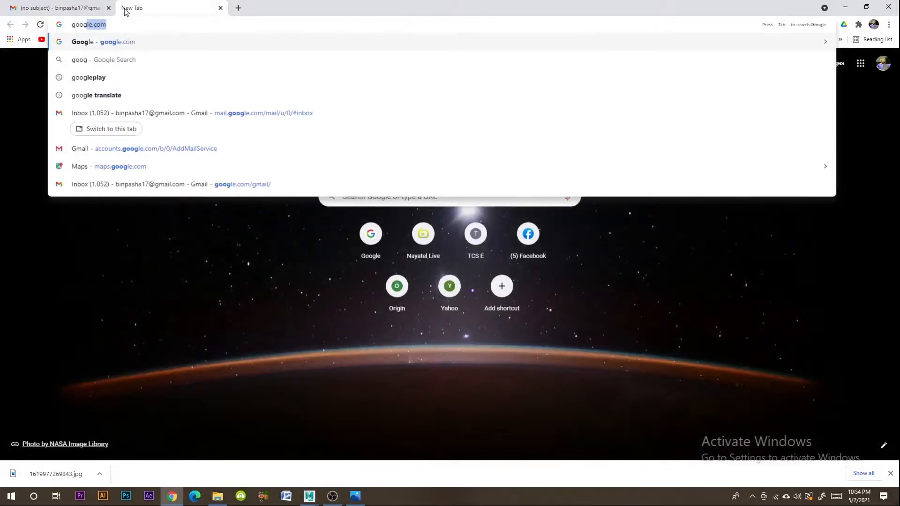
pyautogui.press('Return')
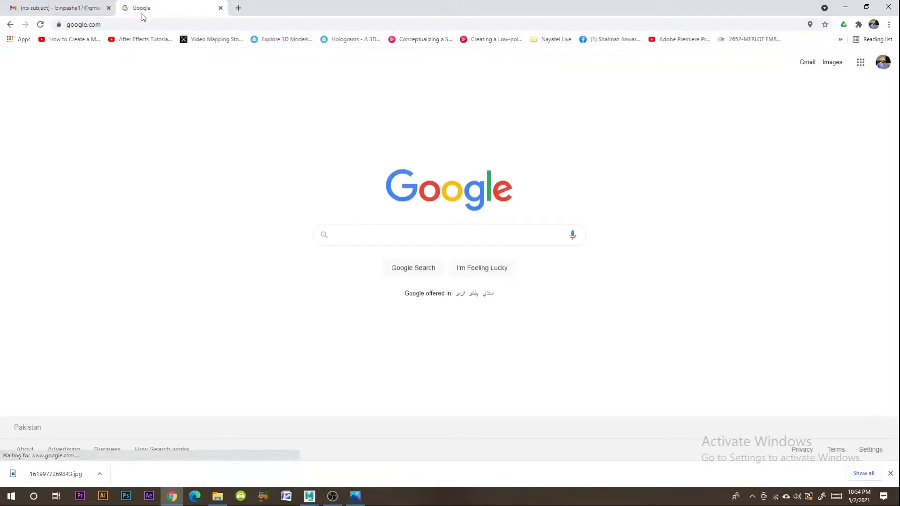
# - Load the Mixamo website in the same tab and dismiss the downloads bar
pyautogui.click(142, 20)
pyautogui.write('mixamo')
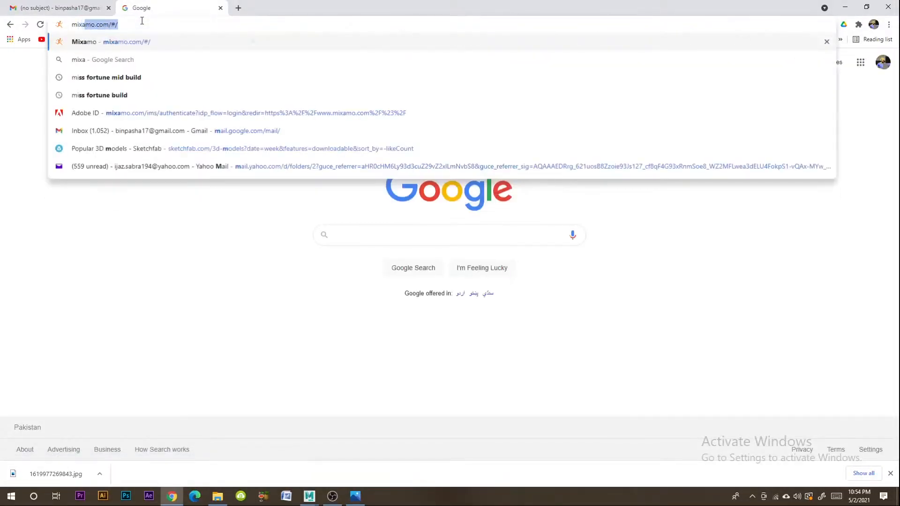
pyautogui.press('Return')
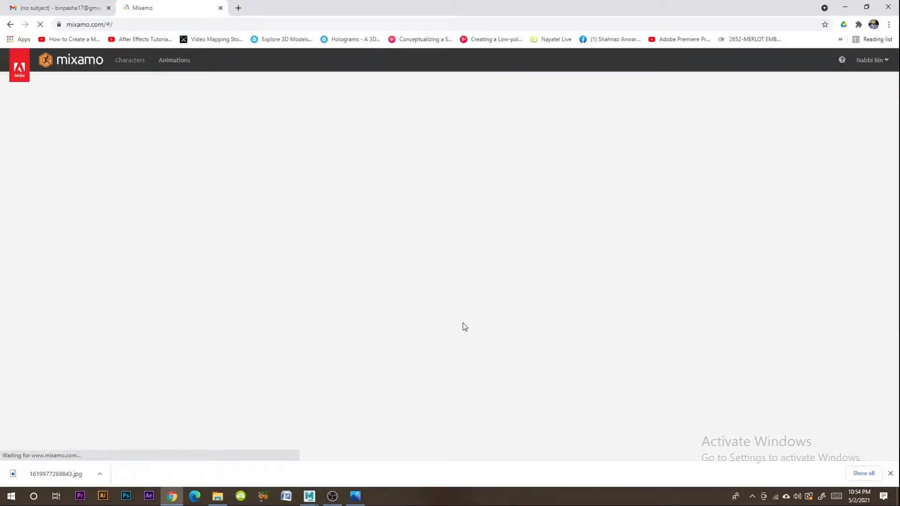
pyautogui.moveTo(888, 66)
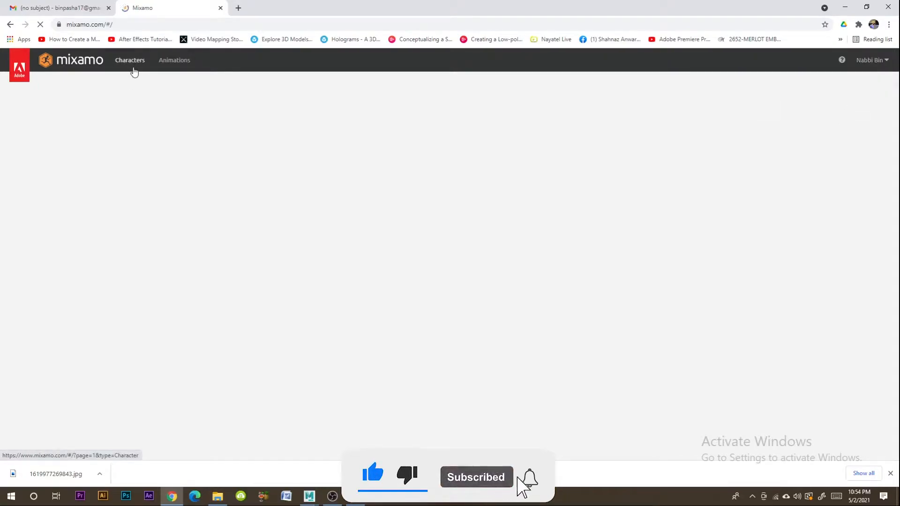
pyautogui.click(889, 475)
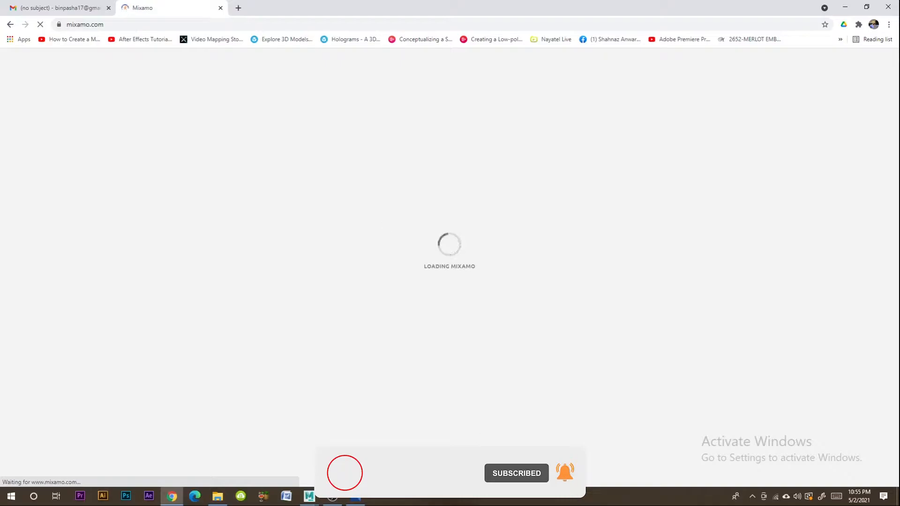
# - Return to Maya and display wireframe on shaded in the camera1 view, with ambient occlusion and multisample anti-aliasing enabled
pyautogui.click(310, 497)
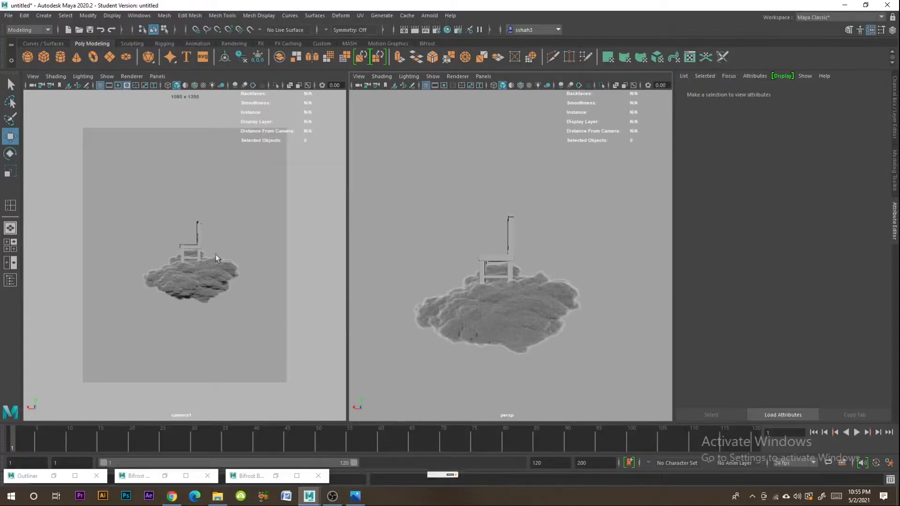
pyautogui.click(194, 85)
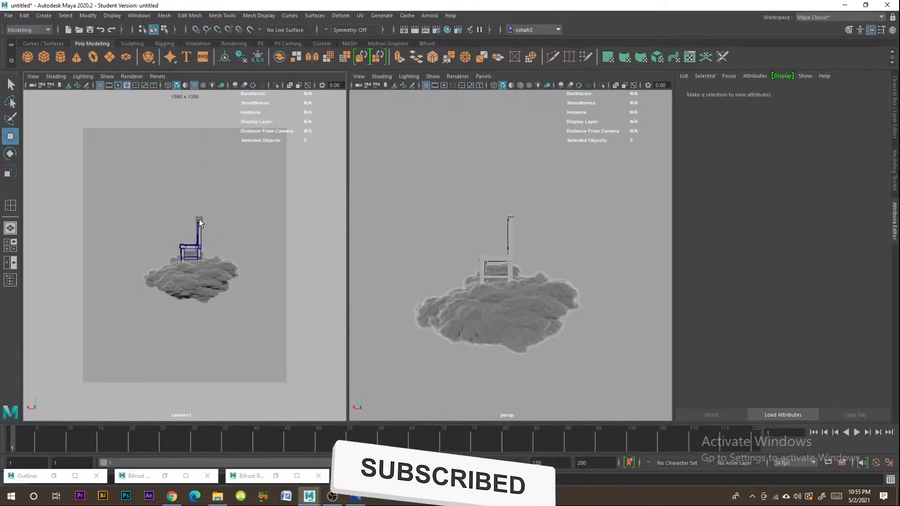
pyautogui.click(206, 273)
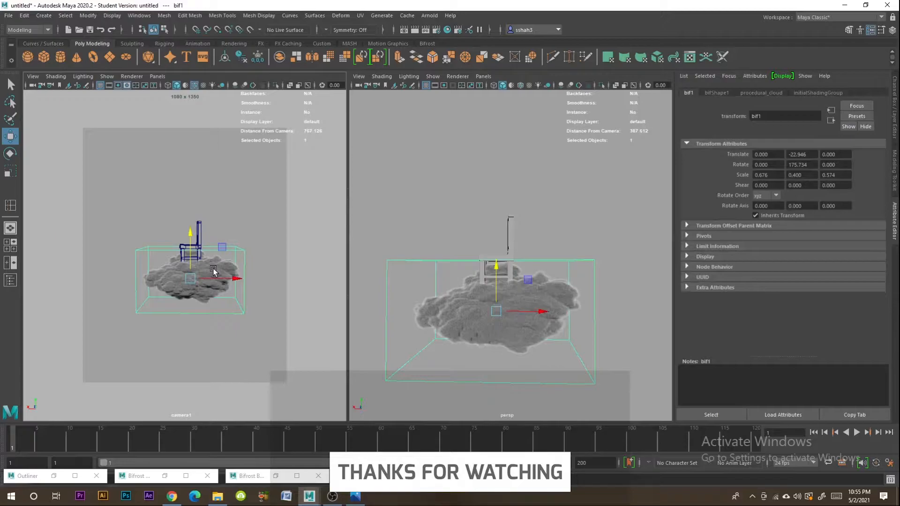
pyautogui.click(219, 252)
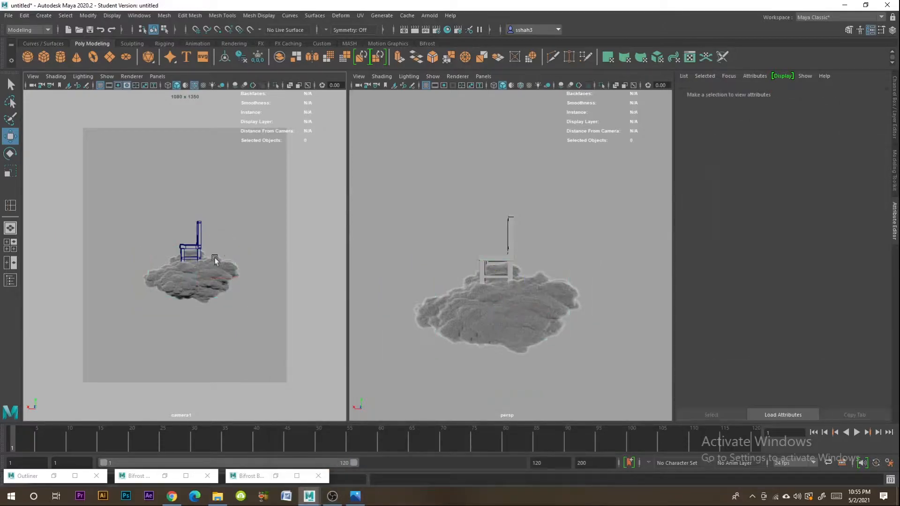
pyautogui.click(213, 272)
pyautogui.click(232, 232)
pyautogui.moveTo(182, 247); pyautogui.dragTo(206, 239, button='right')
pyautogui.click(237, 87)
pyautogui.click(254, 87)
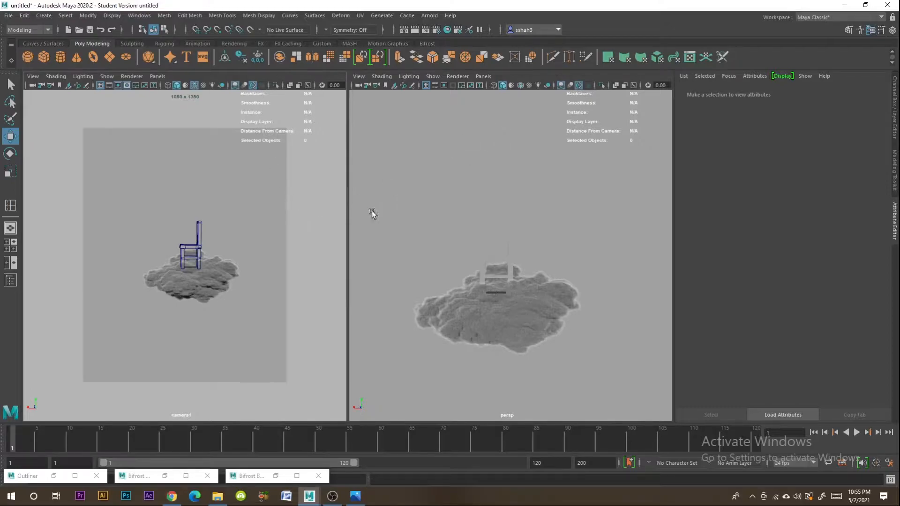
# - Switch to Chrome and log in to Mixamo through Adobe's Google sign-in using the first listed account
pyautogui.click(172, 496)
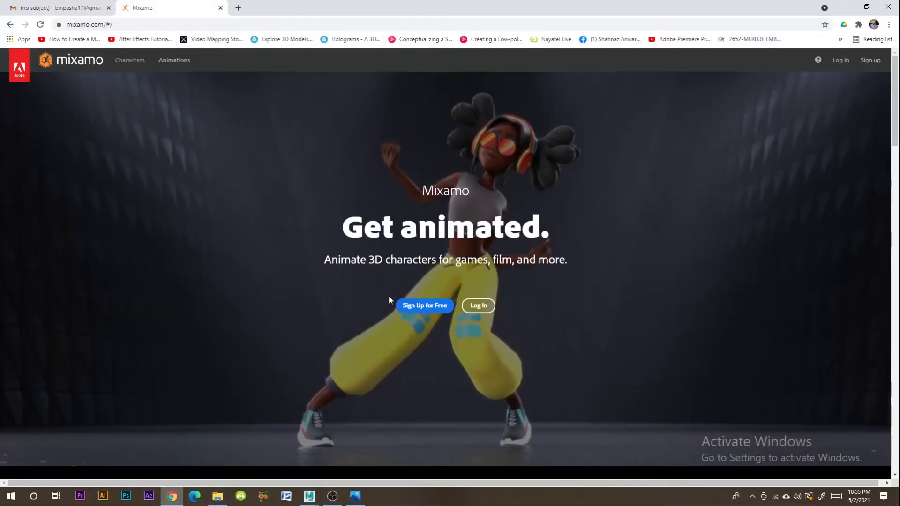
pyautogui.click(477, 305)
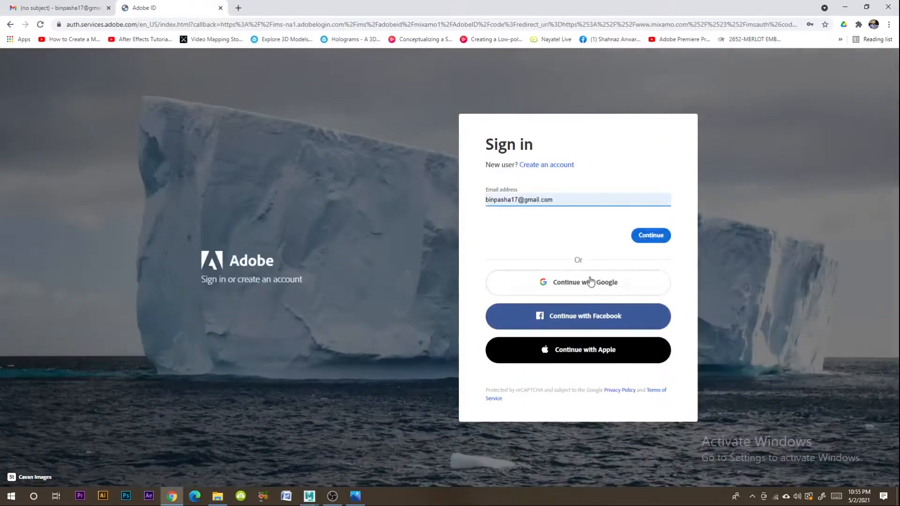
pyautogui.click(594, 289)
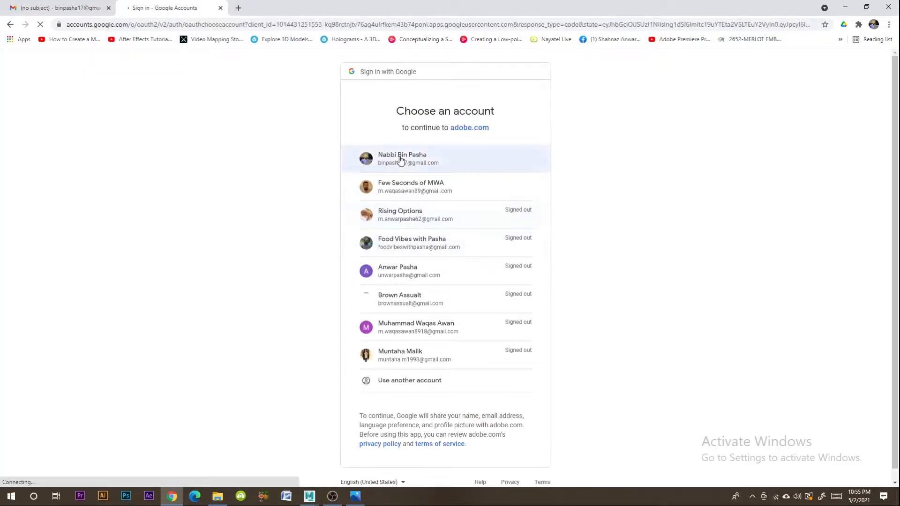
pyautogui.click(401, 159)
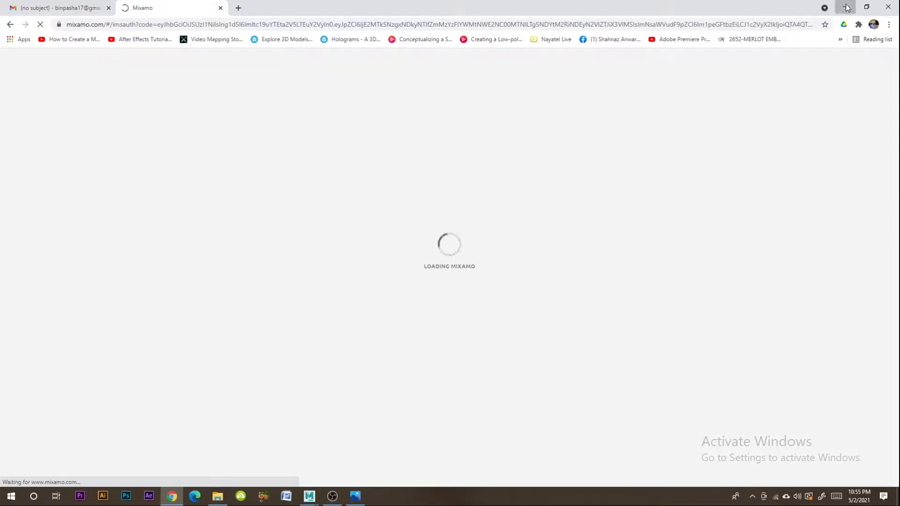
# - Return to Maya to check the chair against the reference image in Photos, and switch back to the Mixamo page in Chrome
pyautogui.click(845, 6)
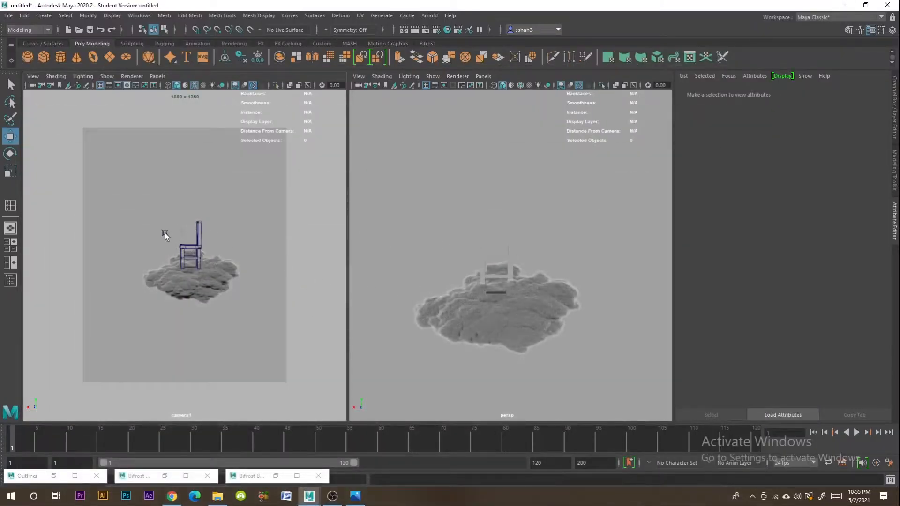
pyautogui.click(204, 240)
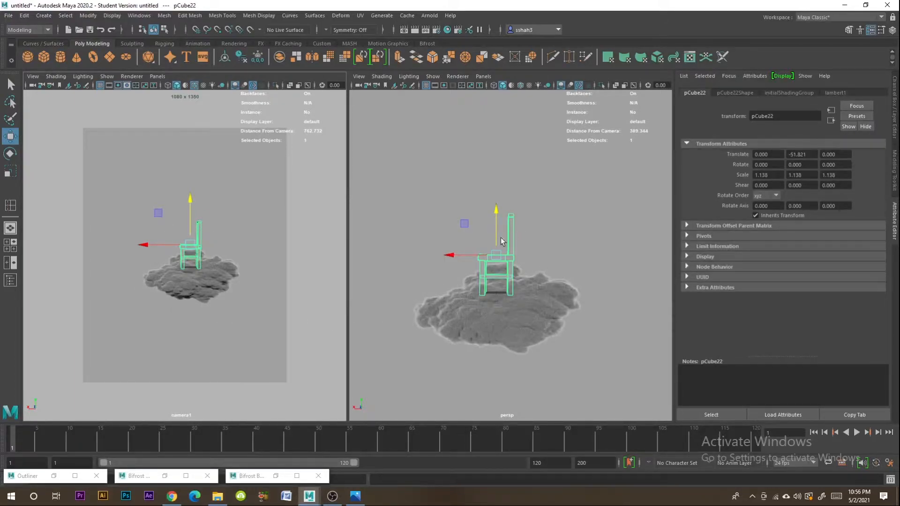
pyautogui.click(209, 213)
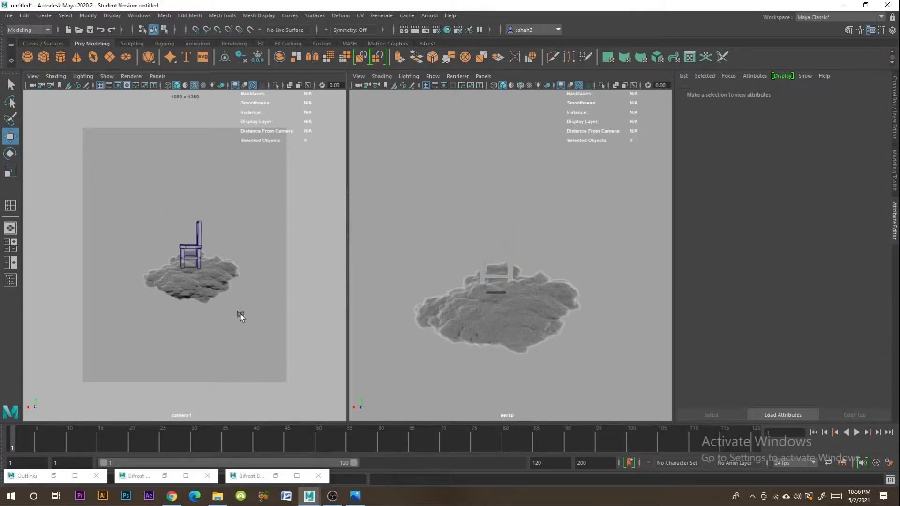
pyautogui.click(354, 498)
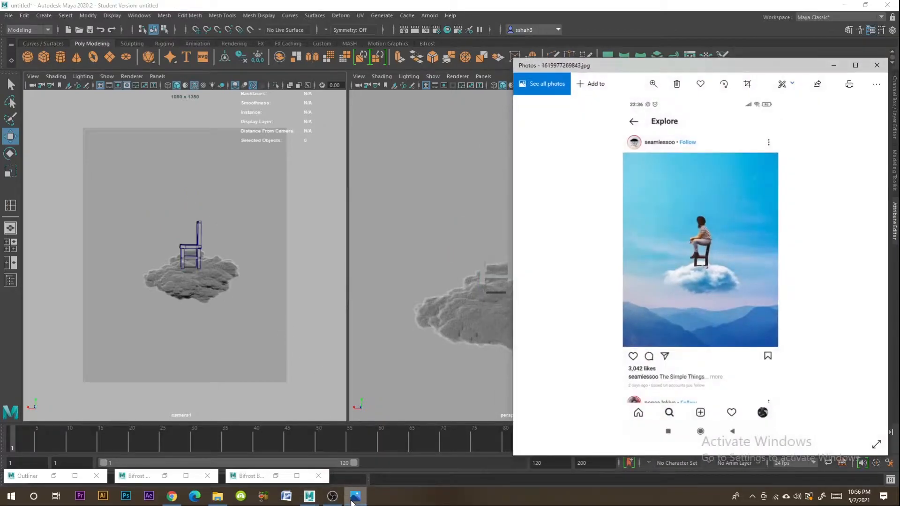
pyautogui.click(354, 498)
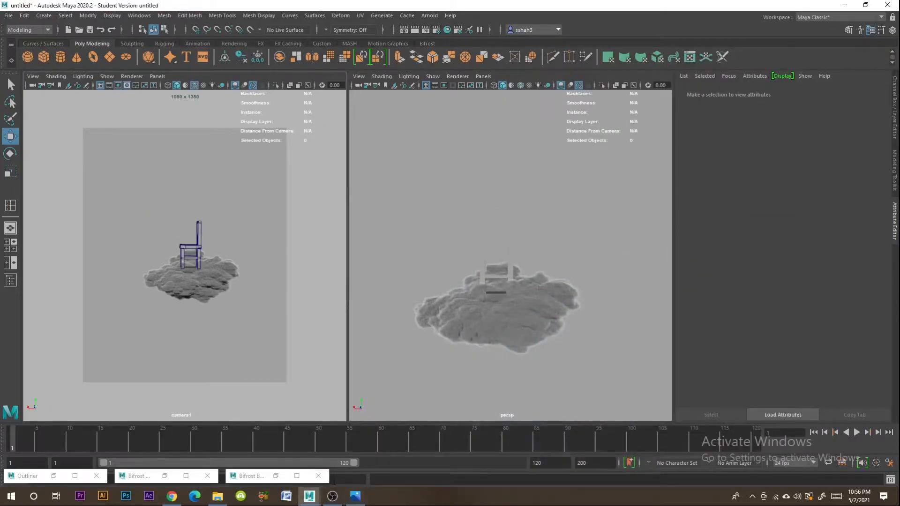
pyautogui.click(172, 496)
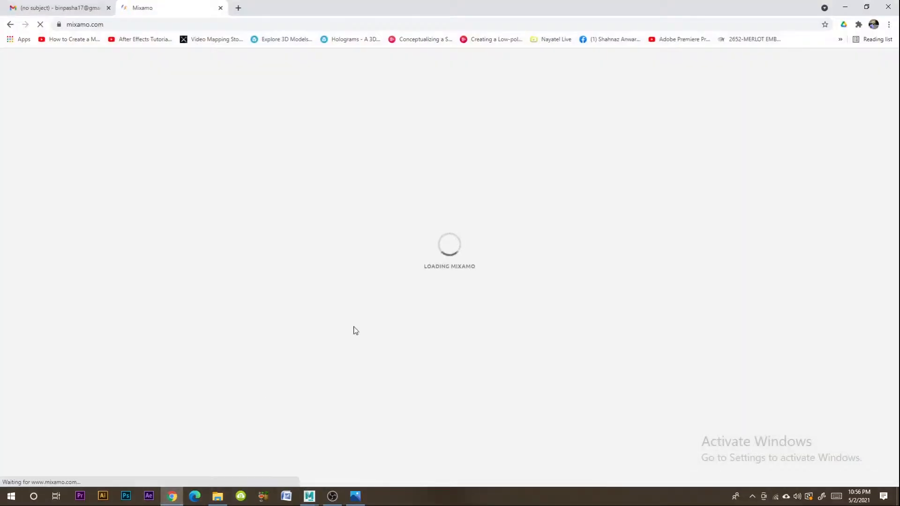
# - Switch from the loading Mixamo page back to the Maya scene
pyautogui.click(172, 497)
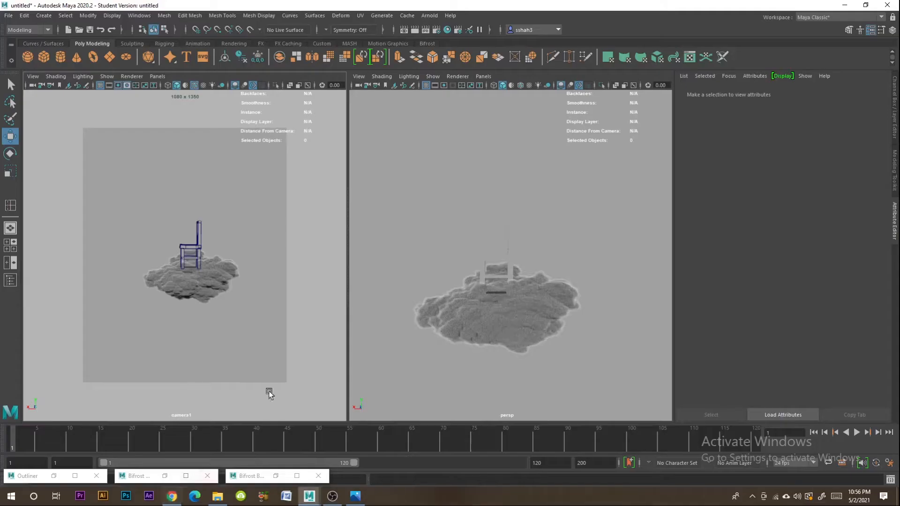
pyautogui.click(223, 276)
pyautogui.click(471, 256)
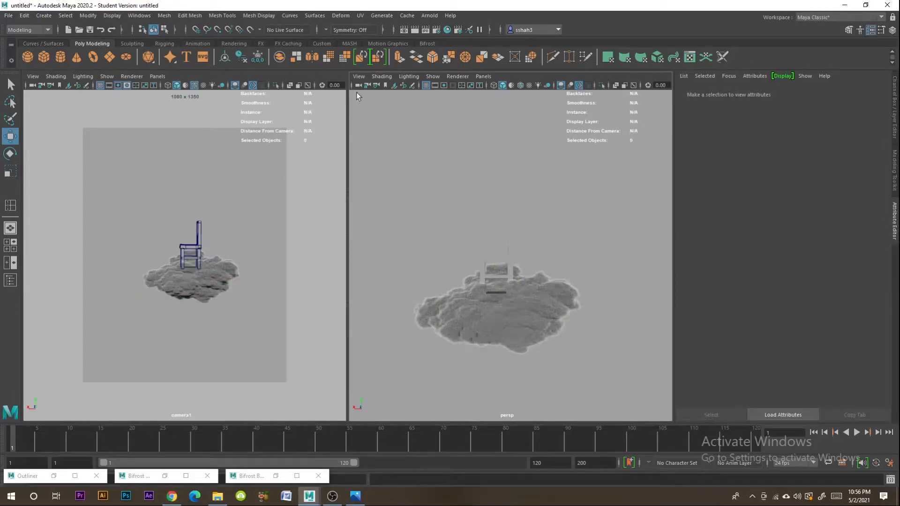
# - Add an Arnold Physical Sky light to the scene and show its aiPhysicalSky1 attributes
pyautogui.click(428, 15)
pyautogui.moveTo(449, 64)
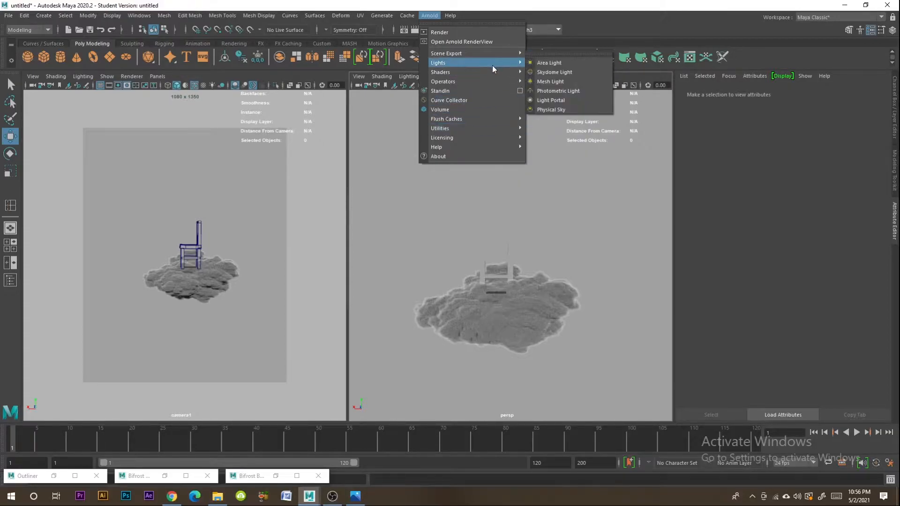
pyautogui.click(547, 110)
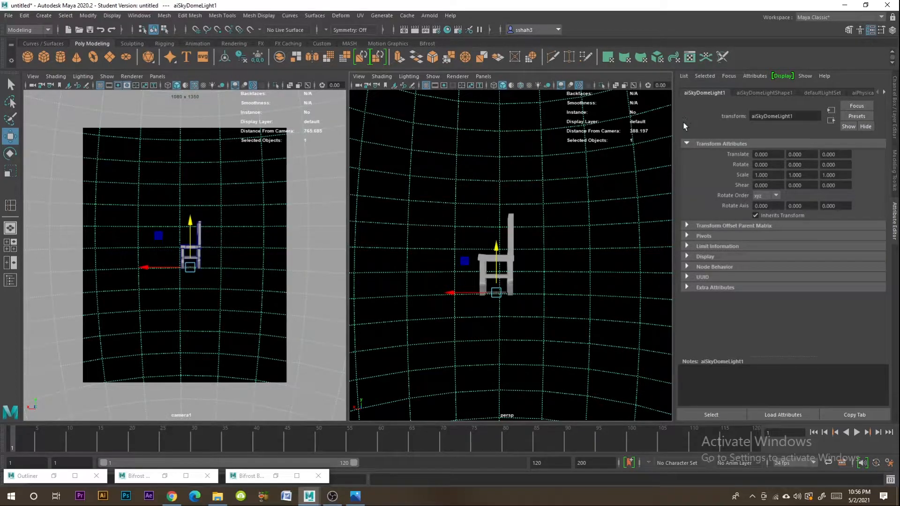
pyautogui.click(765, 91)
pyautogui.click(815, 91)
pyautogui.click(858, 91)
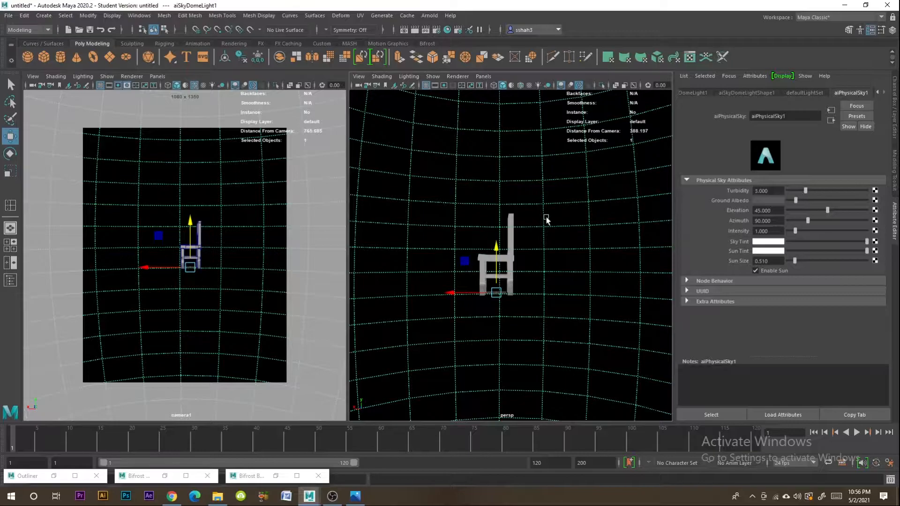
# - Render the persp view in the Arnold RenderView, inspect the full frame, and move the render window clear of the attribute settings
pyautogui.click(429, 15)
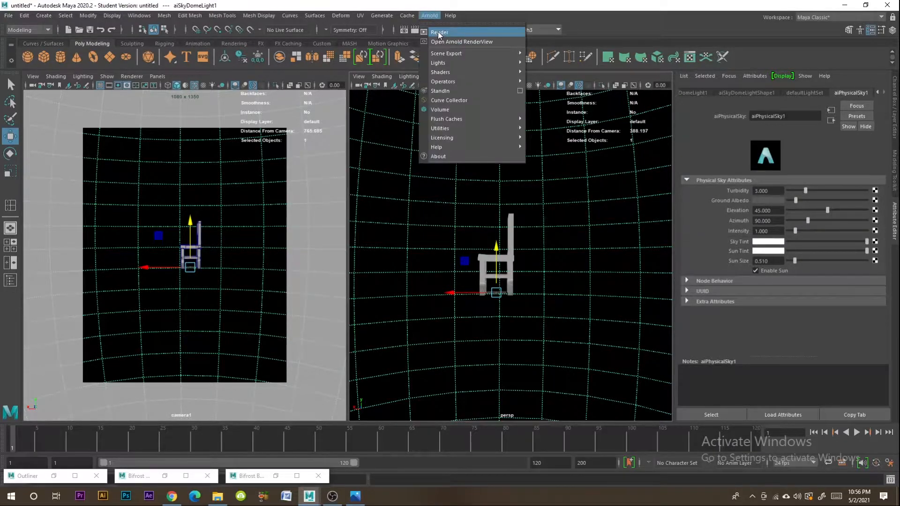
pyautogui.click(439, 33)
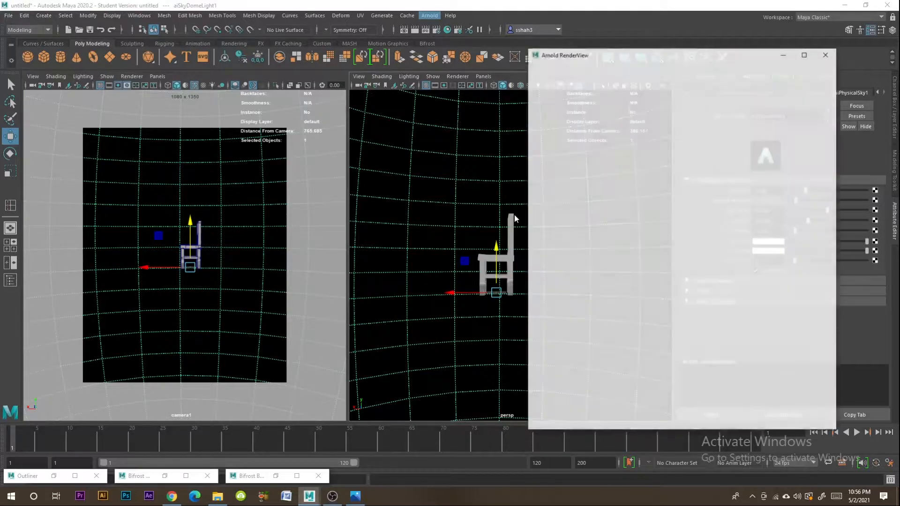
pyautogui.scroll(-3, 656, 227)
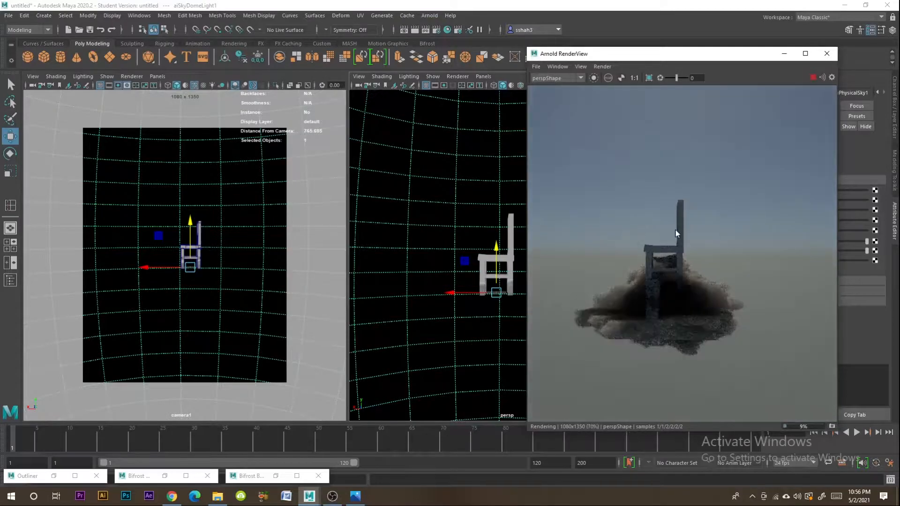
pyautogui.moveTo(690, 207); pyautogui.dragTo(694, 189, button='middle')
pyautogui.scroll(1, 704, 218)
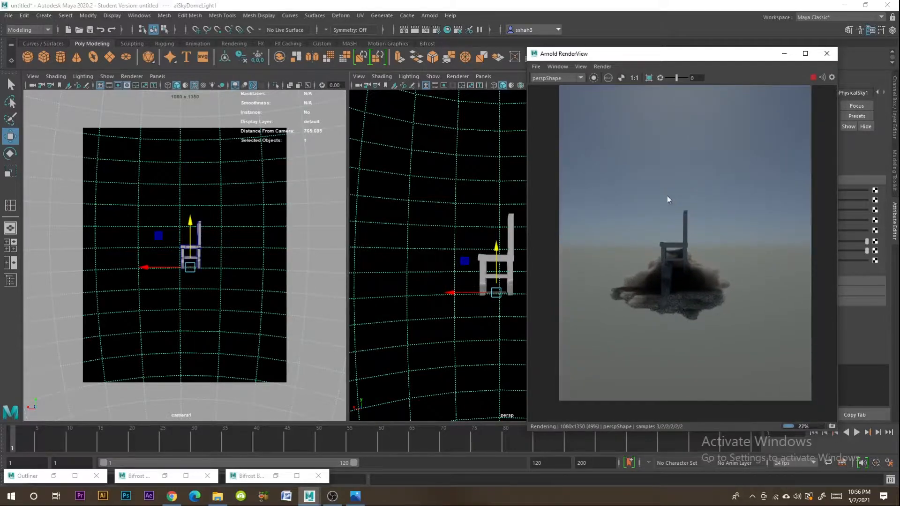
pyautogui.click(481, 277)
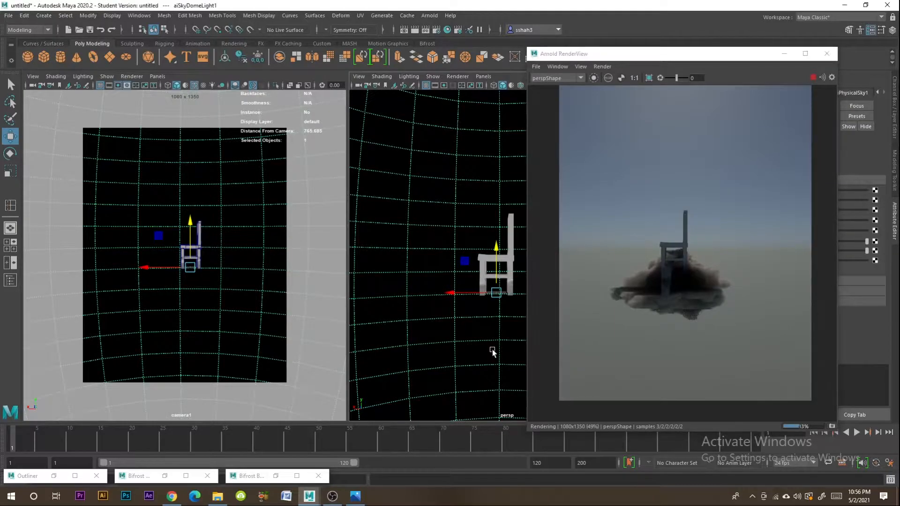
pyautogui.moveTo(690, 55); pyautogui.dragTo(431, 57)
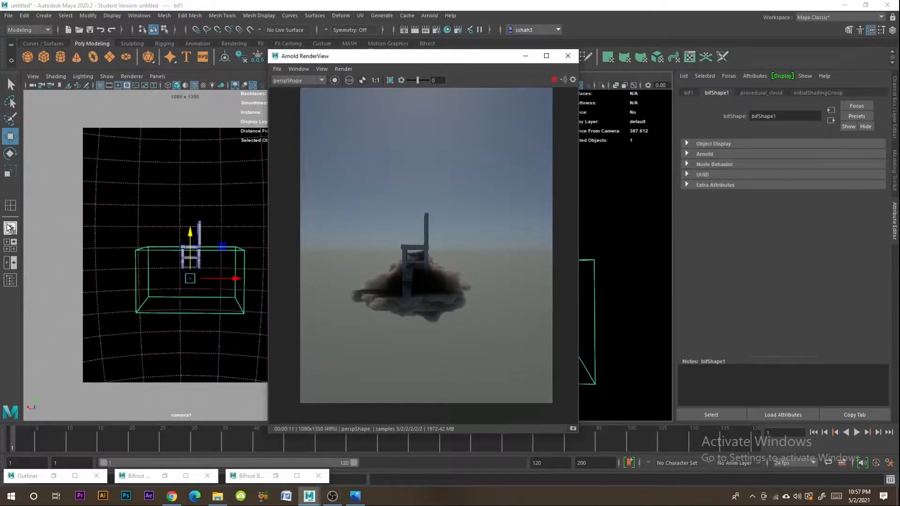
# - Select aiSkyDomeLight1 in the Outliner and raise the physical sky's Elevation to about 79.16
pyautogui.click(53, 476)
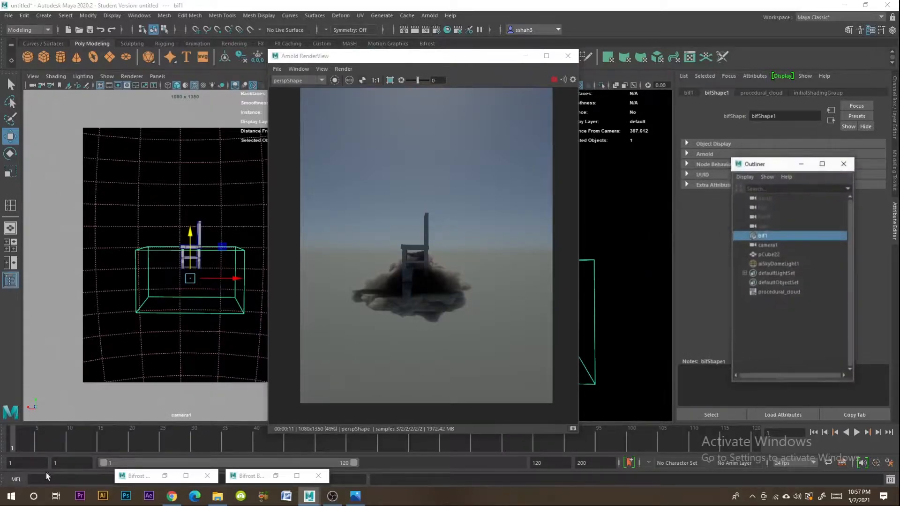
pyautogui.click(775, 262)
pyautogui.click(805, 162)
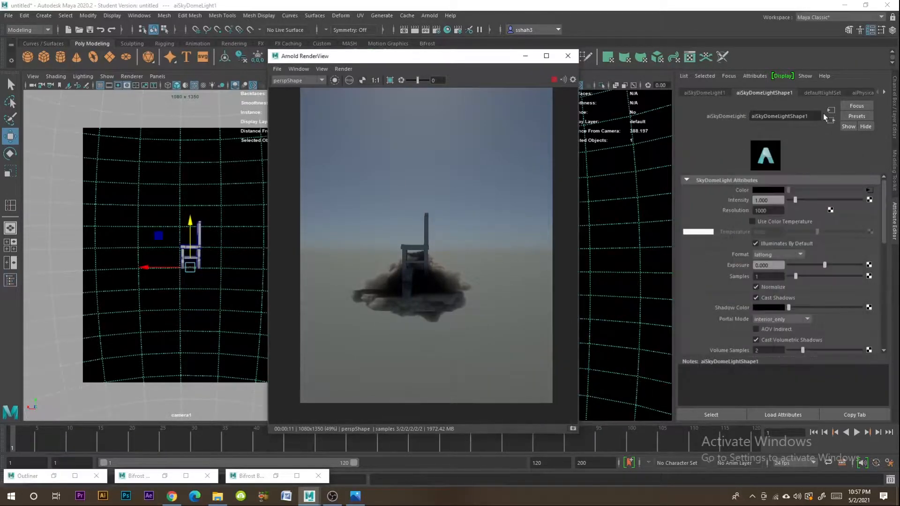
pyautogui.moveTo(828, 210); pyautogui.dragTo(837, 211)
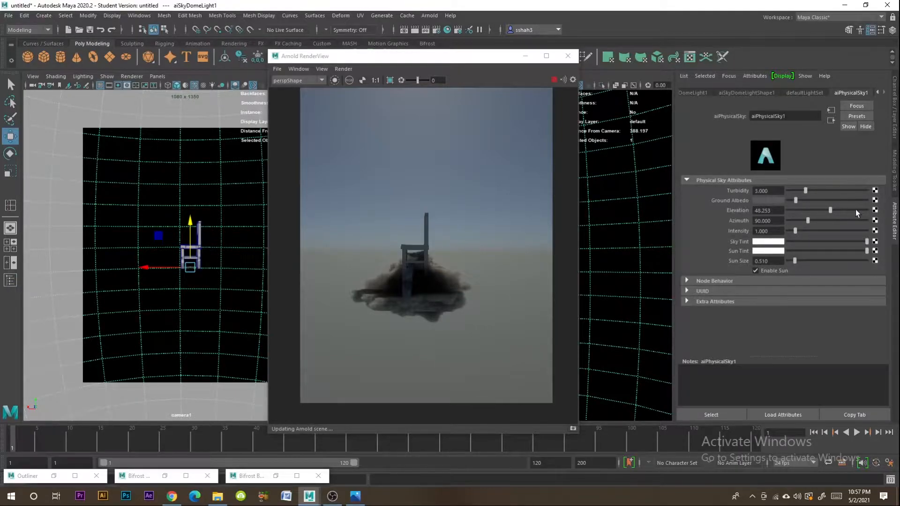
pyautogui.click(856, 209)
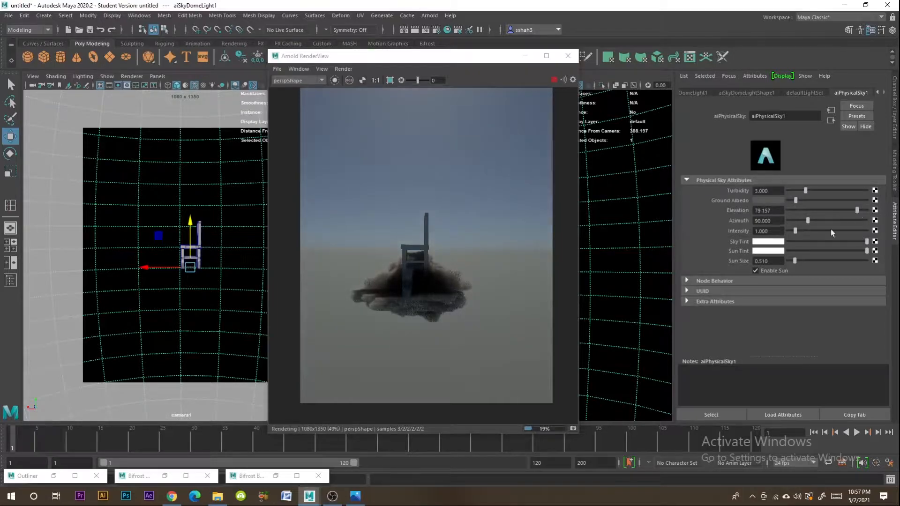
# - Set the physical sky's Azimuth to about 255.9 and its Turbidity to about 1.22
pyautogui.click(814, 221)
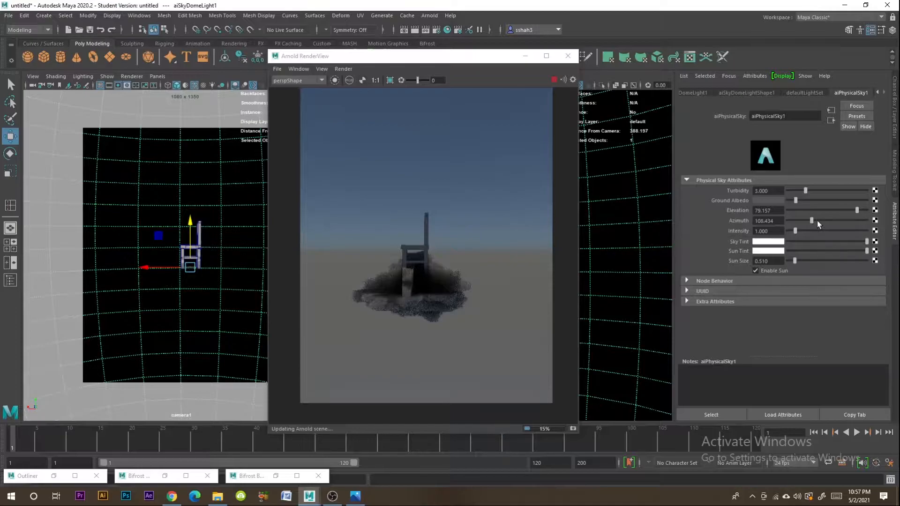
pyautogui.click(817, 220)
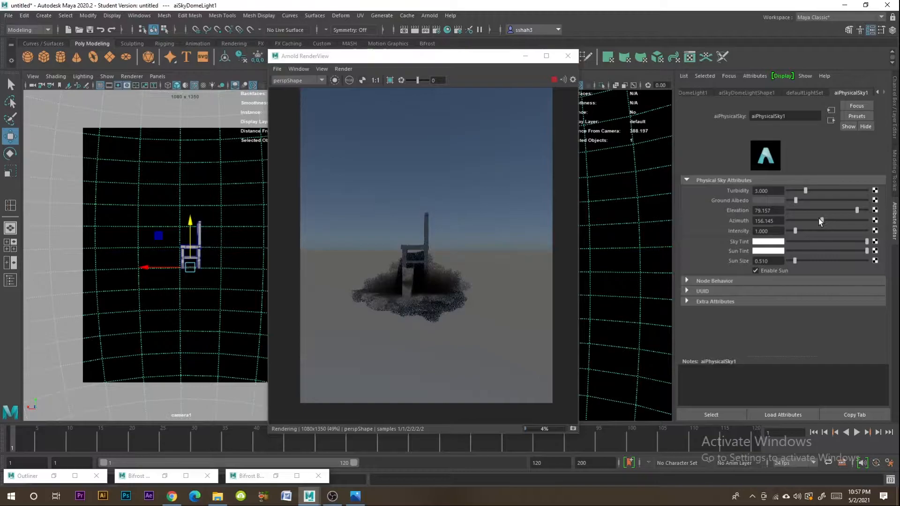
pyautogui.moveTo(820, 220); pyautogui.dragTo(844, 221)
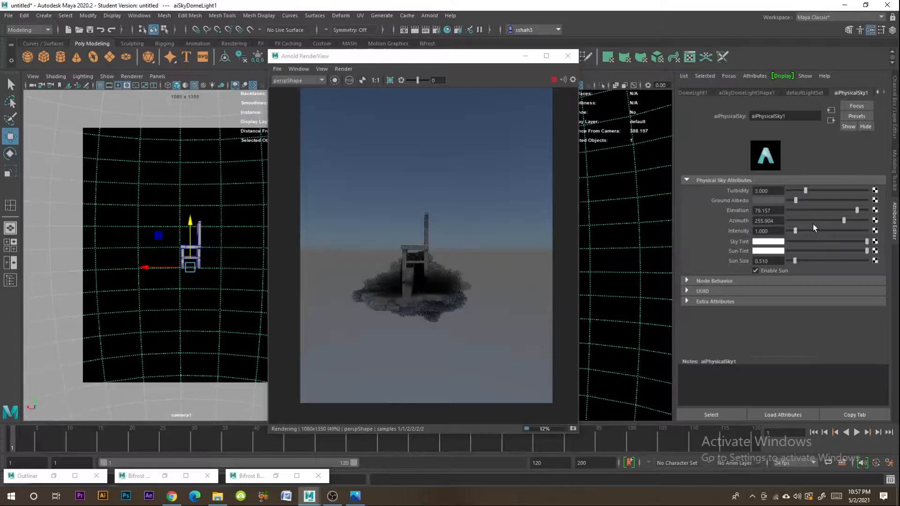
pyautogui.moveTo(805, 190); pyautogui.dragTo(790, 191)
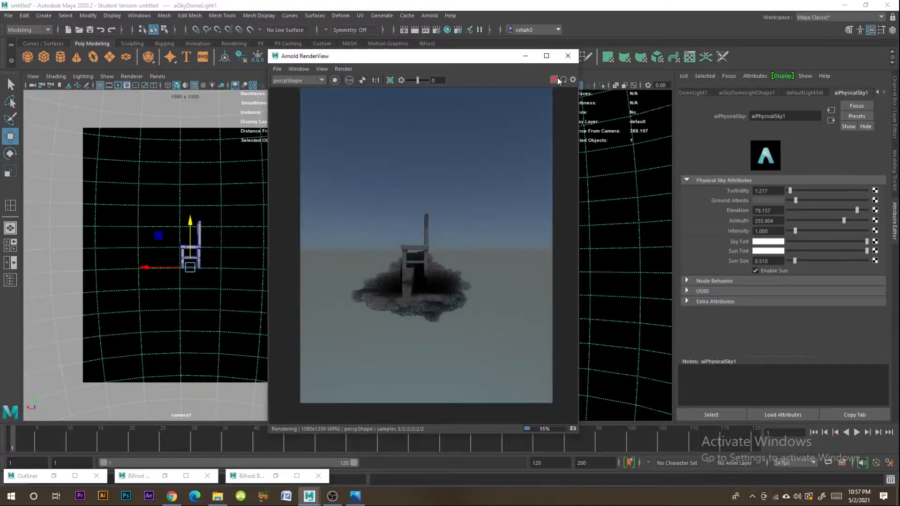
# - Stop the render, delete aiSkyDomeLight1 from the scene, and minimize the Outliner and render window
pyautogui.click(555, 79)
pyautogui.click(54, 476)
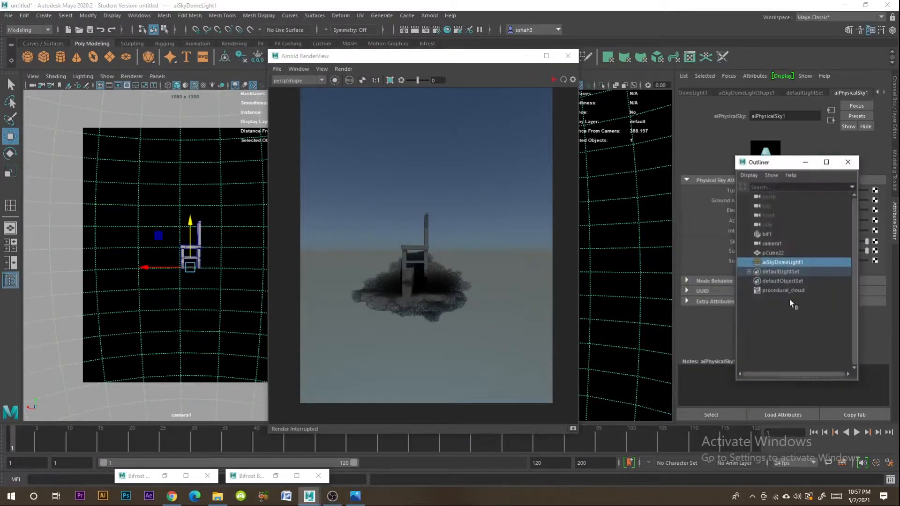
pyautogui.press('Delete')
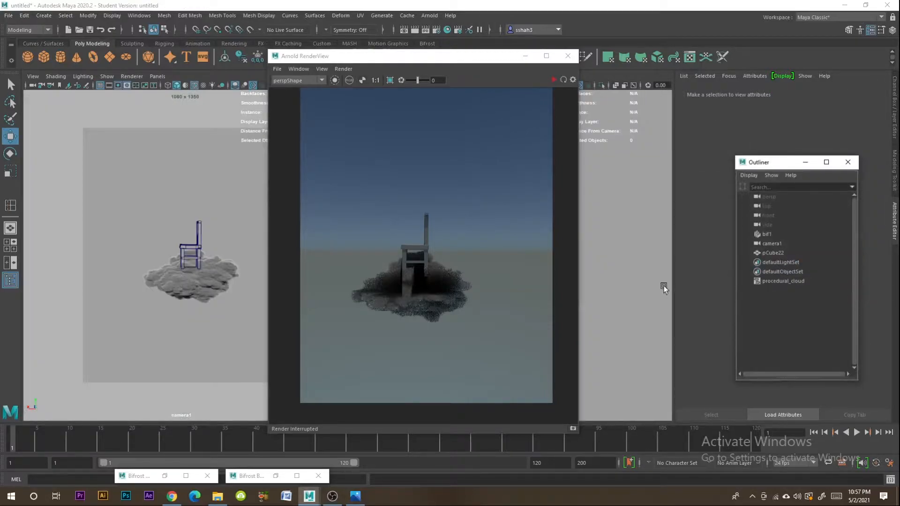
pyautogui.click(805, 161)
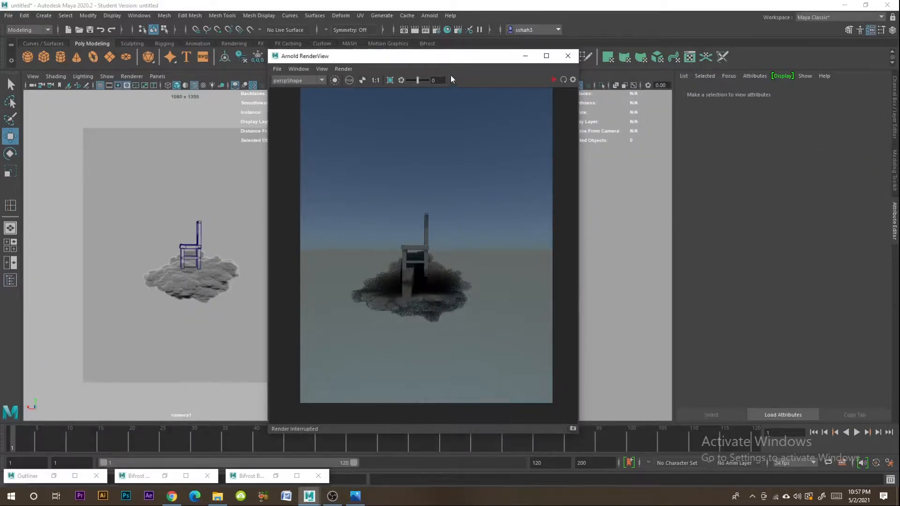
pyautogui.moveTo(437, 58); pyautogui.dragTo(658, 65)
pyautogui.click(790, 57)
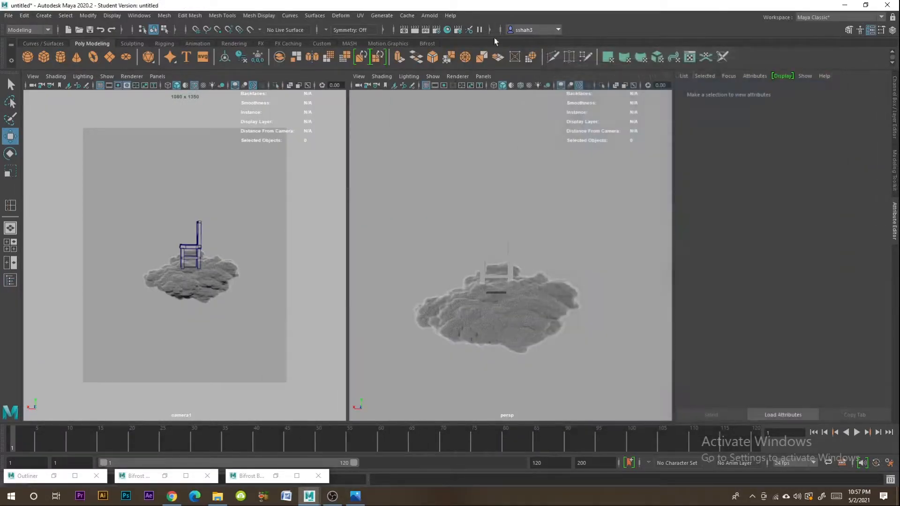
# - Create an Arnold area light and scale it up uniformly to about 74.6
pyautogui.click(430, 15)
pyautogui.moveTo(450, 63)
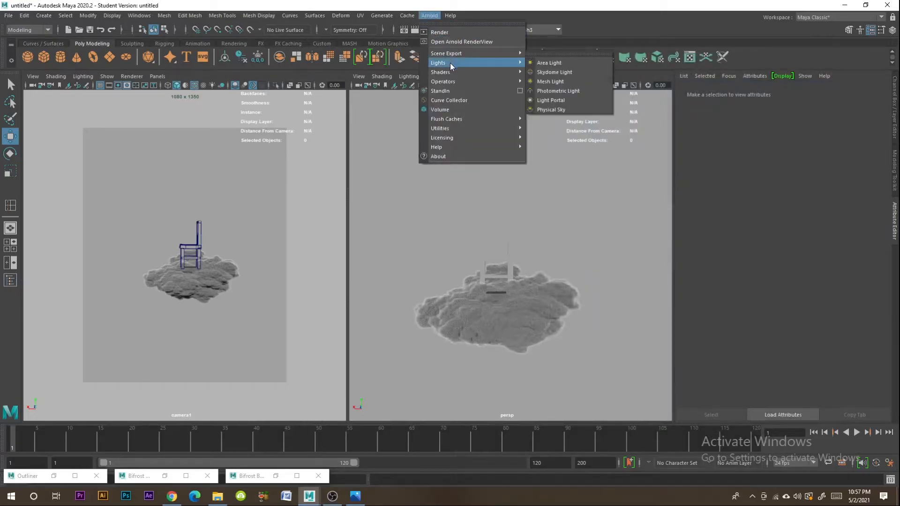
pyautogui.click(555, 65)
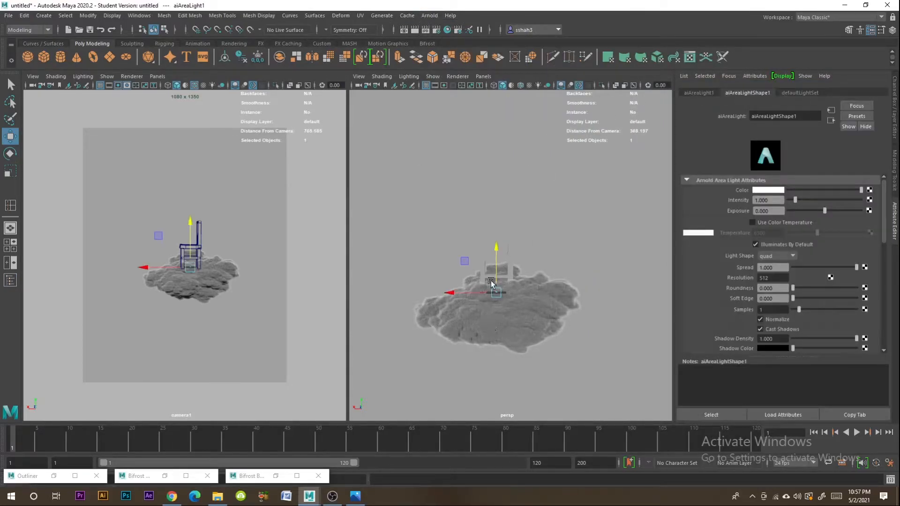
pyautogui.click(10, 171)
pyautogui.moveTo(497, 294); pyautogui.dragTo(598, 322)
pyautogui.keyDown('alt'); pyautogui.moveTo(469, 320); pyautogui.dragTo(518, 367); pyautogui.keyUp('alt')
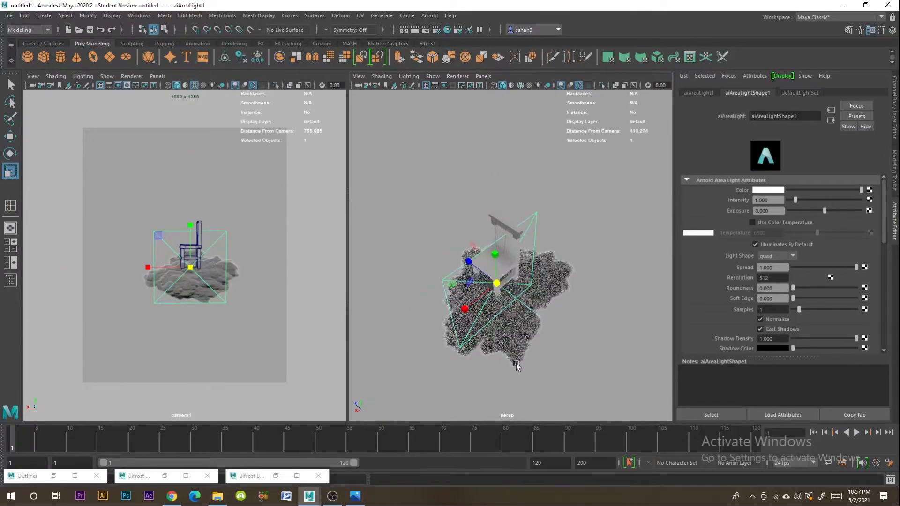
# - Rotate the area light to face downward with Rotate X set to -90
pyautogui.click(10, 154)
pyautogui.moveTo(516, 273)
pyautogui.mouseDown()
pyautogui.moveTo(537, 323)
pyautogui.moveTo(524, 284)
pyautogui.mouseUp()
pyautogui.click(895, 131)
pyautogui.doubleClick(866, 125)
pyautogui.write('0')
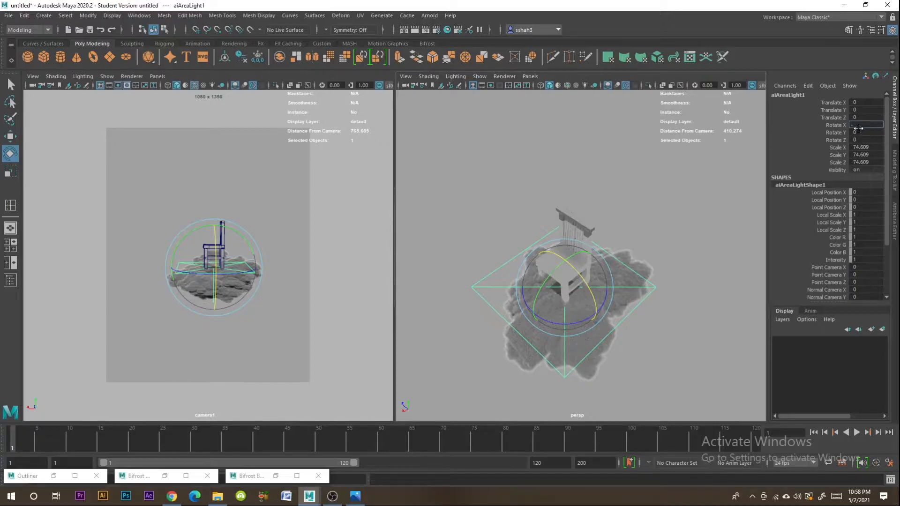
pyautogui.press('BackSpace')
pyautogui.write('-90')
pyautogui.press('Return')
# - Move the area light straight up so it hangs well above the chair and cloud
pyautogui.press('w')
pyautogui.moveTo(565, 232); pyautogui.dragTo(573, 61)
pyautogui.scroll(-5, 576, 180)
pyautogui.keyDown('alt'); pyautogui.moveTo(576, 180); pyautogui.dragTo(575, 134); pyautogui.keyUp('alt')
# - Change the area light's color to a pale cyan tint
pyautogui.click(896, 225)
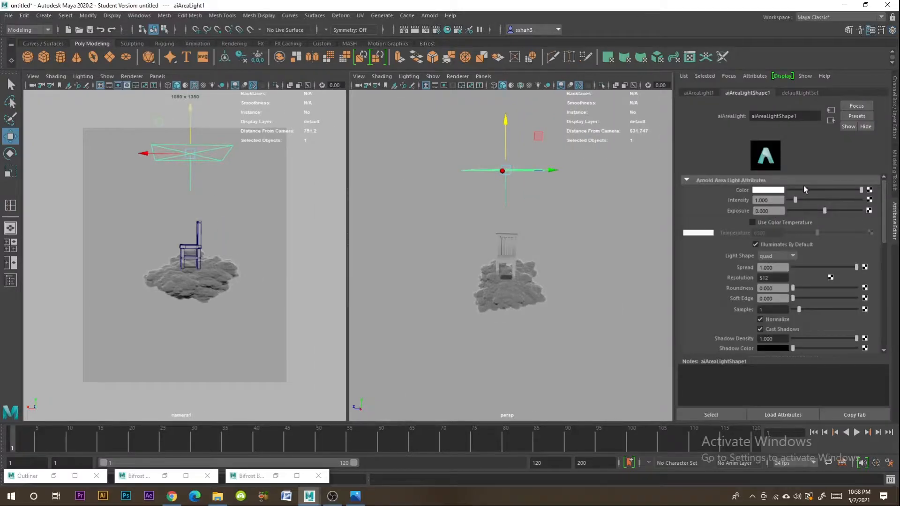
pyautogui.click(780, 192)
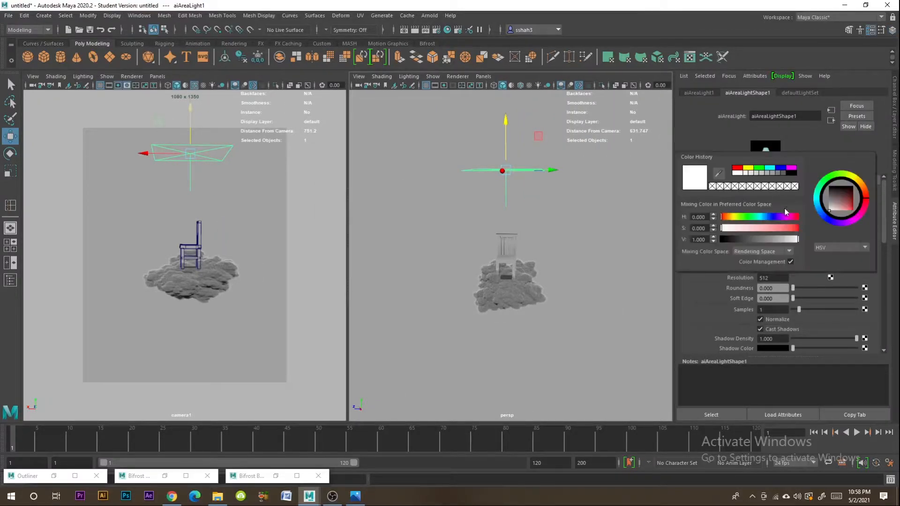
pyautogui.moveTo(839, 209); pyautogui.dragTo(859, 216)
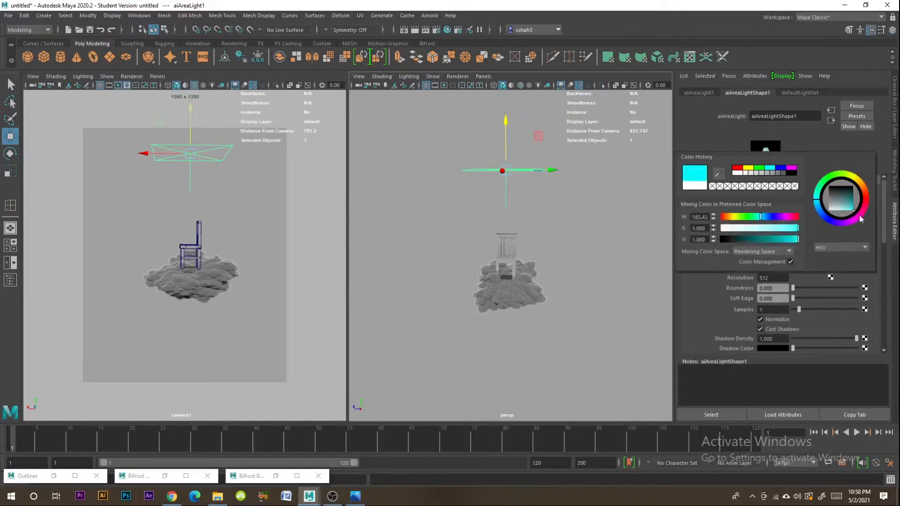
pyautogui.moveTo(739, 228); pyautogui.dragTo(749, 233)
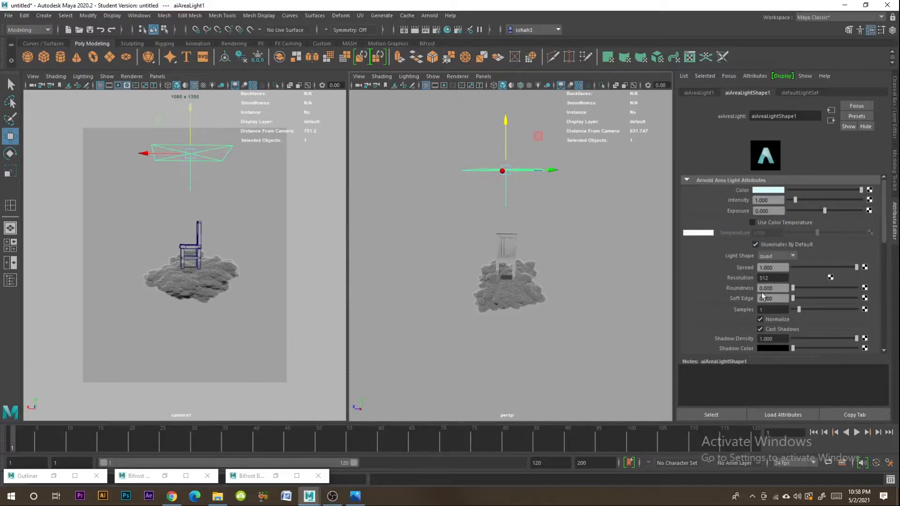
# - Set the area light's Samples to 3 and deselect the light
pyautogui.click(771, 310)
pyautogui.write('3')
pyautogui.press('Return')
pyautogui.click(780, 277)
pyautogui.click(582, 216)
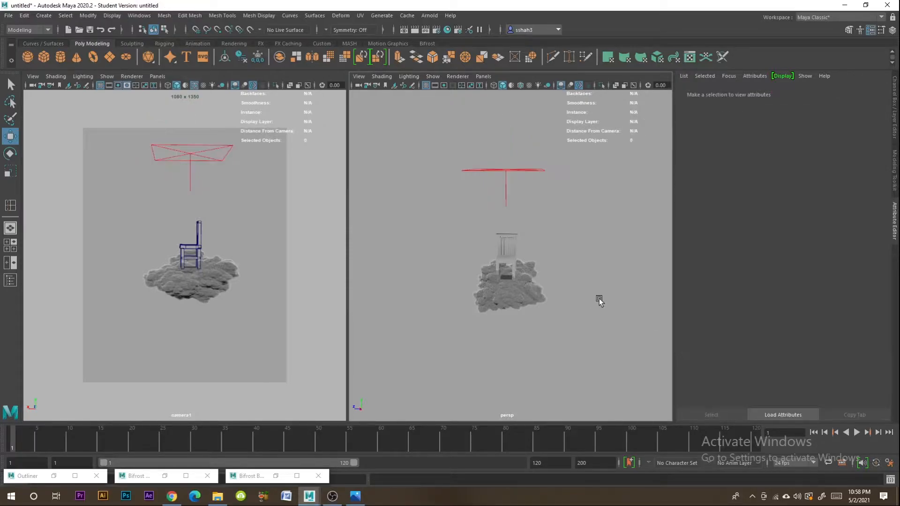
# - Start an Arnold render of the area-lit scene, then switch to Chrome and open Mixamo's character library
pyautogui.click(429, 15)
pyautogui.click(437, 32)
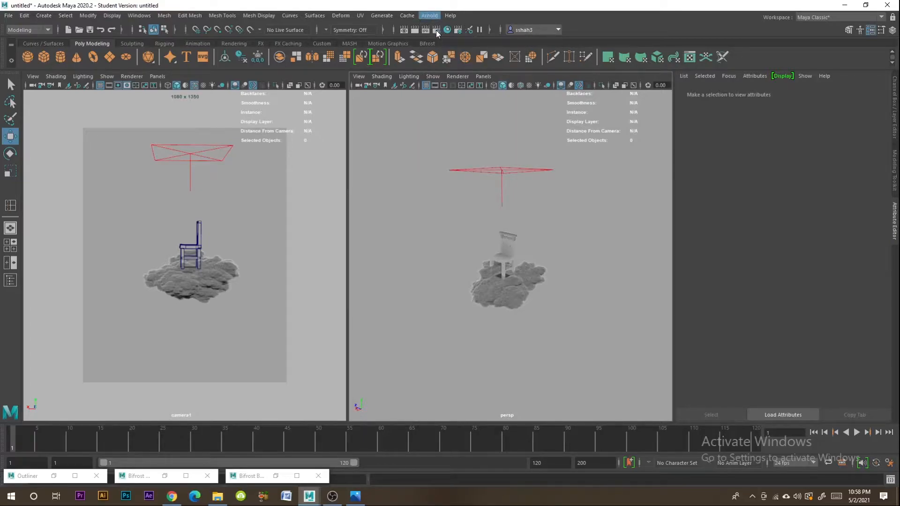
pyautogui.click(172, 497)
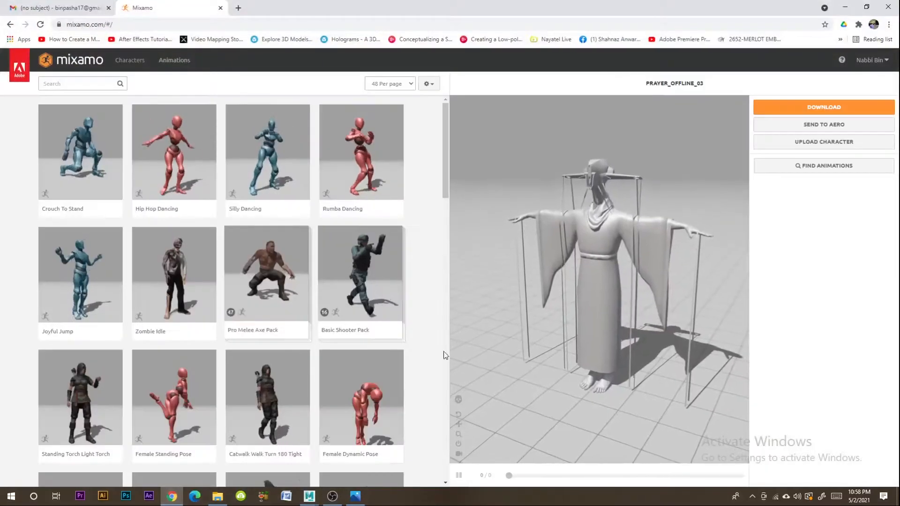
pyautogui.click(130, 60)
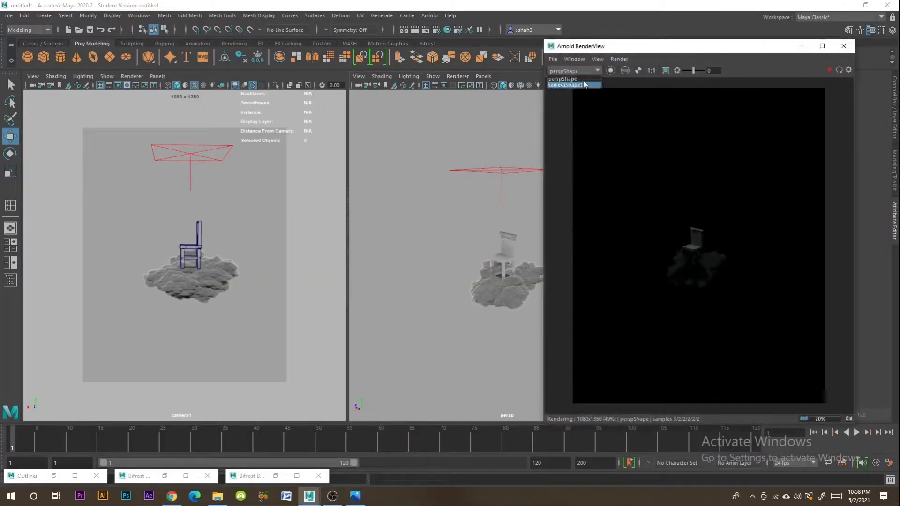
# - Switch the Arnold RenderView to cameraShape1 and start rendering from that camera
pyautogui.click(571, 85)
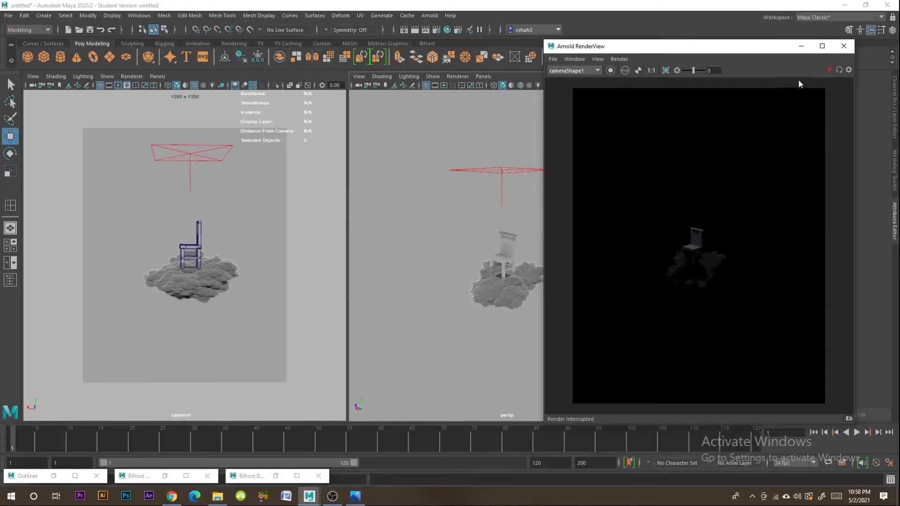
pyautogui.click(828, 70)
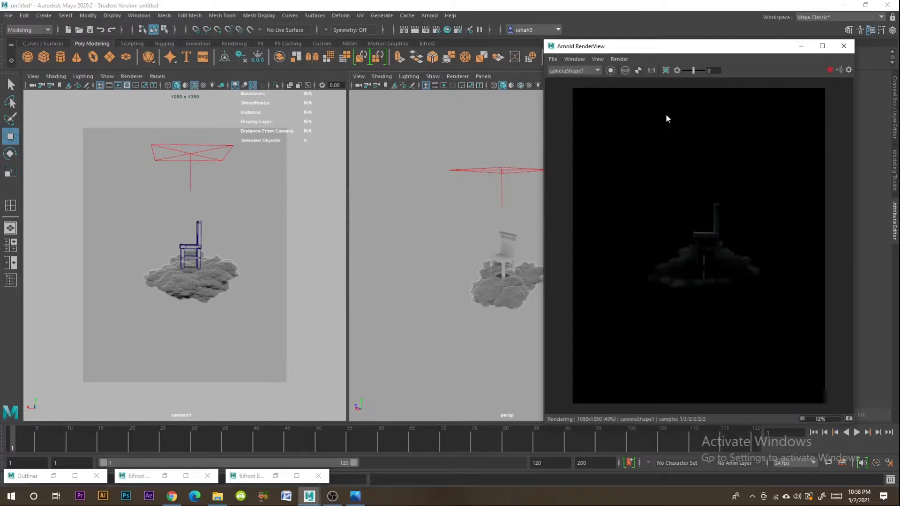
# - Raise the overhead area light's Exposure to about 4, keeping the live render beside its attributes
pyautogui.click(489, 169)
pyautogui.moveTo(679, 45); pyautogui.dragTo(220, 40)
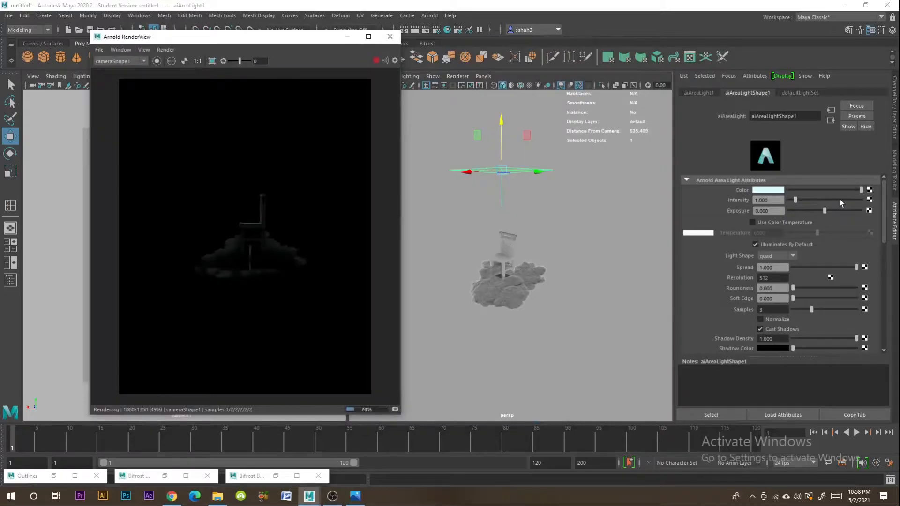
pyautogui.click(768, 211)
pyautogui.write('1')
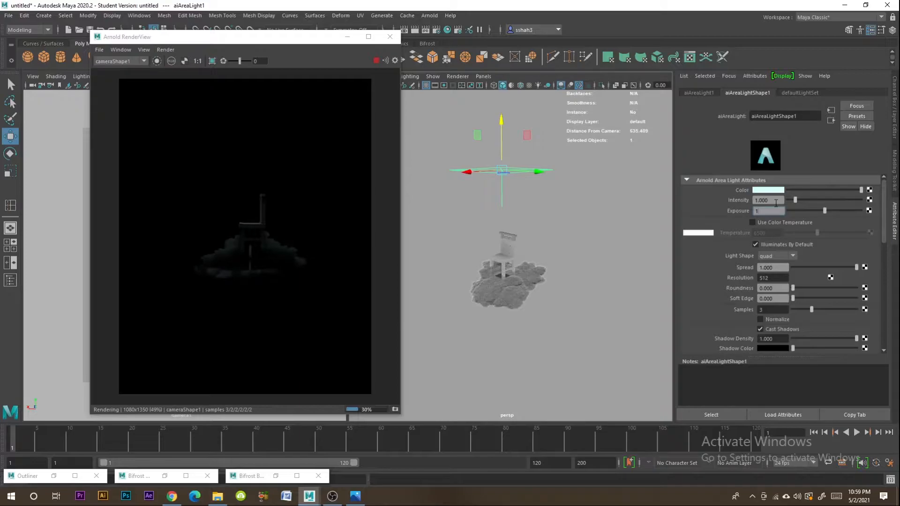
pyautogui.press('Return')
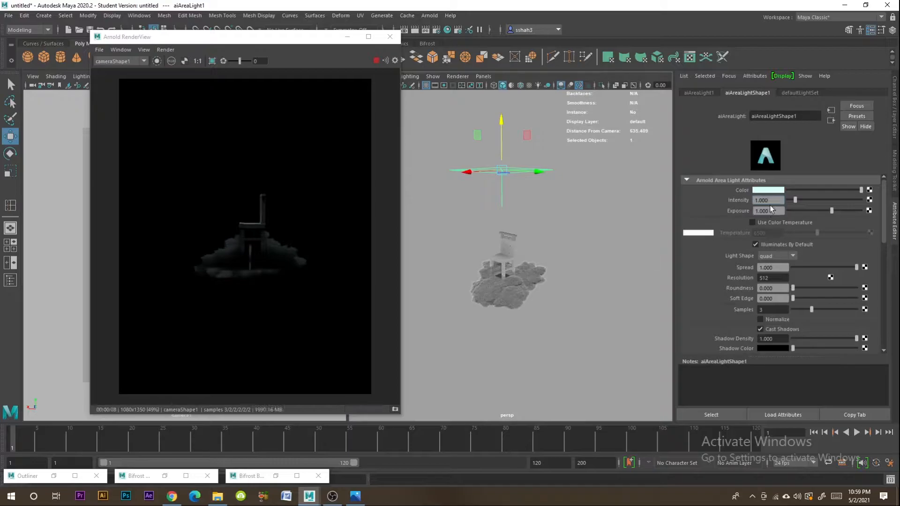
pyautogui.moveTo(827, 207); pyautogui.dragTo(854, 211)
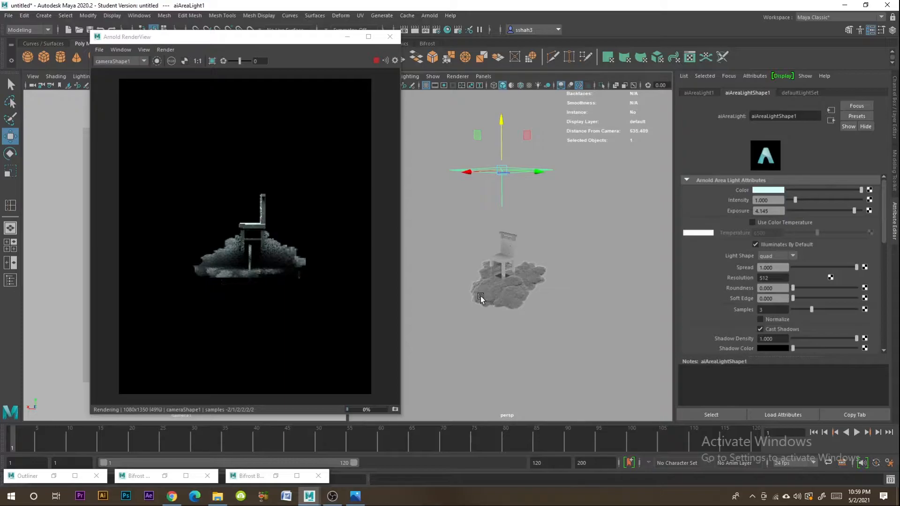
# - Duplicate the overhead area light, place the copy below the cloud and rotate it to face upward
pyautogui.click(491, 313)
pyautogui.press('e')
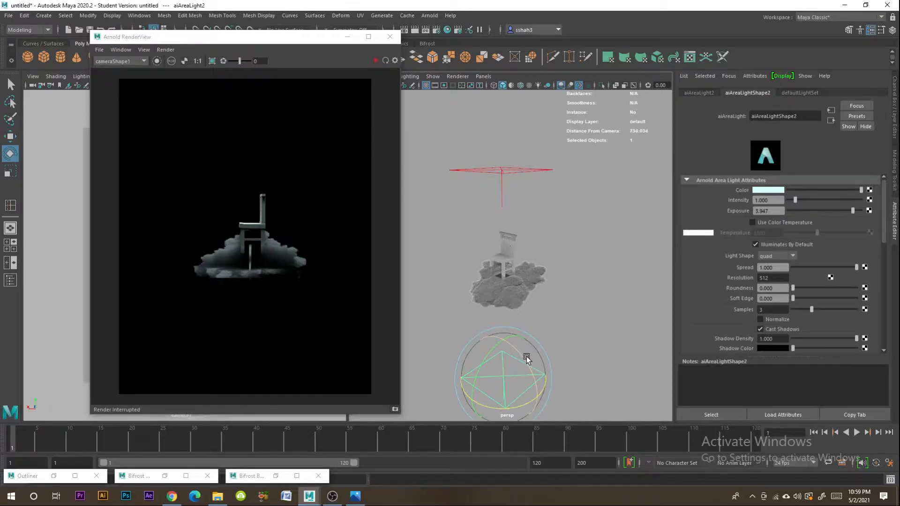
pyautogui.moveTo(525, 357)
pyautogui.mouseDown()
pyautogui.moveTo(515, 338)
pyautogui.moveTo(536, 384)
pyautogui.moveTo(521, 352)
pyautogui.mouseUp()
# - Change the lower area light's color to a pale warm orange and run a short test render
pyautogui.click(771, 190)
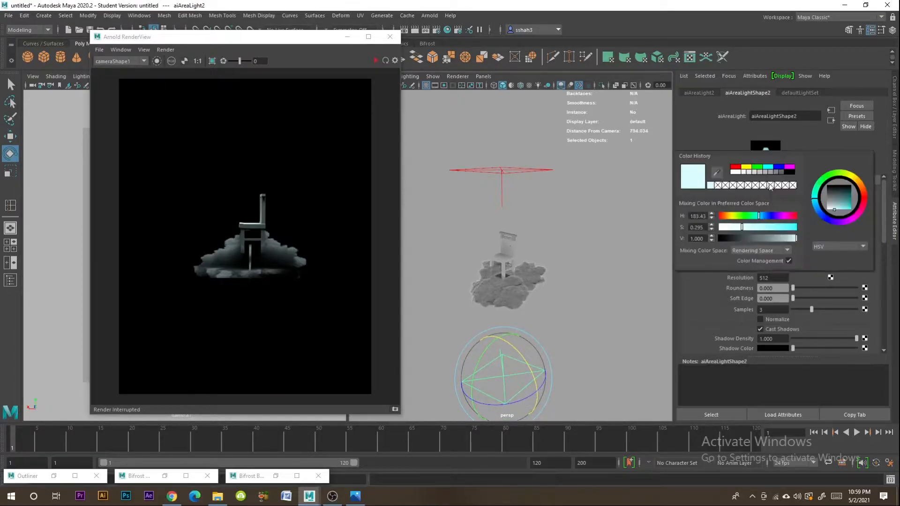
pyautogui.moveTo(858, 182)
pyautogui.mouseDown()
pyautogui.moveTo(844, 205)
pyautogui.moveTo(854, 211)
pyautogui.mouseUp()
pyautogui.moveTo(743, 227); pyautogui.dragTo(745, 228)
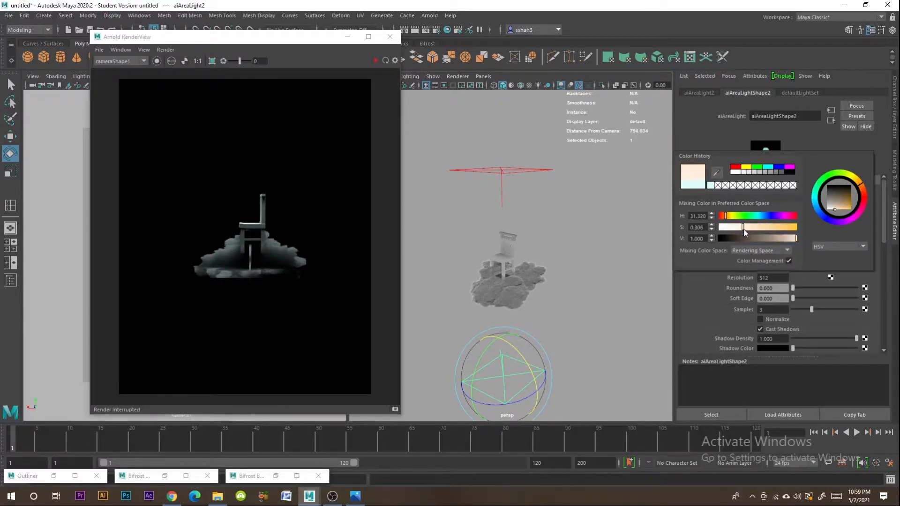
pyautogui.click(377, 62)
pyautogui.click(376, 62)
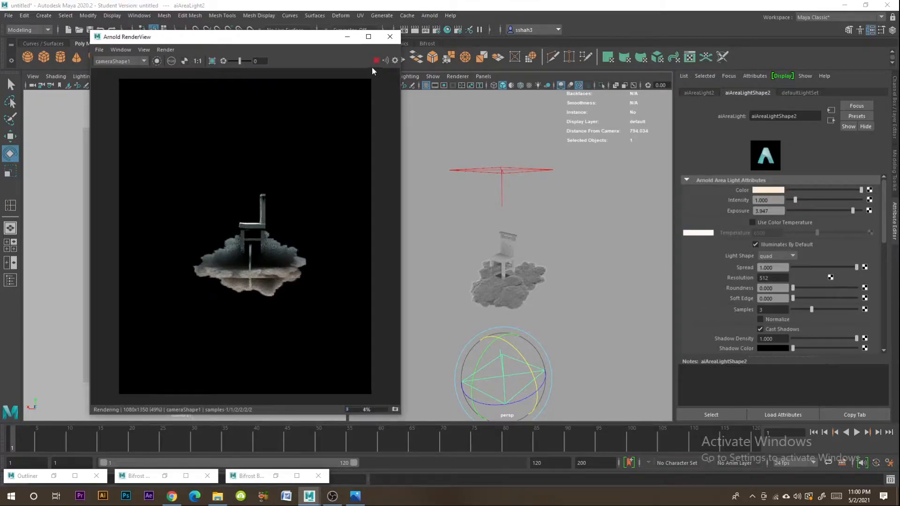
pyautogui.click(375, 61)
# - Rotate the Bifrost cloud around its vertical axis under the chair and test-render its new orientation
pyautogui.click(517, 285)
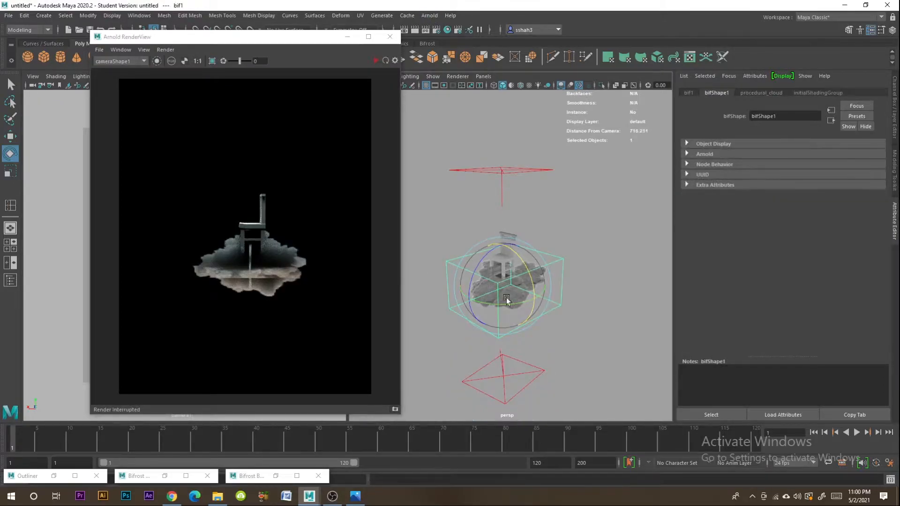
pyautogui.moveTo(513, 305); pyautogui.dragTo(472, 305)
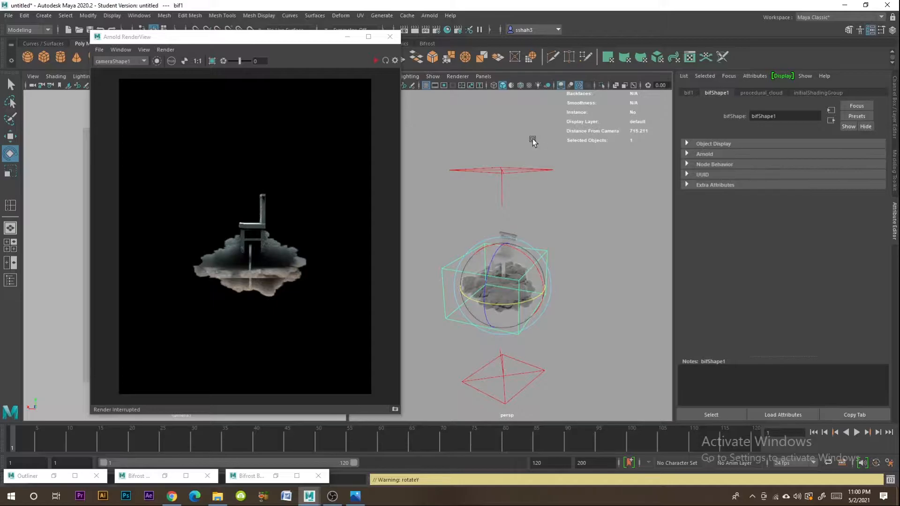
pyautogui.press('3')
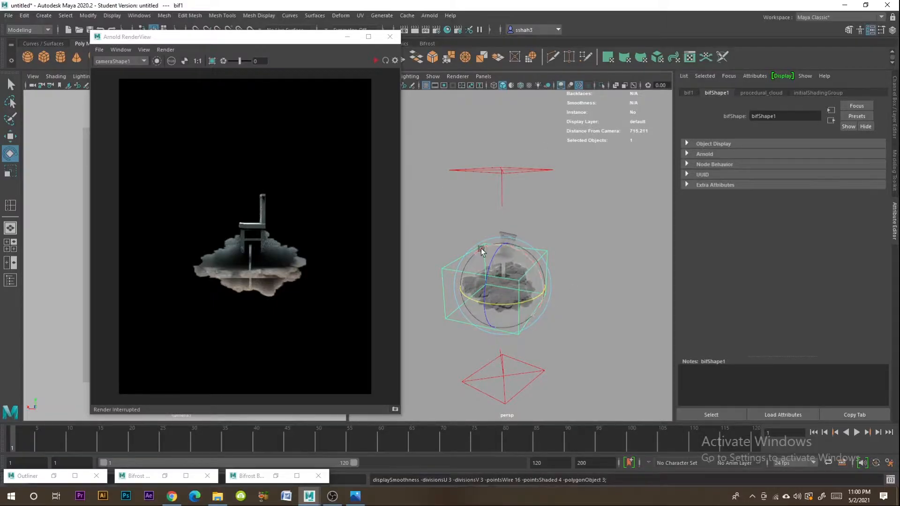
pyautogui.click(376, 60)
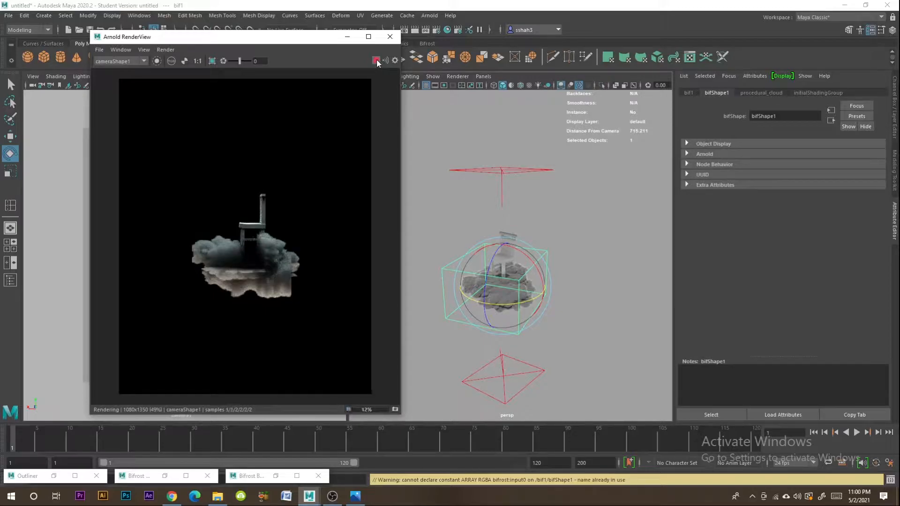
pyautogui.click(377, 62)
# - Turn the cloud further around its vertical axis, render it again, and rotate it slightly back
pyautogui.moveTo(530, 298); pyautogui.dragTo(501, 302)
pyautogui.click(377, 61)
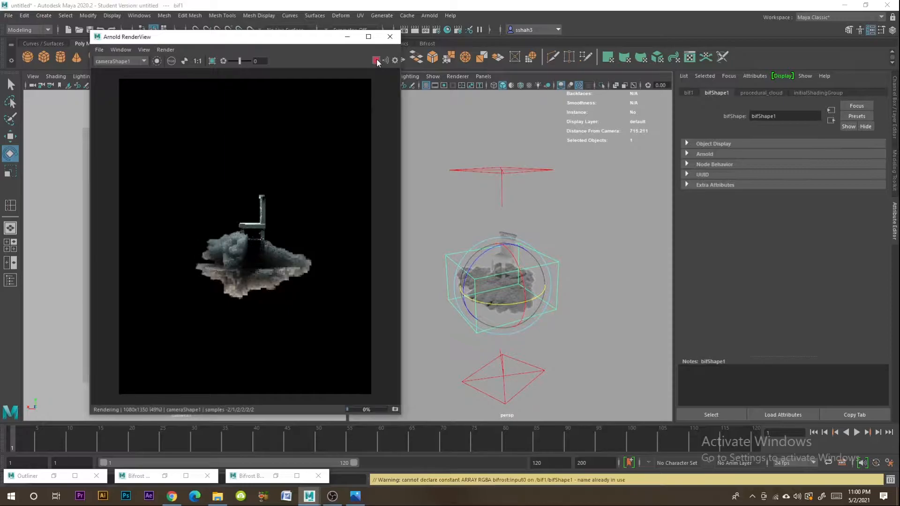
pyautogui.click(377, 61)
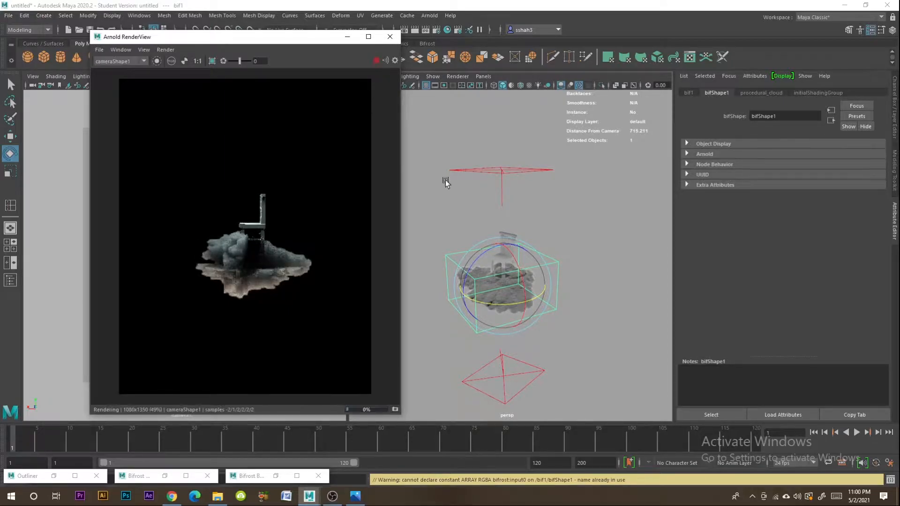
pyautogui.moveTo(504, 280); pyautogui.dragTo(511, 301)
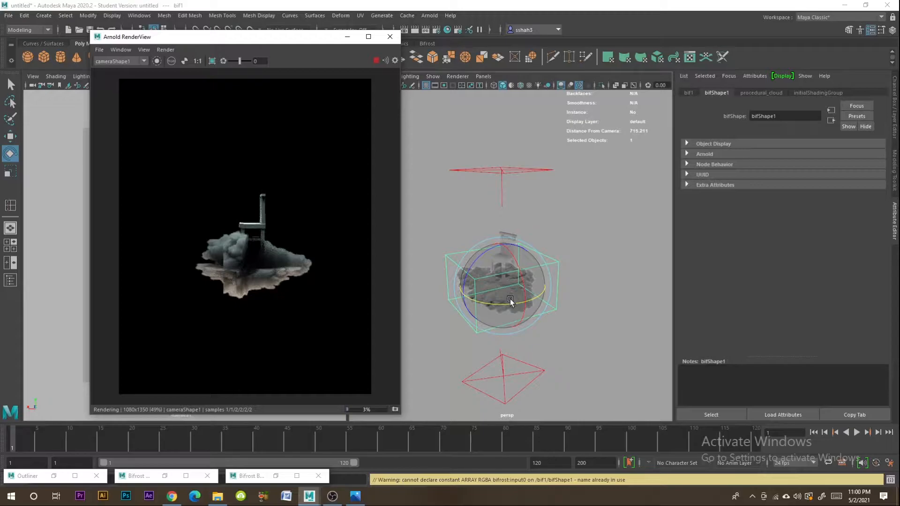
pyautogui.moveTo(511, 303); pyautogui.dragTo(523, 302)
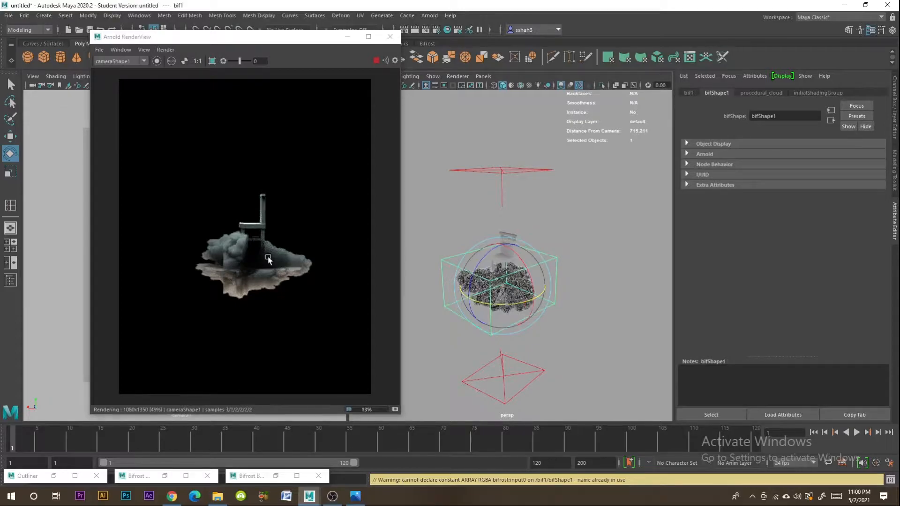
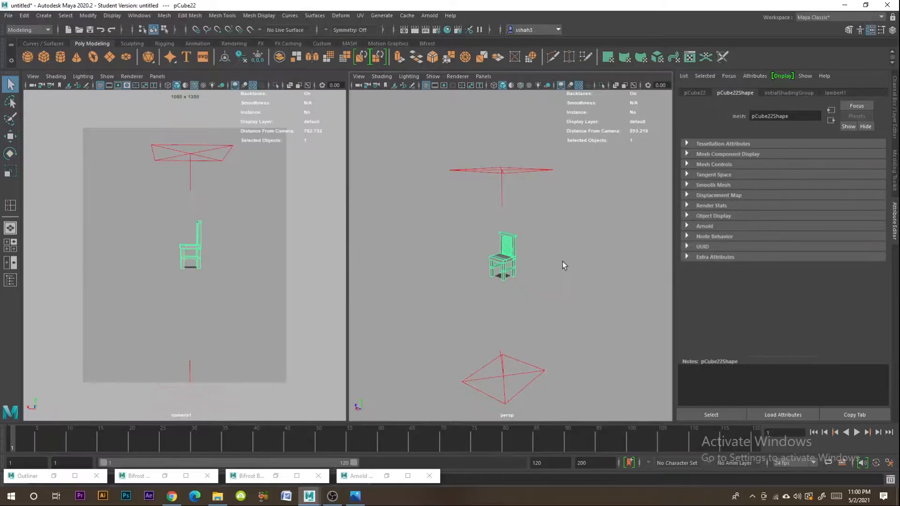
# - Switch to Mixamo in the browser and look through the three pages of characters for a suitable seated figure
pyautogui.click(174, 498)
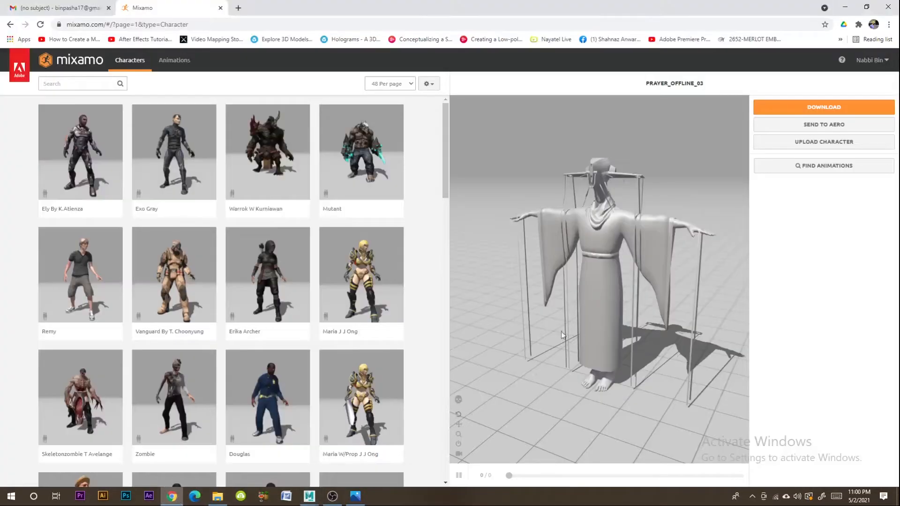
pyautogui.scroll(-10, 239, 324)
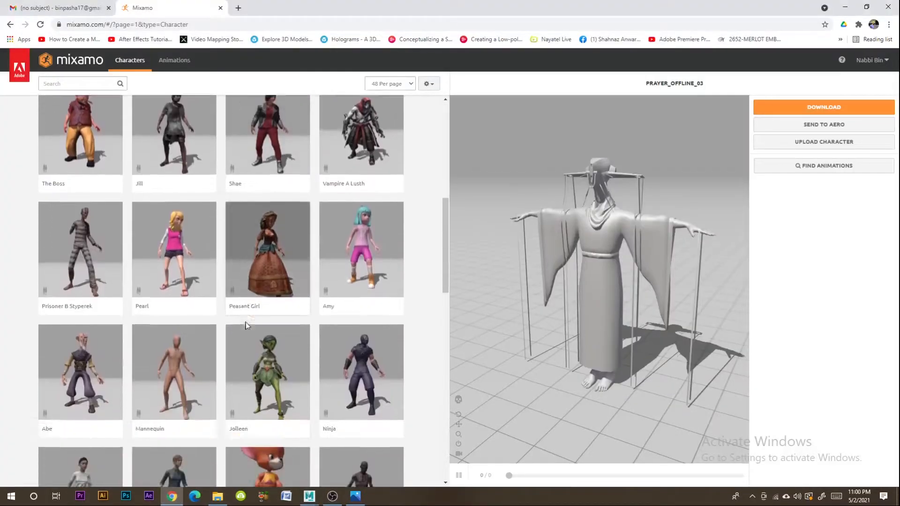
pyautogui.scroll(-15, 248, 328)
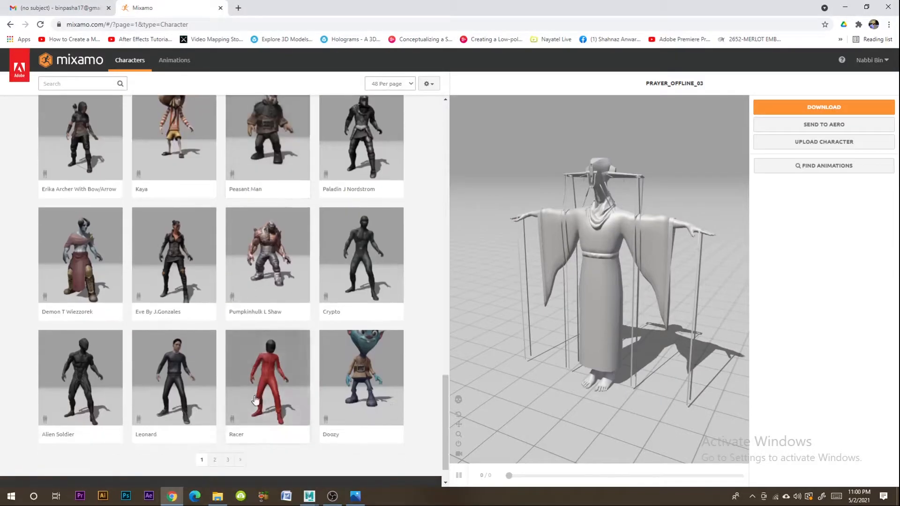
pyautogui.click(214, 461)
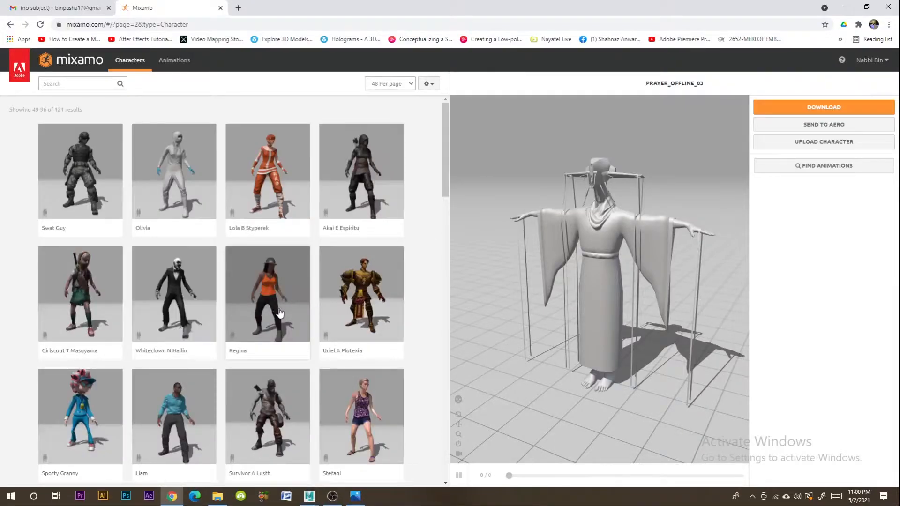
pyautogui.scroll(-2, 280, 315)
pyautogui.scroll(2, 280, 315)
pyautogui.scroll(-1, 280, 315)
pyautogui.scroll(-5, 280, 315)
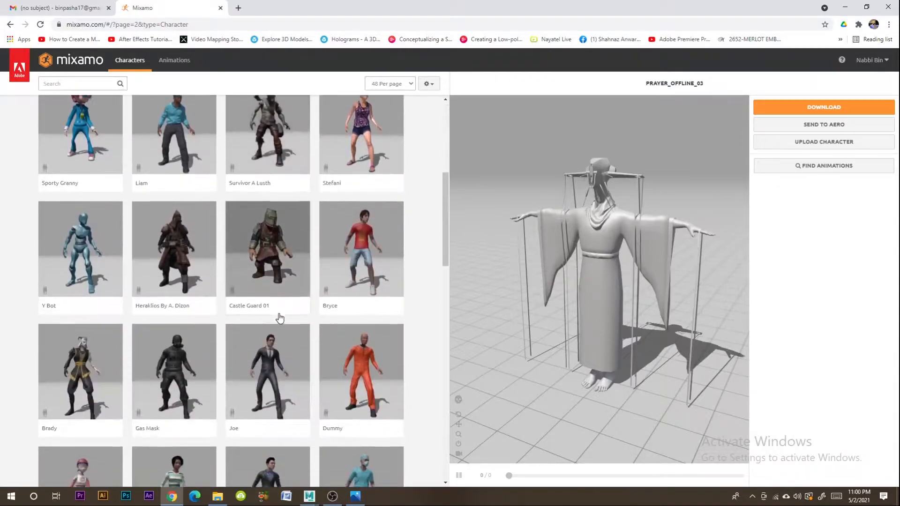
pyautogui.scroll(-12, 280, 319)
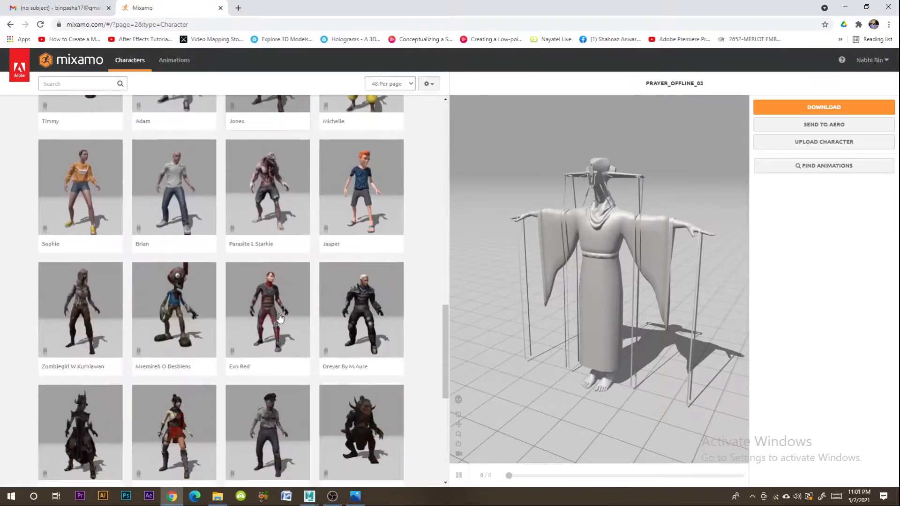
pyautogui.scroll(-6, 279, 319)
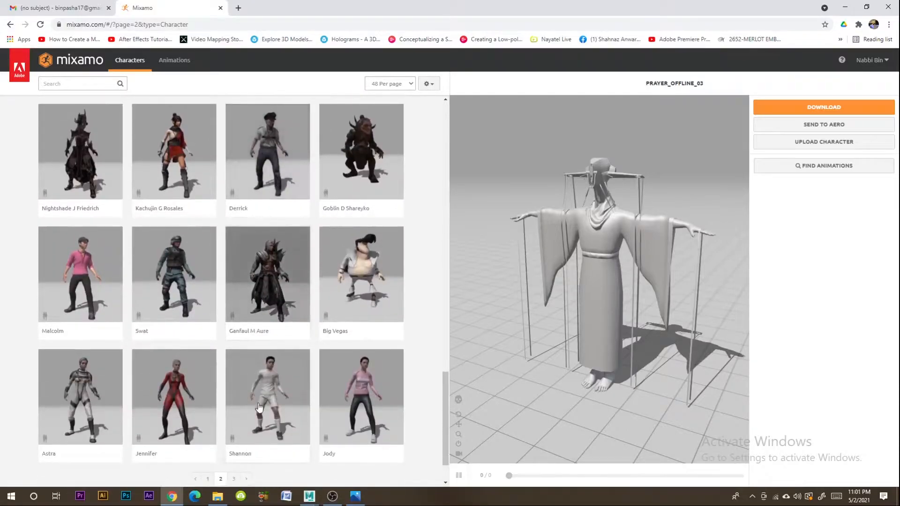
pyautogui.scroll(-2, 249, 439)
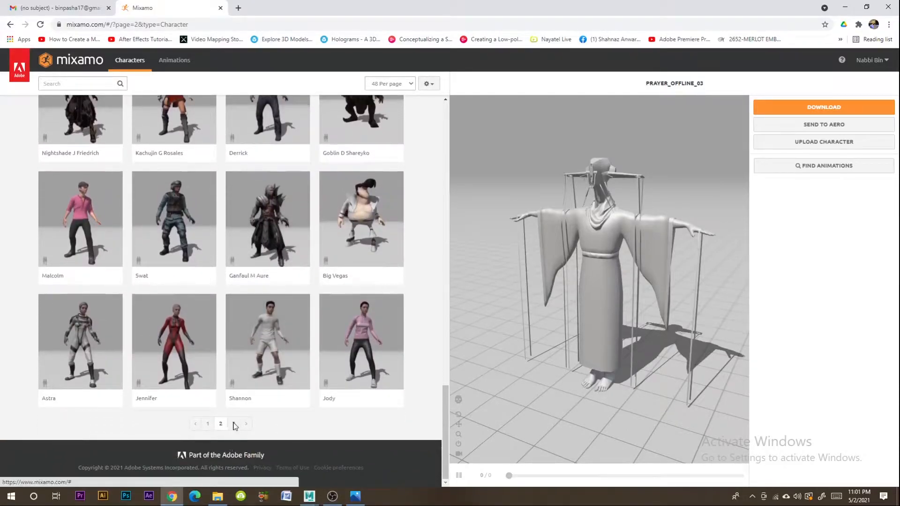
pyautogui.click(235, 425)
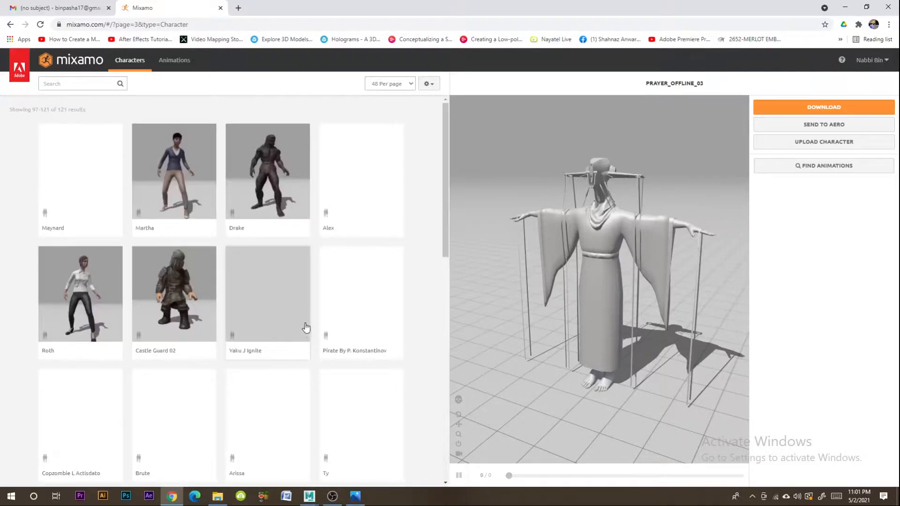
pyautogui.scroll(-10, 306, 320)
pyautogui.scroll(-2, 306, 320)
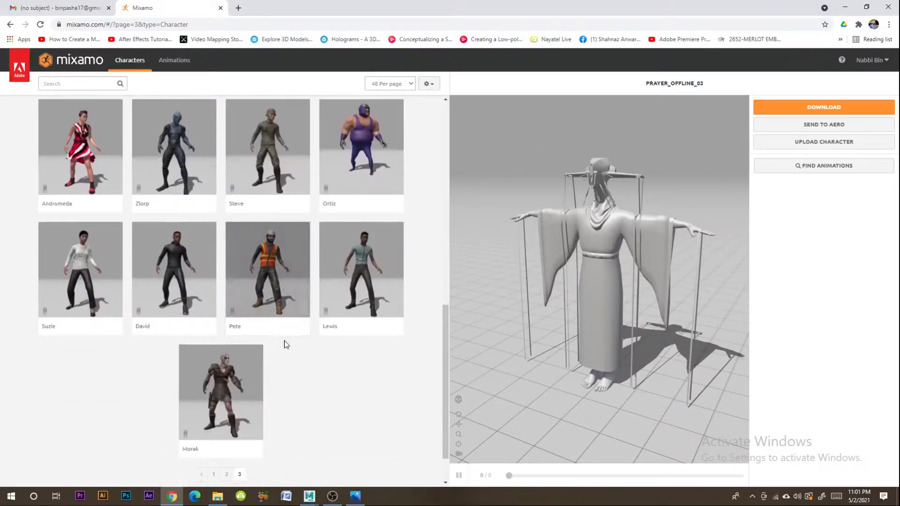
# - Return to the first page of characters and choose the Racer
pyautogui.click(215, 475)
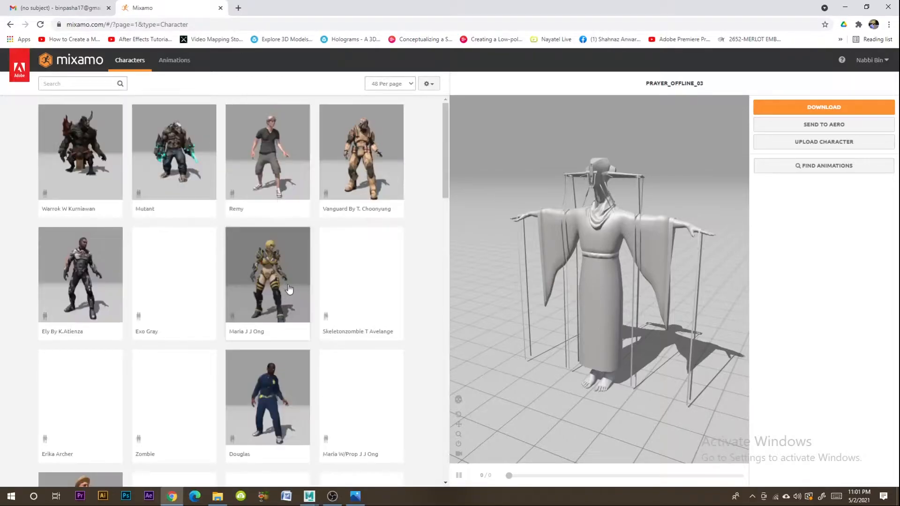
pyautogui.scroll(-9, 283, 275)
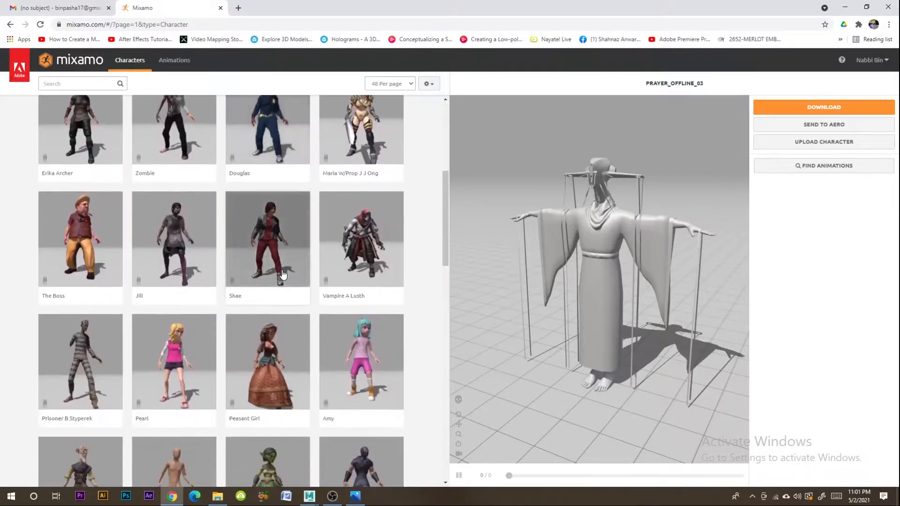
pyautogui.scroll(-8, 282, 275)
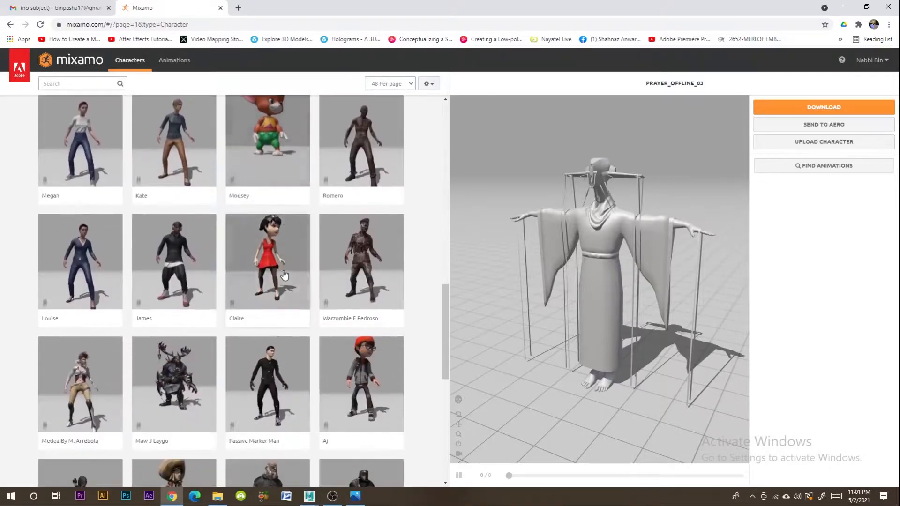
pyautogui.scroll(-6, 284, 277)
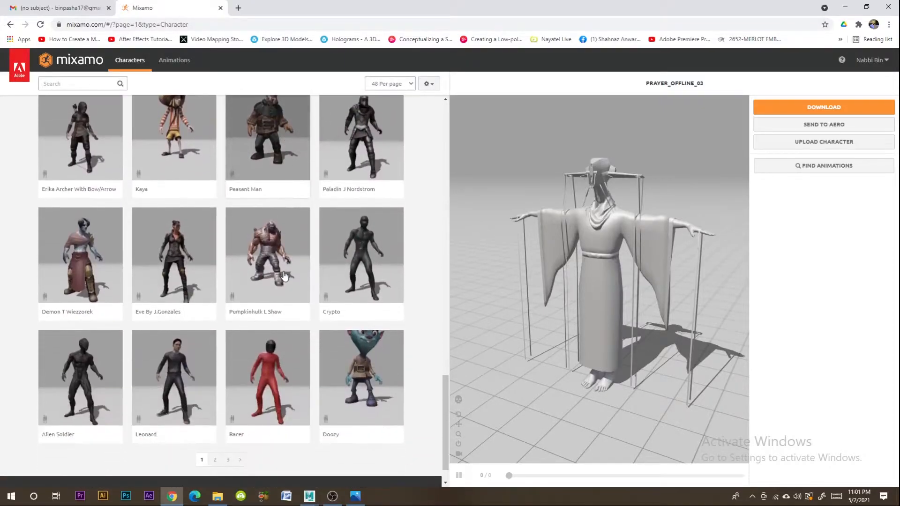
pyautogui.click(270, 347)
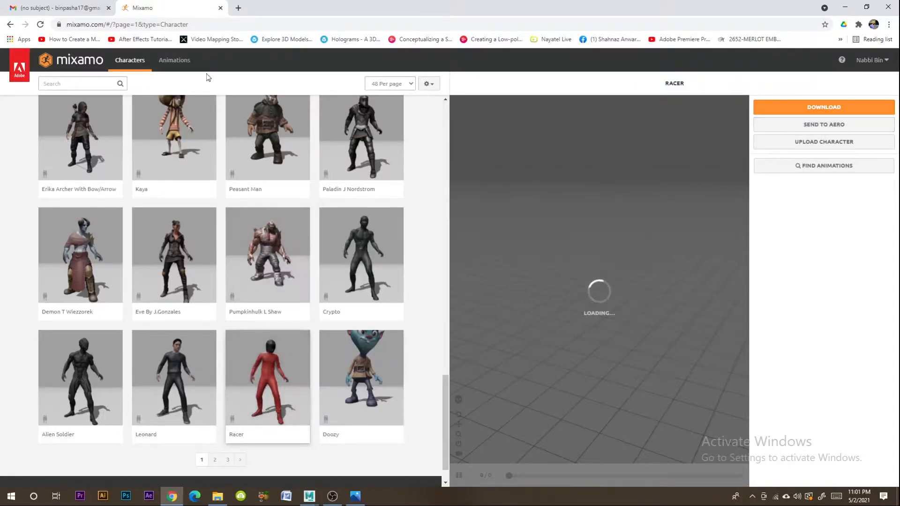
# - Find the T-Pose animation, apply it to the Racer and download it as FBX Binary with skin at 30 frames per second
pyautogui.click(171, 62)
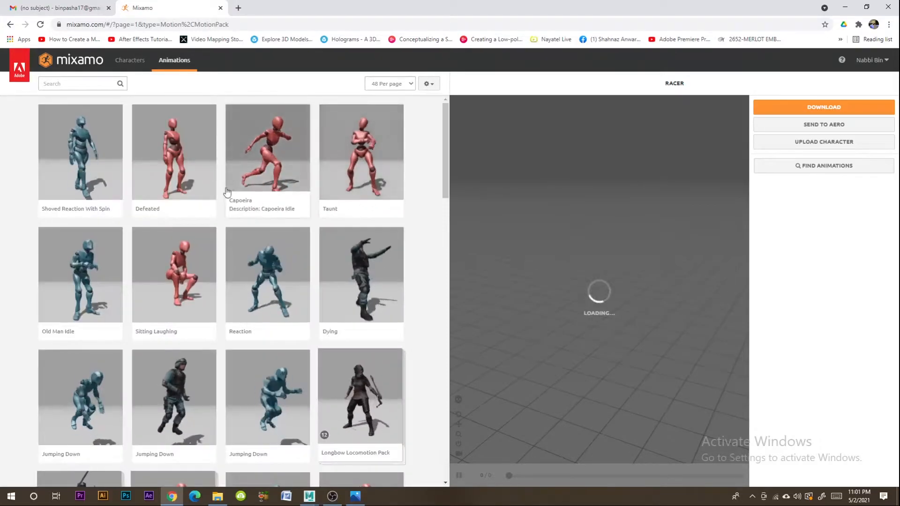
pyautogui.click(74, 83)
pyautogui.write('t')
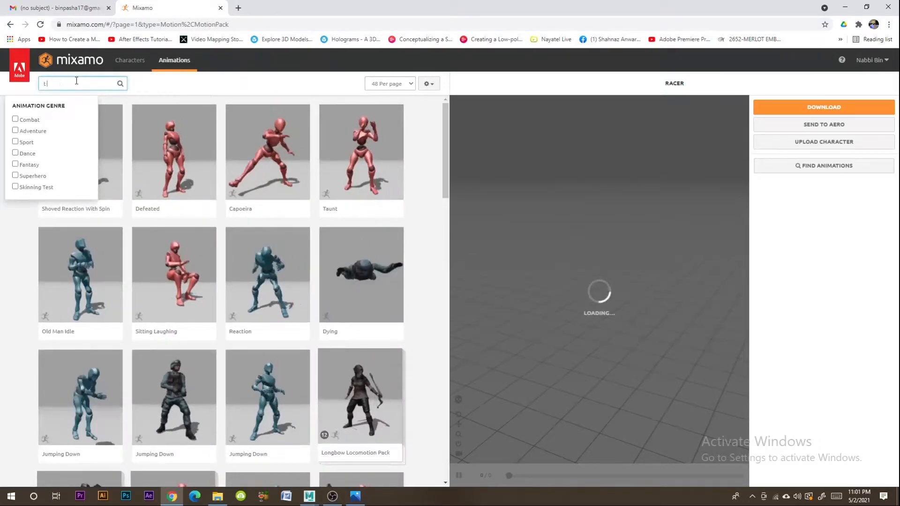
pyautogui.write(' pose')
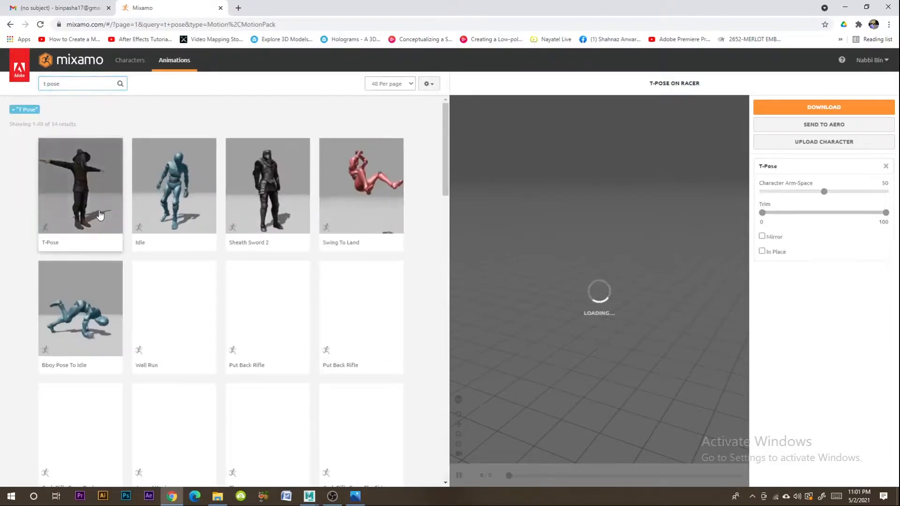
pyautogui.click(819, 109)
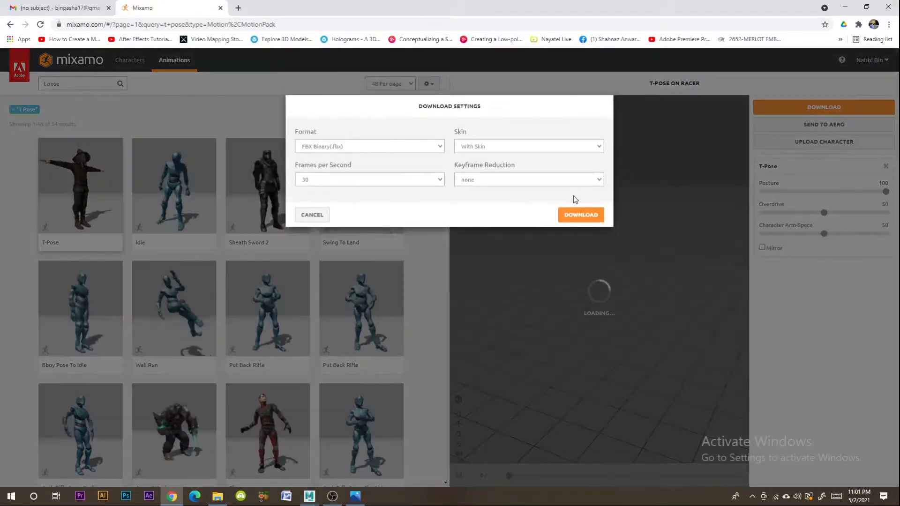
pyautogui.click(573, 210)
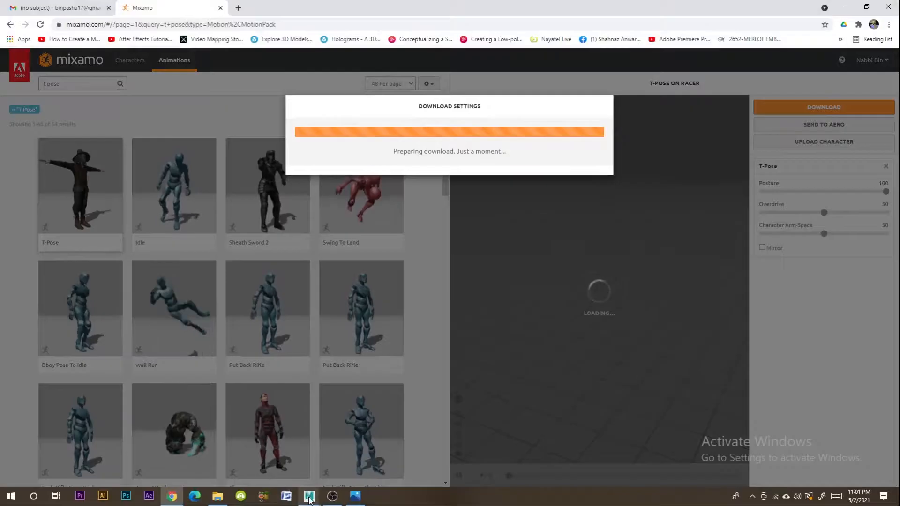
pyautogui.click(370, 449)
pyautogui.click(503, 307)
pyautogui.click(515, 264)
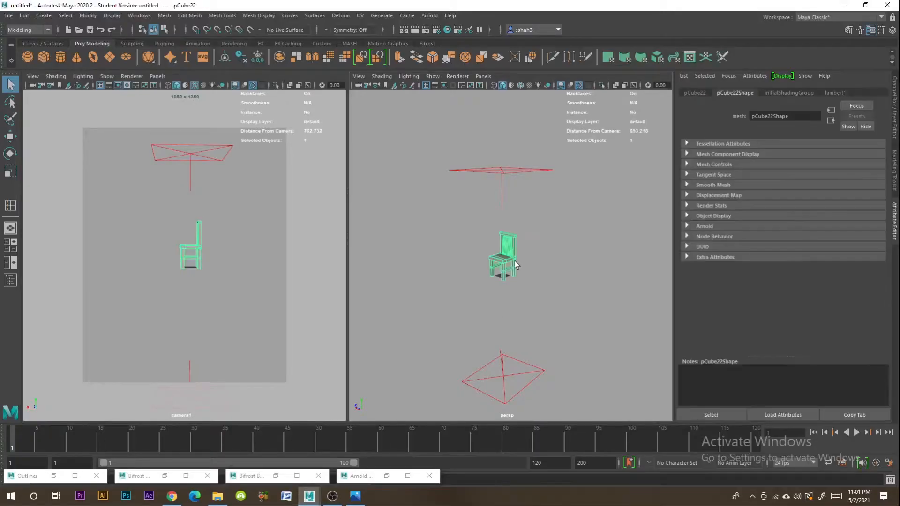
pyautogui.click(178, 498)
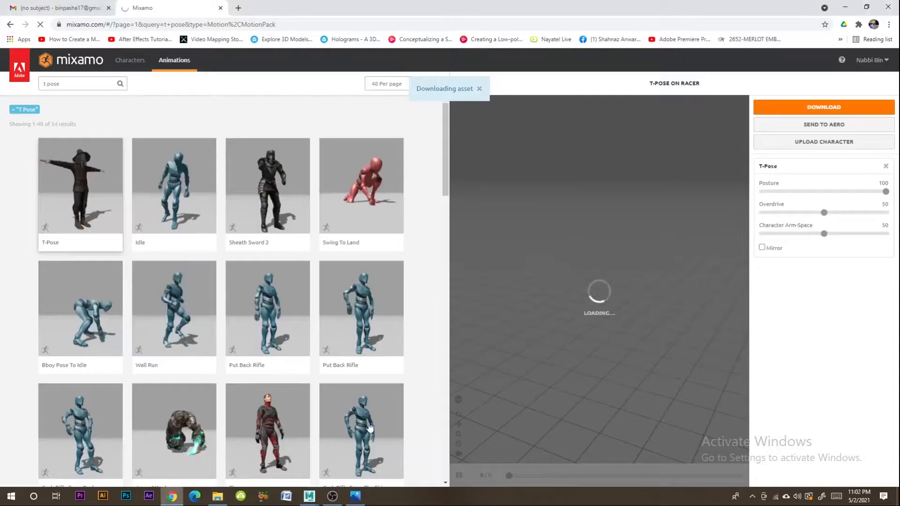
# - Open Google in a new browser tab and search for "dark wood texture"
pyautogui.click(234, 8)
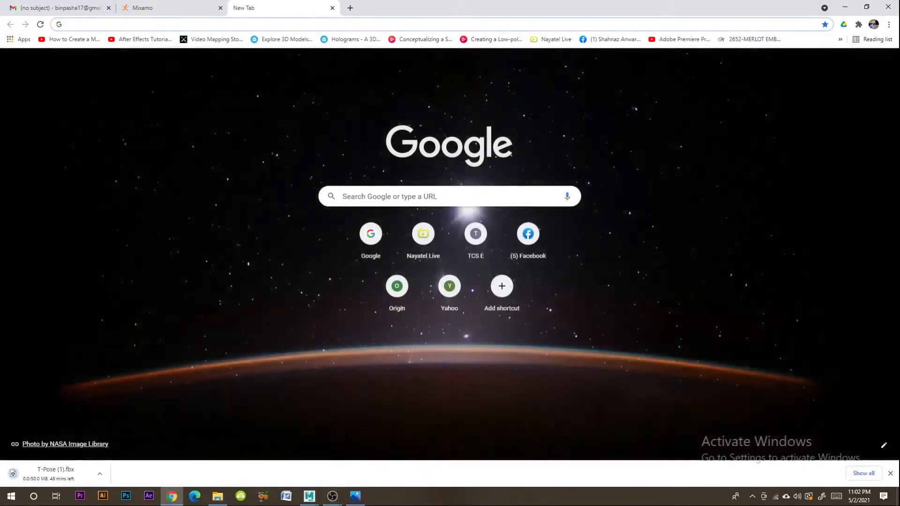
pyautogui.click(361, 499)
pyautogui.click(364, 500)
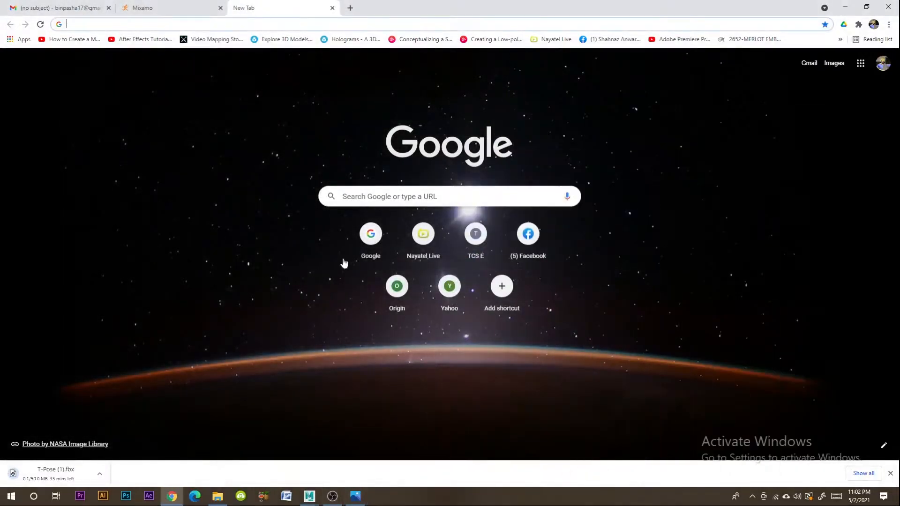
pyautogui.click(171, 24)
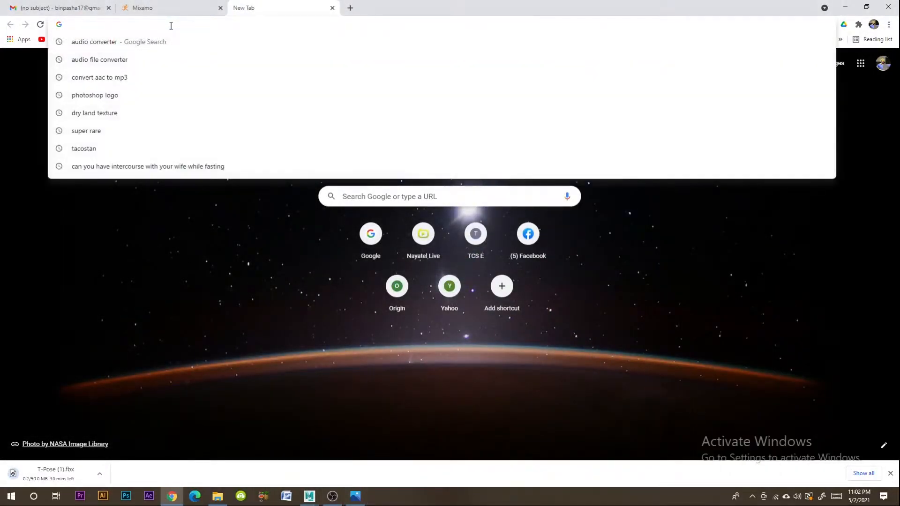
pyautogui.write('google.com')
pyautogui.press('Return')
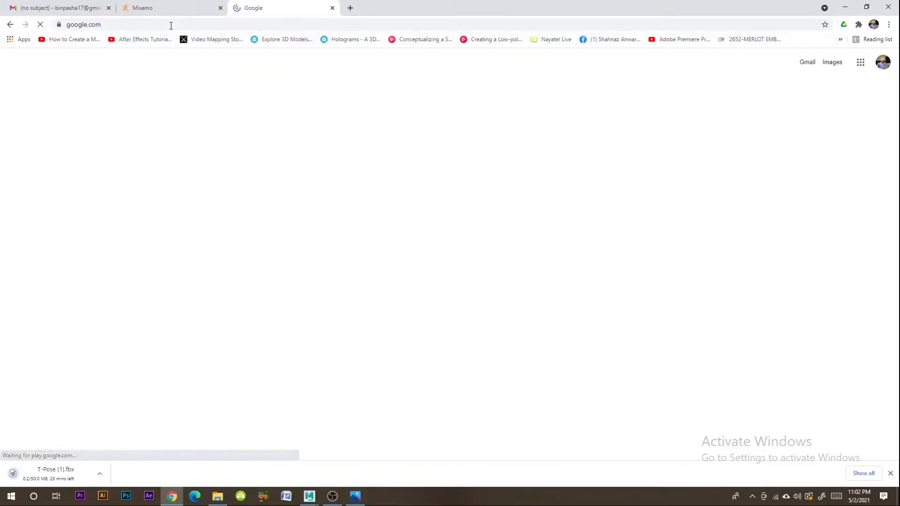
pyautogui.write('dark wood')
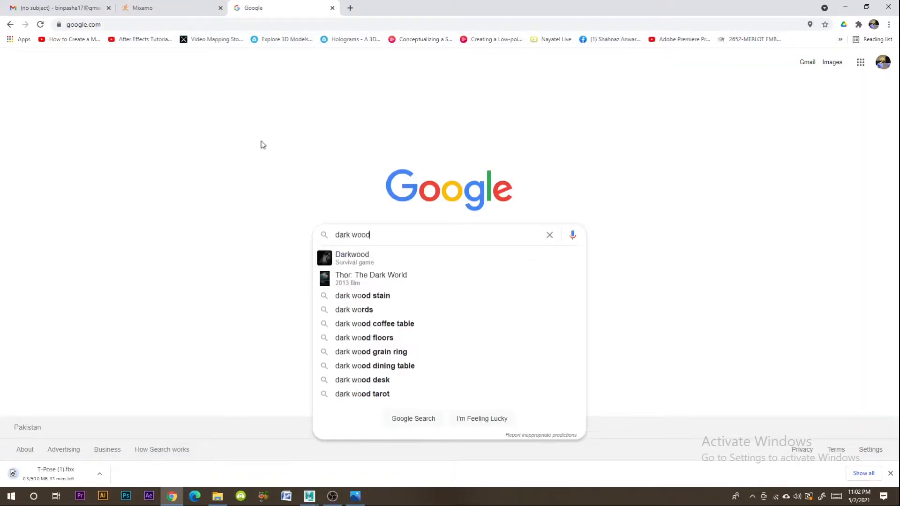
pyautogui.write(' texture')
pyautogui.press('Return')
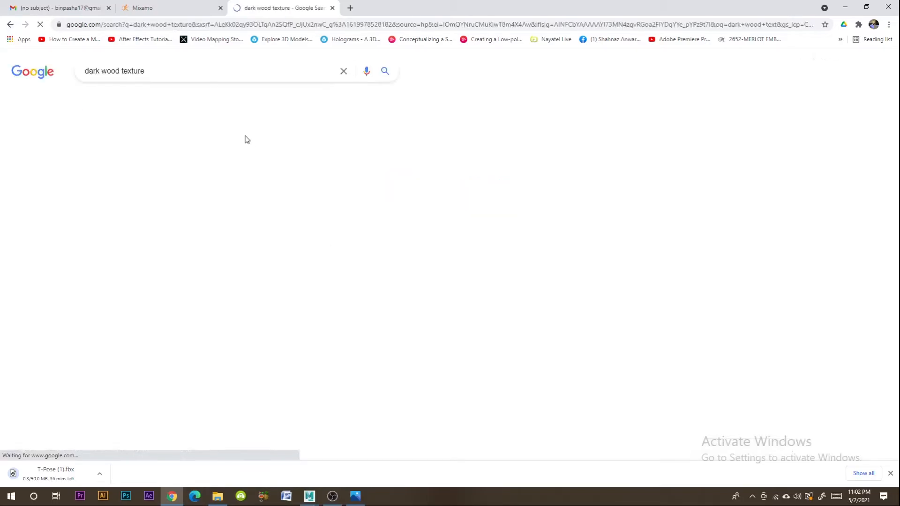
# - Open the dark brown fine wood texture from the image results and save it to the Desktop as a JPEG
pyautogui.click(138, 207)
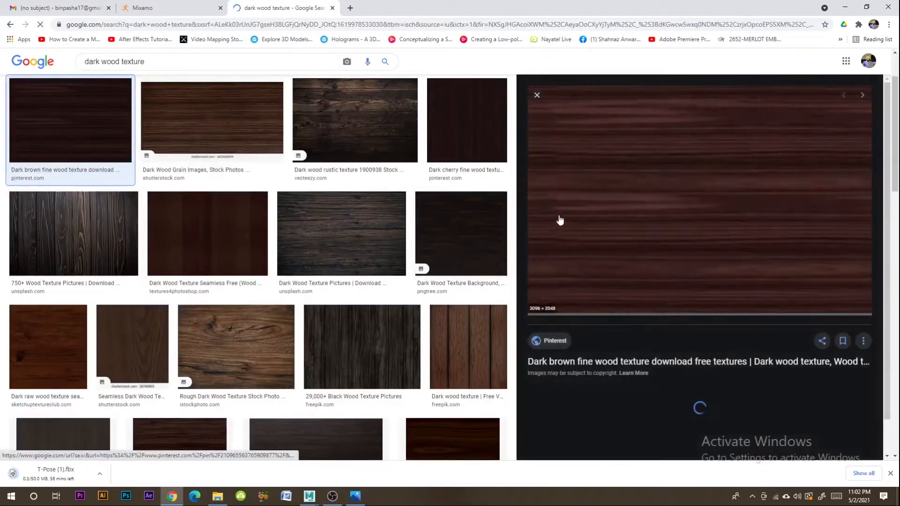
pyautogui.rightClick(612, 216)
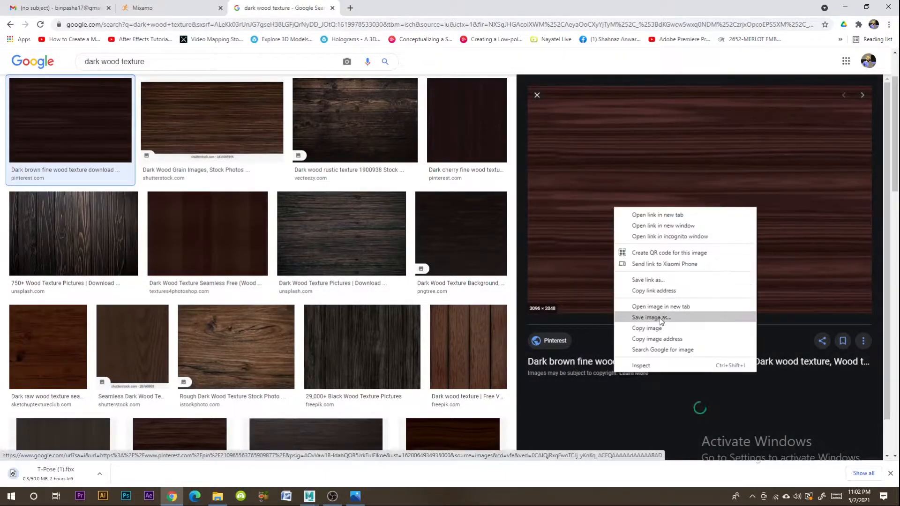
pyautogui.click(647, 319)
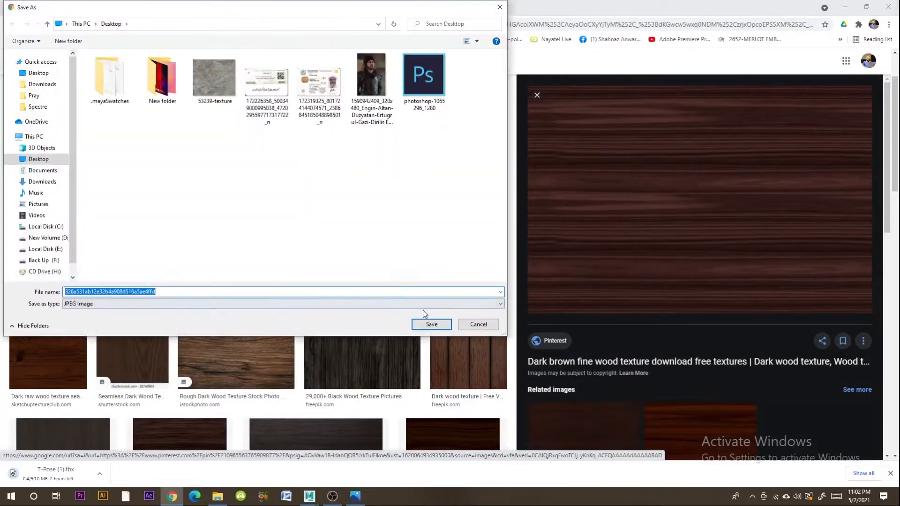
pyautogui.click(428, 322)
# - Back in Maya, assign a new material of type Ai Standard Surface to the chair and connect a File texture to its base color
pyautogui.click(844, 6)
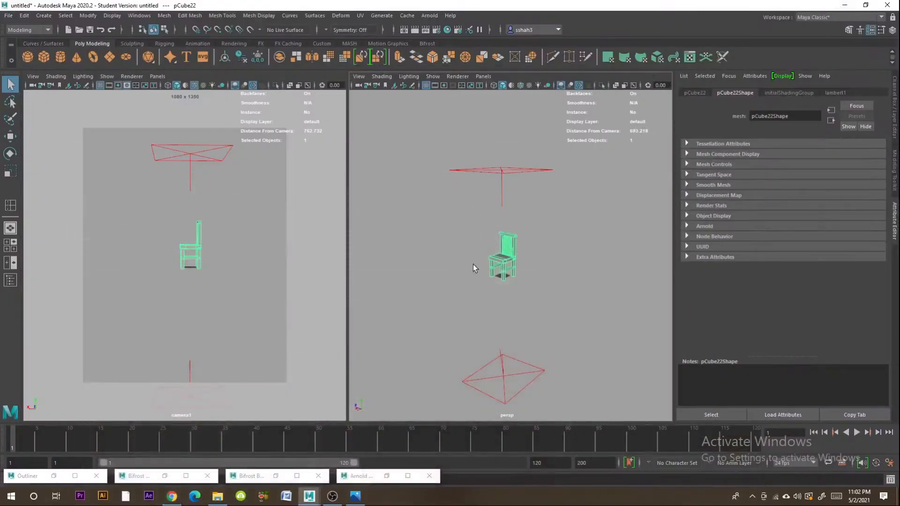
pyautogui.moveTo(499, 250); pyautogui.dragTo(581, 409, button='right')
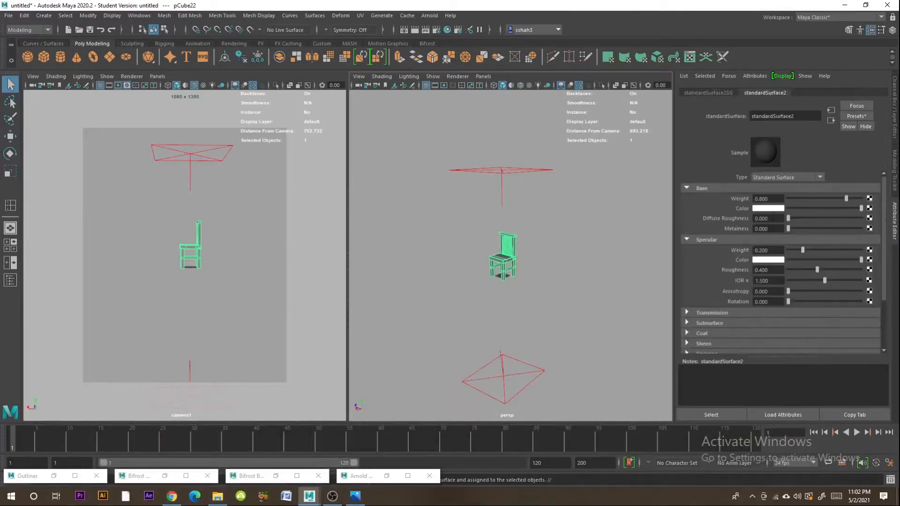
pyautogui.click(773, 177)
pyautogui.click(785, 240)
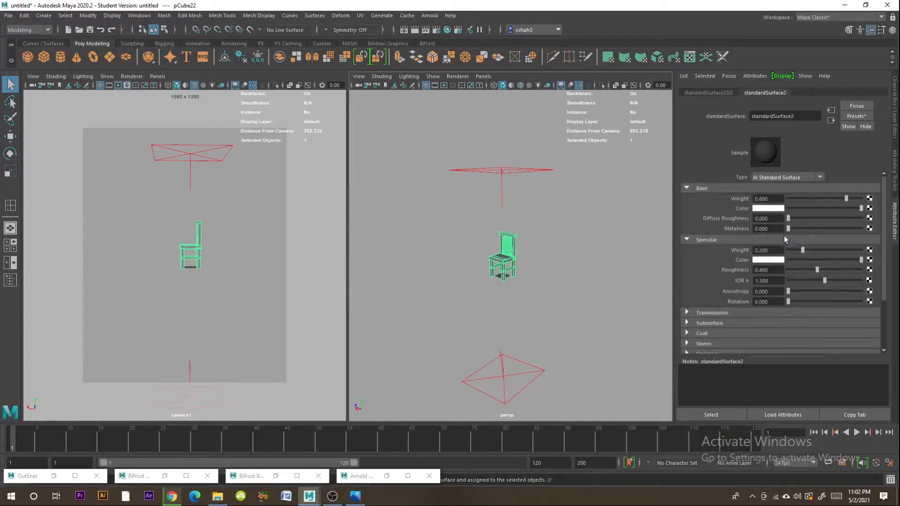
pyautogui.click(870, 212)
pyautogui.click(517, 202)
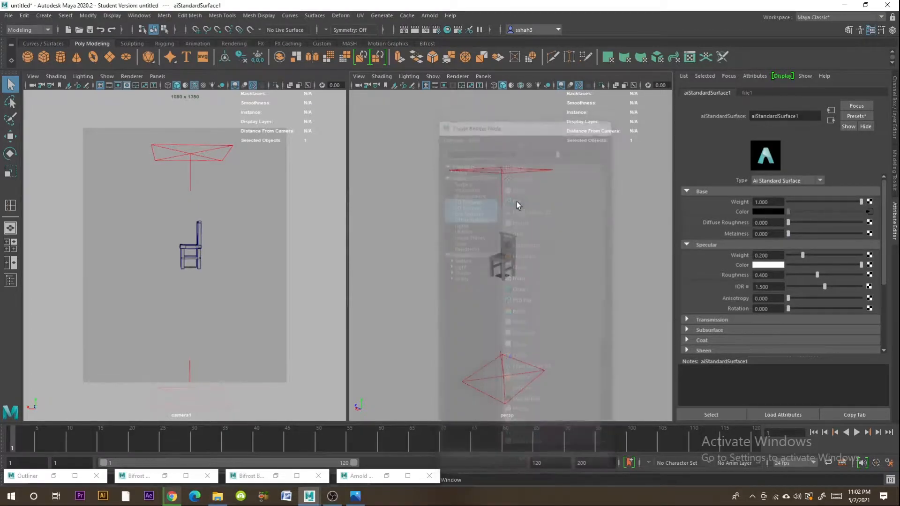
# - Load the dark wood image 826a531ab12e32b4a908d516a5ae4ffd.jpg from the Desktop as the file texture's image
pyautogui.click(871, 220)
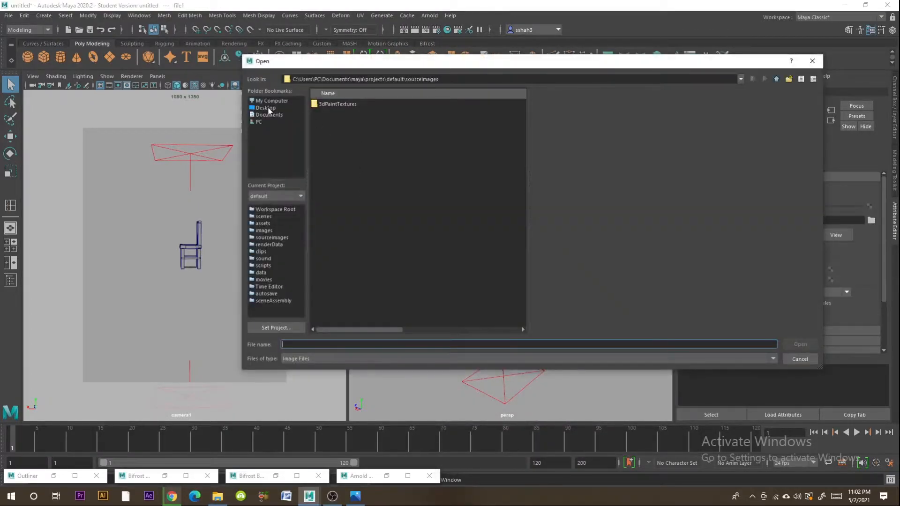
pyautogui.click(265, 108)
pyautogui.click(330, 164)
pyautogui.press('Up')
pyautogui.press('Up')
pyautogui.press('Up')
pyautogui.press('Up')
pyautogui.press('Up')
pyautogui.press('Up')
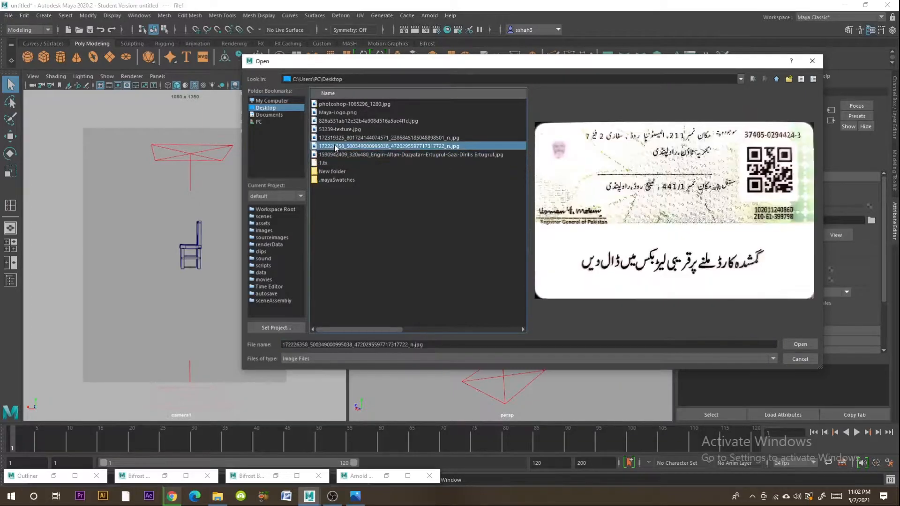
pyautogui.press('Down')
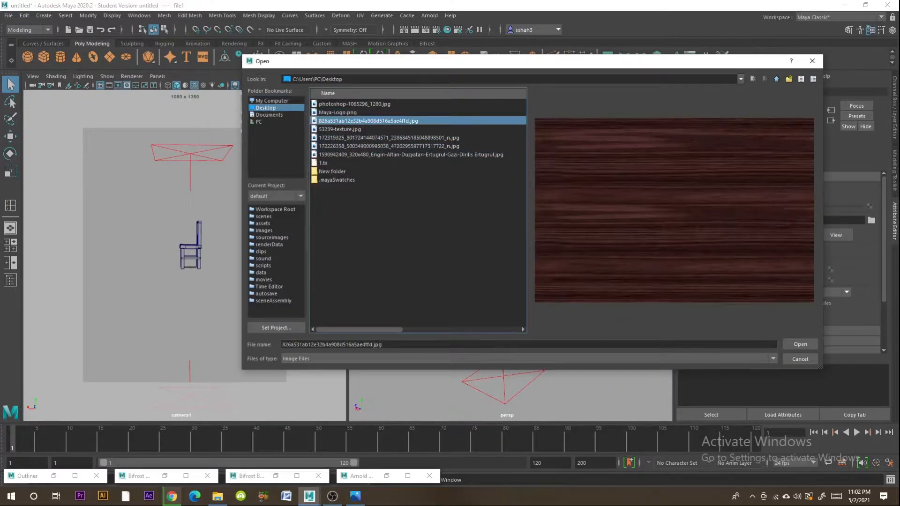
pyautogui.click(798, 345)
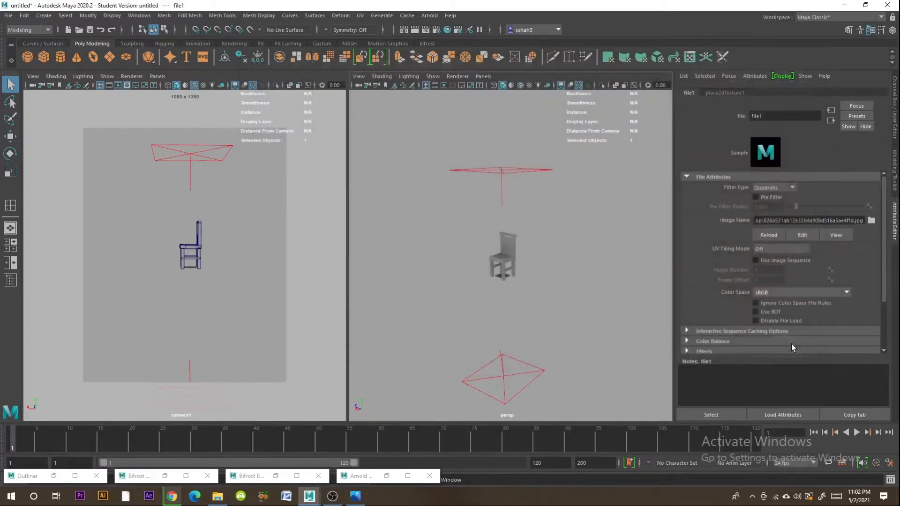
# - Switch the chair to face selection and select the top faces of its seat
pyautogui.click(503, 261)
pyautogui.click(565, 257)
pyautogui.scroll(10, 566, 262)
pyautogui.keyDown('alt'); pyautogui.moveTo(566, 263); pyautogui.dragTo(477, 309); pyautogui.keyUp('alt')
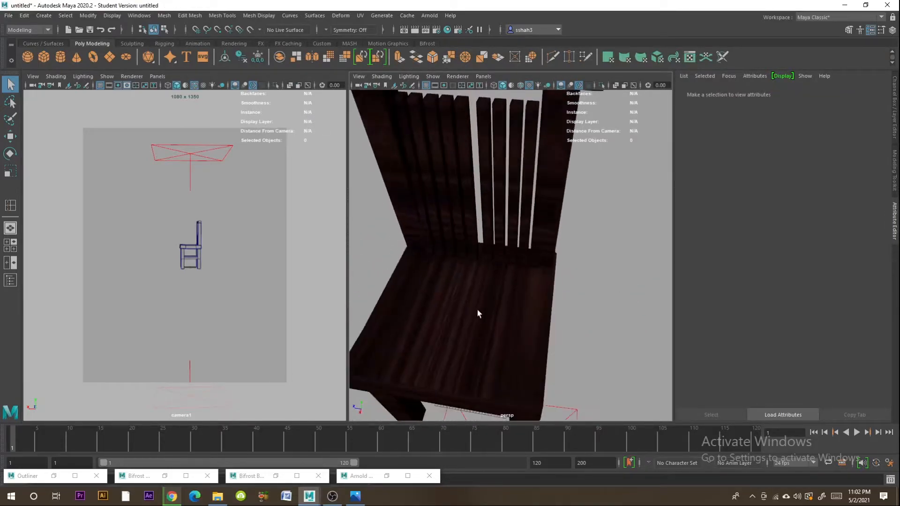
pyautogui.click(477, 309)
pyautogui.rightClick(500, 322)
pyautogui.moveTo(494, 288); pyautogui.dragTo(507, 285, button='right')
pyautogui.click(502, 279)
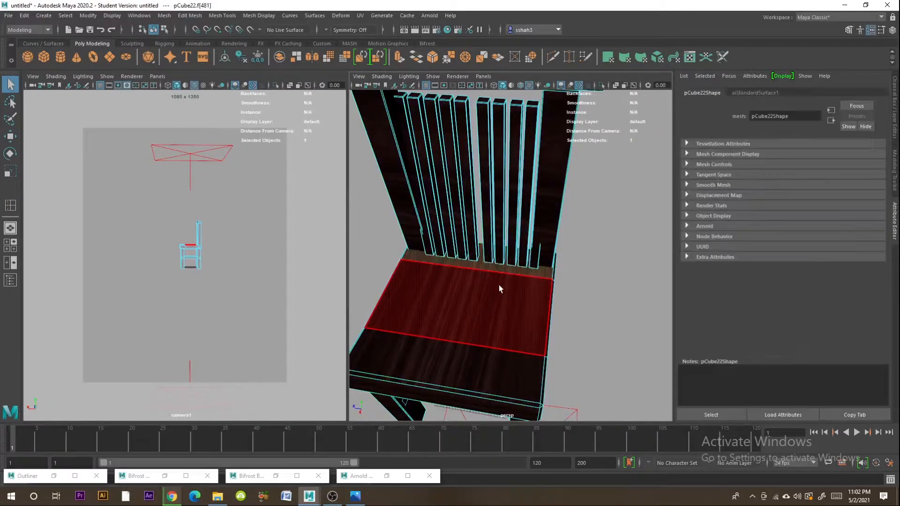
pyautogui.click(467, 347)
# - Apply a planar UV projection from the Y axis to the selected seat top faces
pyautogui.click(433, 18)
pyautogui.click(423, 18)
pyautogui.click(363, 17)
pyautogui.click(365, 17)
pyautogui.click(364, 17)
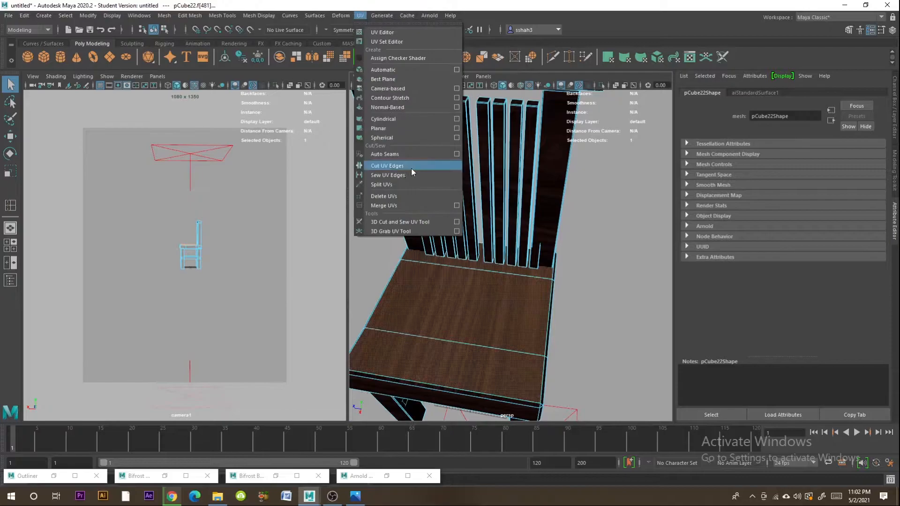
pyautogui.click(457, 131)
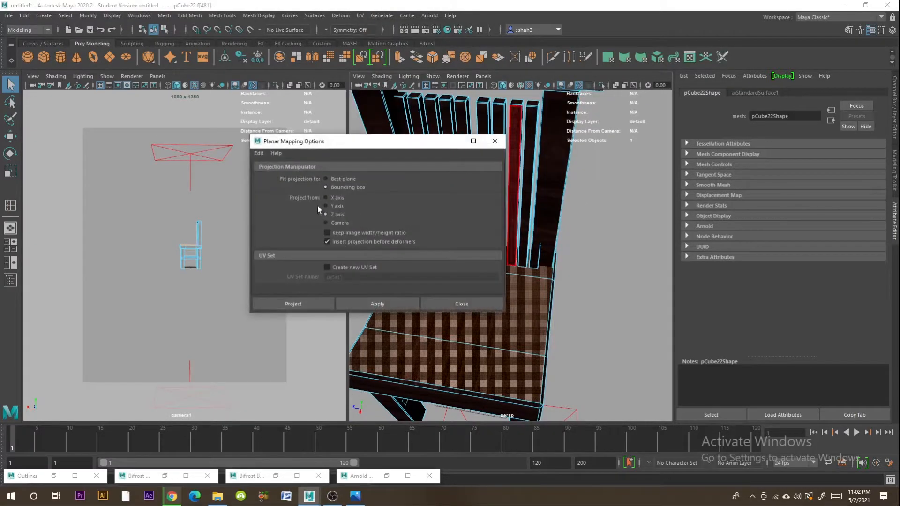
pyautogui.click(285, 304)
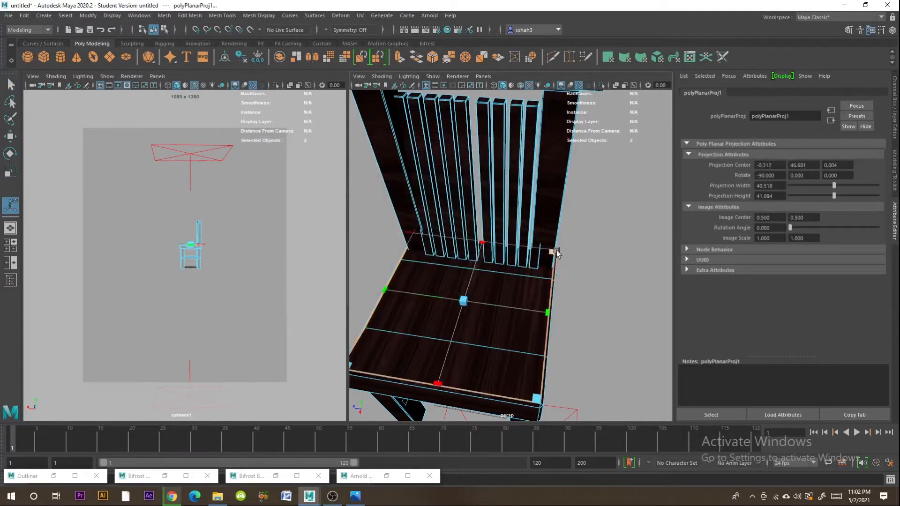
# - Resize the seat's planar projection to about 26 wide and 51 high, and return to object selection
pyautogui.moveTo(483, 242); pyautogui.dragTo(490, 258)
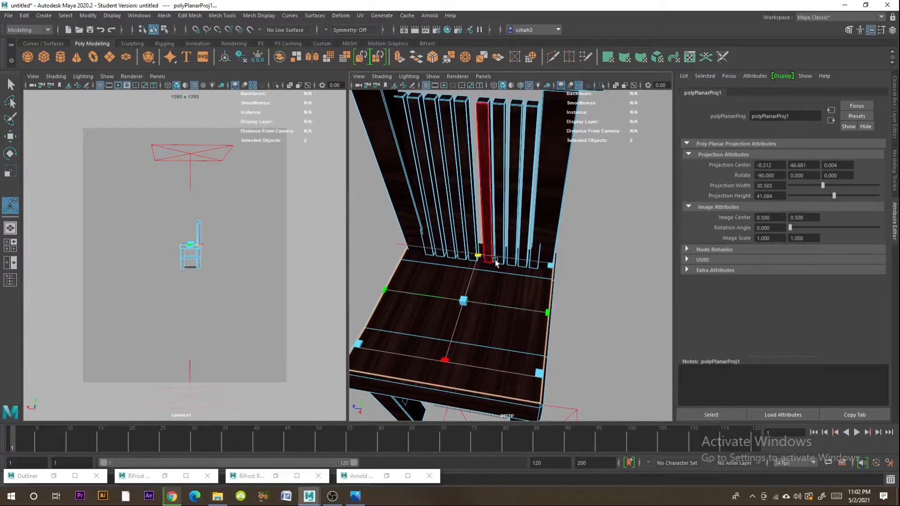
pyautogui.moveTo(553, 267); pyautogui.dragTo(555, 315)
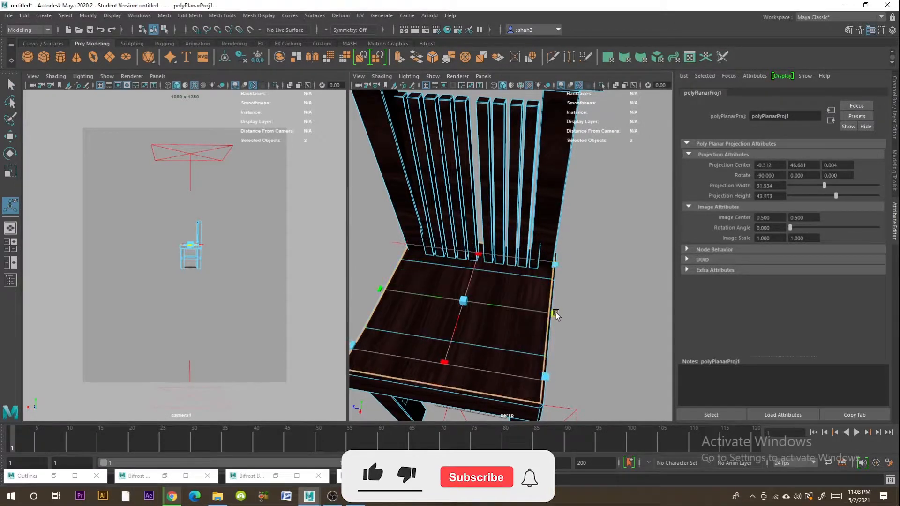
pyautogui.moveTo(593, 269); pyautogui.dragTo(570, 275)
pyautogui.moveTo(460, 250); pyautogui.dragTo(498, 268, button='right')
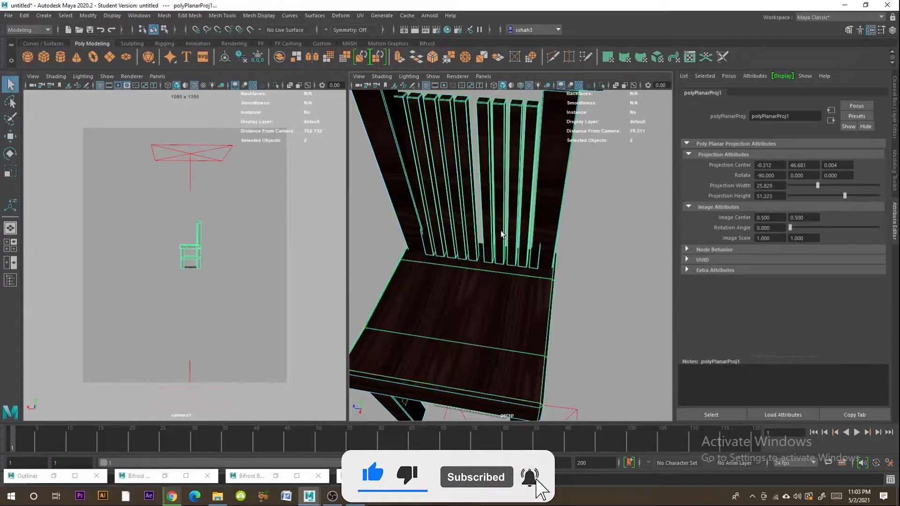
pyautogui.click(615, 335)
# - Select the faces along one outer side of the chair's seat
pyautogui.keyDown('alt'); pyautogui.moveTo(615, 335); pyautogui.dragTo(542, 316); pyautogui.keyUp('alt')
pyautogui.click(542, 315)
pyautogui.moveTo(542, 315); pyautogui.dragTo(550, 272, button='right')
pyautogui.click(469, 306)
pyautogui.keyDown('shift'); pyautogui.click(470, 303); pyautogui.keyUp('shift')
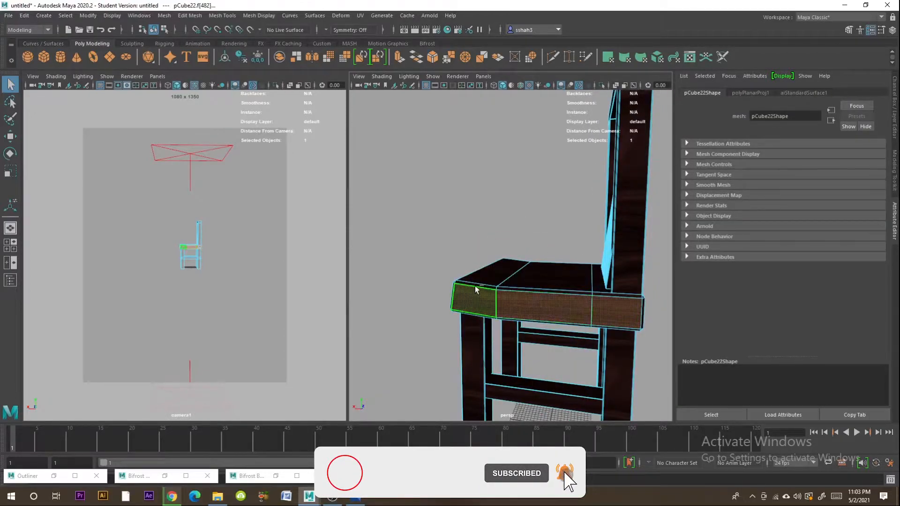
pyautogui.keyDown('shift'); pyautogui.click(610, 325); pyautogui.keyUp('shift')
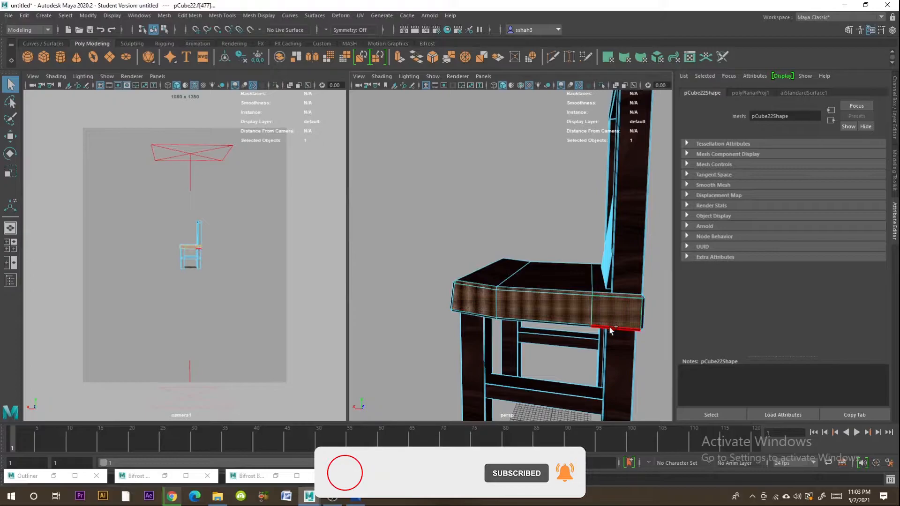
pyautogui.keyDown('shift'); pyautogui.click(469, 317); pyautogui.keyUp('shift')
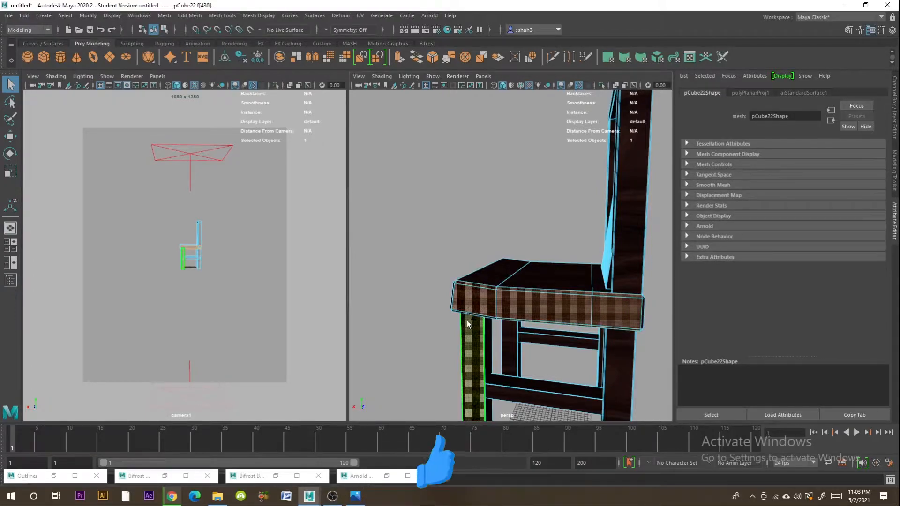
pyautogui.keyDown('shift'); pyautogui.click(468, 323); pyautogui.keyUp('shift')
# - Add the narrow bevel faces at the seat side's edges and corners to the face selection
pyautogui.keyDown('alt'); pyautogui.moveTo(472, 314); pyautogui.dragTo(508, 314); pyautogui.keyUp('alt')
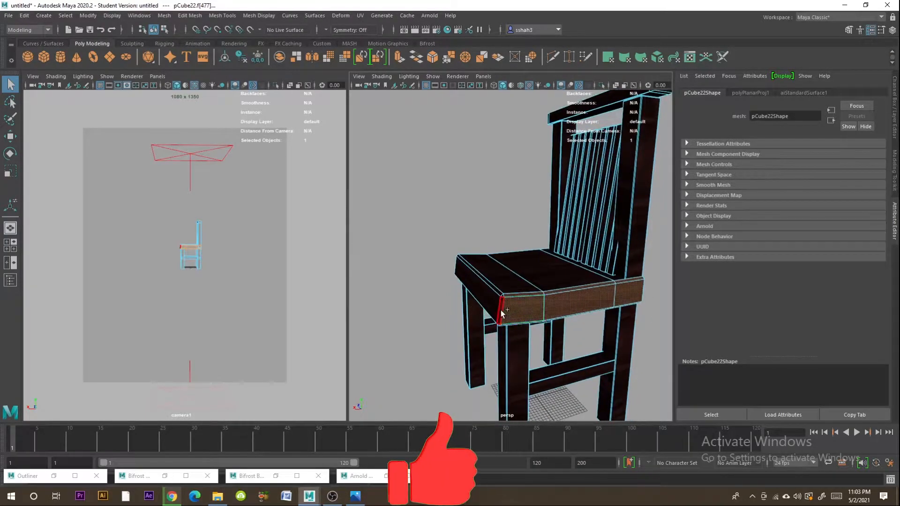
pyautogui.scroll(3, 513, 314)
pyautogui.keyDown('shift'); pyautogui.click(485, 370); pyautogui.keyUp('shift')
pyautogui.keyDown('alt'); pyautogui.moveTo(500, 374); pyautogui.dragTo(539, 335); pyautogui.keyUp('alt')
pyautogui.keyDown('alt'); pyautogui.moveTo(638, 323); pyautogui.dragTo(540, 330); pyautogui.keyUp('alt')
pyautogui.keyDown('alt'); pyautogui.moveTo(539, 331); pyautogui.dragTo(410, 361, button='middle'); pyautogui.keyUp('alt')
pyautogui.scroll(-3, 457, 311)
pyautogui.keyDown('alt'); pyautogui.moveTo(458, 312); pyautogui.dragTo(465, 308, button='middle'); pyautogui.keyUp('alt')
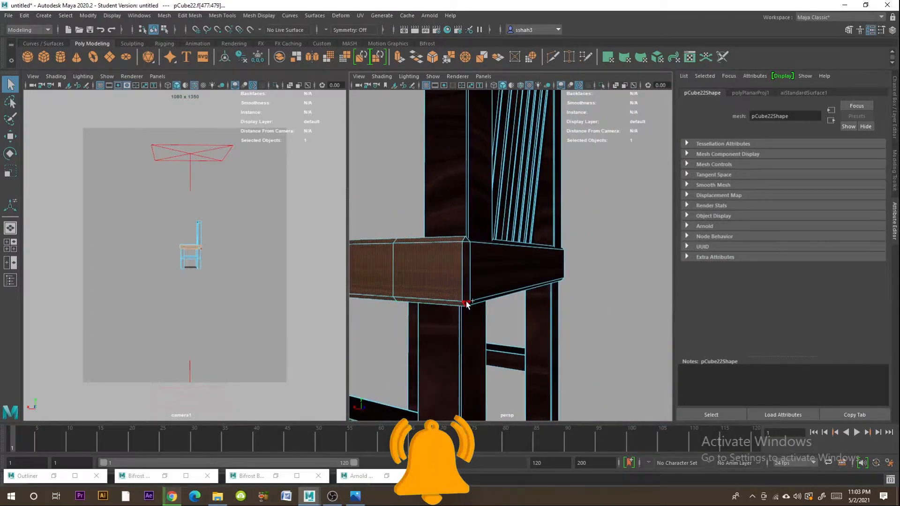
pyautogui.keyDown('shift'); pyautogui.click(467, 270); pyautogui.keyUp('shift')
pyautogui.keyDown('alt'); pyautogui.moveTo(414, 330); pyautogui.dragTo(520, 319); pyautogui.keyUp('alt')
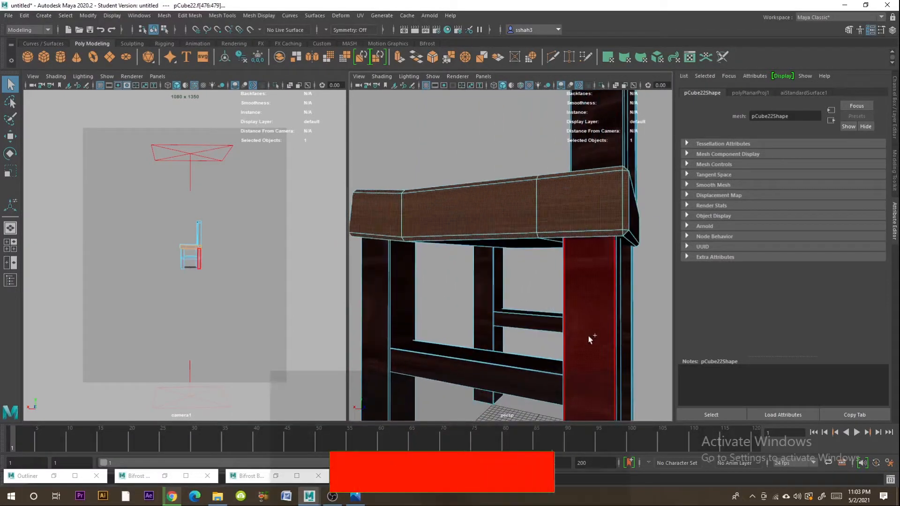
# - Add the side faces of the chair's legs, crossbars, back post and top rail to the selection
pyautogui.keyDown('shift'); pyautogui.click(377, 347); pyautogui.keyUp('shift')
pyautogui.keyDown('alt'); pyautogui.moveTo(377, 347); pyautogui.dragTo(510, 385); pyautogui.keyUp('alt')
pyautogui.keyDown('alt'); pyautogui.moveTo(587, 269); pyautogui.dragTo(538, 351, button='middle'); pyautogui.keyUp('alt')
pyautogui.keyDown('shift'); pyautogui.click(549, 272); pyautogui.keyUp('shift')
pyautogui.keyDown('alt'); pyautogui.moveTo(562, 237); pyautogui.dragTo(514, 358, button='middle'); pyautogui.keyUp('alt')
pyautogui.scroll(5, 514, 358)
pyautogui.keyDown('shift'); pyautogui.click(479, 359); pyautogui.keyUp('shift')
pyautogui.keyDown('alt'); pyautogui.moveTo(532, 229); pyautogui.dragTo(543, 225); pyautogui.keyUp('alt')
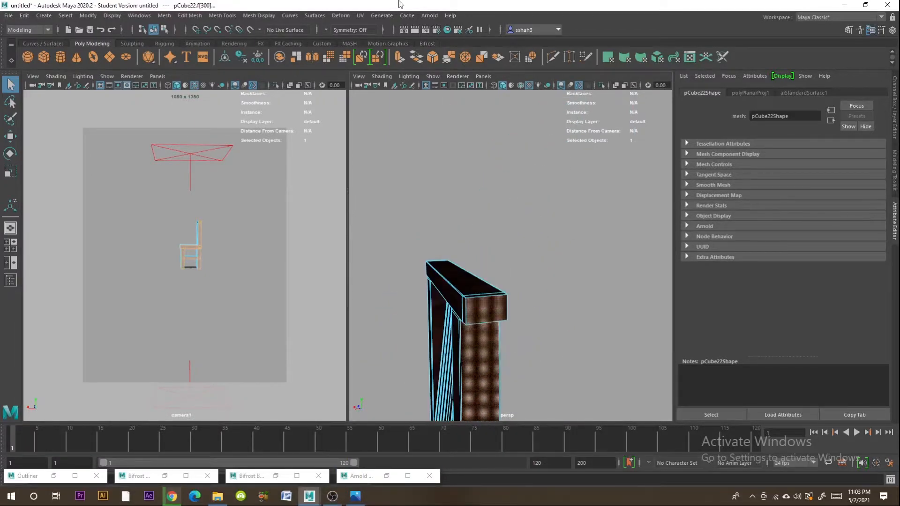
# - Apply a planar UV projection from the Z axis to the selected side faces of the chair
pyautogui.click(361, 16)
pyautogui.click(457, 128)
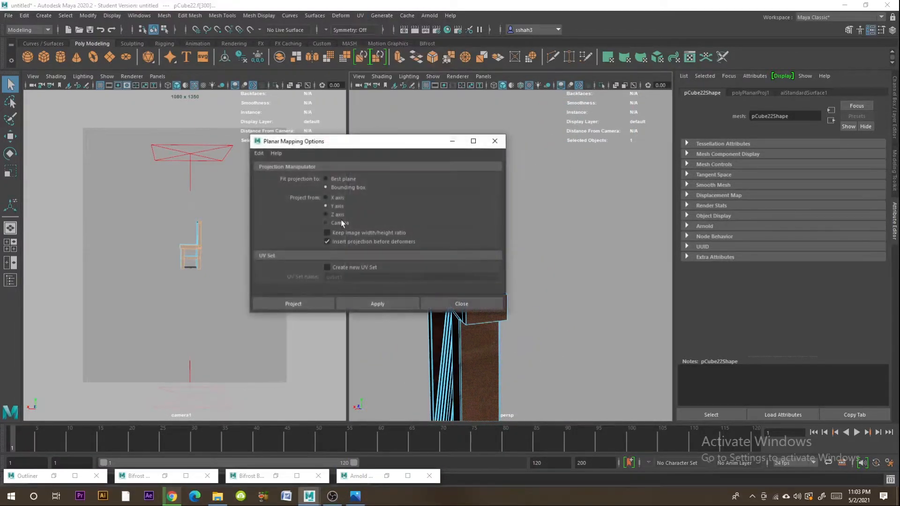
pyautogui.click(293, 304)
pyautogui.press('f')
pyautogui.scroll(8, 515, 286)
pyautogui.scroll(-5, 516, 289)
# - Reposition and scale down the side faces' planar projection so the wood grain fits, and deselect the chair
pyautogui.keyDown('alt'); pyautogui.moveTo(576, 215); pyautogui.dragTo(581, 264, button='middle'); pyautogui.keyUp('alt')
pyautogui.keyDown('alt'); pyautogui.moveTo(560, 175); pyautogui.dragTo(552, 226, button='middle'); pyautogui.keyUp('alt')
pyautogui.moveTo(542, 151); pyautogui.dragTo(450, 287)
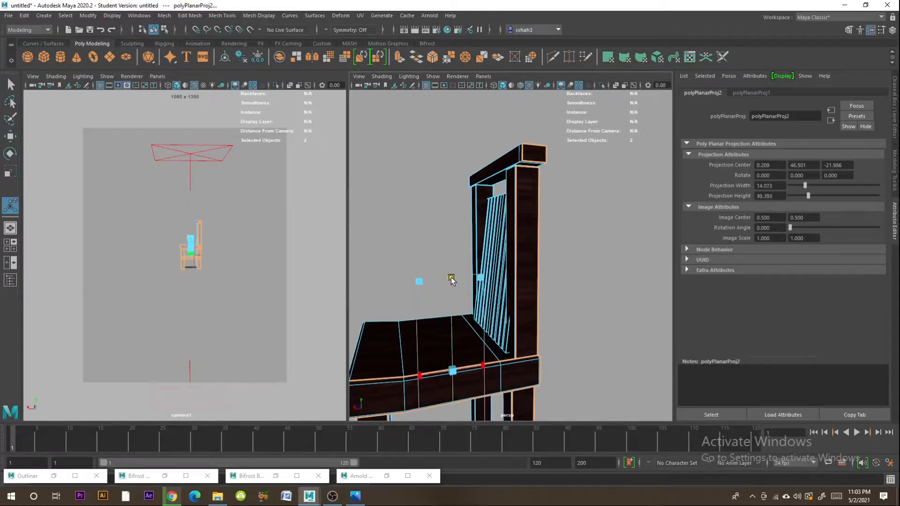
pyautogui.moveTo(420, 376); pyautogui.dragTo(487, 357)
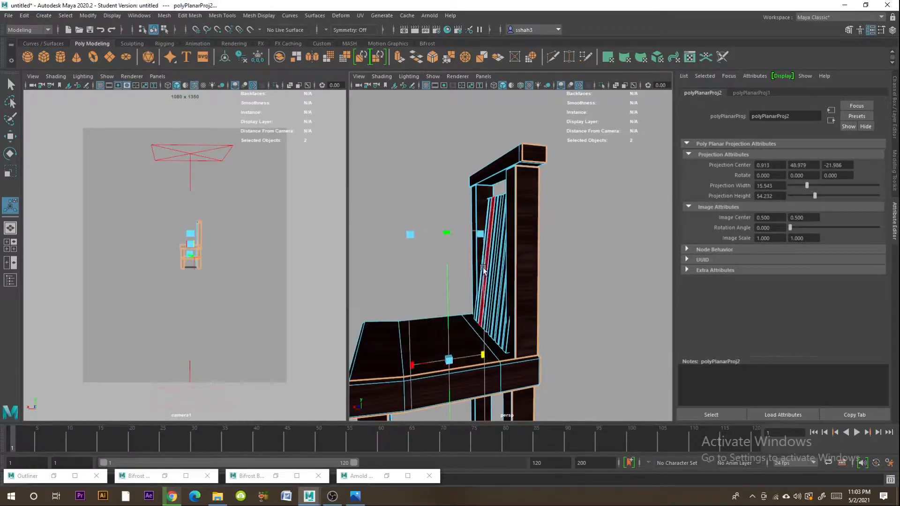
pyautogui.moveTo(483, 234); pyautogui.dragTo(483, 252)
pyautogui.moveTo(539, 229); pyautogui.dragTo(587, 208, button='right')
pyautogui.click(595, 220)
pyautogui.scroll(-6, 612, 280)
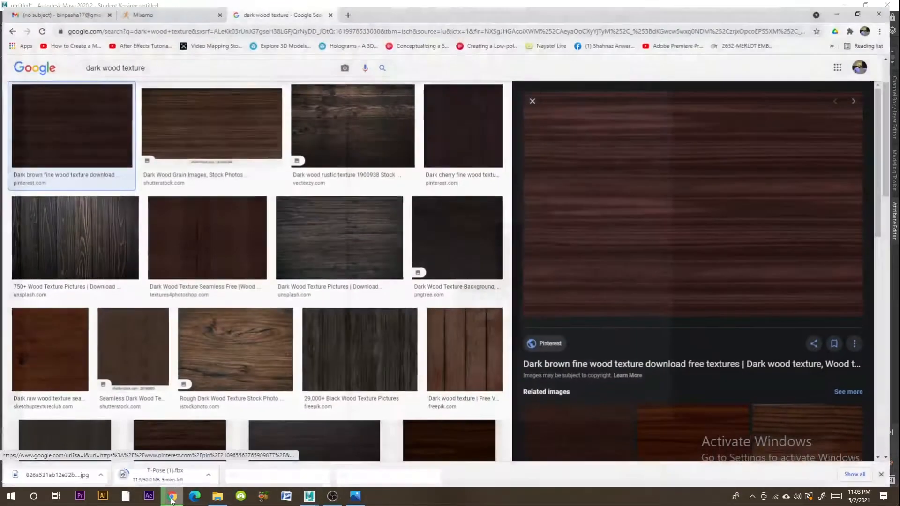
# - Check the T-Pose FBX download in the browser, and back in Maya inspect the chair's wood texture
pyautogui.click(172, 496)
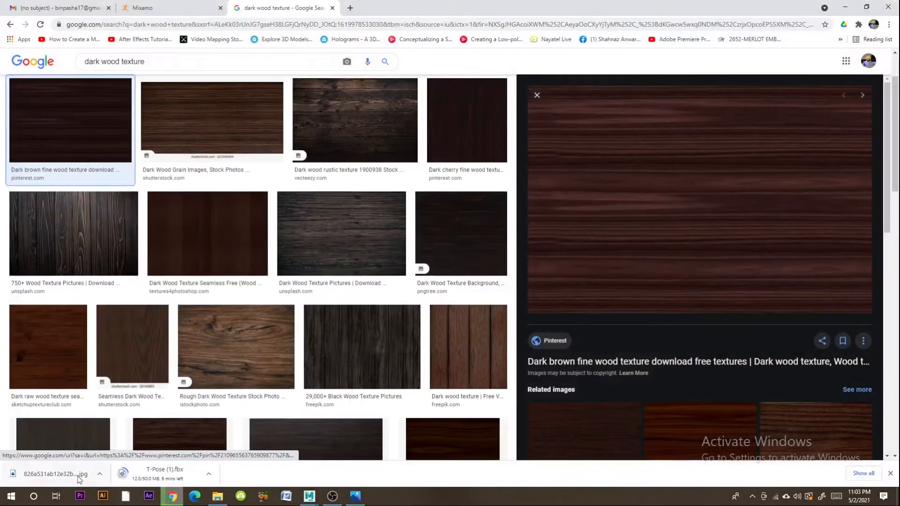
pyautogui.click(172, 496)
pyautogui.click(516, 304)
pyautogui.scroll(10, 529, 291)
pyautogui.keyDown('alt'); pyautogui.moveTo(488, 332); pyautogui.dragTo(532, 340); pyautogui.keyUp('alt')
pyautogui.scroll(-6, 554, 331)
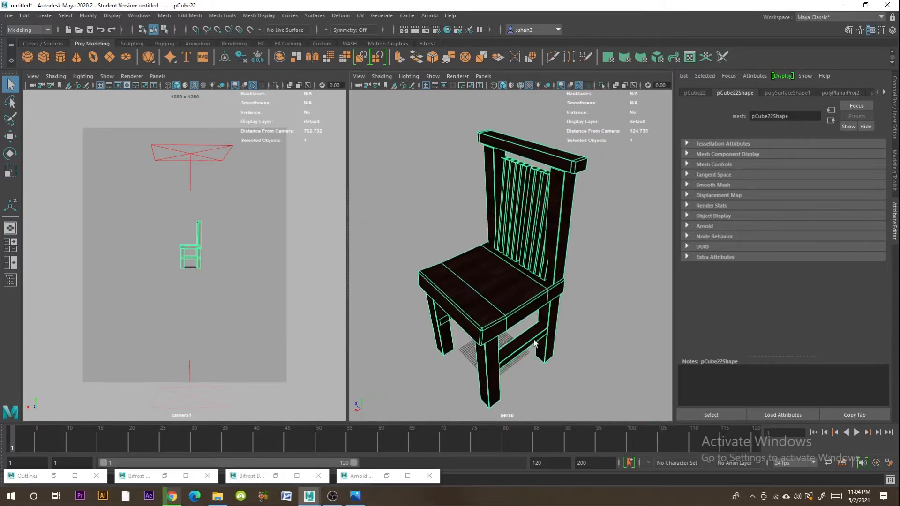
# - Render the camera view in the Arnold RenderView and examine the chair's seat and edges up close
pyautogui.click(198, 153)
pyautogui.click(434, 17)
pyautogui.click(449, 35)
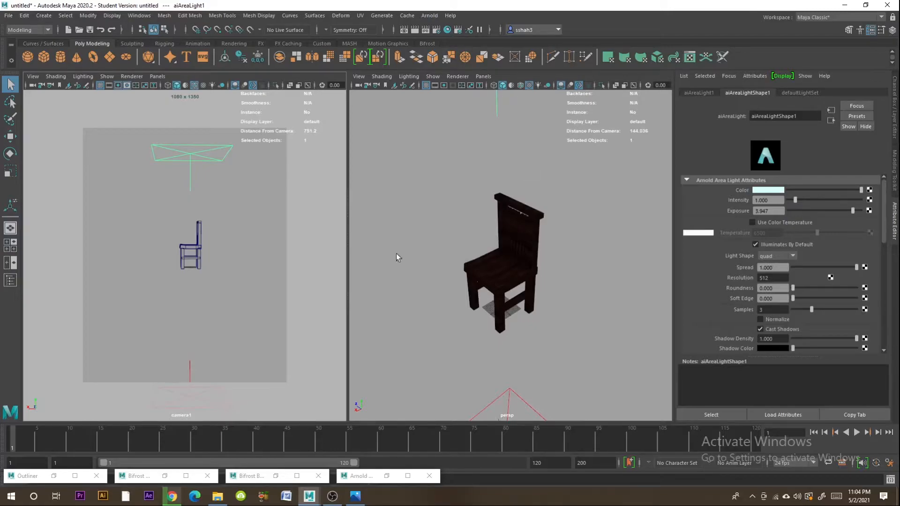
pyautogui.click(387, 476)
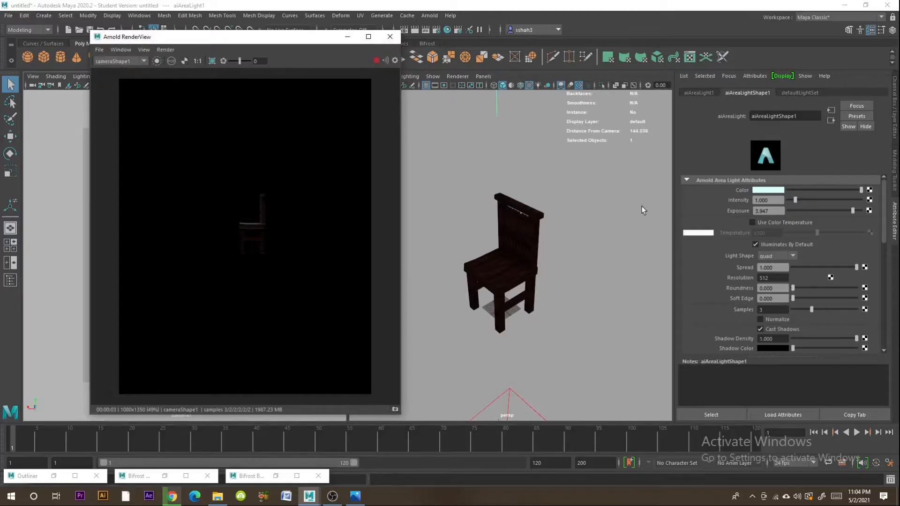
pyautogui.click(510, 399)
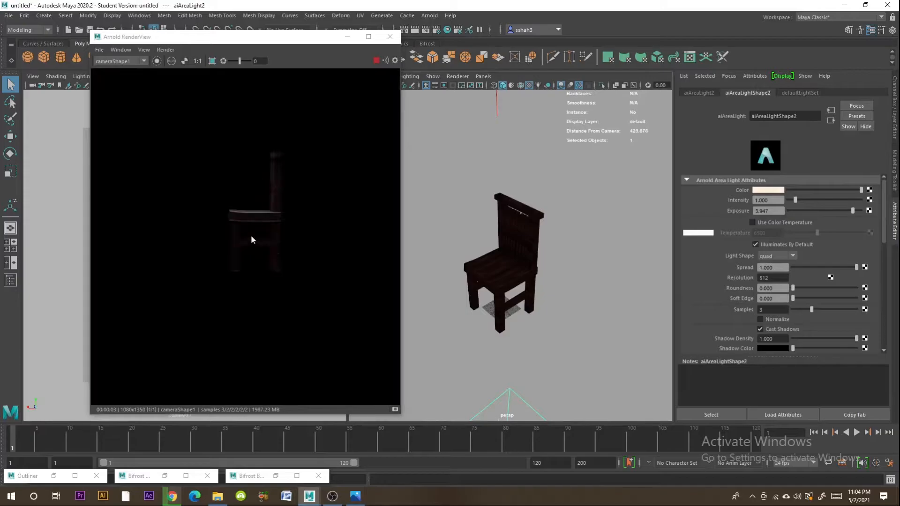
pyautogui.scroll(8, 252, 235)
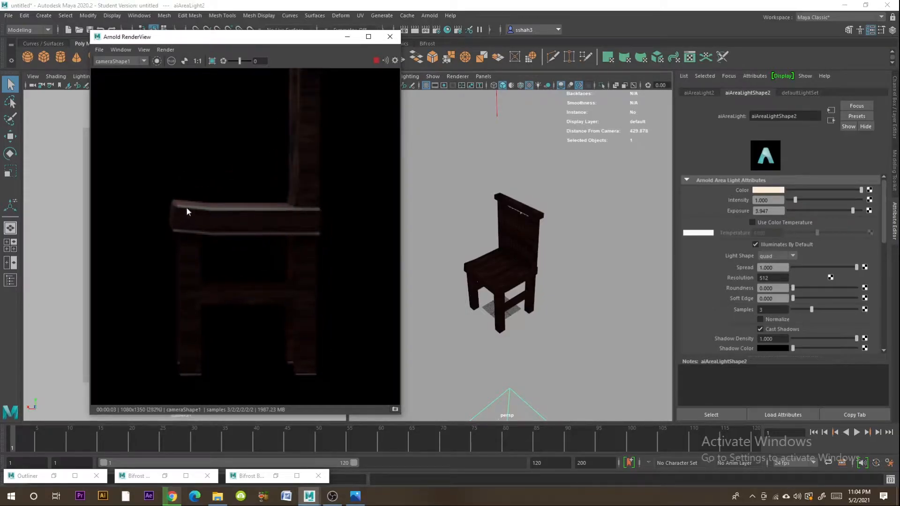
pyautogui.scroll(8, 530, 280)
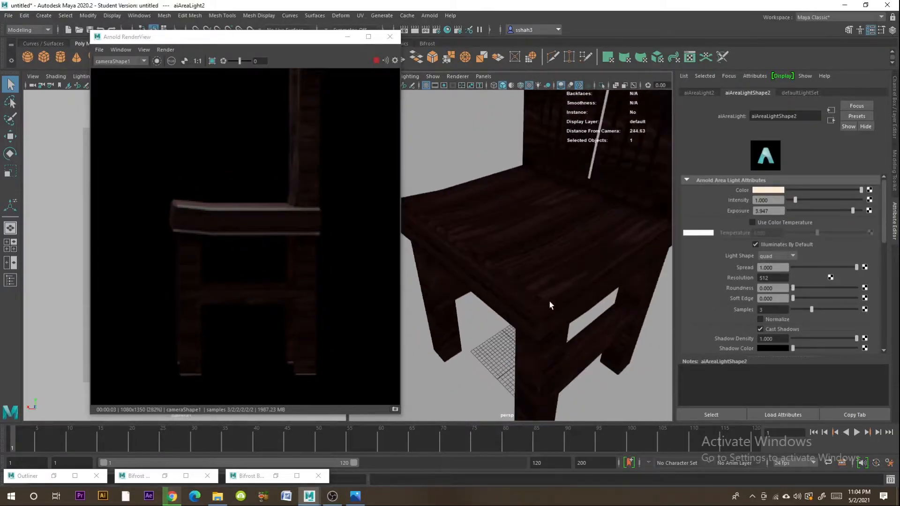
# - Select the side faces of the chair's seat together with their narrow bevel faces
pyautogui.click(566, 313)
pyautogui.scroll(4, 566, 313)
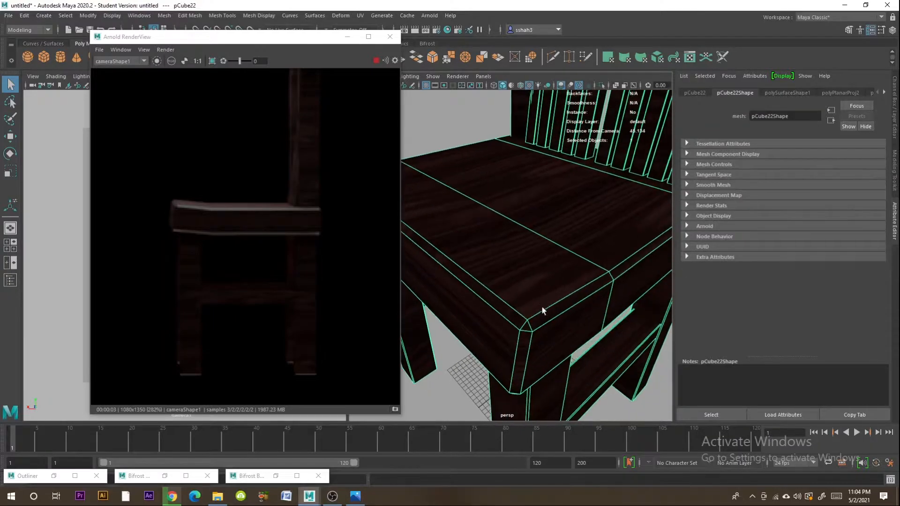
pyautogui.moveTo(536, 306); pyautogui.dragTo(539, 274, button='right')
pyautogui.click(511, 323)
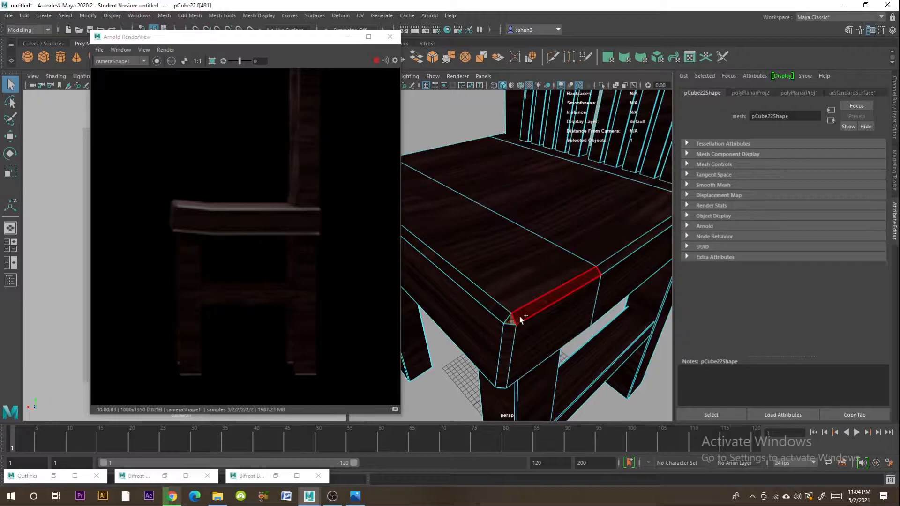
pyautogui.keyDown('shift'); pyautogui.click(520, 319); pyautogui.keyUp('shift')
pyautogui.keyDown('shift'); pyautogui.click(511, 343); pyautogui.keyUp('shift')
pyautogui.keyDown('shift'); pyautogui.click(525, 343); pyautogui.keyUp('shift')
pyautogui.keyDown('alt'); pyautogui.moveTo(569, 342); pyautogui.dragTo(544, 319); pyautogui.keyUp('alt')
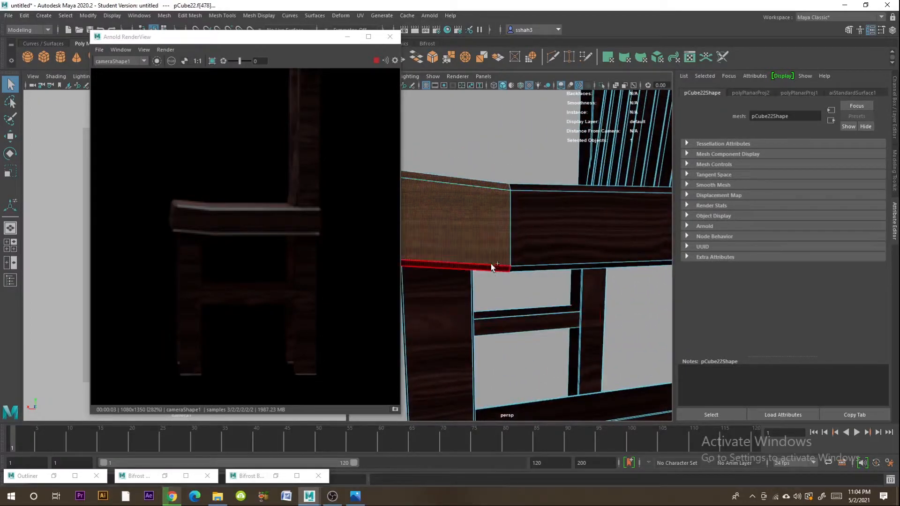
pyautogui.keyDown('alt'); pyautogui.moveTo(536, 190); pyautogui.dragTo(547, 249); pyautogui.keyUp('alt')
pyautogui.keyDown('shift'); pyautogui.click(544, 271); pyautogui.keyUp('shift')
pyautogui.moveTo(541, 291)
pyautogui.keyDown('alt'); pyautogui.mouseDown()
pyautogui.moveTo(553, 296)
pyautogui.moveTo(542, 295)
pyautogui.mouseUp(); pyautogui.keyUp('alt')
# - Apply a Z-axis planar UV projection to the selected seat side faces and resize it to about 42 wide and 31 high
pyautogui.click(360, 16)
pyautogui.click(385, 128)
pyautogui.keyDown('alt'); pyautogui.moveTo(442, 185); pyautogui.dragTo(539, 206); pyautogui.keyUp('alt')
pyautogui.press('q')
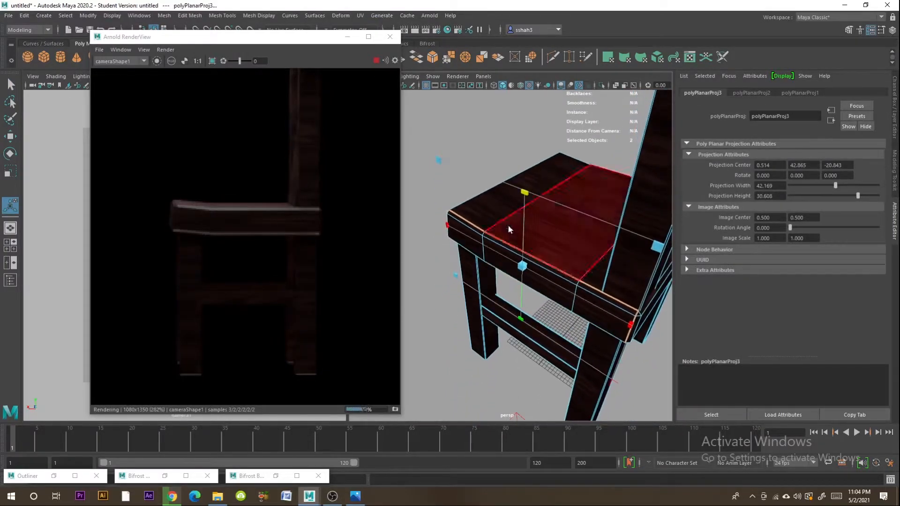
pyautogui.click(539, 206)
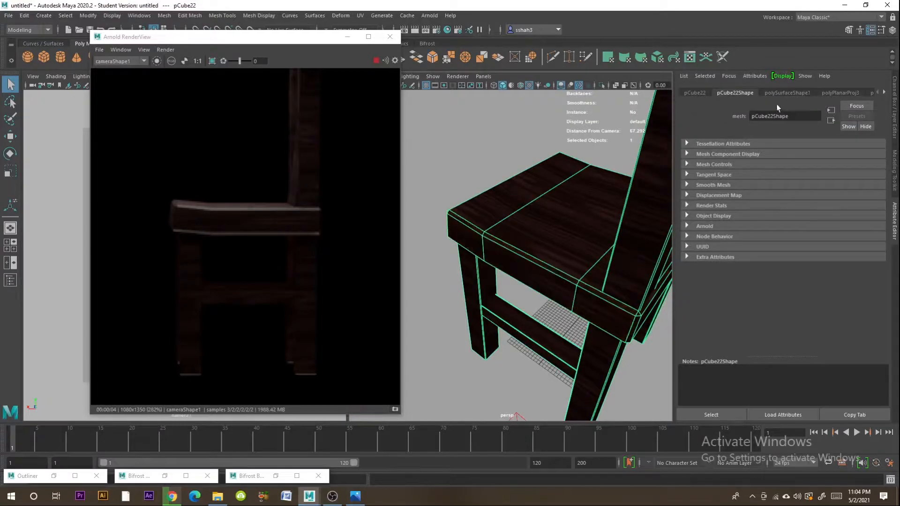
# - Set the specular weight of the chair's wood material to 0 and check the chair in the Arnold render
pyautogui.scroll(-5, 789, 91)
pyautogui.moveTo(802, 255); pyautogui.dragTo(776, 255)
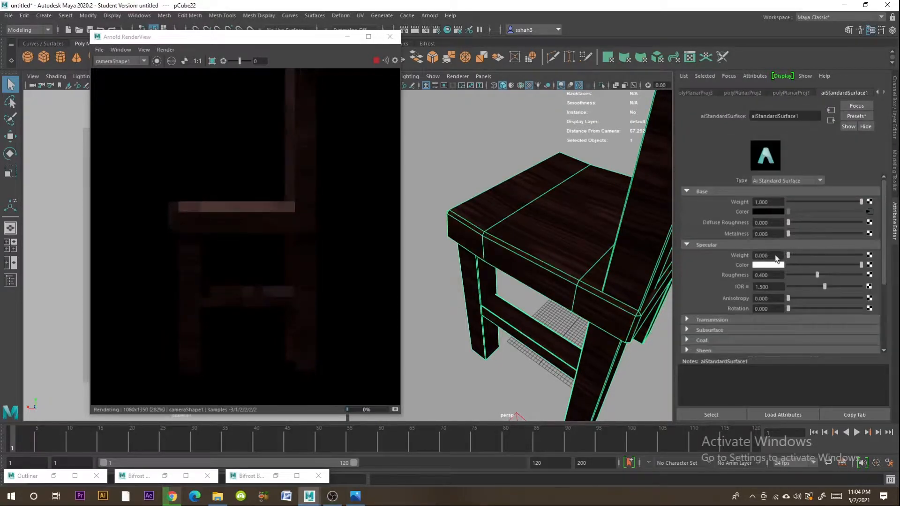
pyautogui.scroll(-5, 459, 171)
pyautogui.scroll(-2, 281, 217)
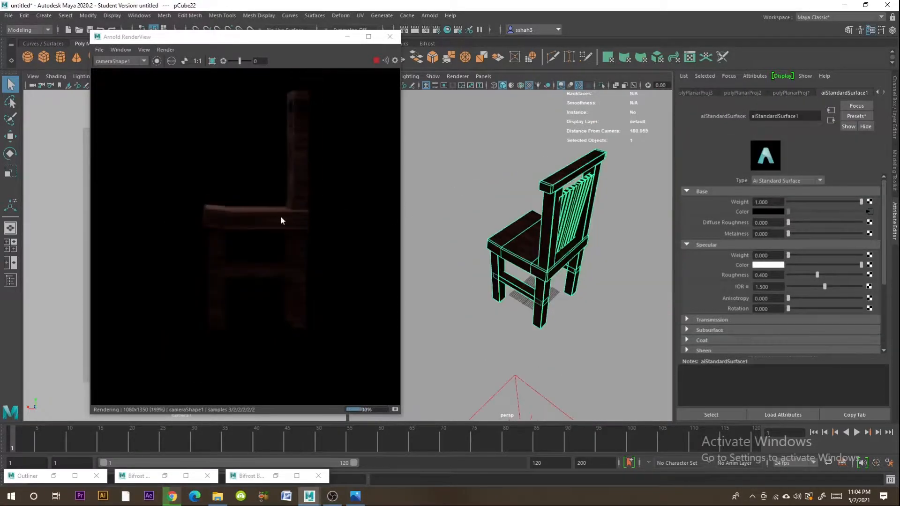
pyautogui.moveTo(271, 247); pyautogui.dragTo(249, 264)
# - Set the exposure of the area light above the chair to 5 and scale that light up
pyautogui.scroll(-4, 277, 252)
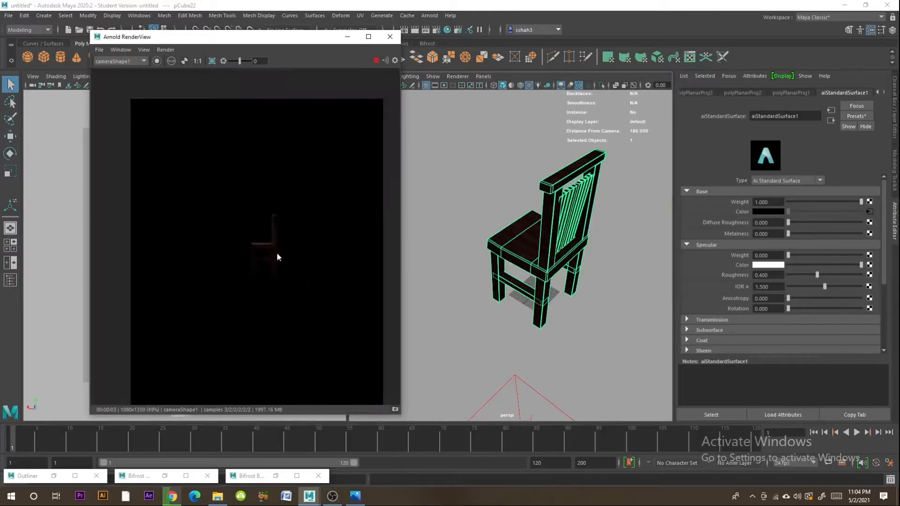
pyautogui.keyDown('alt'); pyautogui.moveTo(548, 315); pyautogui.dragTo(550, 230, button='middle'); pyautogui.keyUp('alt')
pyautogui.click(535, 359)
pyautogui.click(531, 361)
pyautogui.scroll(-5, 595, 244)
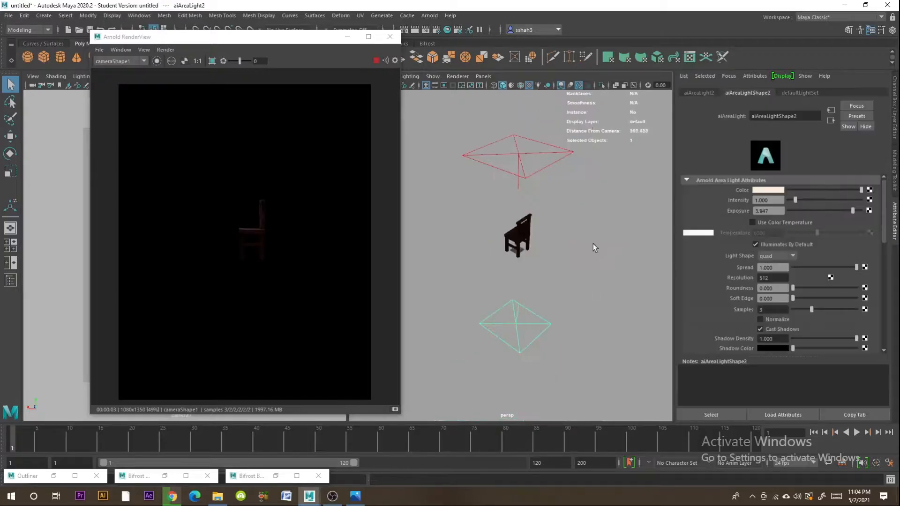
pyautogui.click(517, 190)
pyautogui.click(11, 172)
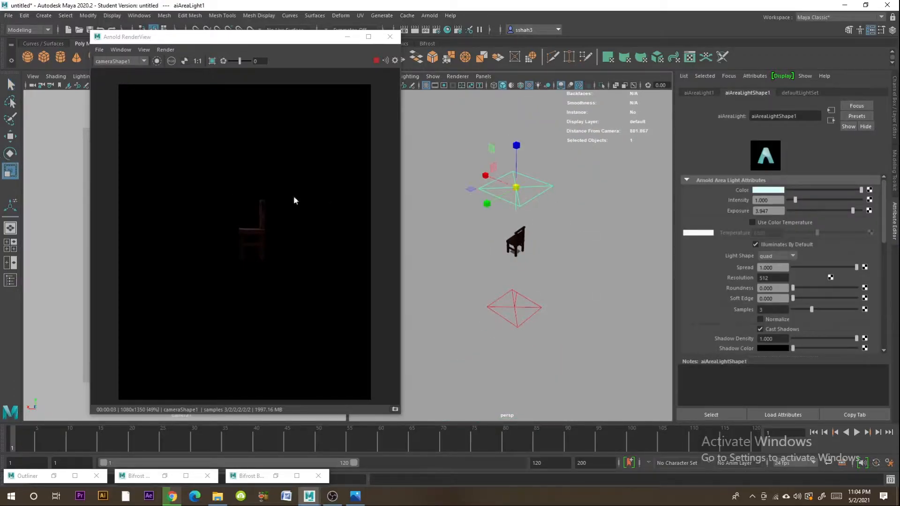
pyautogui.moveTo(846, 212); pyautogui.dragTo(865, 211)
pyautogui.moveTo(534, 191)
pyautogui.mouseDown(button='middle')
pyautogui.moveTo(581, 193)
pyautogui.moveTo(538, 198)
pyautogui.mouseUp(button='middle')
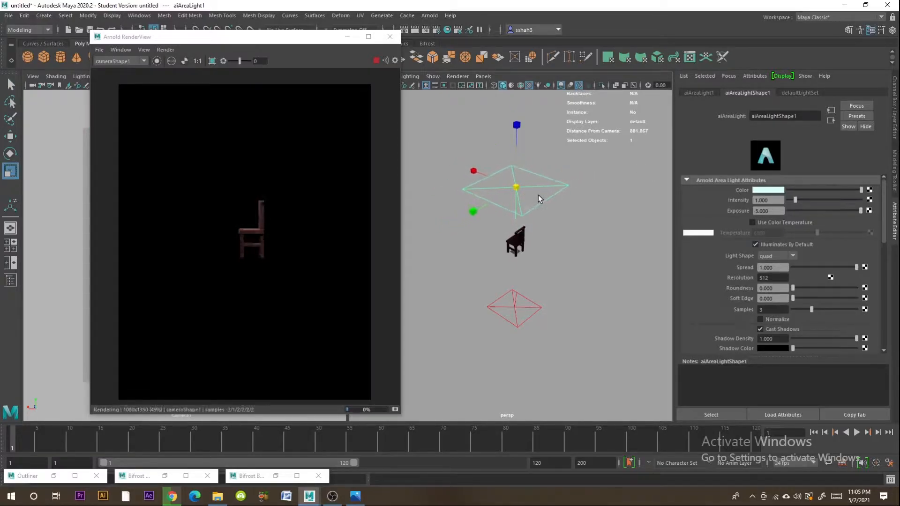
# - Check the upper and lower area lights around the chair, review the render and close the Arnold RenderView
pyautogui.click(518, 307)
pyautogui.moveTo(554, 309); pyautogui.dragTo(517, 311, button='middle')
pyautogui.click(513, 187)
pyautogui.moveTo(515, 190)
pyautogui.mouseDown(button='middle')
pyautogui.moveTo(484, 190)
pyautogui.moveTo(510, 192)
pyautogui.mouseUp(button='middle')
pyautogui.click(487, 245)
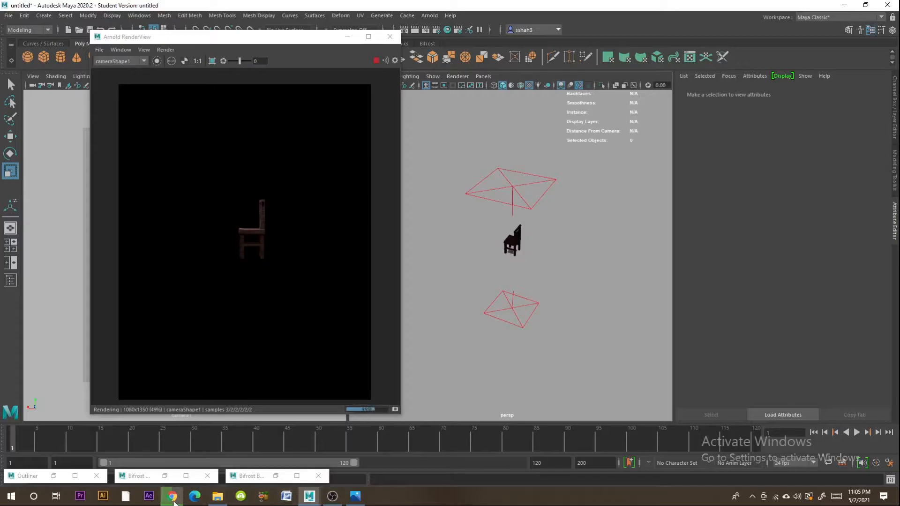
pyautogui.keyDown('alt'); pyautogui.moveTo(619, 287); pyautogui.dragTo(532, 318); pyautogui.keyUp('alt')
pyautogui.scroll(7, 531, 318)
pyautogui.moveTo(243, 41); pyautogui.dragTo(744, 117)
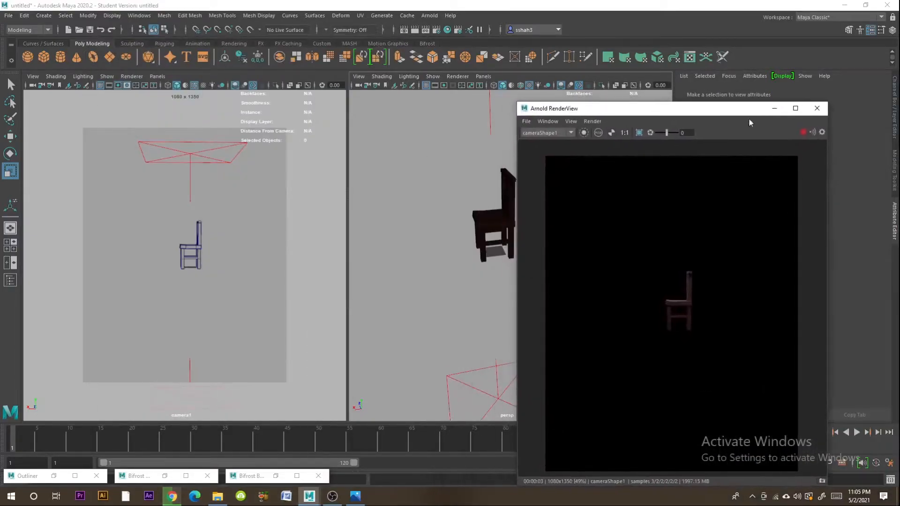
pyautogui.click(817, 108)
# - Create a polygon plane at the chair's base and scale it uniformly to about 375.6
pyautogui.keyDown('alt'); pyautogui.moveTo(554, 253); pyautogui.dragTo(518, 301); pyautogui.keyUp('alt')
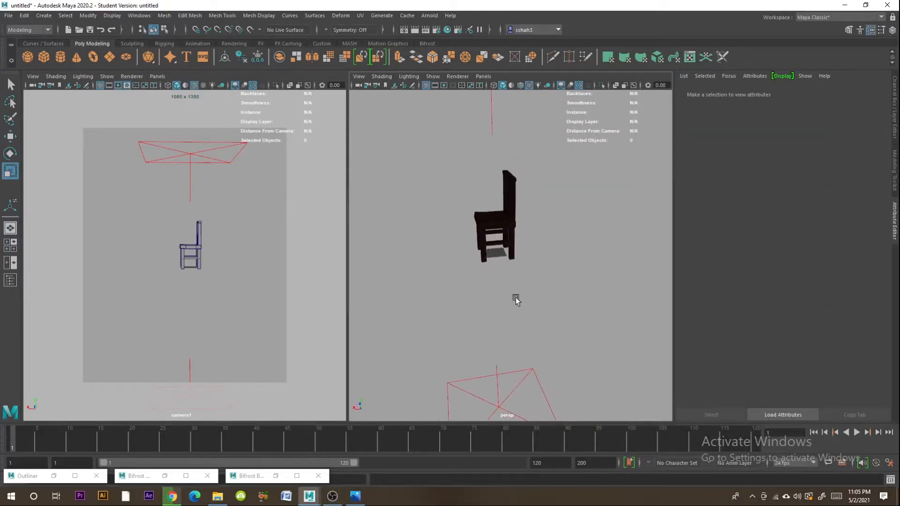
pyautogui.keyDown('alt'); pyautogui.moveTo(376, 226); pyautogui.dragTo(453, 264); pyautogui.keyUp('alt')
pyautogui.keyDown('alt'); pyautogui.moveTo(507, 299); pyautogui.dragTo(504, 322); pyautogui.keyUp('alt')
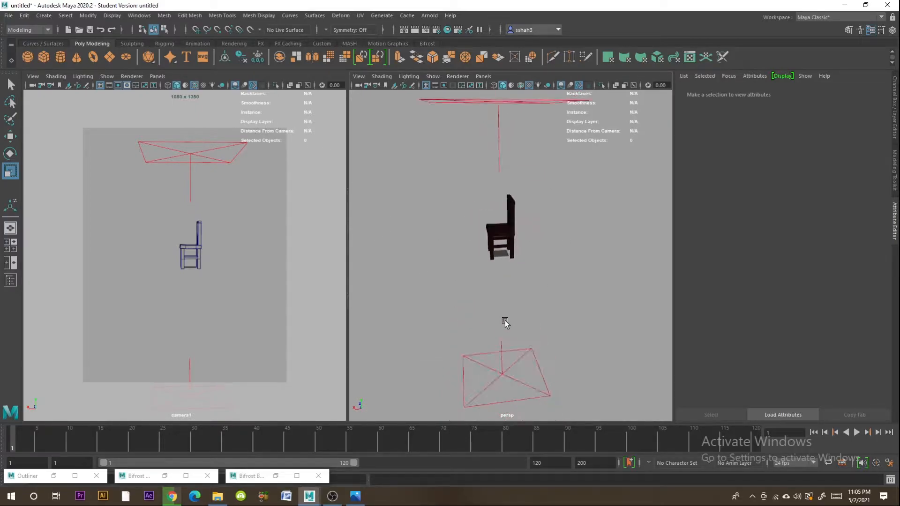
pyautogui.click(110, 60)
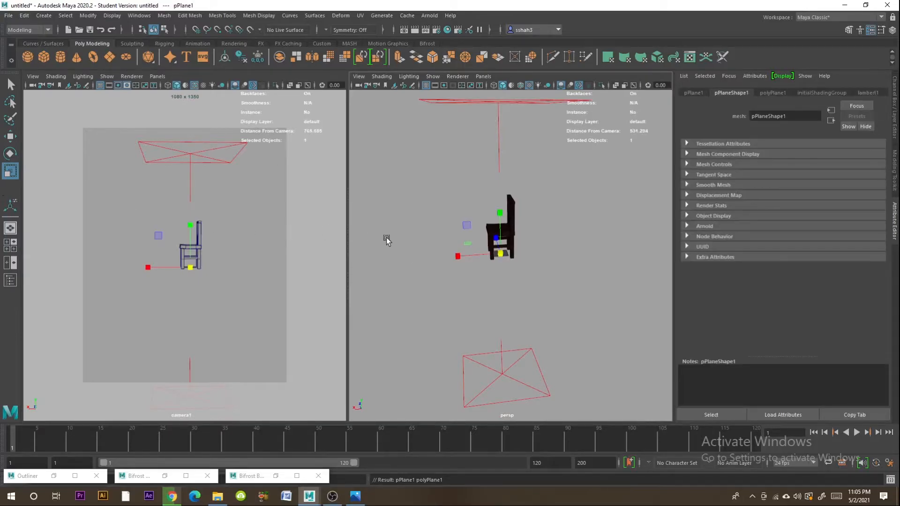
pyautogui.moveTo(499, 259); pyautogui.dragTo(630, 291)
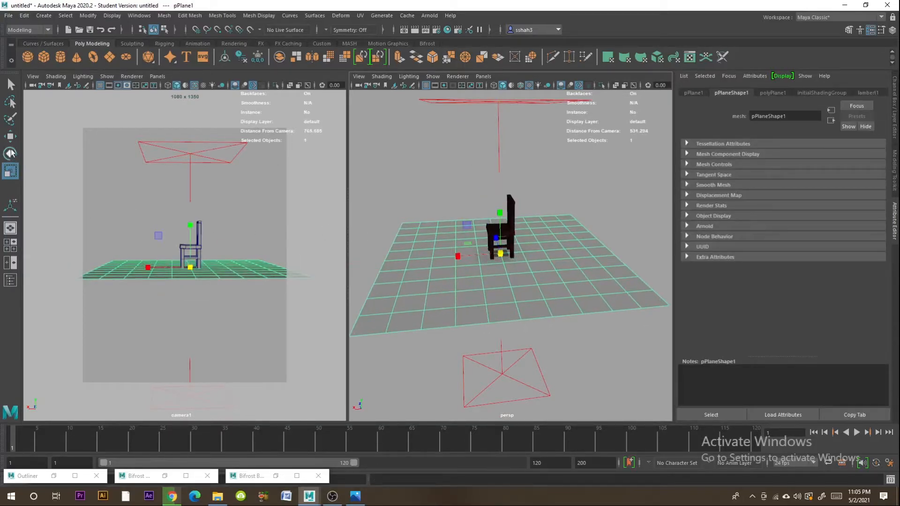
# - Stand the plane upright by setting its X rotation to -90
pyautogui.click(12, 154)
pyautogui.moveTo(504, 245); pyautogui.dragTo(511, 289)
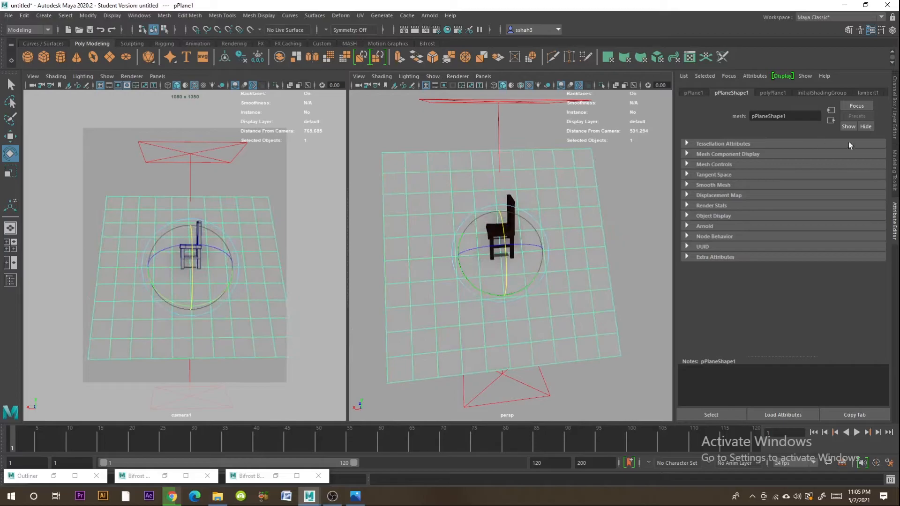
pyautogui.click(897, 121)
pyautogui.doubleClick(872, 125)
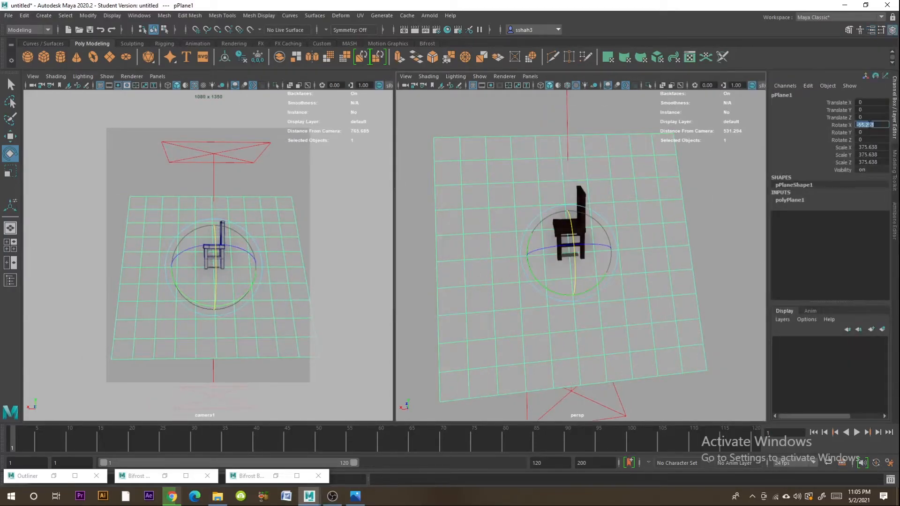
pyautogui.write('-90')
pyautogui.press('Return')
# - Move the upright plane about 179.6 units along Z and scale it to about 664 so it fills the camera frame
pyautogui.click(10, 136)
pyautogui.moveTo(576, 272); pyautogui.dragTo(663, 302)
pyautogui.press('r')
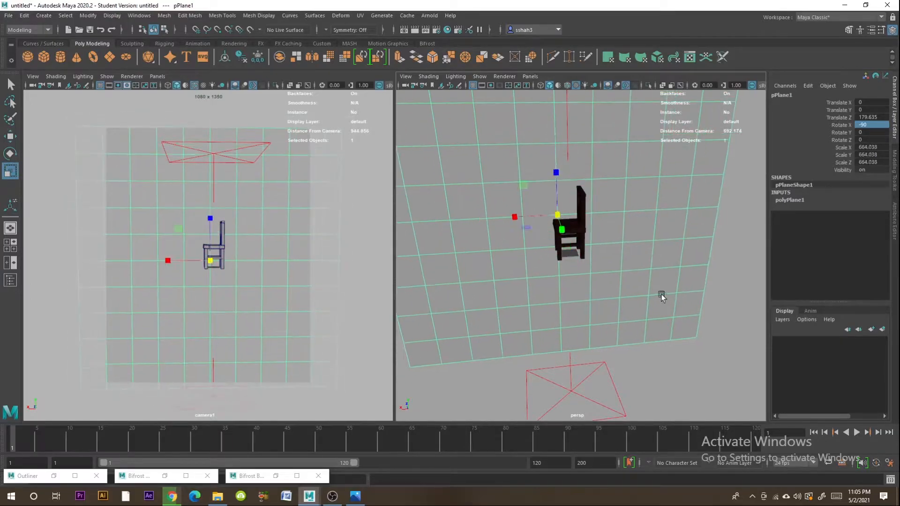
pyautogui.click(757, 258)
pyautogui.click(651, 248)
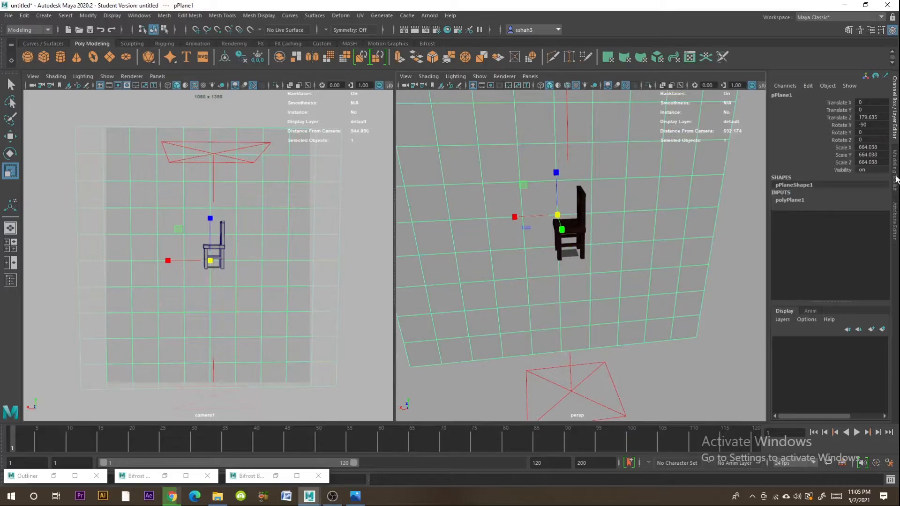
# - Assign a new Standard Surface material to the backdrop plane and change its type to Ai Standard Surface
pyautogui.click(896, 209)
pyautogui.moveTo(526, 197); pyautogui.dragTo(609, 411, button='right')
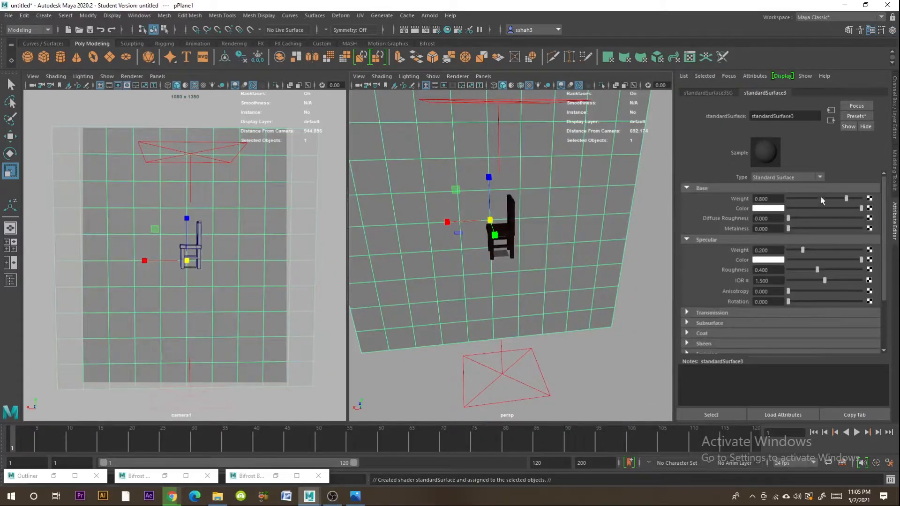
pyautogui.click(820, 177)
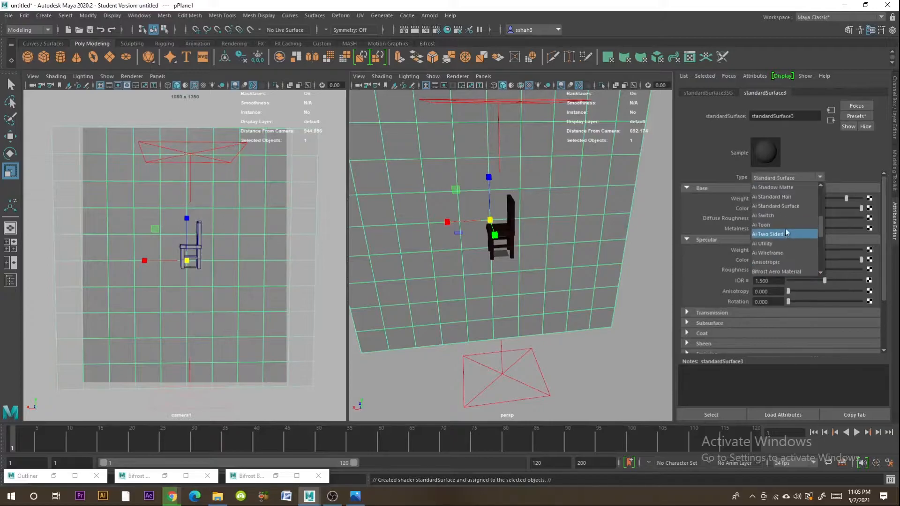
pyautogui.click(788, 206)
# - Connect a File texture to the backdrop material's base color and open its image file browser
pyautogui.click(870, 211)
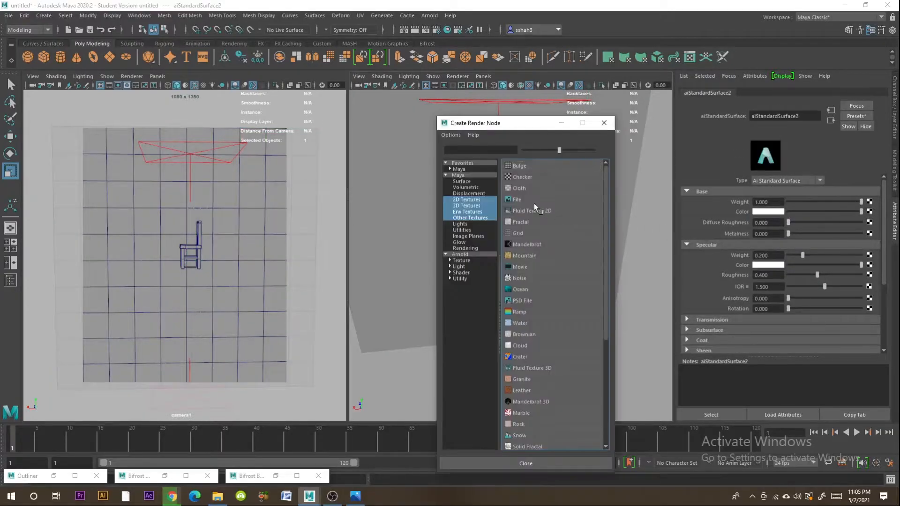
pyautogui.click(540, 210)
pyautogui.click(871, 221)
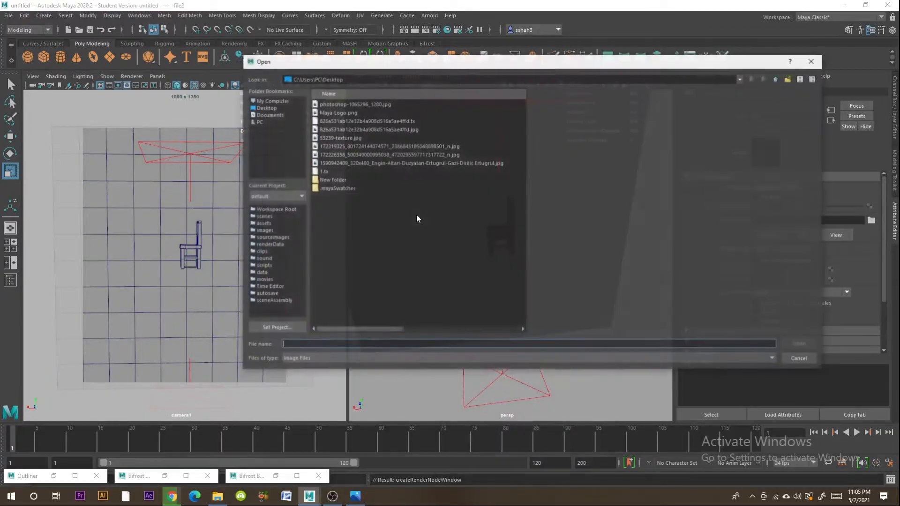
pyautogui.click(328, 104)
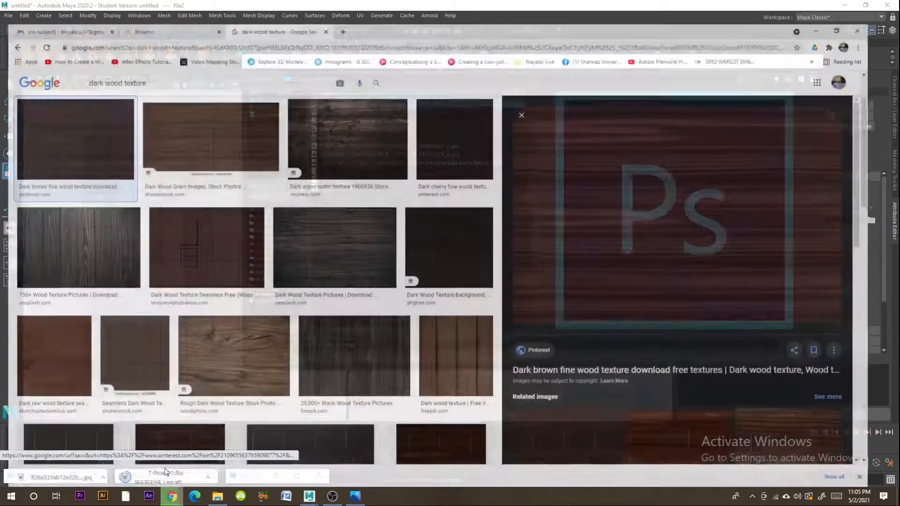
# - Switch to Chrome and search Google Images for "blue sky"
pyautogui.click(172, 496)
pyautogui.moveTo(143, 60); pyautogui.dragTo(3, 65)
pyautogui.write('sk')
pyautogui.press('BackSpace')
pyautogui.press('BackSpace')
pyautogui.write('blue sky')
pyautogui.press('Return')
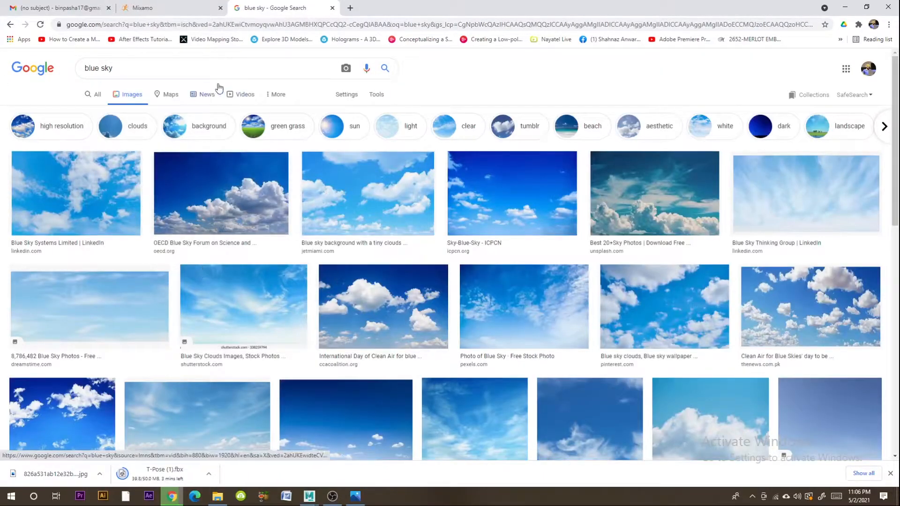
# - Refine the image search to "blue sky 4k" and restrict the results to large images
pyautogui.click(193, 73)
pyautogui.write('4k')
pyautogui.press('Return')
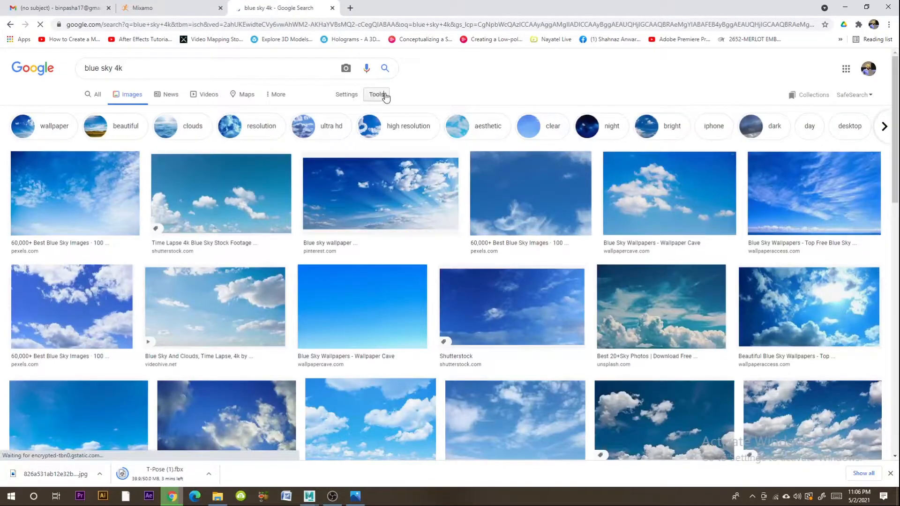
pyautogui.click(376, 94)
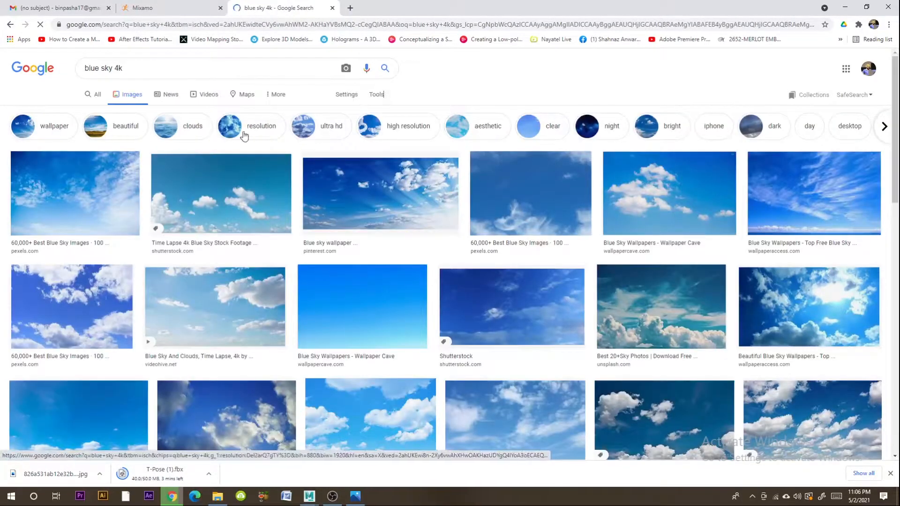
pyautogui.click(84, 111)
pyautogui.click(89, 142)
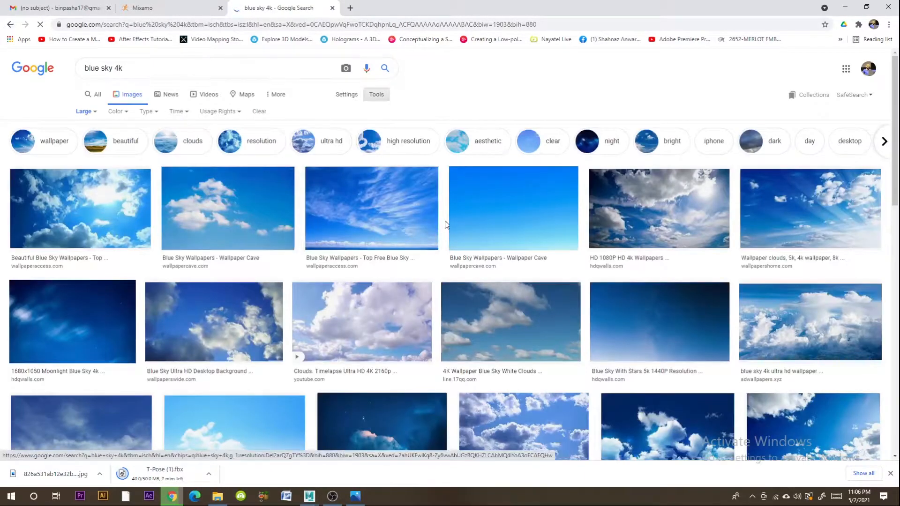
# - Open the 3840 x 2400 blue sky gradation wallpaper from the related images and save it as a JPEG on the Desktop
pyautogui.click(484, 219)
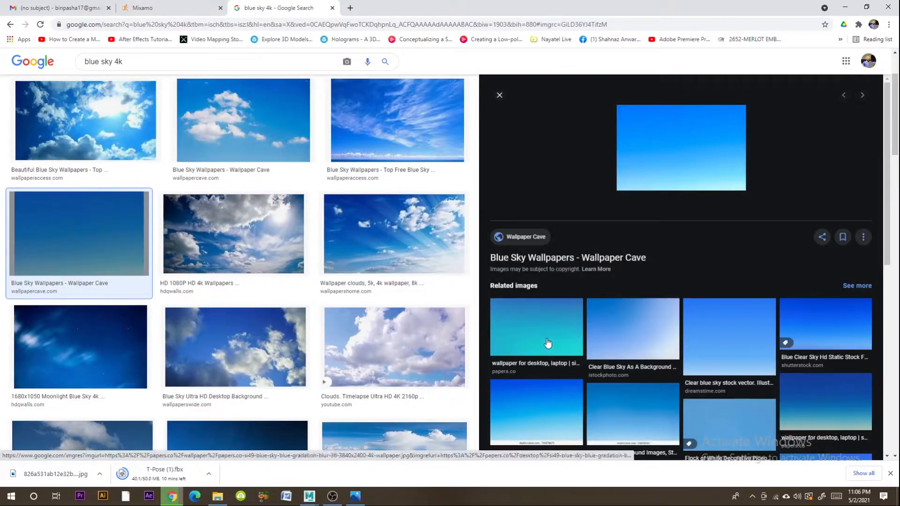
pyautogui.click(573, 314)
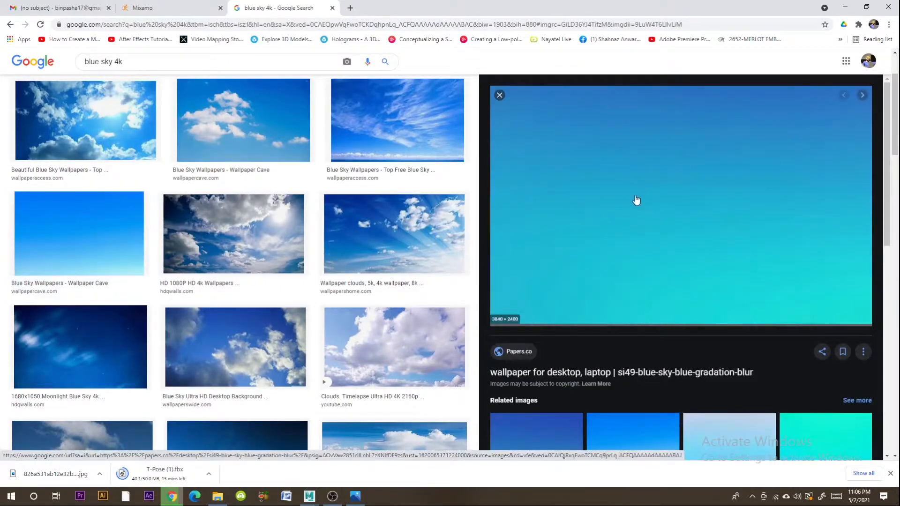
pyautogui.rightClick(604, 189)
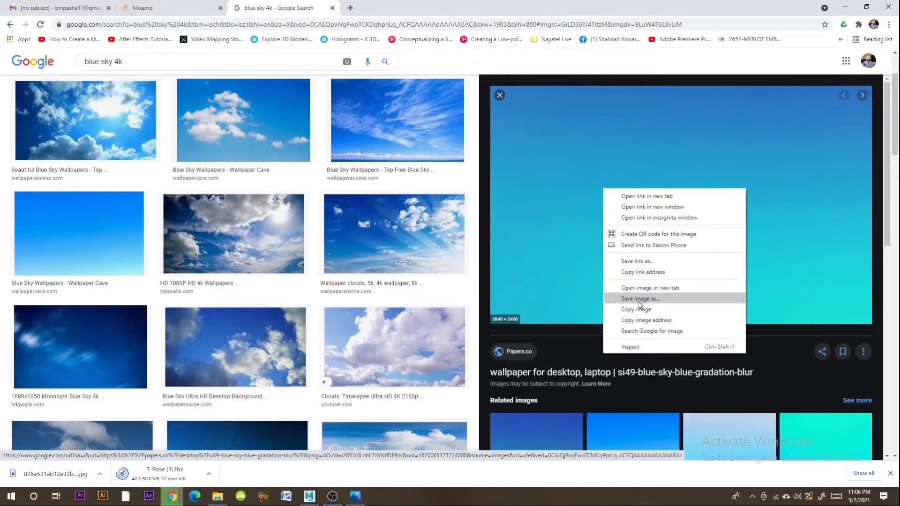
pyautogui.click(640, 299)
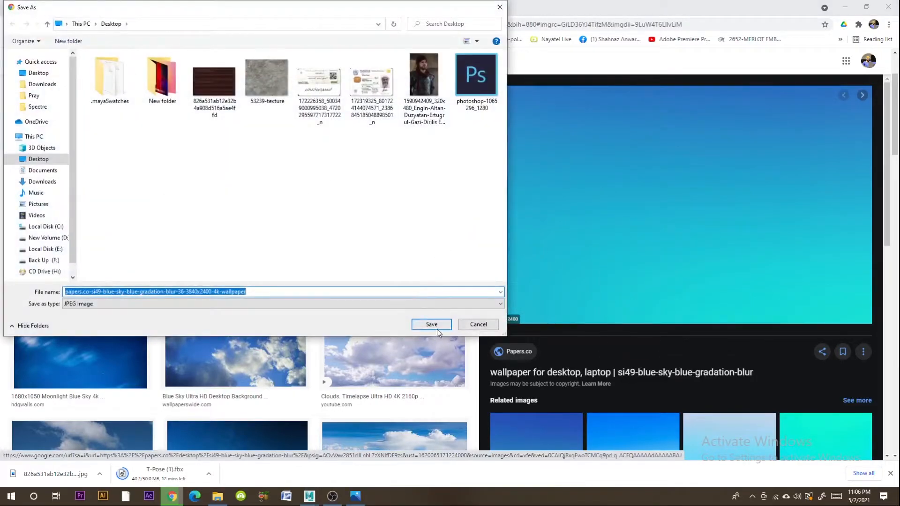
pyautogui.click(436, 329)
# - Back in Maya, load papers.co-si49-blue-sky-blue-gradation-blur-36-3840x2400-4k-wallpaper.jpg as the backdrop's file texture
pyautogui.hotkey('alt', 'Tab')
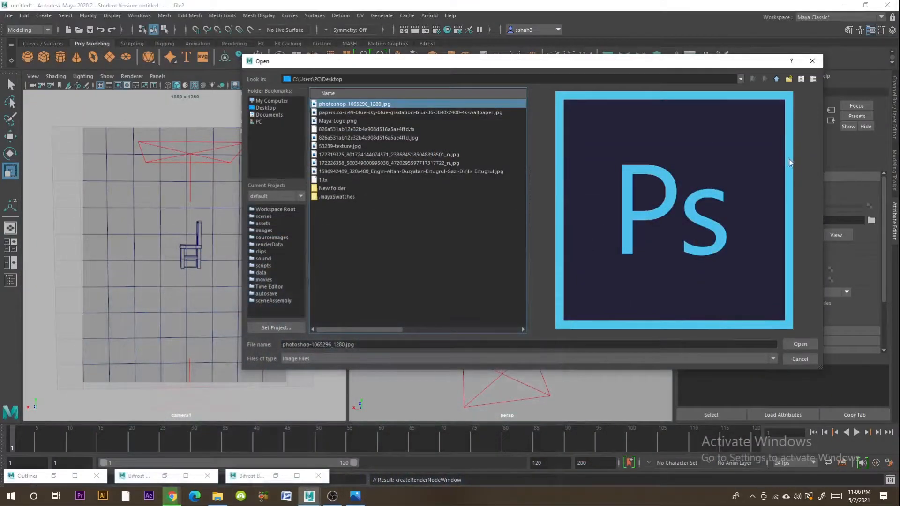
pyautogui.click(340, 146)
pyautogui.click(800, 345)
pyautogui.click(872, 220)
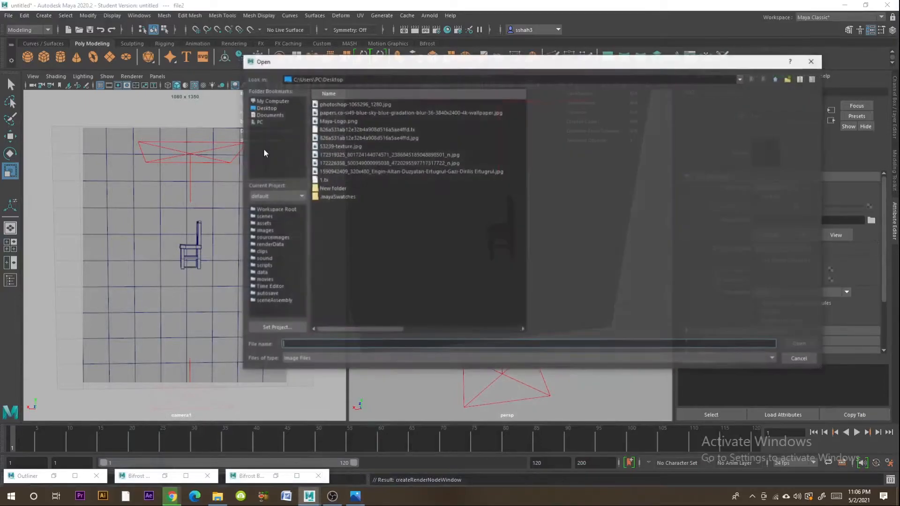
pyautogui.click(399, 112)
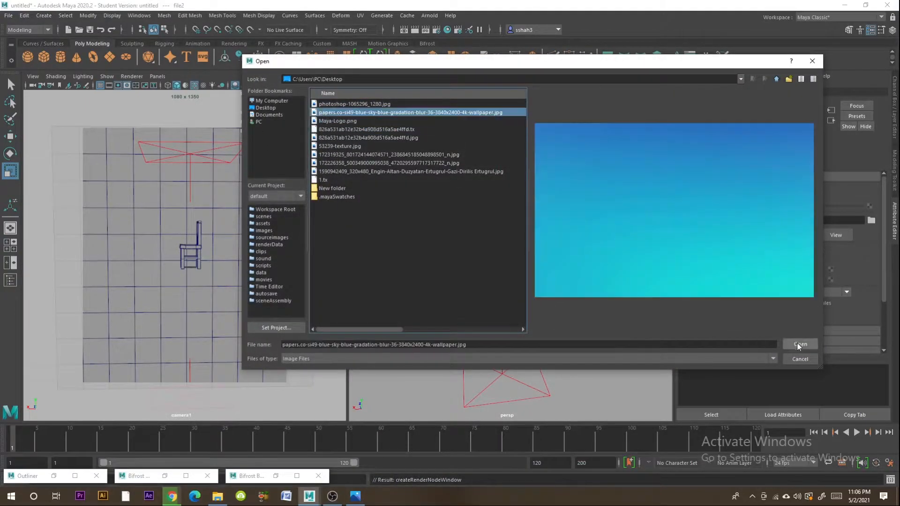
pyautogui.click(800, 345)
# - Select the sky backdrop plane and set its aiStandardSurface2 material's specular weight to 0
pyautogui.click(603, 230)
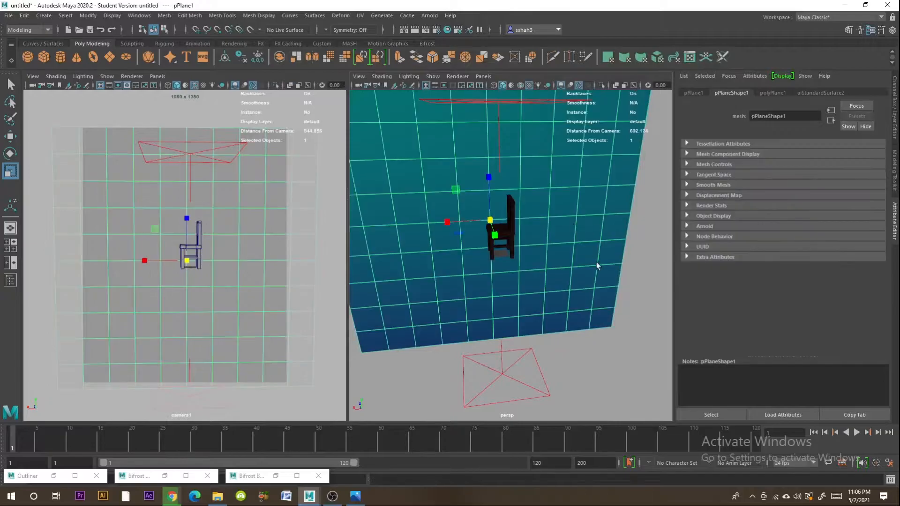
pyautogui.keyDown('alt'); pyautogui.moveTo(597, 264); pyautogui.dragTo(585, 251); pyautogui.keyUp('alt')
pyautogui.click(819, 93)
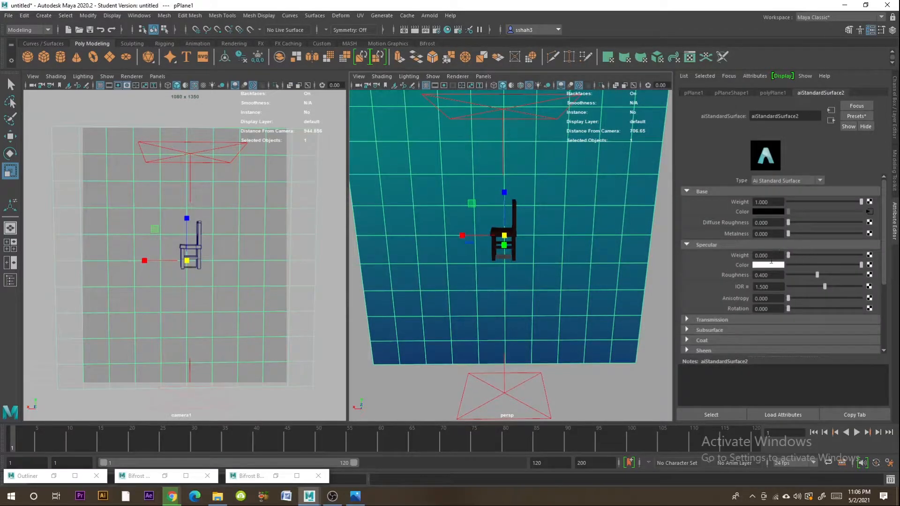
pyautogui.scroll(-5, 758, 271)
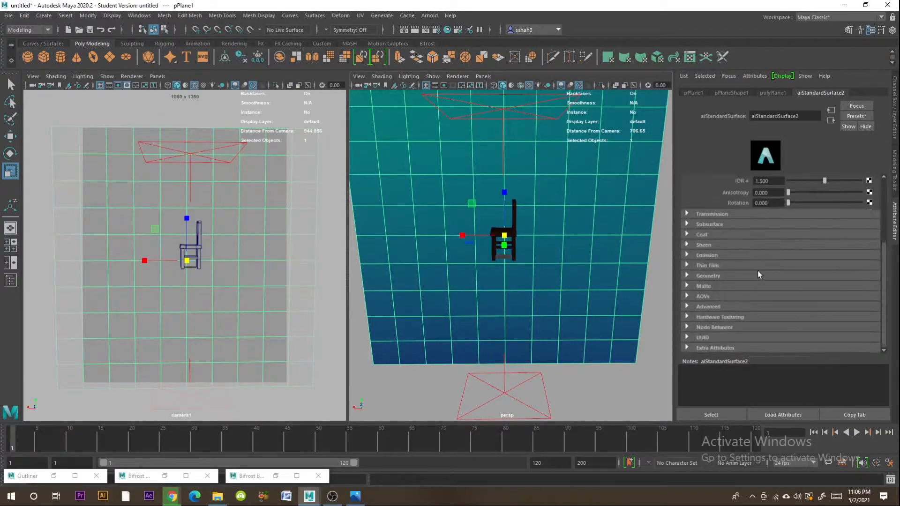
# - Set the backdrop material's emission weight to 1 and map papers.co-si49-blue-sky-blue-gradation-blur-36-3840x2400-4k-wallpaper.jpg to its emission color as a file texture
pyautogui.click(688, 255)
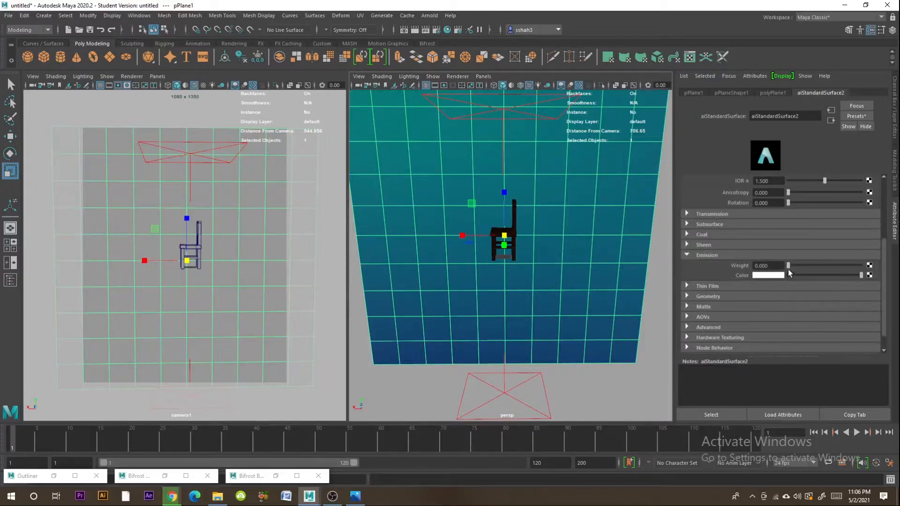
pyautogui.moveTo(789, 266); pyautogui.dragTo(874, 272)
pyautogui.click(870, 276)
pyautogui.click(530, 200)
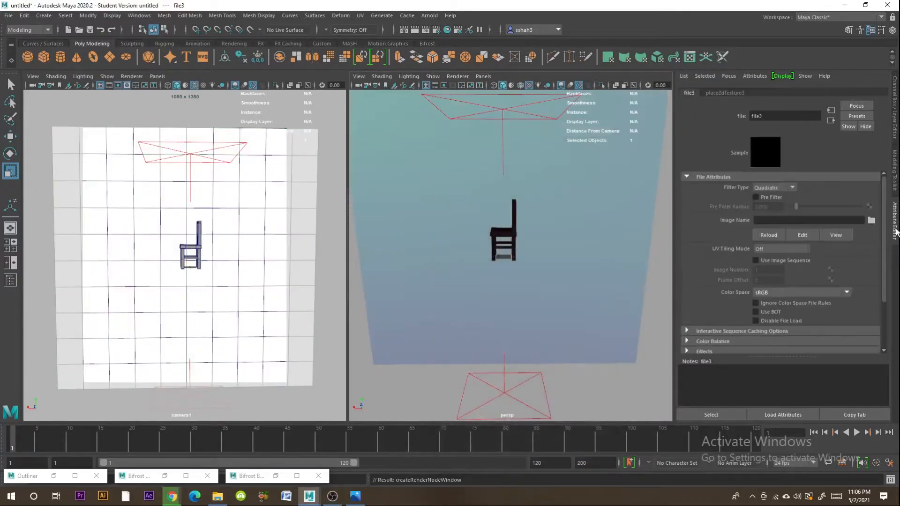
pyautogui.click(871, 221)
pyautogui.click(351, 112)
pyautogui.click(800, 345)
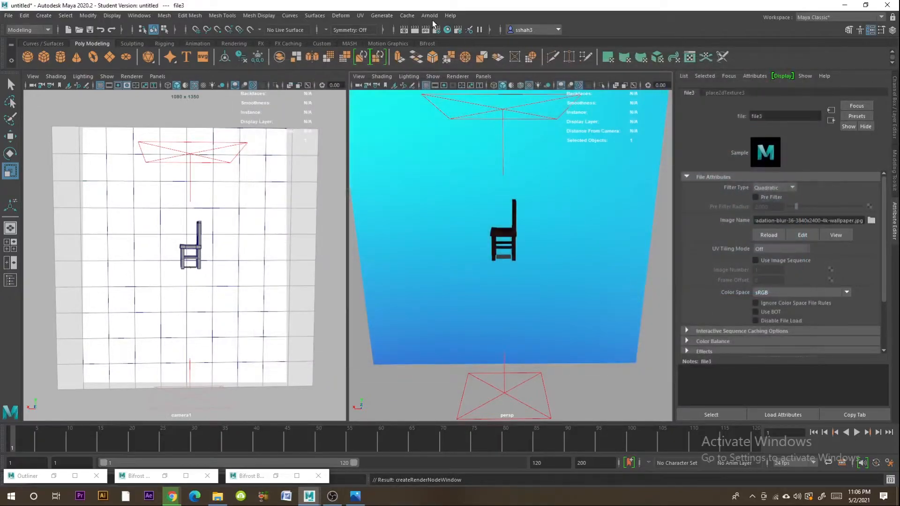
# - Render the cameraShape1 view in Arnold RenderView and move the render window clear of the perspective view
pyautogui.click(430, 16)
pyautogui.press('Escape')
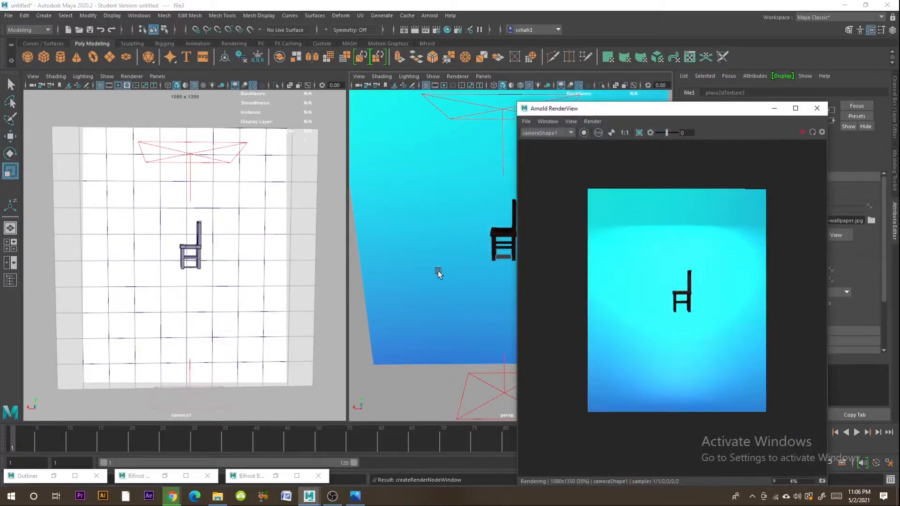
pyautogui.click(438, 271)
pyautogui.moveTo(684, 114); pyautogui.dragTo(197, 86)
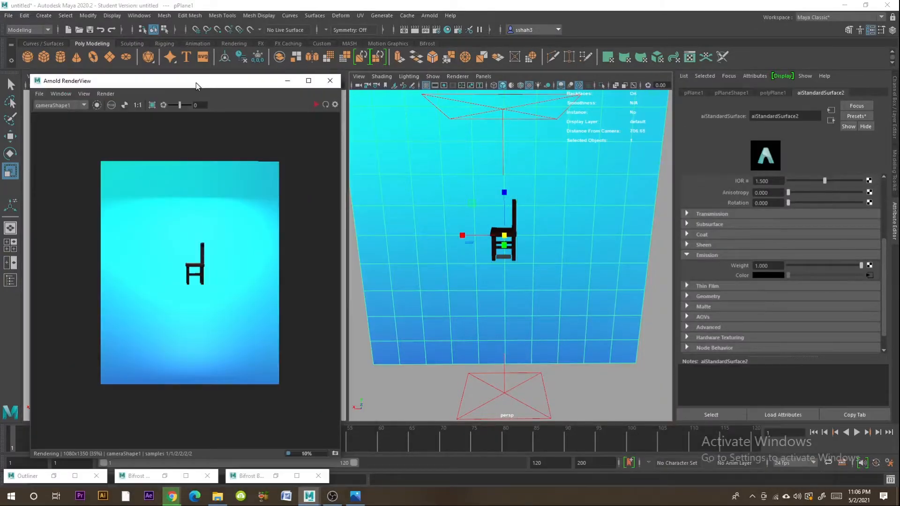
# - Delete the upper and lower area lights to check the render with only the emissive sky backdrop
pyautogui.click(504, 126)
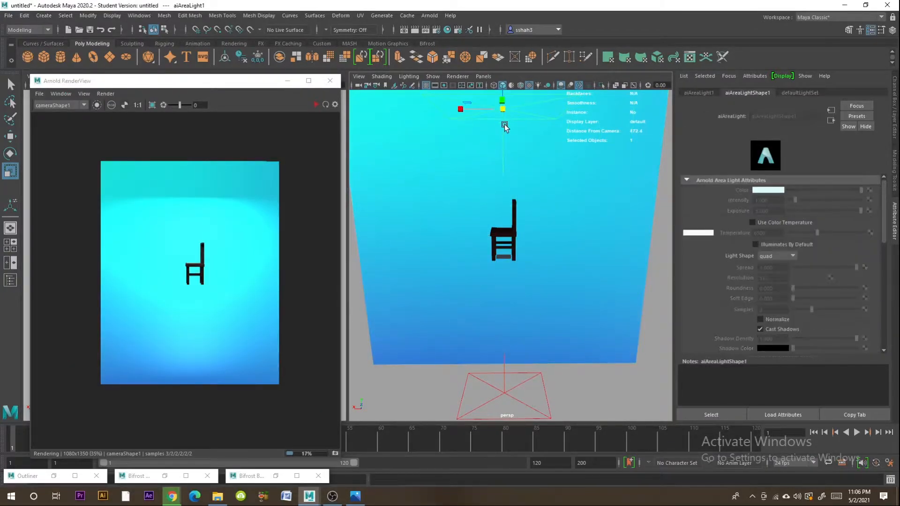
pyautogui.click(505, 395)
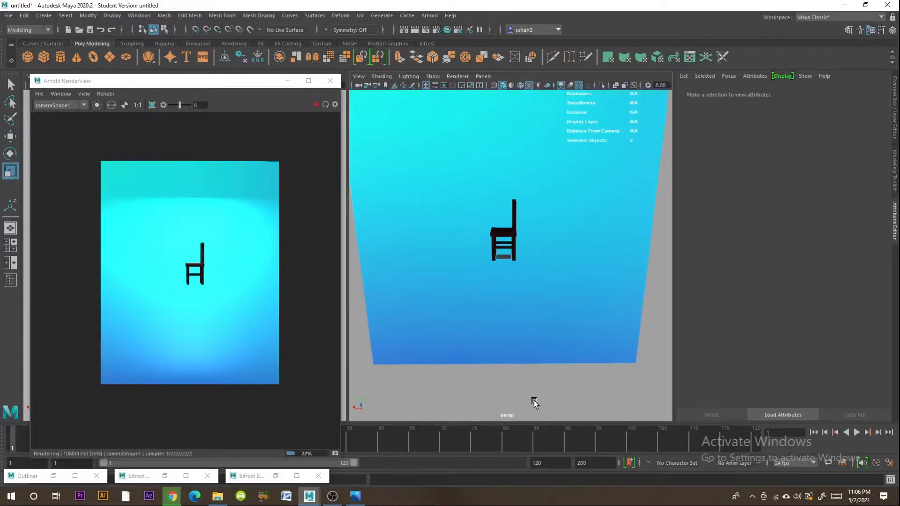
pyautogui.click(533, 337)
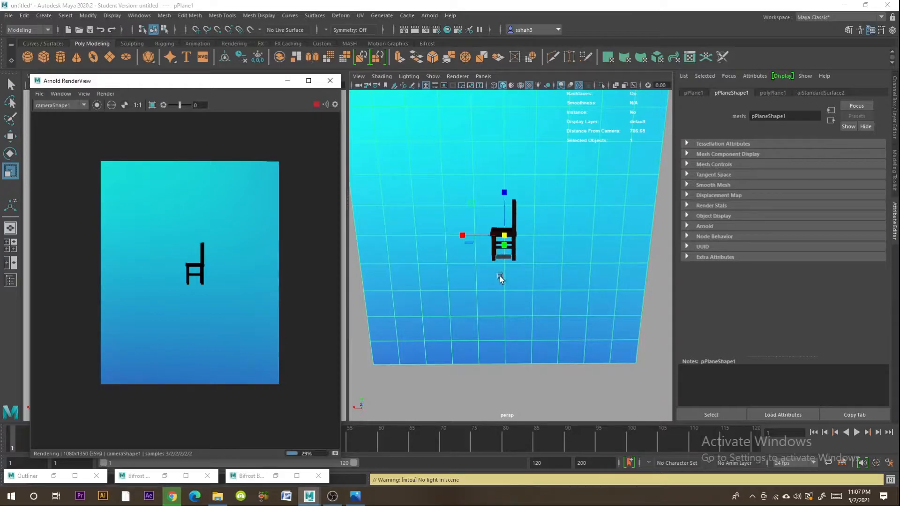
# - Stop the render, undo the deletion of the lower area light and close Arnold RenderView
pyautogui.click(315, 105)
pyautogui.hotkey('ctrl', 'z')
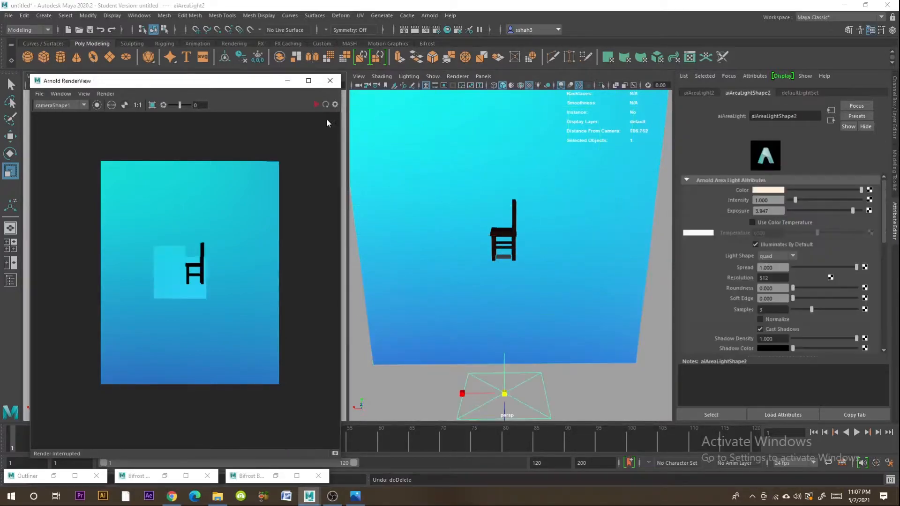
pyautogui.click(330, 80)
# - Delete the blue sky backdrop plane behind the chair
pyautogui.click(549, 237)
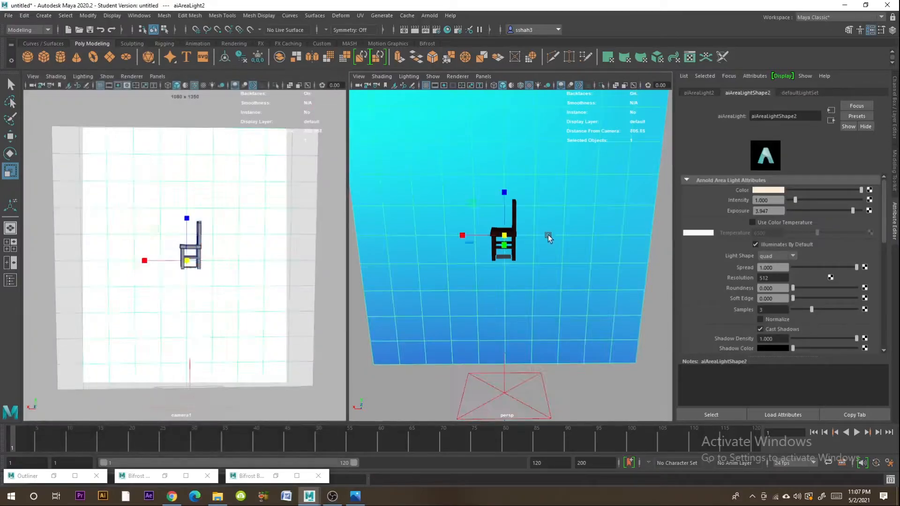
pyautogui.click(660, 323)
pyautogui.click(551, 271)
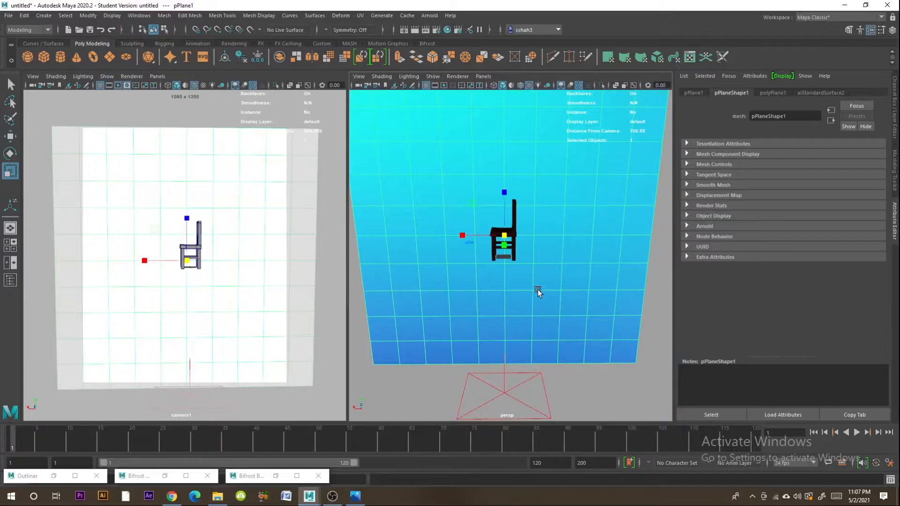
pyautogui.press('Delete')
pyautogui.click(511, 250)
pyautogui.click(468, 315)
# - Locate the downloaded T-Pose (1).fbx through the browser and import it from the Downloads folder into the Maya scene
pyautogui.click(174, 499)
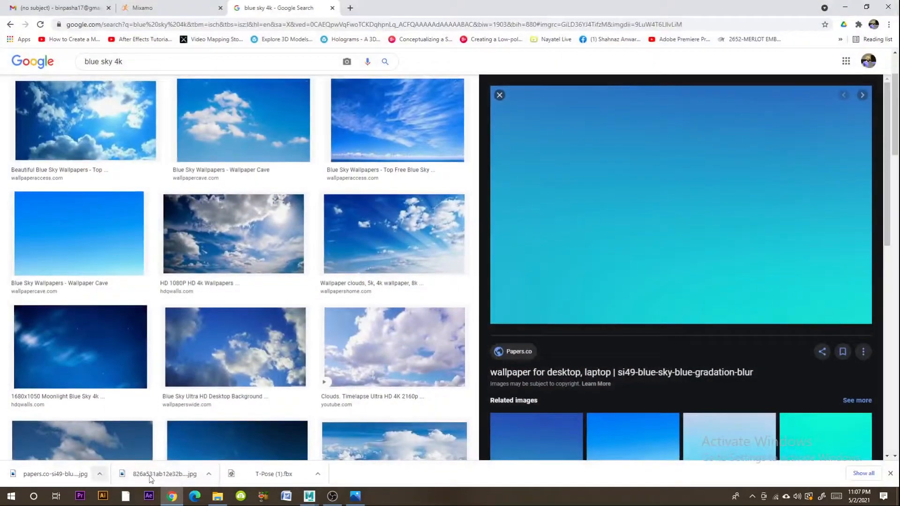
pyautogui.click(317, 474)
pyautogui.click(335, 445)
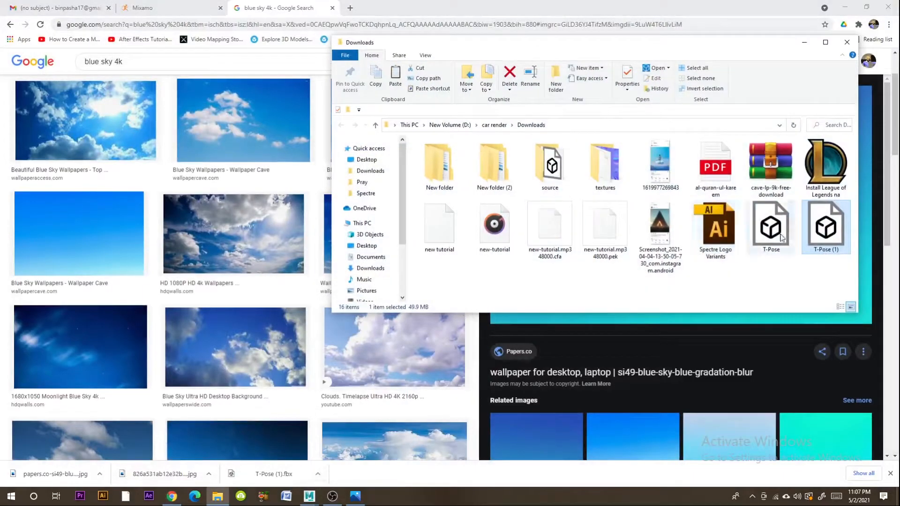
pyautogui.moveTo(827, 230); pyautogui.dragTo(506, 318)
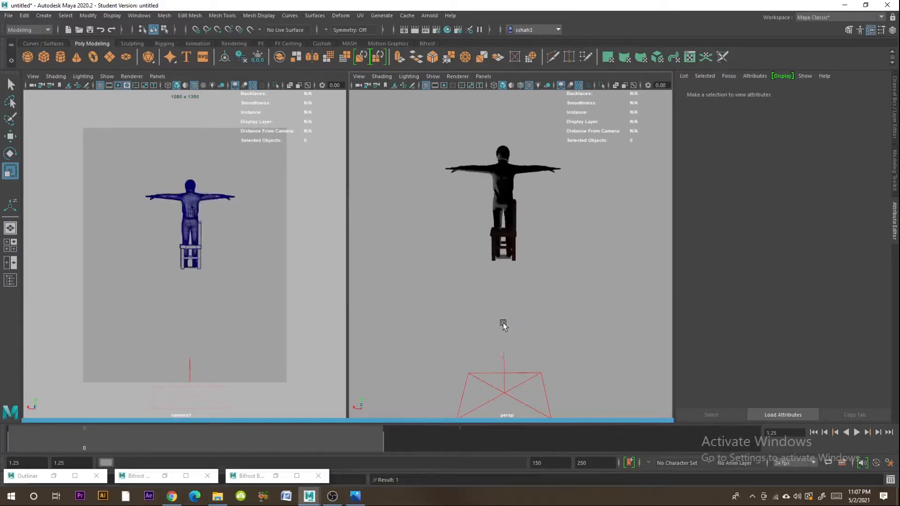
# - Show the scene in wireframe and scale the imported character down to about 0.52 from its Hips joint
pyautogui.click(509, 207)
pyautogui.scroll(10, 510, 211)
pyautogui.keyDown('alt'); pyautogui.moveTo(508, 244); pyautogui.dragTo(553, 261); pyautogui.keyUp('alt')
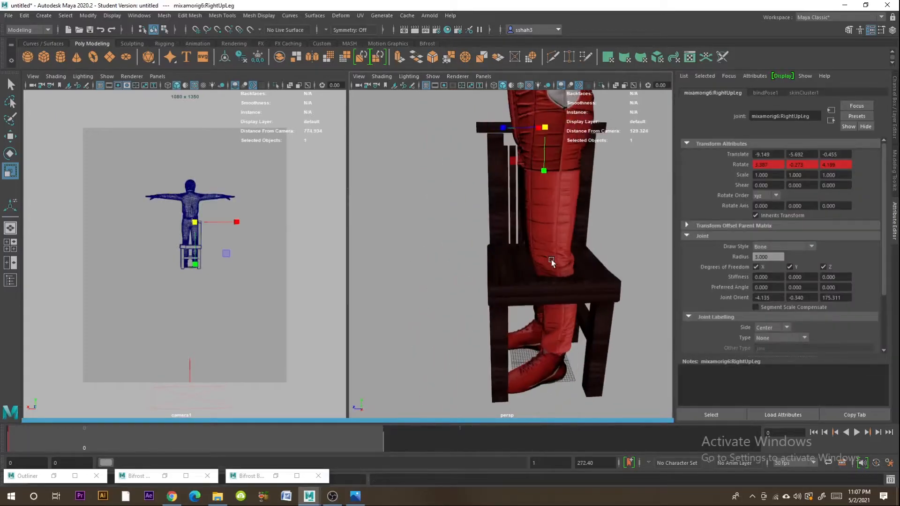
pyautogui.keyDown('alt'); pyautogui.moveTo(552, 262); pyautogui.dragTo(496, 382, button='middle'); pyautogui.keyUp('alt')
pyautogui.keyDown('alt'); pyautogui.moveTo(499, 278); pyautogui.dragTo(538, 277); pyautogui.keyUp('alt')
pyautogui.scroll(-4, 557, 299)
pyautogui.press('4')
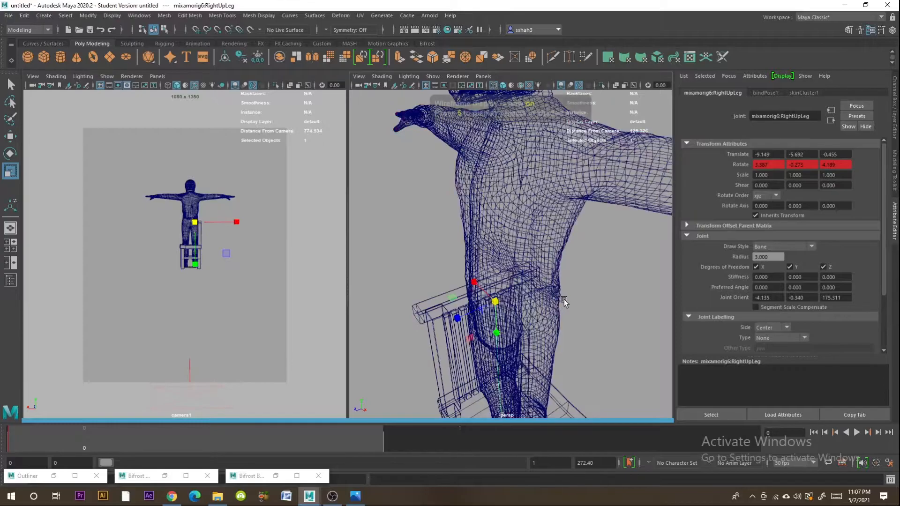
pyautogui.scroll(-3, 534, 293)
pyautogui.click(521, 271)
pyautogui.click(510, 280)
pyautogui.keyDown('alt'); pyautogui.moveTo(511, 280); pyautogui.dragTo(548, 276); pyautogui.keyUp('alt')
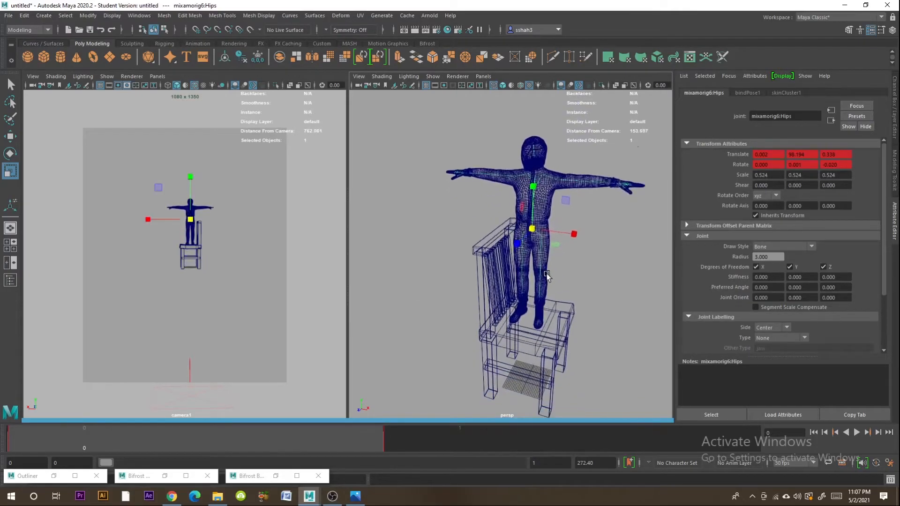
# - Rotate the character about 89.5° around Y and move it in front of the chair, facing away from the backrest
pyautogui.moveTo(533, 229); pyautogui.dragTo(464, 226)
pyautogui.press('e')
pyautogui.press('w')
pyautogui.moveTo(429, 202); pyautogui.dragTo(381, 210)
pyautogui.moveTo(420, 174); pyautogui.dragTo(329, 212)
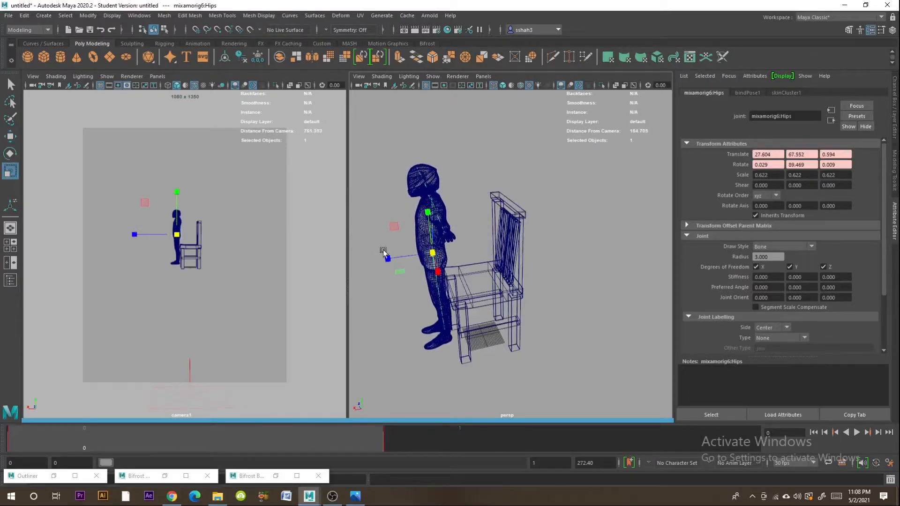
# - Scale the character's Hips joint up to about 0.94 and adjust the figure's position in front of the chair
pyautogui.moveTo(432, 254); pyautogui.dragTo(509, 251)
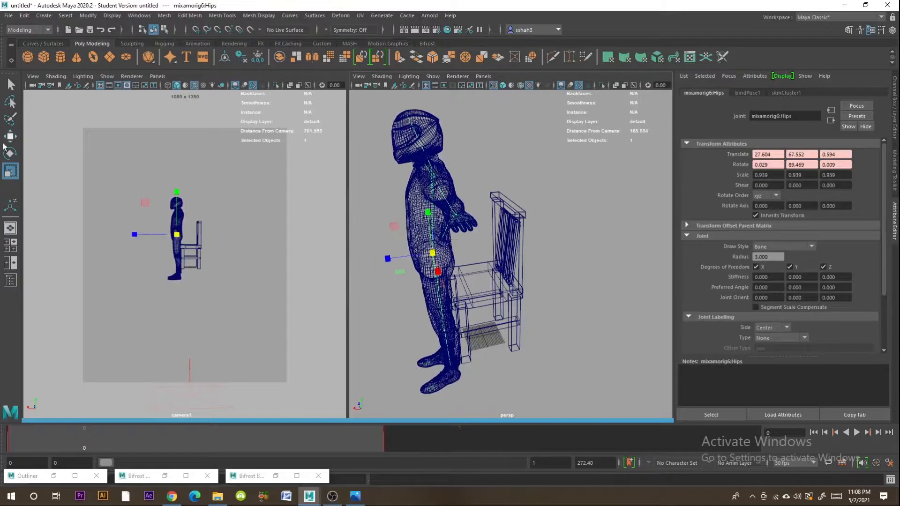
pyautogui.moveTo(436, 249); pyautogui.dragTo(404, 231)
pyautogui.moveTo(429, 254); pyautogui.dragTo(462, 240, button='right')
# - Raise the character's left thigh forward by rotating the LeftUpLeg joint to about 61° in X
pyautogui.click(426, 266)
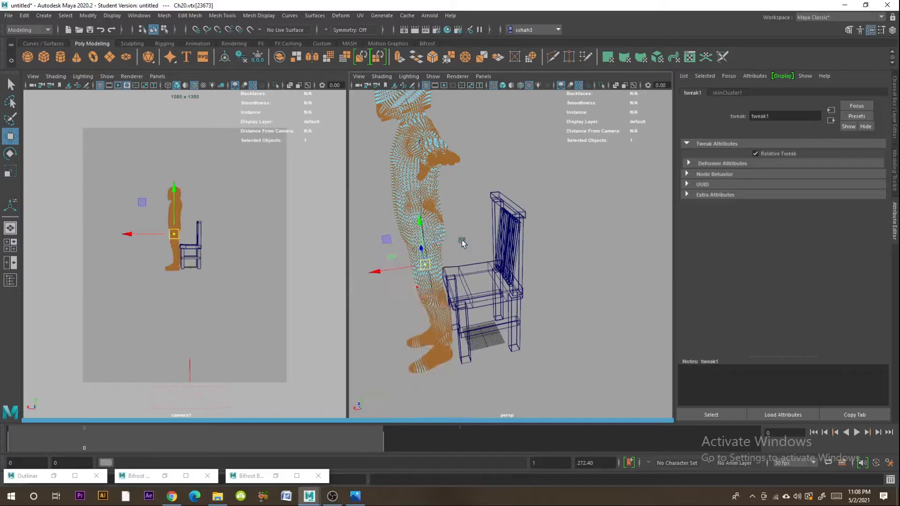
pyautogui.click(428, 287)
pyautogui.keyDown('alt'); pyautogui.moveTo(441, 282); pyautogui.dragTo(520, 273, button='middle'); pyautogui.keyUp('alt')
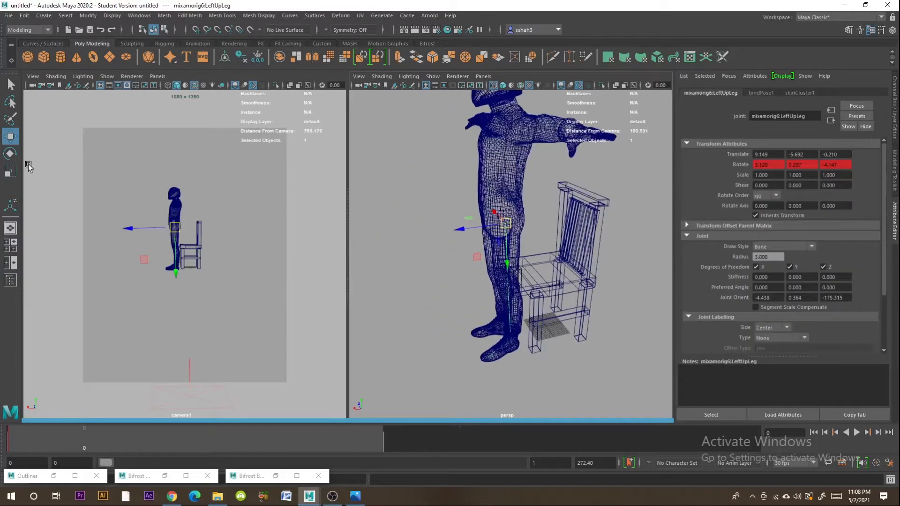
pyautogui.press('e')
pyautogui.moveTo(474, 202); pyautogui.dragTo(518, 204)
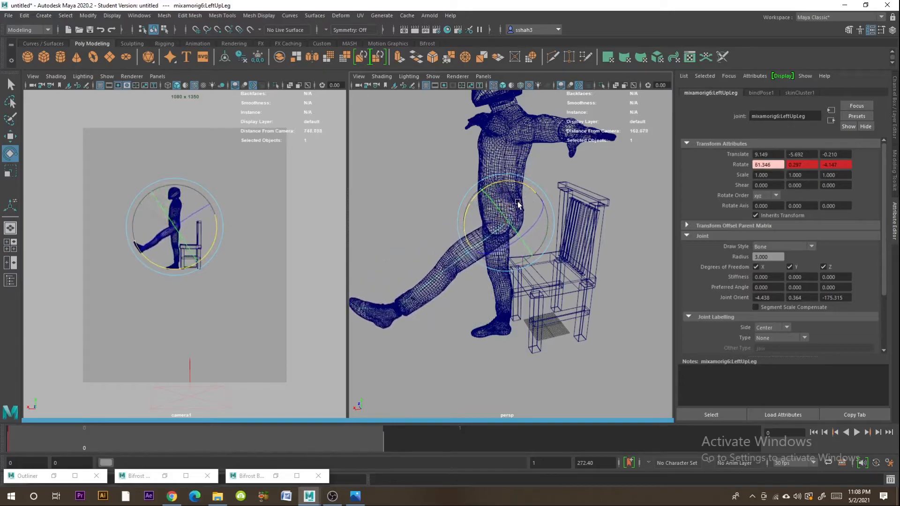
# - Bend the character's left knee by rotating the LeftLeg joint to about -53° in X
pyautogui.click(427, 284)
pyautogui.moveTo(427, 284); pyautogui.dragTo(442, 236)
pyautogui.keyDown('alt'); pyautogui.moveTo(526, 261); pyautogui.dragTo(606, 251); pyautogui.keyUp('alt')
pyautogui.keyDown('alt'); pyautogui.moveTo(518, 289); pyautogui.dragTo(573, 302); pyautogui.keyUp('alt')
# - Raise the character's right thigh and bend the right knee by rotating RightLeg to about -65.6° in X
pyautogui.click(516, 241)
pyautogui.moveTo(546, 192); pyautogui.dragTo(583, 253)
pyautogui.click(584, 254)
pyautogui.moveTo(584, 210); pyautogui.dragTo(546, 277)
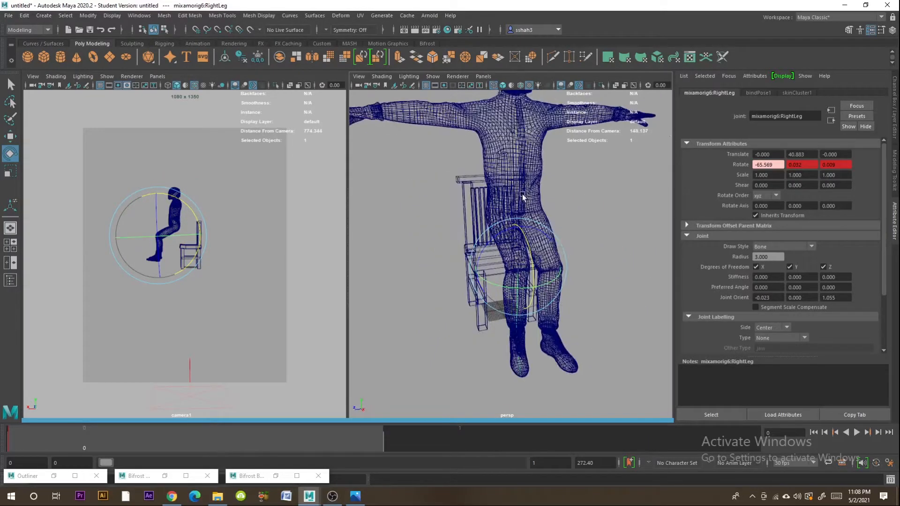
# - Move the character by its Hips joint down and back onto the chair seat, to about X 1.6 and Y 63.4
pyautogui.click(518, 199)
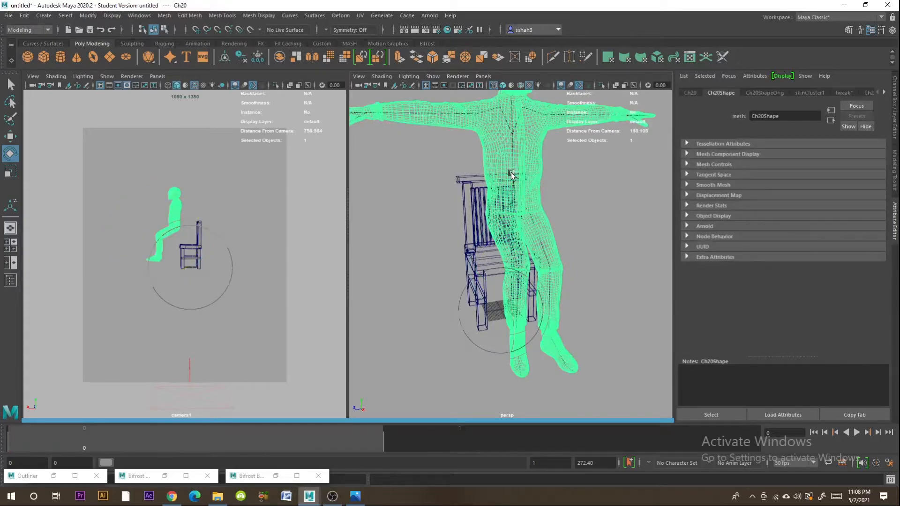
pyautogui.click(513, 188)
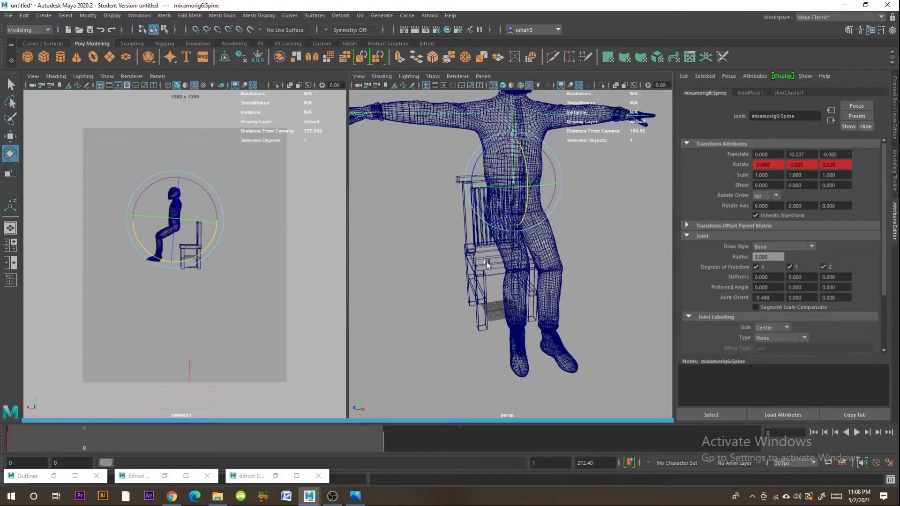
pyautogui.click(577, 234)
pyautogui.click(520, 210)
pyautogui.keyDown('alt'); pyautogui.moveTo(557, 228); pyautogui.dragTo(512, 206); pyautogui.keyUp('alt')
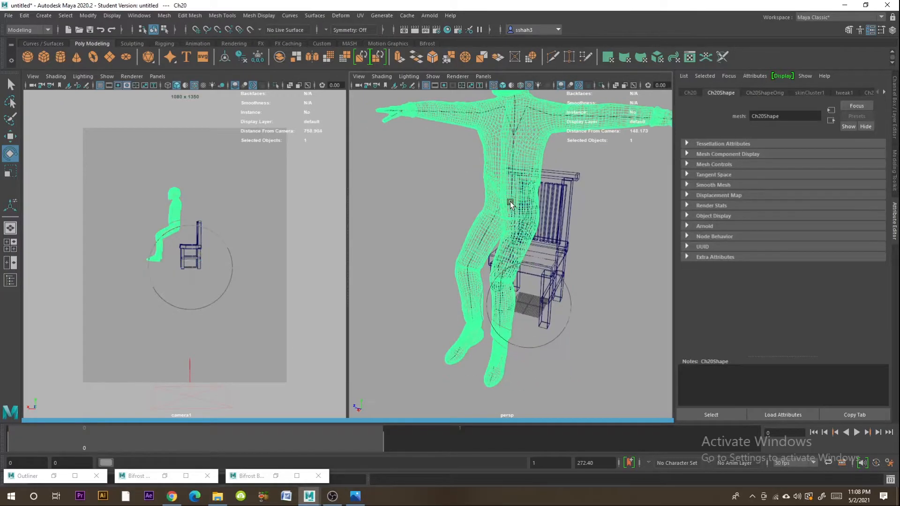
pyautogui.click(512, 203)
pyautogui.click(9, 137)
pyautogui.moveTo(511, 159); pyautogui.dragTo(512, 204)
pyautogui.moveTo(495, 262); pyautogui.dragTo(516, 242)
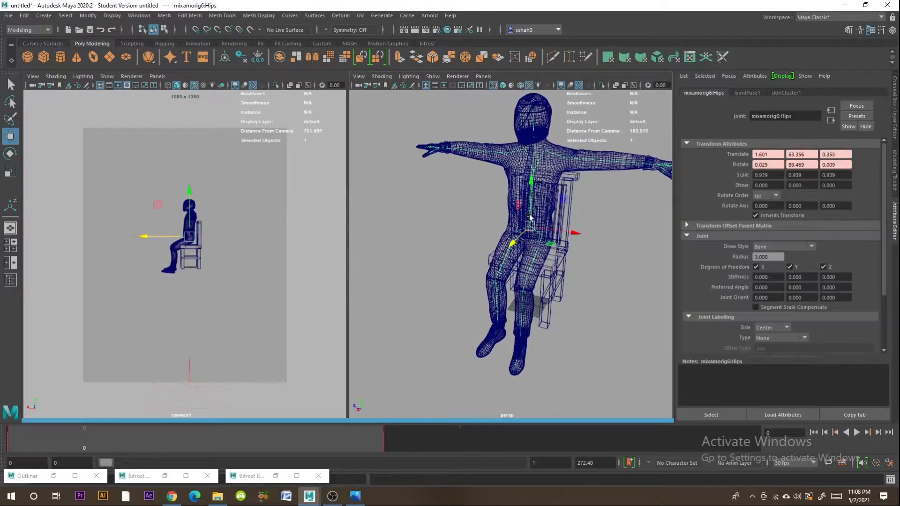
# - Scale the seated character down to about 0.86 from its Hips joint
pyautogui.scroll(4, 561, 249)
pyautogui.keyDown('alt'); pyautogui.moveTo(586, 264); pyautogui.dragTo(518, 259); pyautogui.keyUp('alt')
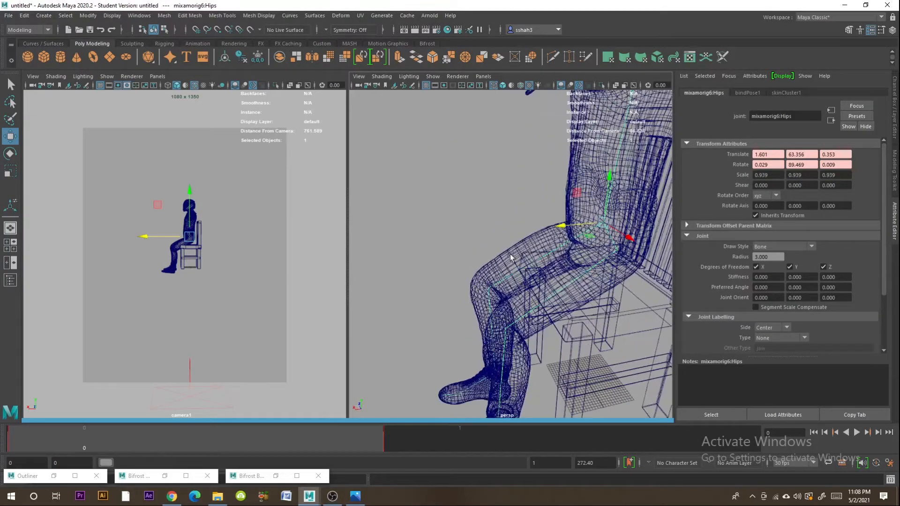
pyautogui.moveTo(614, 225); pyautogui.dragTo(571, 234)
# - Bend the left knee further by rotating the LeftLeg joint to about -92.6° in X
pyautogui.click(511, 361)
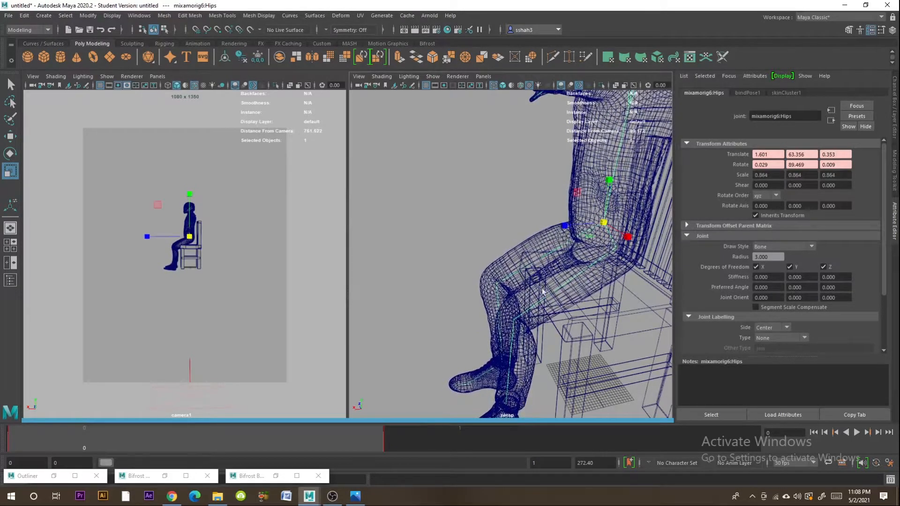
pyautogui.click(10, 159)
pyautogui.moveTo(489, 293); pyautogui.dragTo(474, 319)
# - Check the pose in reference image 1619977269843.jpg and move the character by its Hips joint onto the backrest's top, about X -13.7, Y 107.3
pyautogui.click(355, 496)
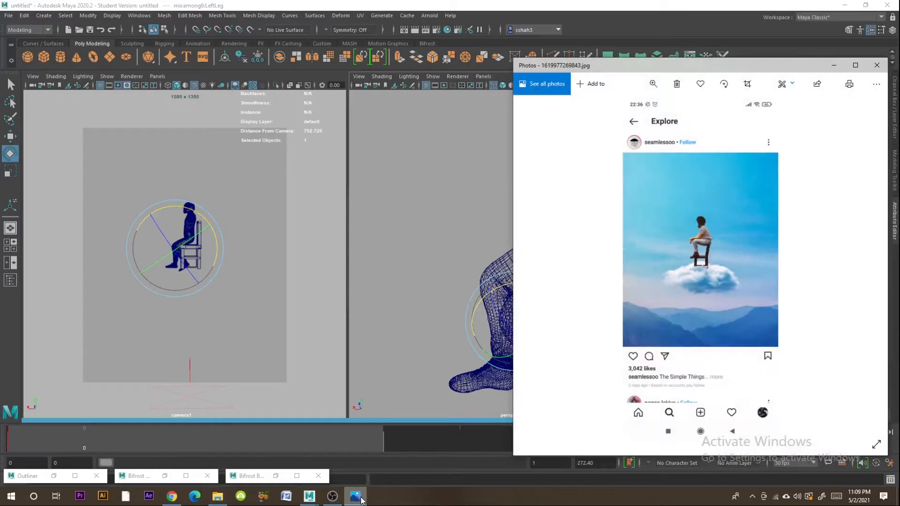
pyautogui.click(355, 496)
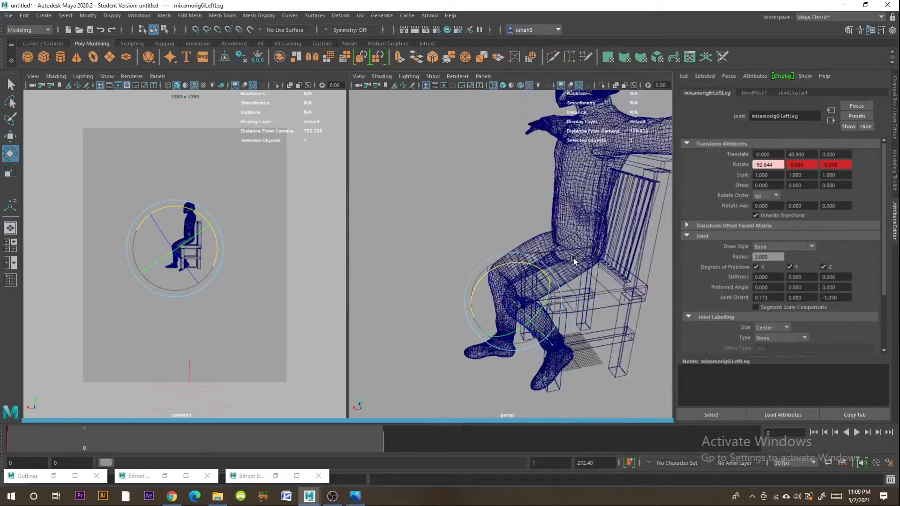
pyautogui.click(577, 232)
pyautogui.scroll(-5, 598, 245)
pyautogui.keyDown('alt'); pyautogui.moveTo(599, 245); pyautogui.dragTo(543, 281, button='middle'); pyautogui.keyUp('alt')
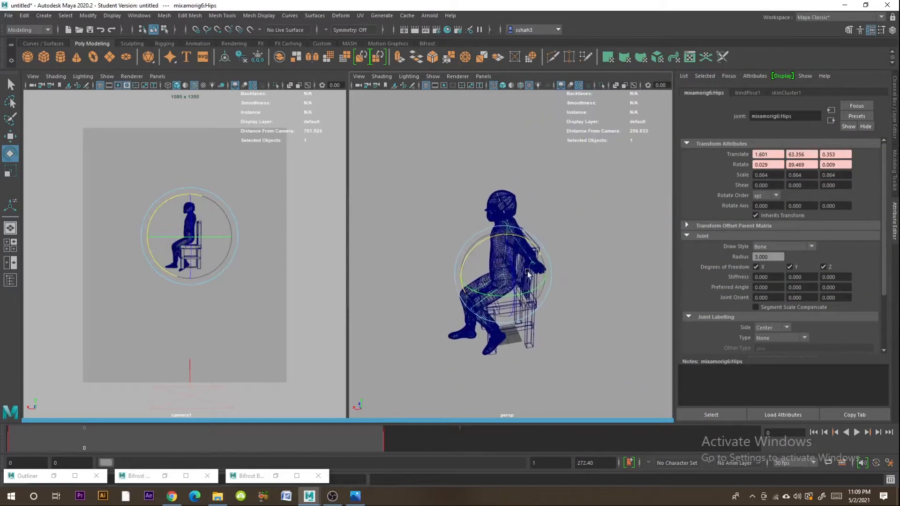
pyautogui.click(11, 136)
pyautogui.moveTo(502, 253); pyautogui.dragTo(518, 195)
pyautogui.moveTo(479, 226); pyautogui.dragTo(497, 228)
pyautogui.moveTo(521, 190); pyautogui.dragTo(524, 194)
# - Bend the right knee further by rotating the RightLeg joint to about -96.8° in X
pyautogui.scroll(6, 548, 247)
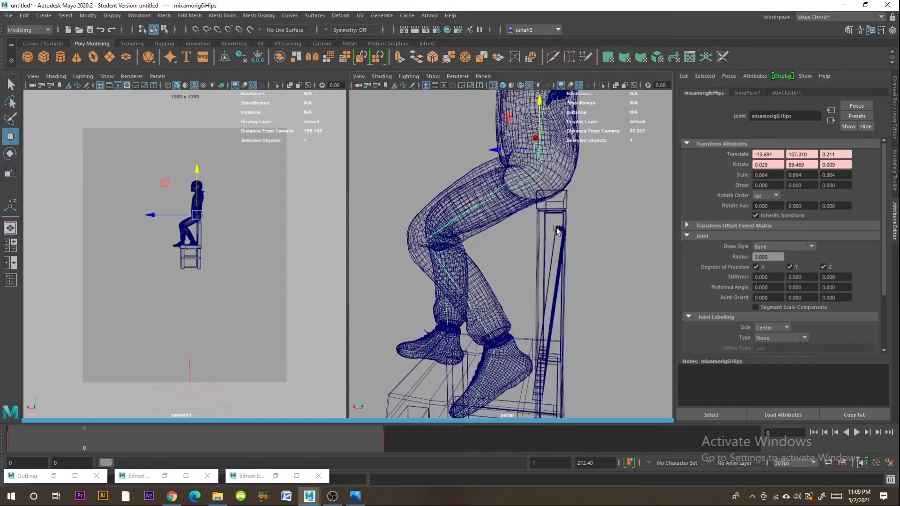
pyautogui.scroll(1, 565, 231)
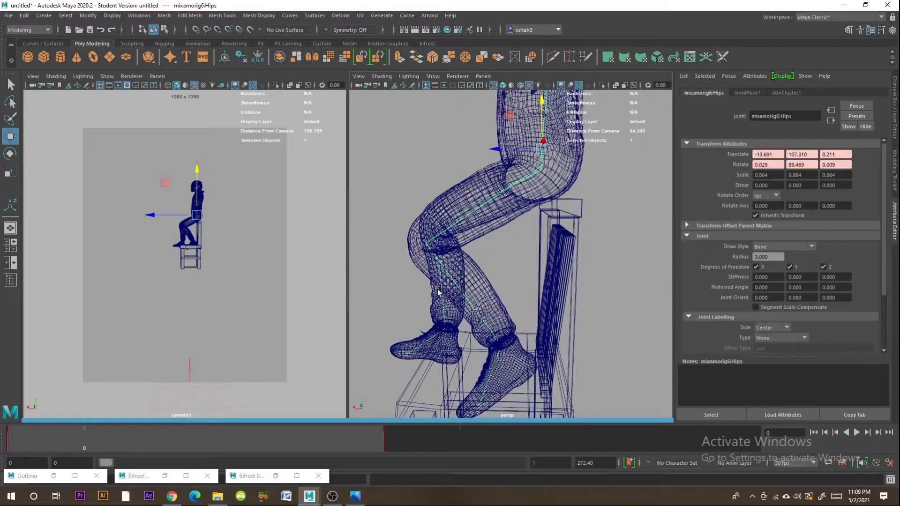
pyautogui.click(444, 311)
pyautogui.click(11, 154)
pyautogui.moveTo(453, 186); pyautogui.dragTo(414, 196)
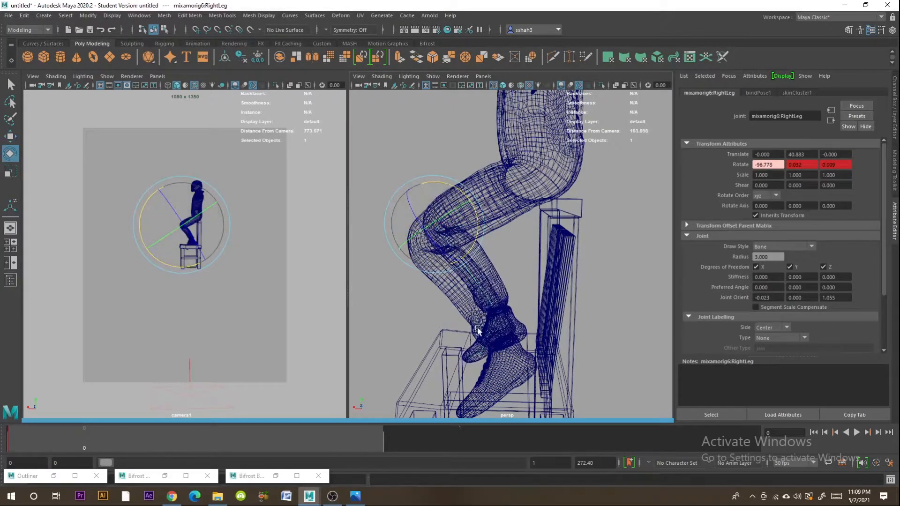
# - Raise the left thigh by rotating the LeftUpLeg joint to about 80.6° in X, and tilt the left foot downward
pyautogui.click(506, 353)
pyautogui.click(497, 357)
pyautogui.moveTo(496, 304); pyautogui.dragTo(551, 215)
pyautogui.click(544, 170)
pyautogui.click(539, 171)
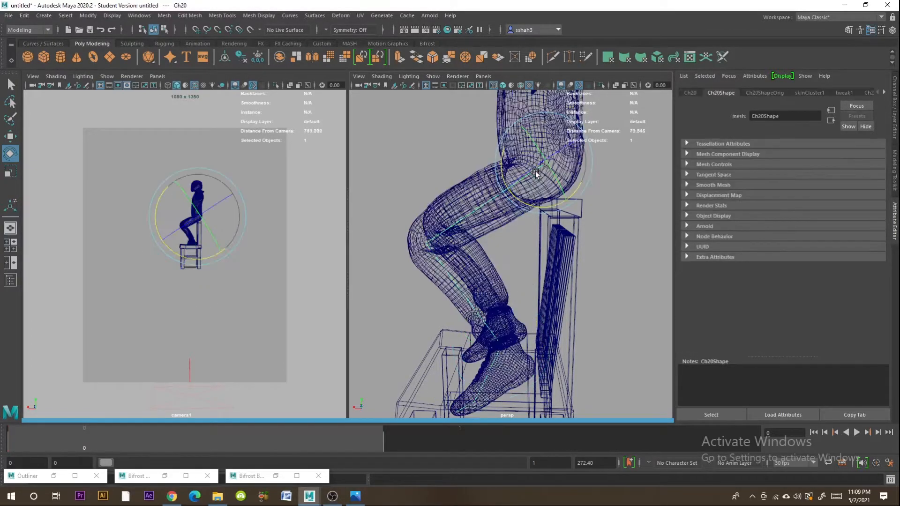
pyautogui.moveTo(502, 165); pyautogui.dragTo(502, 145)
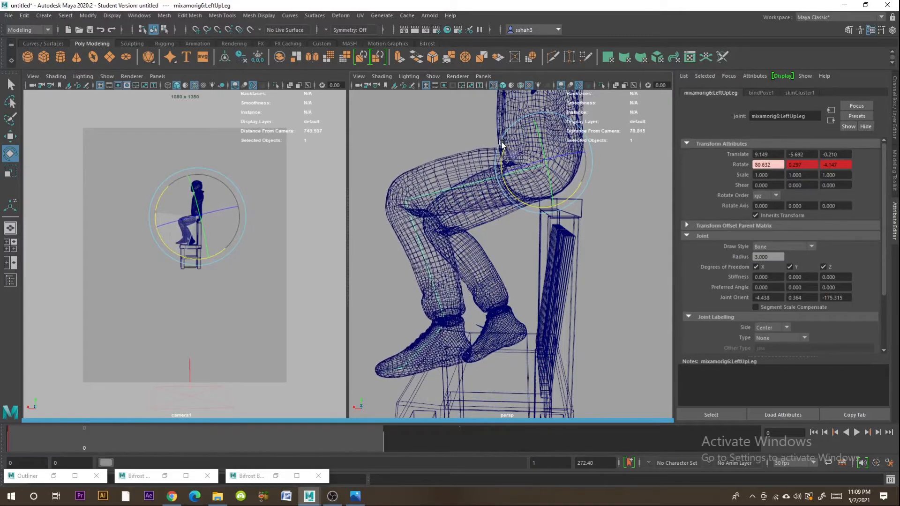
pyautogui.click(428, 344)
pyautogui.moveTo(436, 284); pyautogui.dragTo(427, 288)
# - Tilt the right foot downward and raise the right thigh by rotating the RightUpLeg joint to about 78.9° in X
pyautogui.click(503, 319)
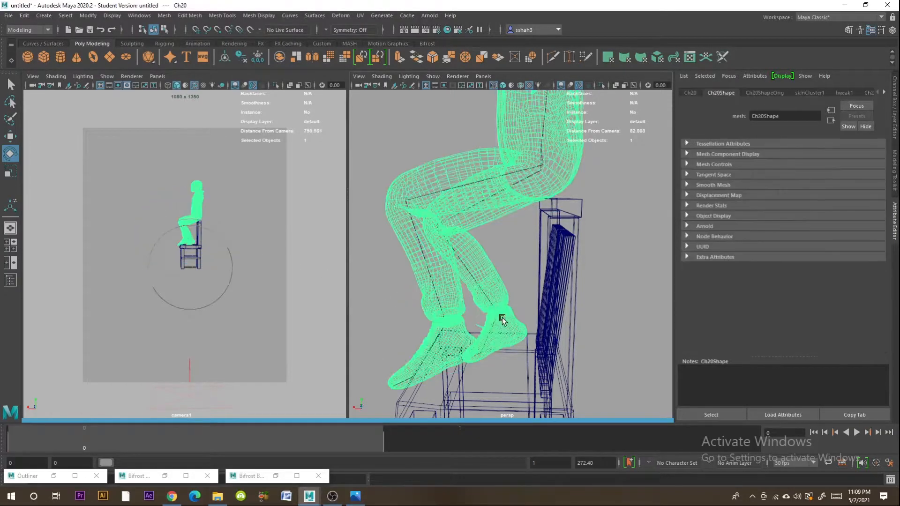
pyautogui.click(497, 328)
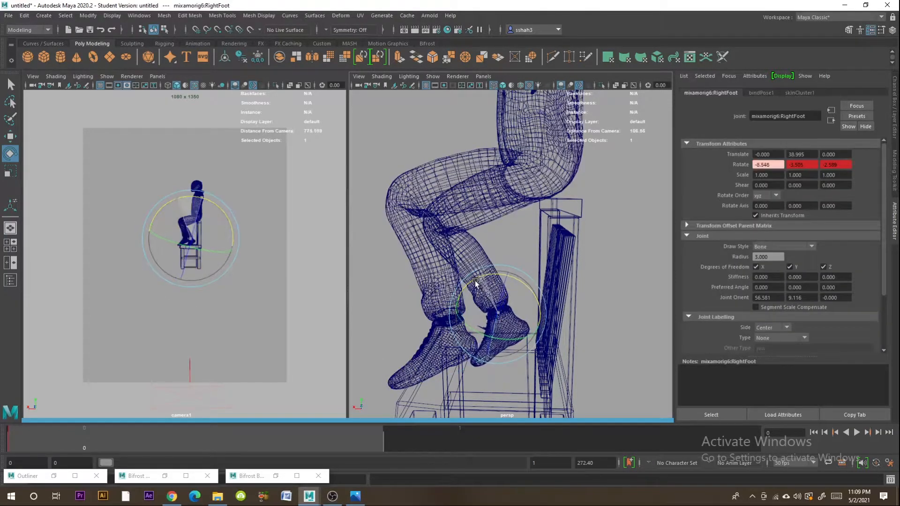
pyautogui.moveTo(471, 284); pyautogui.dragTo(464, 248)
pyautogui.click(453, 215)
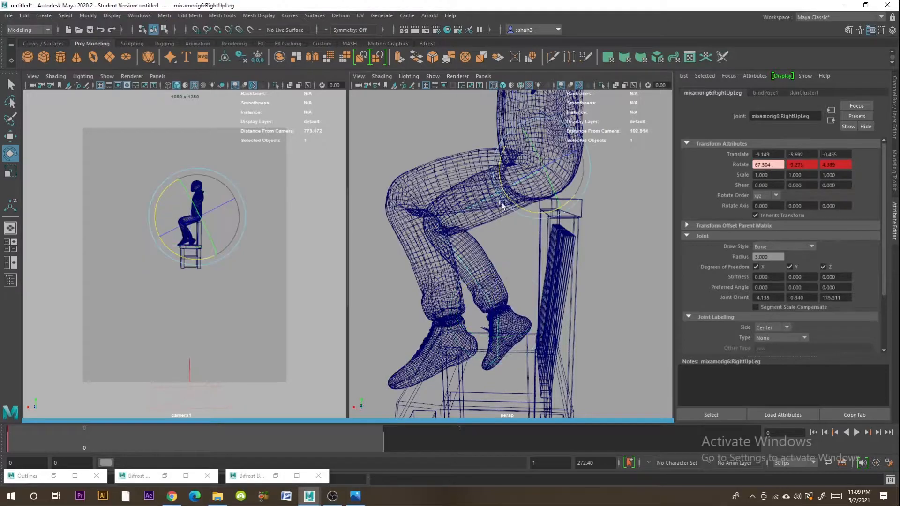
pyautogui.moveTo(500, 174); pyautogui.dragTo(498, 165)
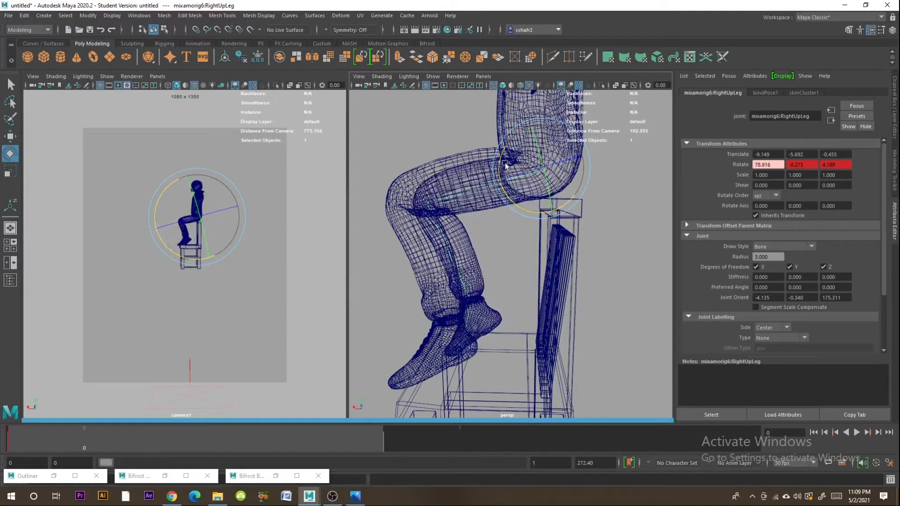
# - Swing the left arm forward by rotating the LeftArm joint to about 37.8°, -36.4°, 48.4°
pyautogui.keyDown('alt'); pyautogui.moveTo(553, 177); pyautogui.dragTo(520, 313, button='middle'); pyautogui.keyUp('alt')
pyautogui.keyDown('alt'); pyautogui.moveTo(520, 313); pyautogui.dragTo(540, 281); pyautogui.keyUp('alt')
pyautogui.click(436, 293)
pyautogui.click(428, 294)
pyautogui.keyDown('alt'); pyautogui.moveTo(428, 294); pyautogui.dragTo(561, 287, button='middle'); pyautogui.keyUp('alt')
pyautogui.moveTo(613, 281); pyautogui.dragTo(468, 254)
pyautogui.click(470, 284)
pyautogui.click(581, 234)
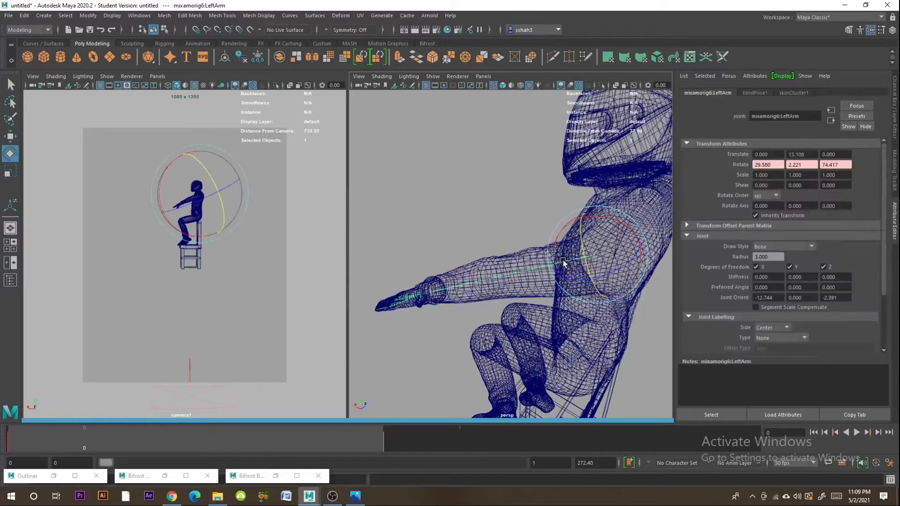
pyautogui.moveTo(580, 230); pyautogui.dragTo(571, 269)
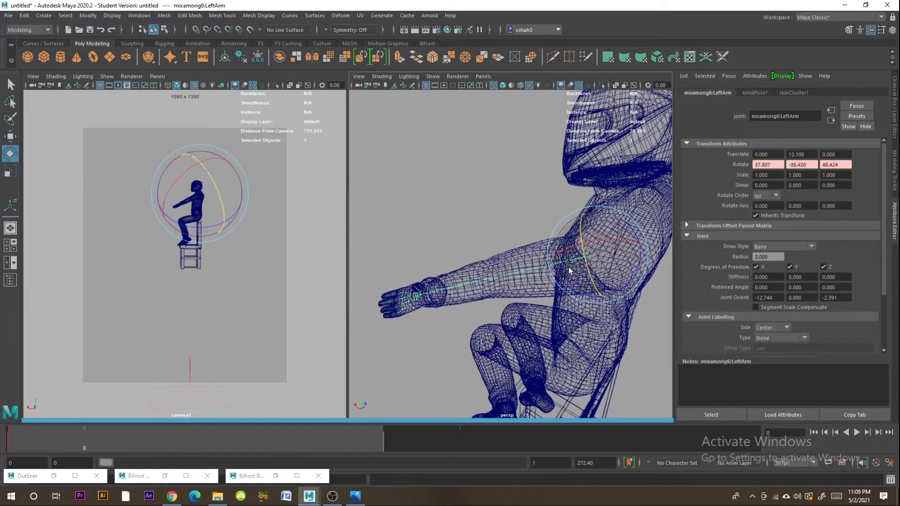
pyautogui.click(456, 285)
pyautogui.moveTo(515, 276); pyautogui.dragTo(492, 290)
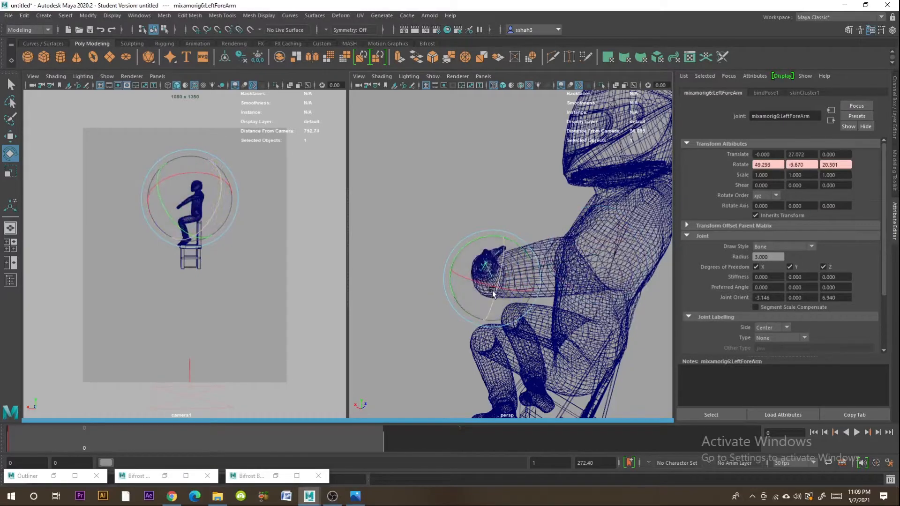
pyautogui.hotkey('ctrl', 'z')
pyautogui.hotkey('ctrl', 'z')
pyautogui.hotkey('ctrl', 'z')
pyautogui.hotkey('ctrl', 'z')
pyautogui.hotkey('ctrl', 'z')
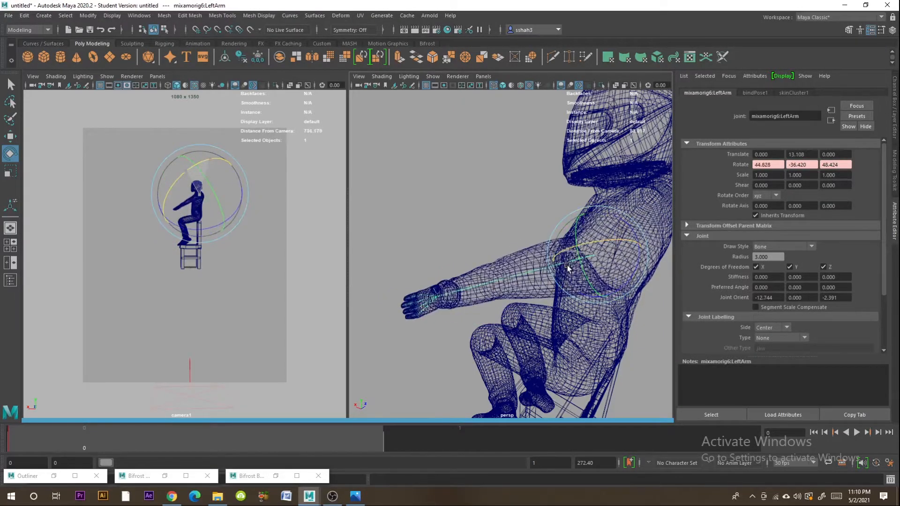
# - Bend the left elbow so the forearm points up, rotating the LeftForeArm joint to about -10.0°, -53.5°, 84.5°
pyautogui.click(478, 254)
pyautogui.click(471, 283)
pyautogui.keyDown('alt'); pyautogui.moveTo(471, 283); pyautogui.dragTo(583, 242); pyautogui.keyUp('alt')
pyautogui.keyDown('alt'); pyautogui.moveTo(582, 243); pyautogui.dragTo(630, 256, button='right'); pyautogui.keyUp('alt')
pyautogui.keyDown('alt'); pyautogui.moveTo(629, 255); pyautogui.dragTo(575, 276, button='middle'); pyautogui.keyUp('alt')
pyautogui.click(559, 243)
pyautogui.moveTo(596, 214); pyautogui.dragTo(617, 246)
# - Tilt the head by rotating the Head joint to about 14.3° in X, and check the pose in reference image 1619977269843.jpg
pyautogui.click(603, 291)
pyautogui.moveTo(587, 290); pyautogui.dragTo(599, 211)
pyautogui.click(609, 204)
pyautogui.click(601, 207)
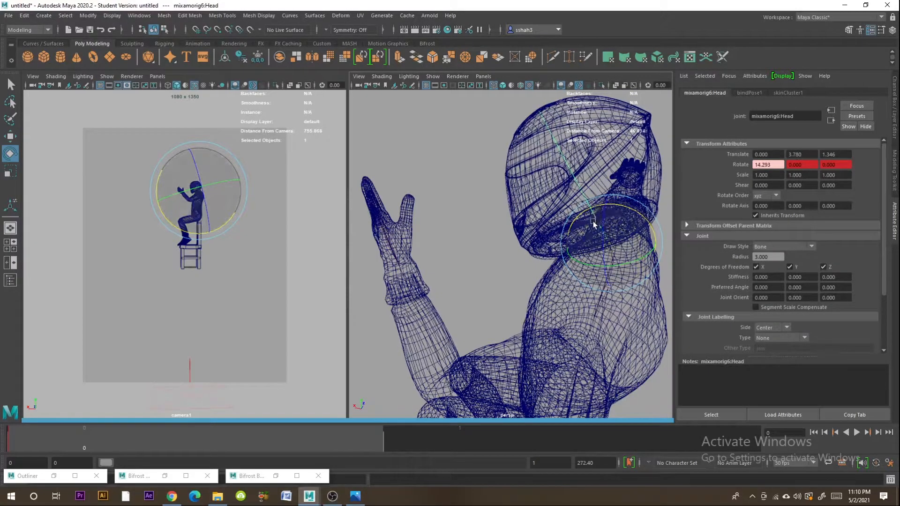
pyautogui.click(355, 496)
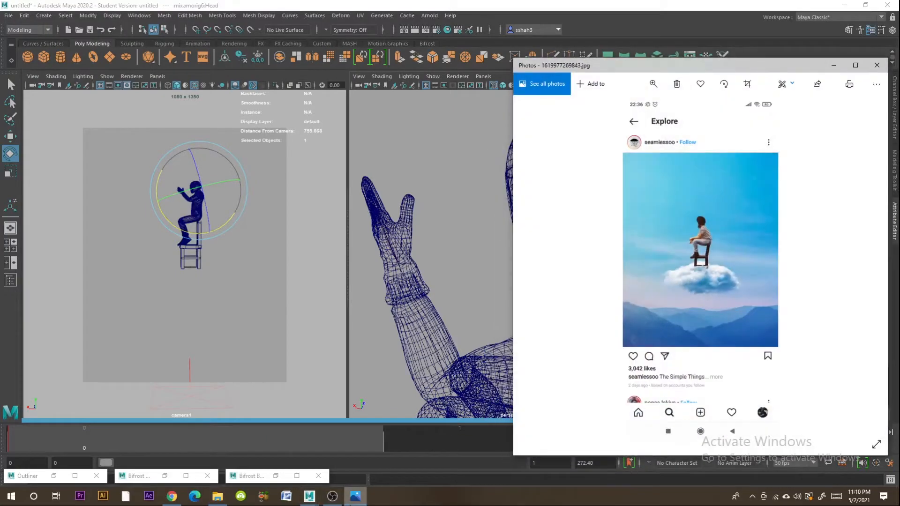
pyautogui.click(355, 496)
pyautogui.moveTo(524, 305)
pyautogui.keyDown('alt'); pyautogui.mouseDown(button='middle')
pyautogui.moveTo(542, 258)
pyautogui.moveTo(551, 282)
pyautogui.moveTo(525, 289)
pyautogui.mouseUp(button='middle'); pyautogui.keyUp('alt')
# - Bend the left elbow further by rotating the LeftForeArm joint to about -20.5°, -38.7°, 113.5°
pyautogui.click(427, 322)
pyautogui.click(434, 319)
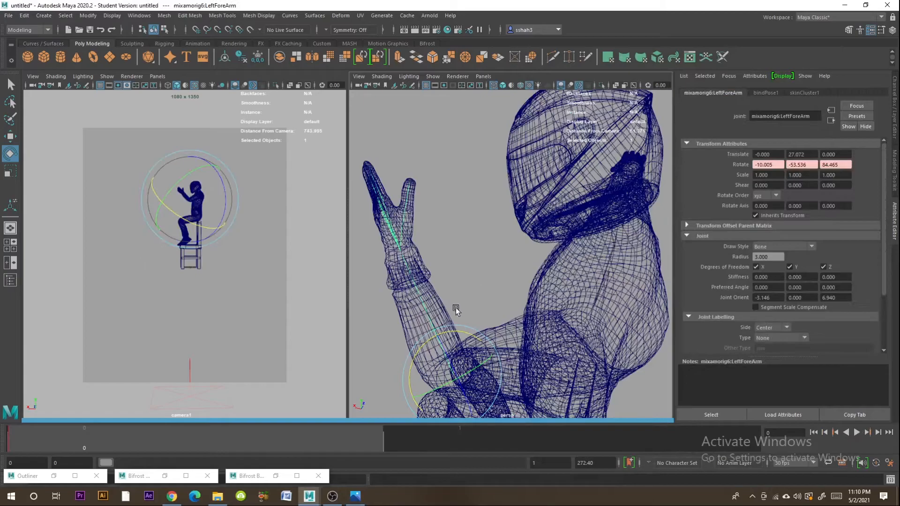
pyautogui.moveTo(440, 337)
pyautogui.mouseDown()
pyautogui.moveTo(460, 334)
pyautogui.moveTo(436, 339)
pyautogui.mouseUp()
pyautogui.moveTo(446, 376); pyautogui.dragTo(456, 379)
pyautogui.moveTo(438, 342); pyautogui.dragTo(618, 275)
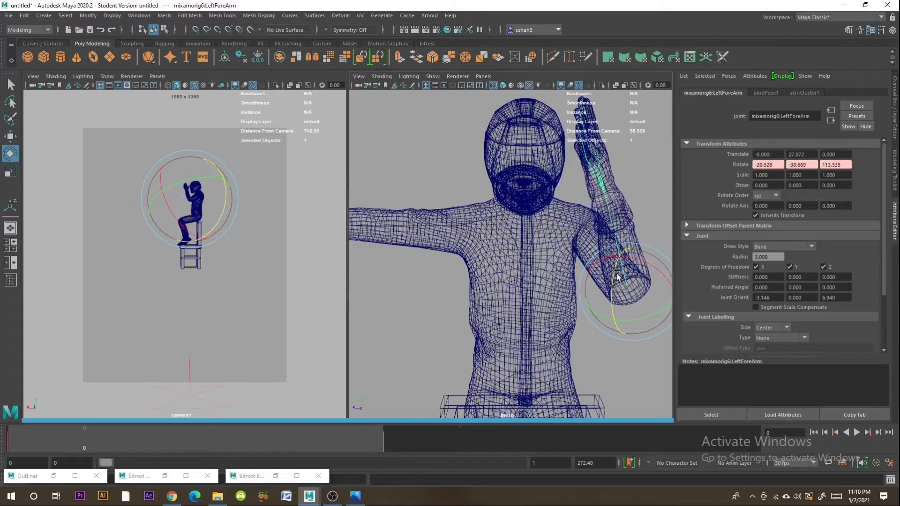
# - Switch to Chrome and search Google Images for "thinking pose"
pyautogui.click(172, 497)
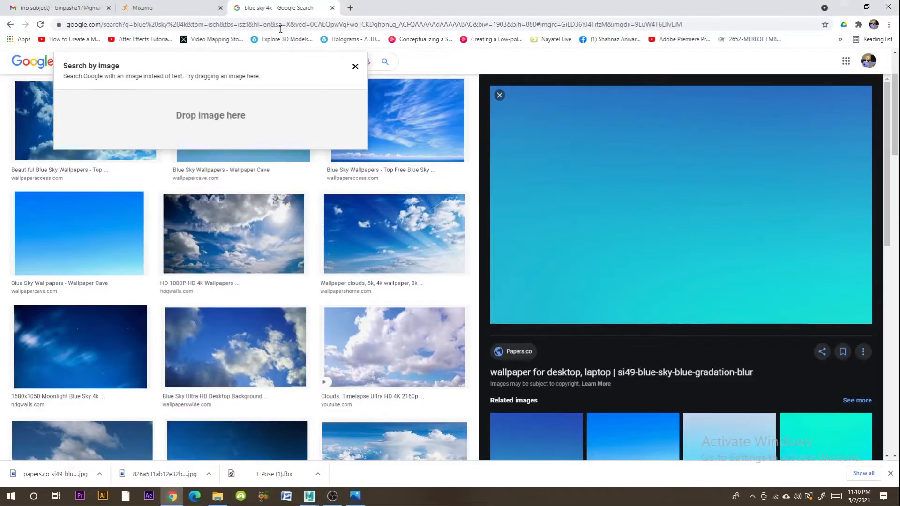
pyautogui.click(355, 67)
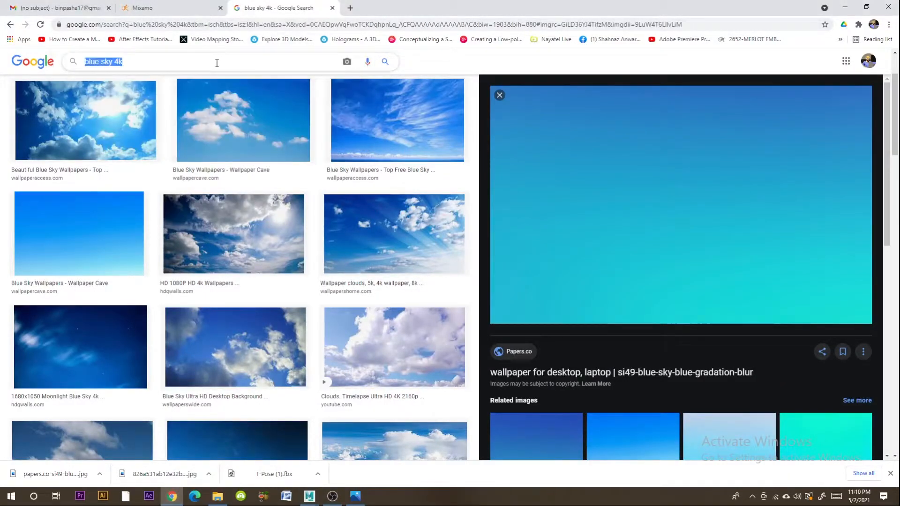
pyautogui.press('BackSpace')
pyautogui.press('BackSpace')
pyautogui.press('BackSpace')
pyautogui.press('BackSpace')
pyautogui.press('BackSpace')
pyautogui.press('BackSpace')
pyautogui.press('BackSpace')
pyautogui.press('BackSpace')
pyautogui.press('BackSpace')
pyautogui.press('BackSpace')
pyautogui.press('BackSpace')
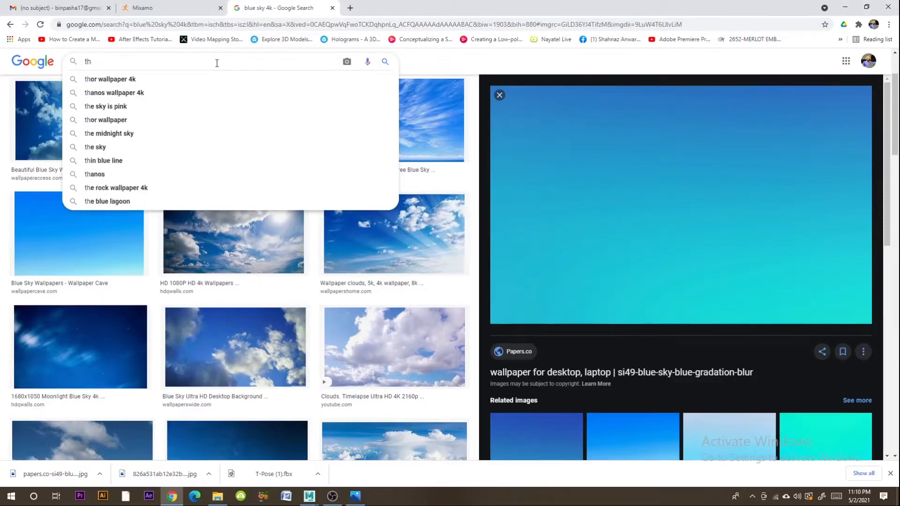
pyautogui.write('think')
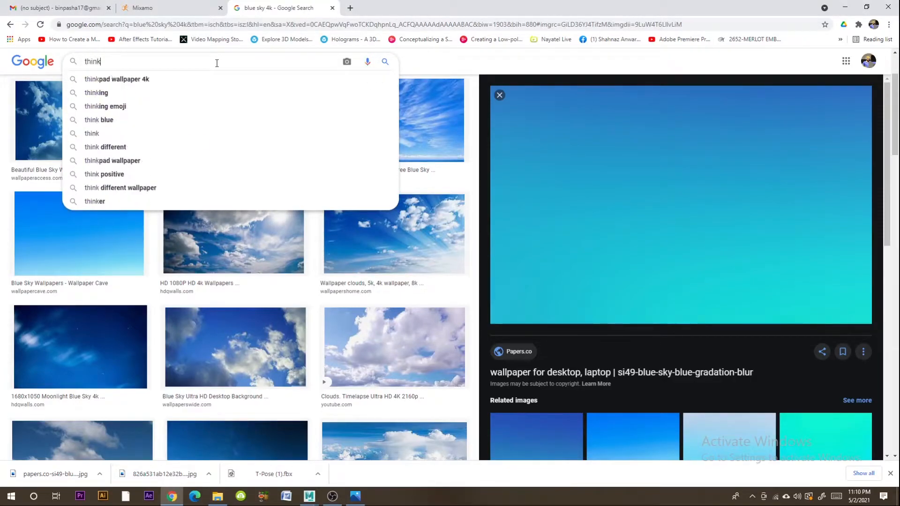
pyautogui.write('ing pose')
pyautogui.press('Return')
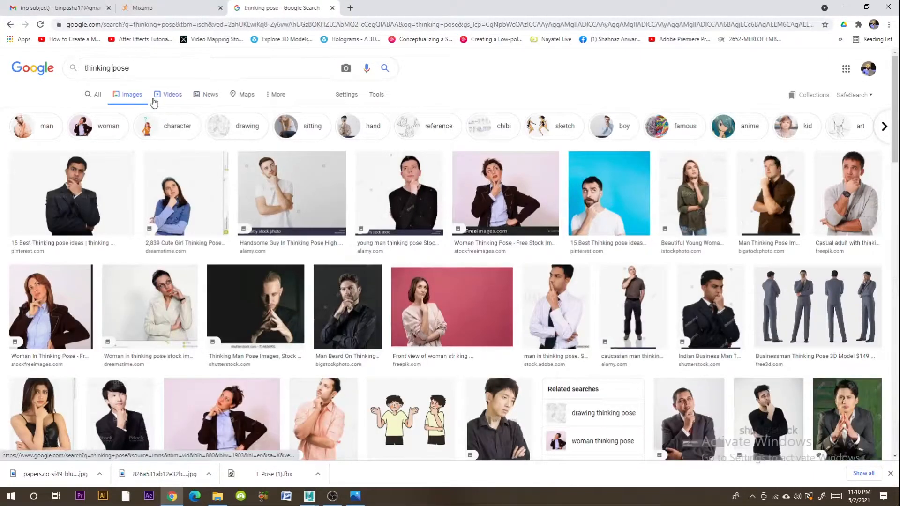
# - Refine the image search to "thinking side pose", look over the poses and return to Maya
pyautogui.write('ide')
pyautogui.press('Return')
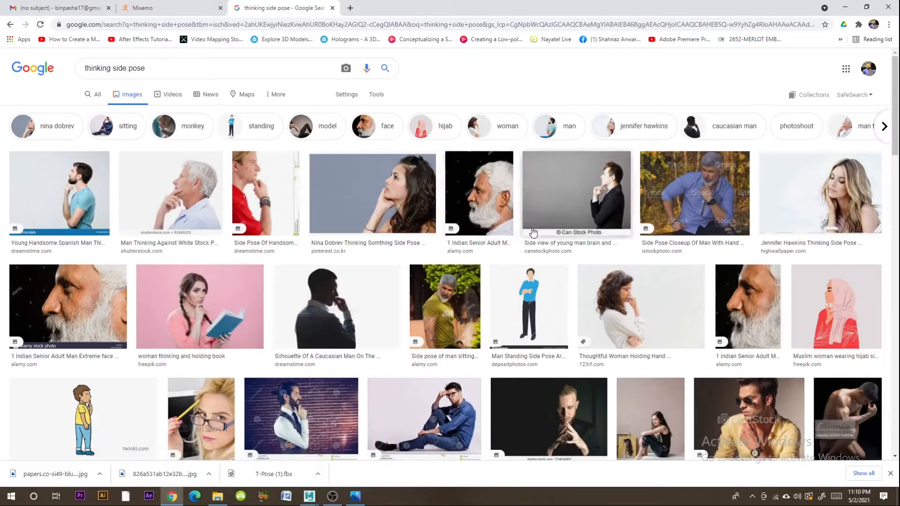
pyautogui.click(845, 7)
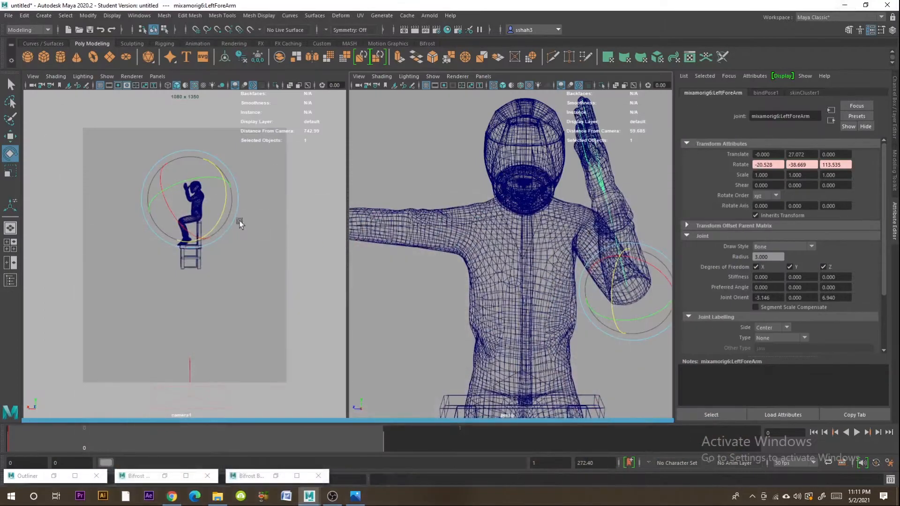
# - Rotate the left upper arm and bend the LeftForeArm joint to about -11.2°, -28.7°, 136.7°, bringing the hand toward the chin
pyautogui.click(582, 243)
pyautogui.click(598, 248)
pyautogui.moveTo(584, 224); pyautogui.dragTo(549, 230)
pyautogui.click(611, 284)
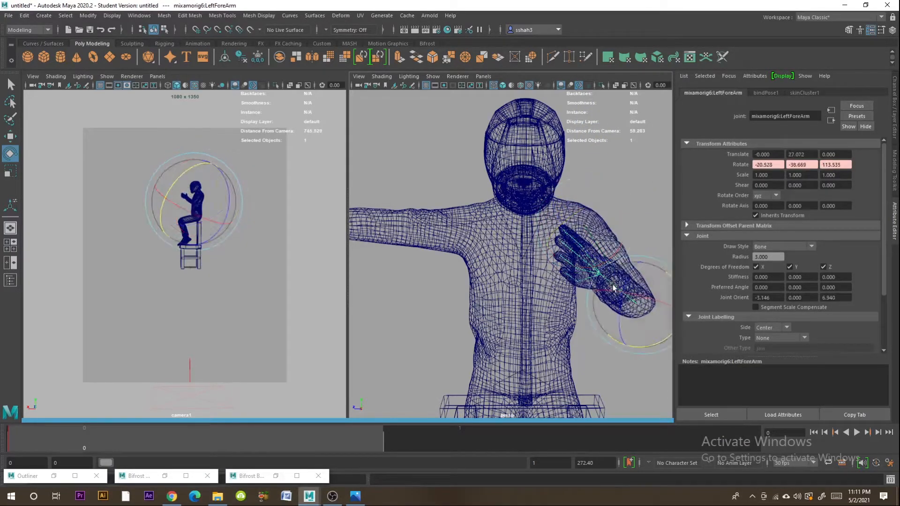
pyautogui.moveTo(619, 303); pyautogui.dragTo(477, 336)
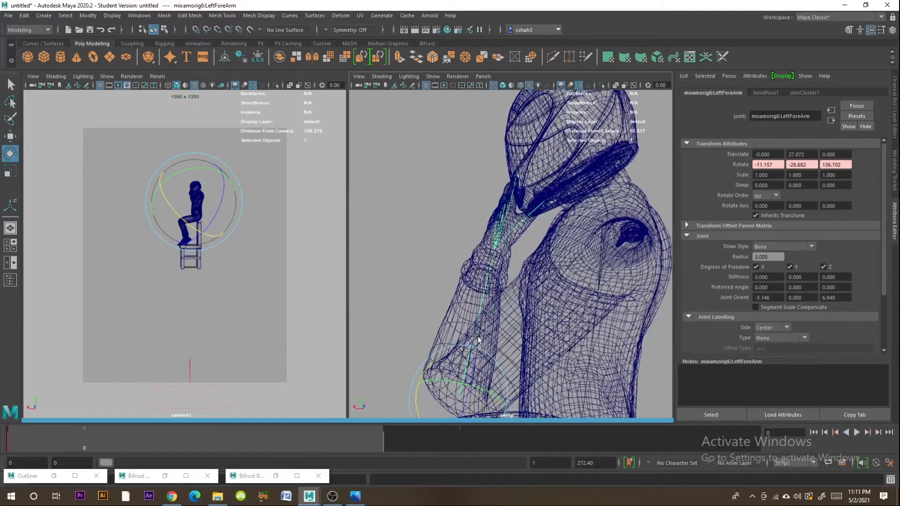
pyautogui.moveTo(473, 369); pyautogui.dragTo(522, 256)
# - Lower the right arm by rotating the RightArm joint to about -72.4° in Z
pyautogui.click(474, 218)
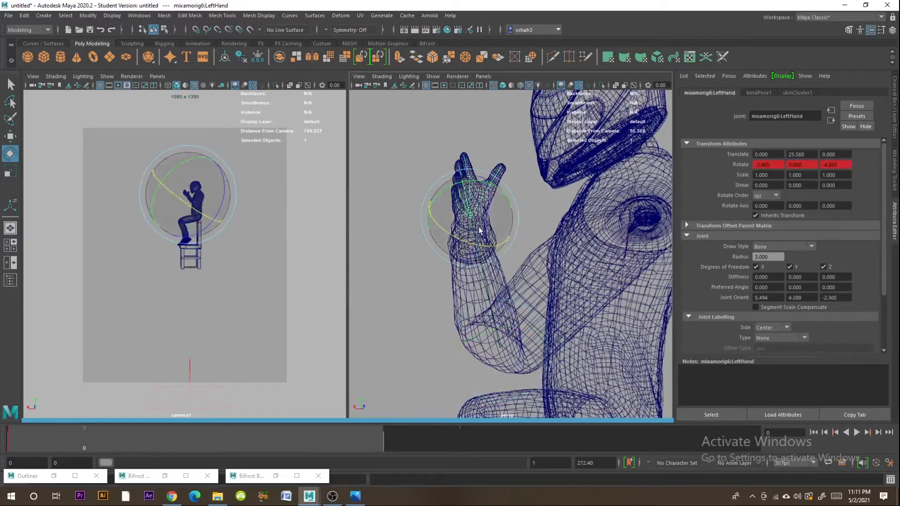
pyautogui.moveTo(432, 212); pyautogui.dragTo(589, 266)
pyautogui.click(382, 210)
pyautogui.keyDown('alt'); pyautogui.moveTo(384, 211); pyautogui.dragTo(507, 285); pyautogui.keyUp('alt')
pyautogui.moveTo(470, 230); pyautogui.dragTo(461, 285)
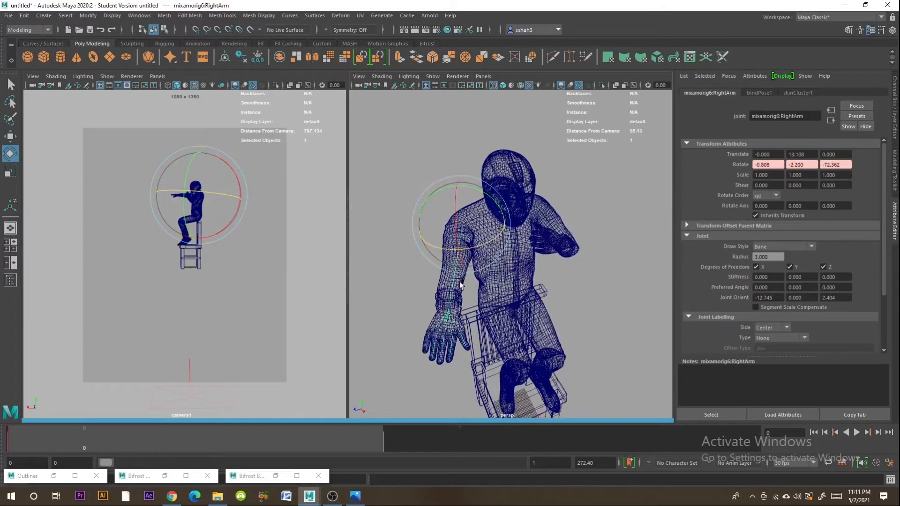
pyautogui.moveTo(444, 249); pyautogui.dragTo(495, 285)
# - Bend the right elbow toward the chest by rotating the RightForeArm joint to about -29.4°, 15.2°, -84.2°
pyautogui.click(469, 286)
pyautogui.click(469, 285)
pyautogui.moveTo(481, 234); pyautogui.dragTo(438, 224)
pyautogui.moveTo(459, 293); pyautogui.dragTo(481, 260)
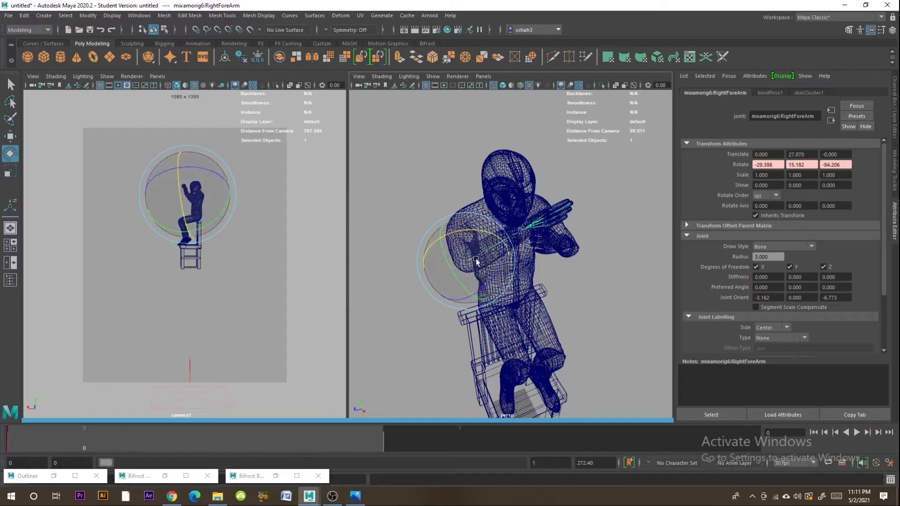
pyautogui.keyDown('alt'); pyautogui.moveTo(565, 277); pyautogui.dragTo(417, 284); pyautogui.keyUp('alt')
pyautogui.scroll(6, 537, 184)
# - Adjust the right upper arm by rotating the RightArm joint to about -67.2° in Z
pyautogui.keyDown('alt'); pyautogui.moveTo(538, 184); pyautogui.dragTo(540, 324, button='middle'); pyautogui.keyUp('alt')
pyautogui.keyDown('alt'); pyautogui.moveTo(452, 320); pyautogui.dragTo(521, 266); pyautogui.keyUp('alt')
pyautogui.keyDown('alt'); pyautogui.moveTo(553, 296); pyautogui.dragTo(457, 275); pyautogui.keyUp('alt')
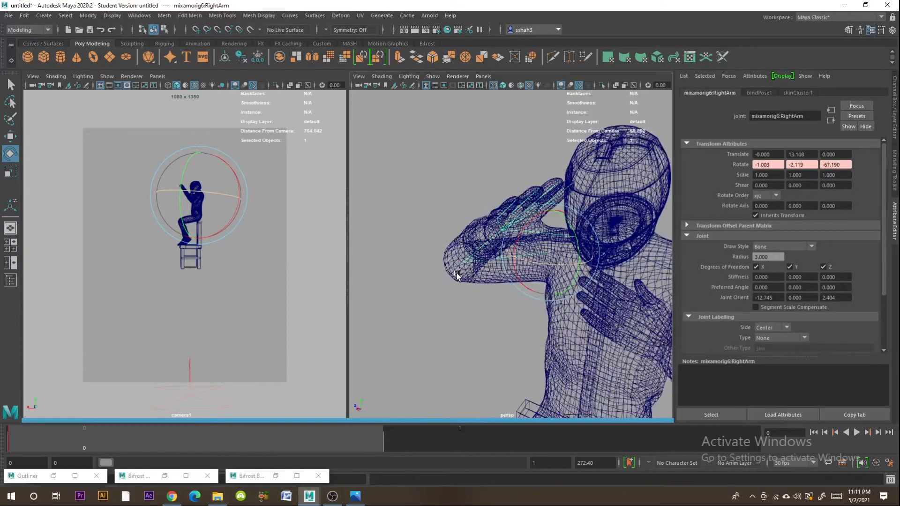
pyautogui.moveTo(552, 279)
pyautogui.keyDown('alt'); pyautogui.mouseDown()
pyautogui.moveTo(479, 286)
pyautogui.moveTo(518, 268)
pyautogui.moveTo(569, 278)
pyautogui.mouseUp(); pyautogui.keyUp('alt')
# - Adjust the bend of the right forearm and hand by rotating their joints away from the helmet
pyautogui.click(475, 252)
pyautogui.moveTo(473, 261); pyautogui.dragTo(423, 254)
pyautogui.click(403, 189)
pyautogui.moveTo(424, 170)
pyautogui.mouseDown()
pyautogui.moveTo(420, 155)
pyautogui.moveTo(425, 162)
pyautogui.mouseUp()
pyautogui.keyDown('alt'); pyautogui.moveTo(498, 346); pyautogui.dragTo(497, 254, button='middle'); pyautogui.keyUp('alt')
pyautogui.click(485, 310)
pyautogui.click(505, 292)
pyautogui.scroll(-5, 505, 293)
# - Rotate the arm joints further so both hands are raised in front of the helmet
pyautogui.moveTo(508, 315); pyautogui.dragTo(537, 330)
pyautogui.click(561, 285)
pyautogui.click(553, 260)
pyautogui.moveTo(575, 269); pyautogui.dragTo(560, 275)
pyautogui.moveTo(557, 211)
pyautogui.mouseDown()
pyautogui.moveTo(547, 227)
pyautogui.moveTo(584, 207)
pyautogui.moveTo(569, 212)
pyautogui.mouseUp()
pyautogui.click(506, 287)
pyautogui.moveTo(483, 266); pyautogui.dragTo(471, 285)
pyautogui.keyDown('alt'); pyautogui.moveTo(525, 291); pyautogui.dragTo(469, 317); pyautogui.keyUp('alt')
pyautogui.moveTo(454, 247); pyautogui.dragTo(485, 294)
pyautogui.keyDown('alt'); pyautogui.moveTo(474, 192); pyautogui.dragTo(524, 171); pyautogui.keyUp('alt')
# - Rotate the LeftArm joint to about 15.0° in X to swing the raised left arm
pyautogui.click(457, 201)
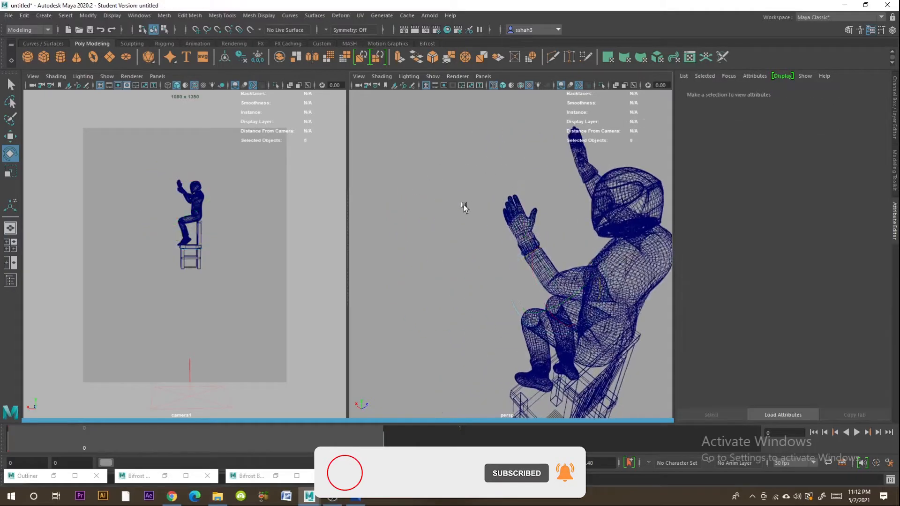
pyautogui.click(574, 287)
pyautogui.click(577, 284)
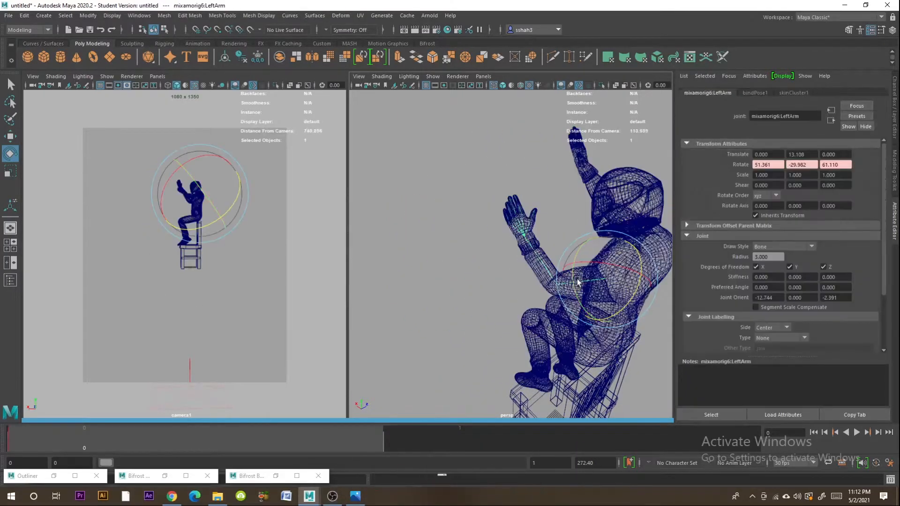
pyautogui.moveTo(610, 263); pyautogui.dragTo(623, 307)
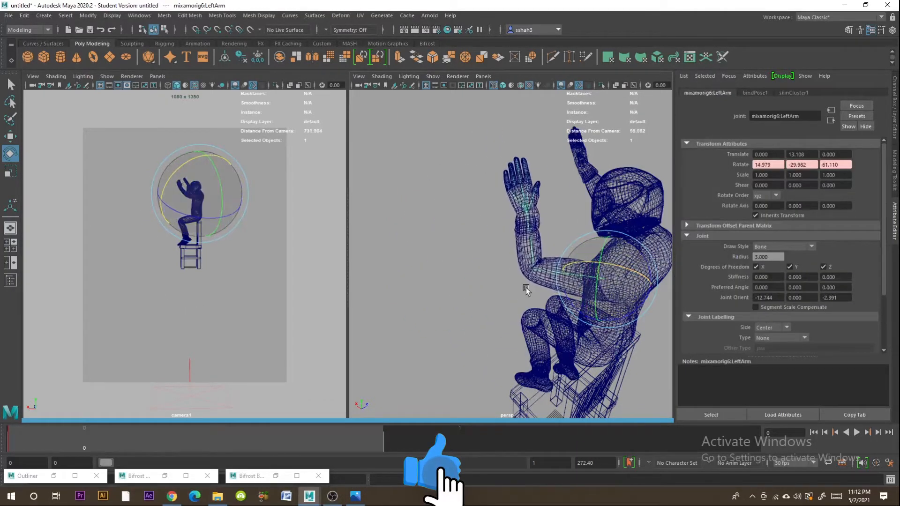
pyautogui.keyDown('alt'); pyautogui.moveTo(527, 287); pyautogui.dragTo(566, 223); pyautogui.keyUp('alt')
# - Turn the left hand by rotating the LeftHand joint to about 47.0°, -65.4°, -43.4°
pyautogui.click(569, 192)
pyautogui.click(570, 193)
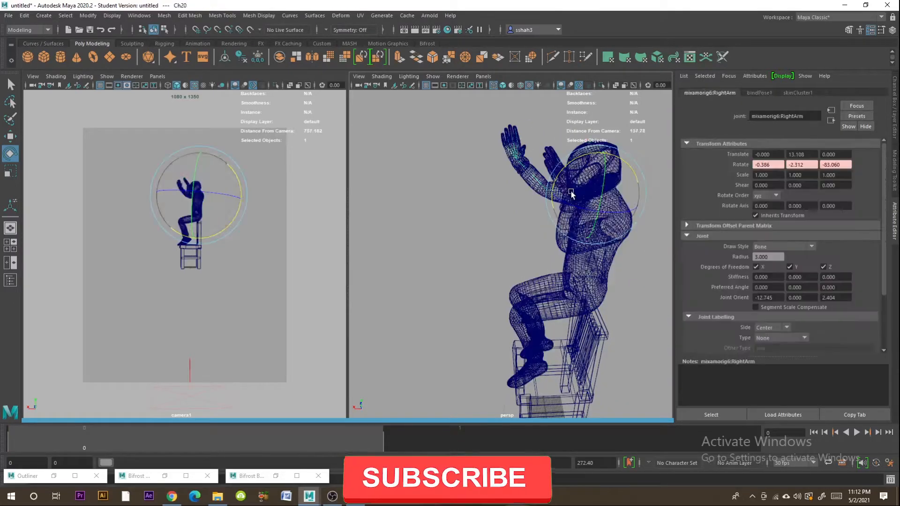
pyautogui.click(653, 178)
pyautogui.scroll(5, 630, 177)
pyautogui.keyDown('alt'); pyautogui.moveTo(628, 177); pyautogui.dragTo(581, 239, button='middle'); pyautogui.keyUp('alt')
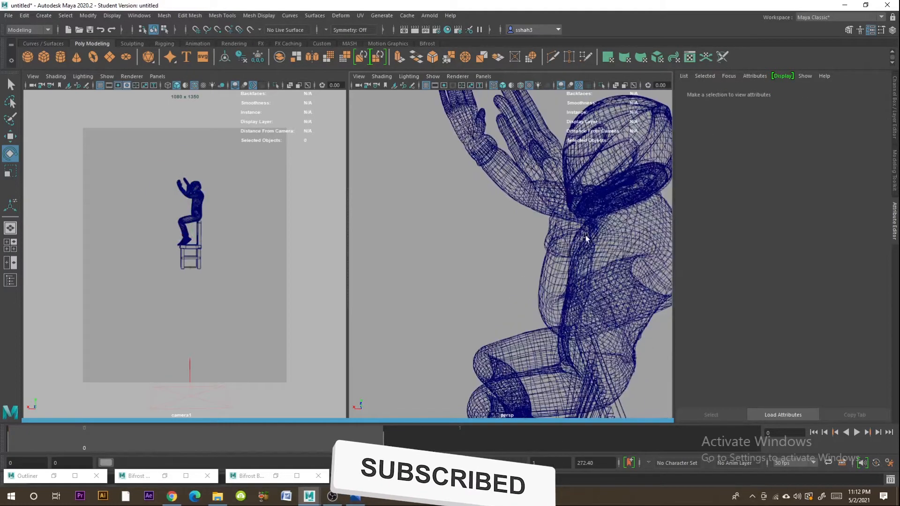
pyautogui.click(563, 229)
pyautogui.click(580, 214)
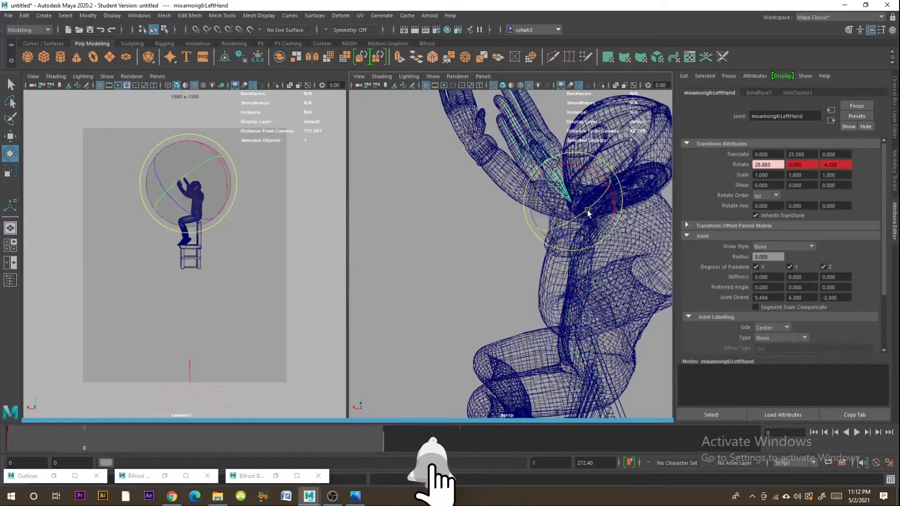
pyautogui.moveTo(580, 215); pyautogui.dragTo(582, 165)
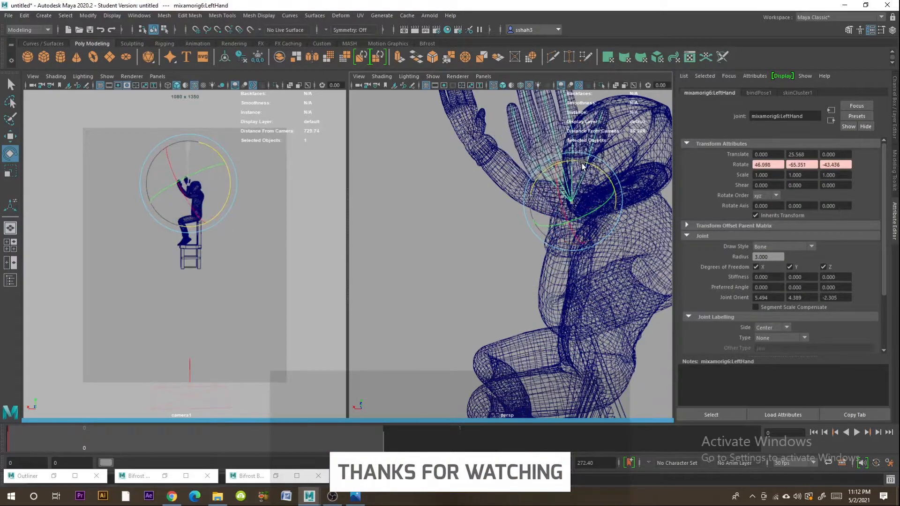
pyautogui.keyDown('alt'); pyautogui.moveTo(582, 174); pyautogui.dragTo(545, 207, button='middle'); pyautogui.keyUp('alt')
# - Turn the left hand edge-on beside the face by rotating the LeftHand joint to about -42.0°, -57.3°, 17.4°
pyautogui.click(515, 323)
pyautogui.moveTo(527, 337); pyautogui.dragTo(489, 335)
pyautogui.keyDown('alt'); pyautogui.moveTo(530, 240); pyautogui.dragTo(537, 300); pyautogui.keyUp('alt')
pyautogui.click(540, 291)
pyautogui.click(510, 224)
pyautogui.moveTo(510, 224); pyautogui.dragTo(504, 202)
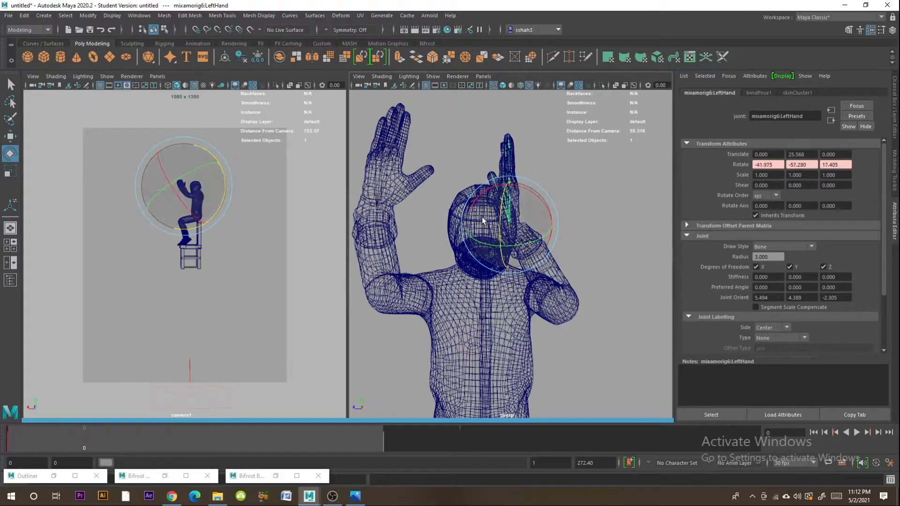
# - Rotate the RightForeArm joint to bring the raised right arm closer to the left one, and clear the selection
pyautogui.click(406, 294)
pyautogui.moveTo(412, 296); pyautogui.dragTo(537, 273)
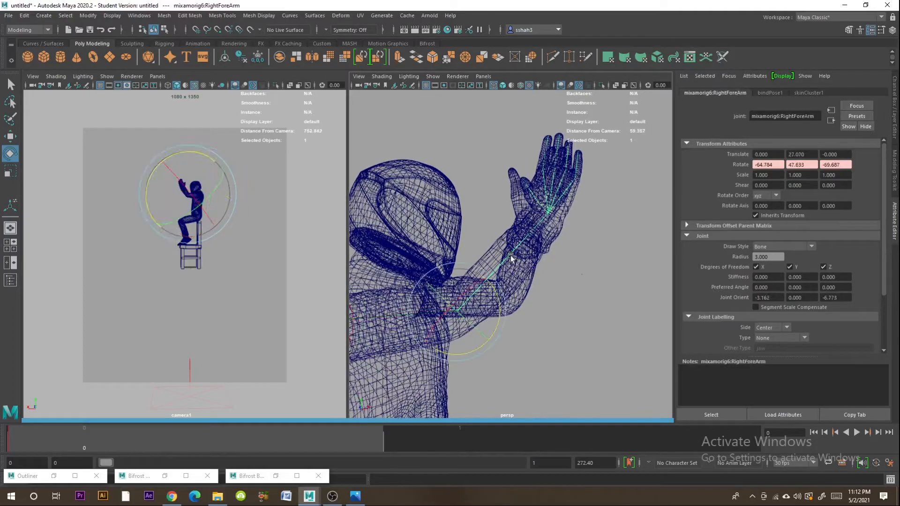
pyautogui.moveTo(491, 290); pyautogui.dragTo(500, 309)
pyautogui.keyDown('alt'); pyautogui.moveTo(597, 267); pyautogui.dragTo(459, 223); pyautogui.keyUp('alt')
pyautogui.rightClick(554, 215)
pyautogui.click(593, 197)
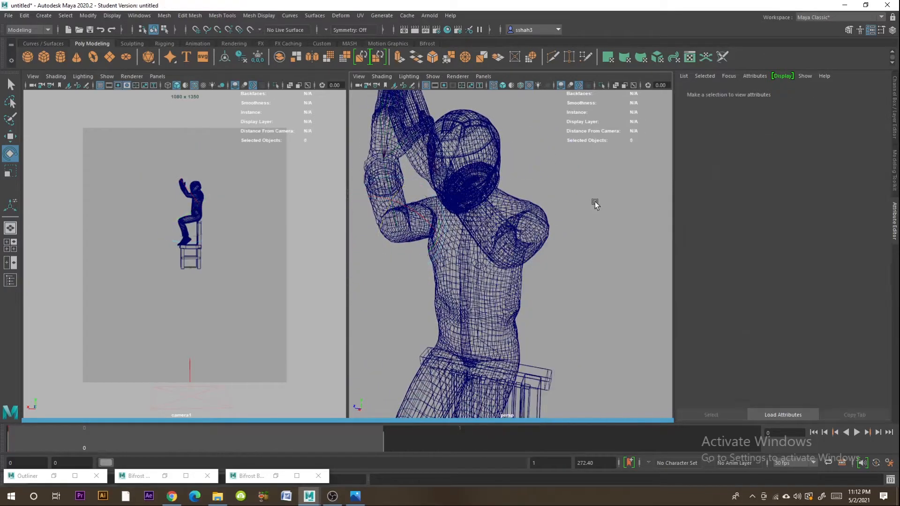
# - Display the character shaded with textures and set the Reflectivity of its Ch20_body Phong material to 0
pyautogui.press('5')
pyautogui.press('6')
pyautogui.click(531, 224)
pyautogui.press('7')
pyautogui.press('5')
pyautogui.press('6')
pyautogui.click(550, 247)
pyautogui.click(848, 91)
pyautogui.click(851, 91)
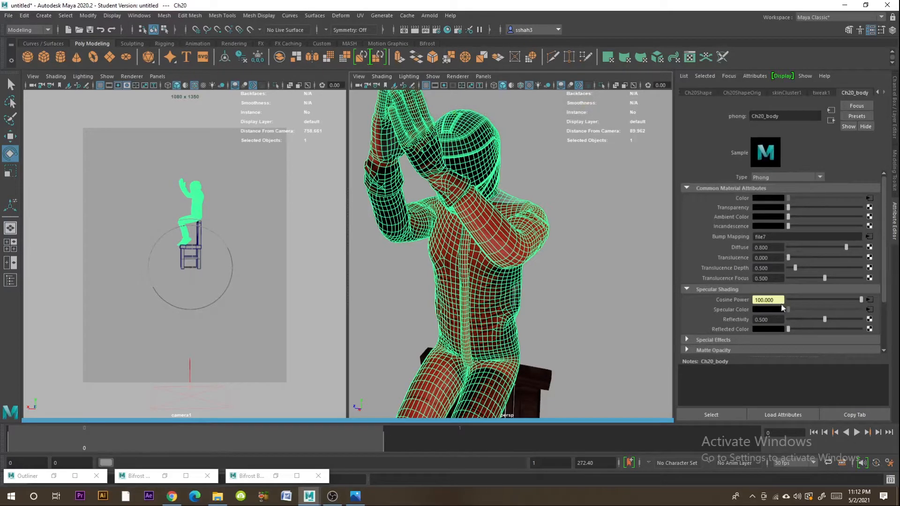
# - Render the scene through cameraShape1 in the Arnold RenderView and move the render window clear of the camera view's edge
pyautogui.click(429, 15)
pyautogui.click(430, 16)
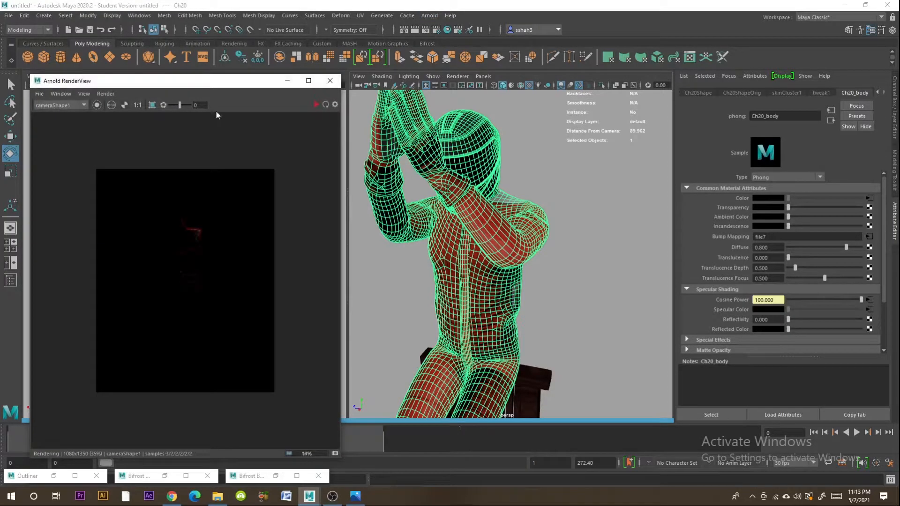
pyautogui.moveTo(137, 86); pyautogui.dragTo(208, 117)
# - Raise the area light below the chair closer to its legs and refresh the Arnold render
pyautogui.scroll(-12, 647, 308)
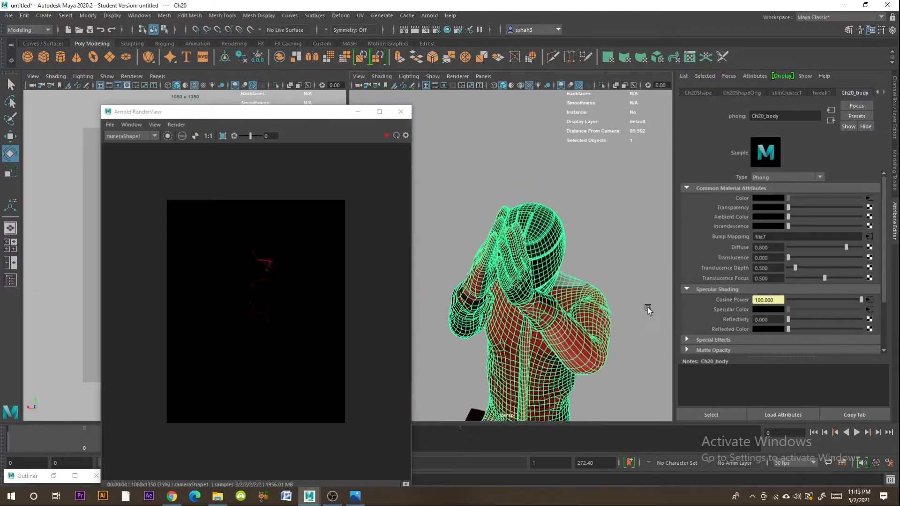
pyautogui.keyDown('alt'); pyautogui.moveTo(617, 252); pyautogui.dragTo(639, 222, button='middle'); pyautogui.keyUp('alt')
pyautogui.keyDown('alt'); pyautogui.moveTo(581, 319); pyautogui.dragTo(565, 188, button='middle'); pyautogui.keyUp('alt')
pyautogui.keyDown('alt'); pyautogui.moveTo(564, 189); pyautogui.dragTo(569, 160); pyautogui.keyUp('alt')
pyautogui.keyDown('alt'); pyautogui.moveTo(588, 241); pyautogui.dragTo(590, 319, button='middle'); pyautogui.keyUp('alt')
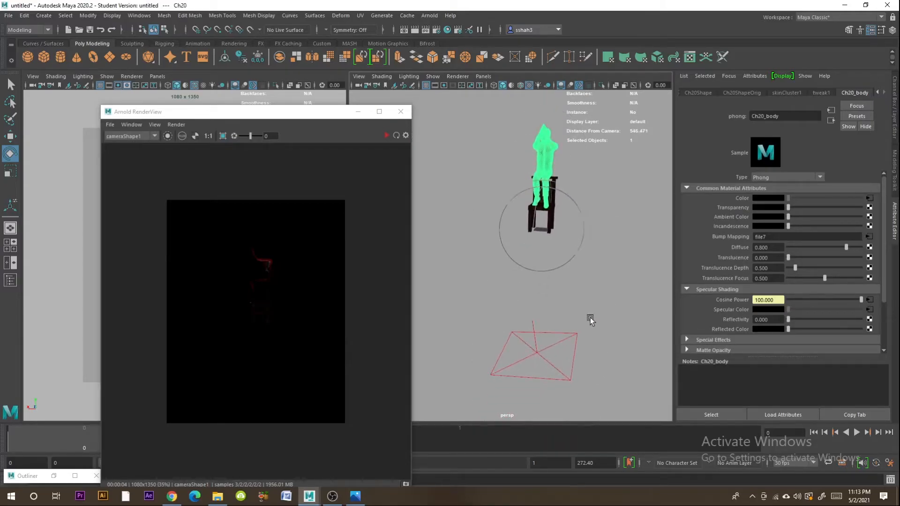
pyautogui.click(561, 334)
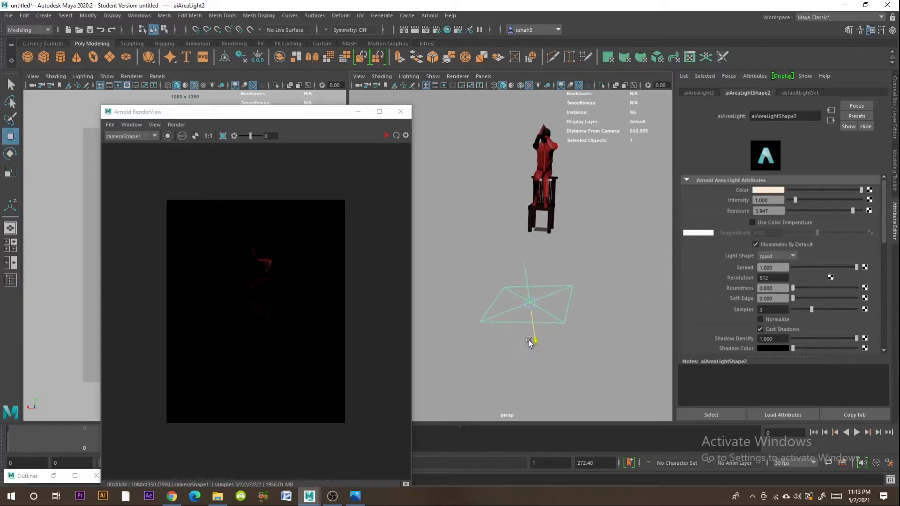
pyautogui.click(396, 135)
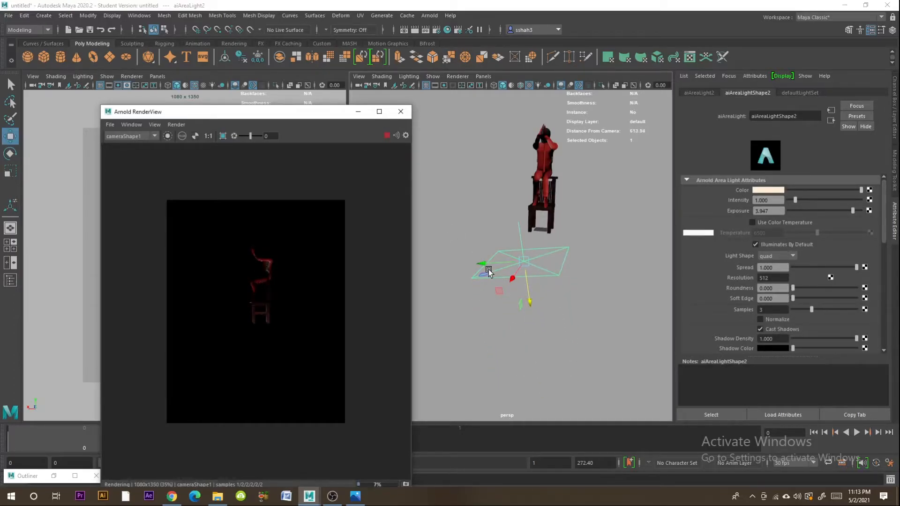
# - Adjust the lower area light's position beneath the chair and change its color to a pale cyan
pyautogui.moveTo(489, 272); pyautogui.dragTo(484, 266)
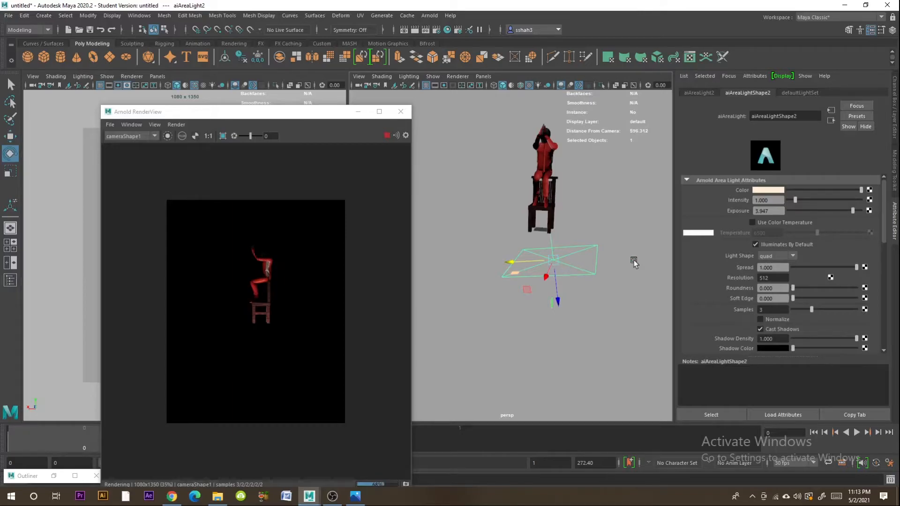
pyautogui.click(763, 191)
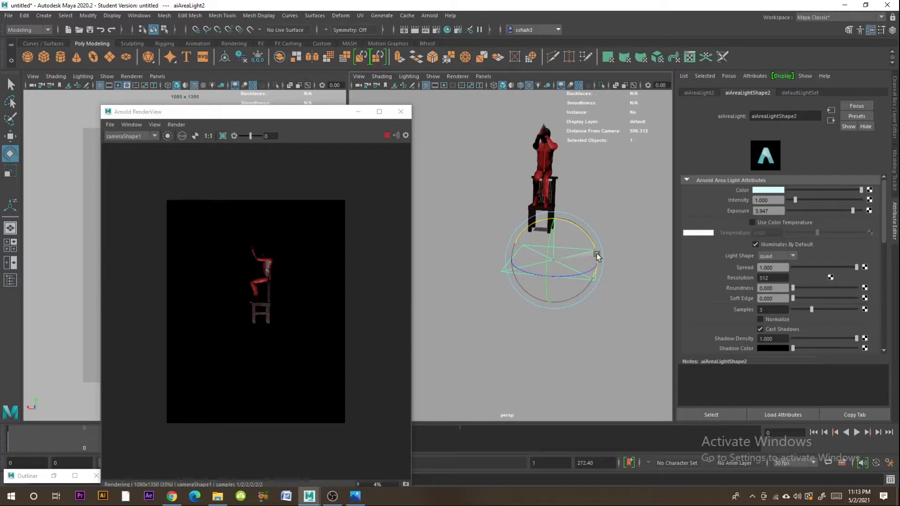
pyautogui.press('w')
pyautogui.keyDown('alt'); pyautogui.moveTo(505, 282); pyautogui.dragTo(518, 281); pyautogui.keyUp('alt')
pyautogui.moveTo(509, 261); pyautogui.dragTo(498, 262)
# - Duplicate the area light, place the copy above the character and rotate it to face downward
pyautogui.keyDown('shift'); pyautogui.moveTo(531, 297); pyautogui.dragTo(512, 173); pyautogui.keyUp('shift')
pyautogui.keyDown('alt'); pyautogui.moveTo(537, 214); pyautogui.dragTo(533, 376, button='middle'); pyautogui.keyUp('alt')
pyautogui.click(9, 154)
pyautogui.moveTo(503, 293); pyautogui.dragTo(489, 216)
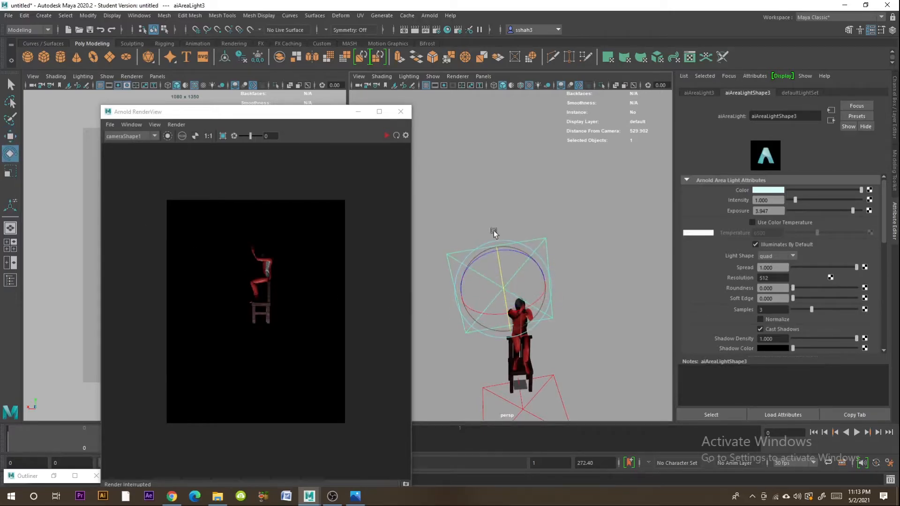
pyautogui.moveTo(505, 305); pyautogui.dragTo(510, 182)
# - Restart the Arnold render and shift the overhead area light sideways to line up with the character
pyautogui.click(10, 137)
pyautogui.click(386, 135)
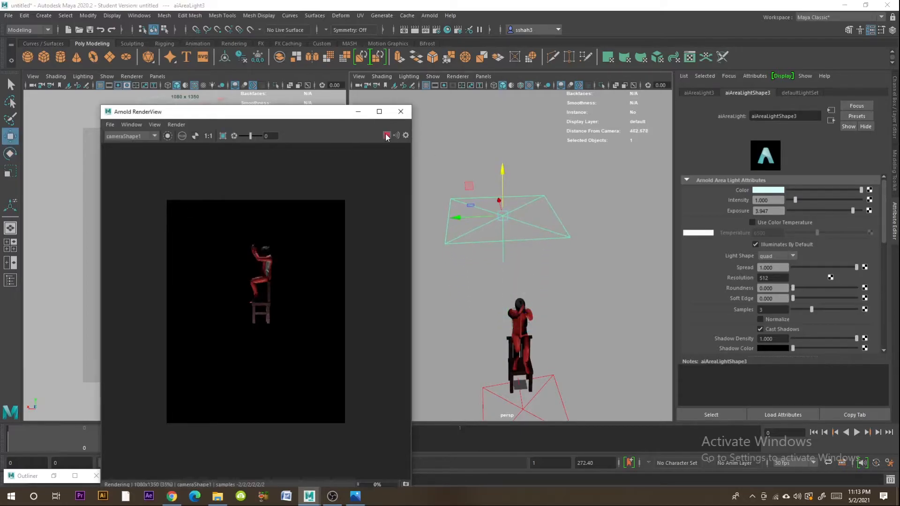
pyautogui.moveTo(465, 217); pyautogui.dragTo(471, 220)
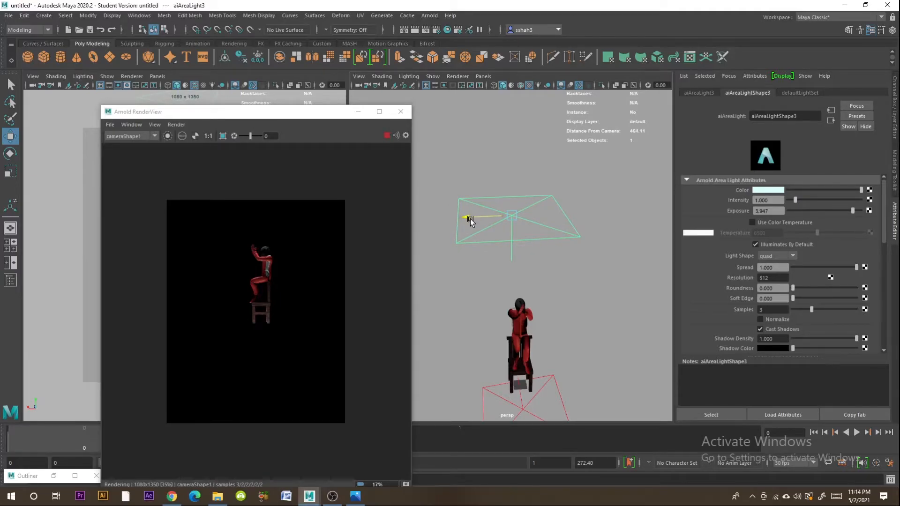
pyautogui.keyDown('alt'); pyautogui.moveTo(560, 326); pyautogui.dragTo(569, 284, button='middle'); pyautogui.keyUp('alt')
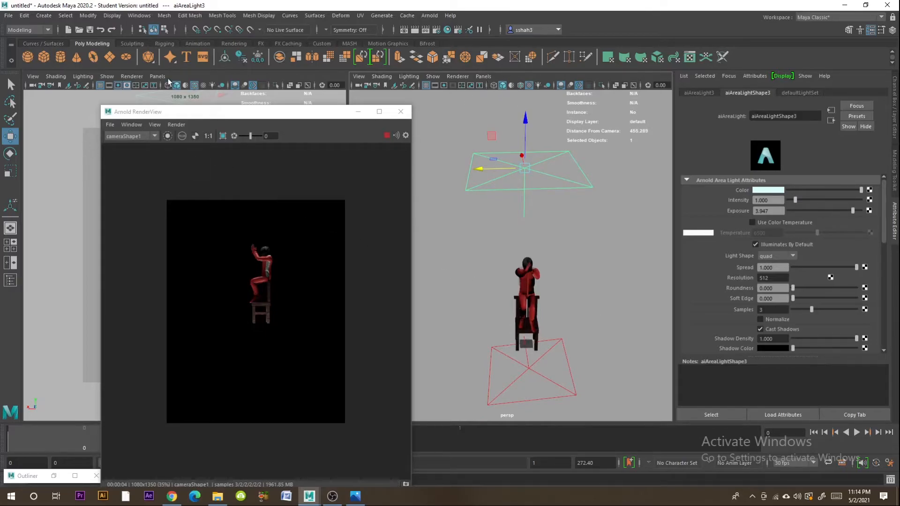
# - Reframe camera1 so the seated character sits lower in the image, and inspect the updated render up close
pyautogui.moveTo(191, 121); pyautogui.dragTo(525, 116)
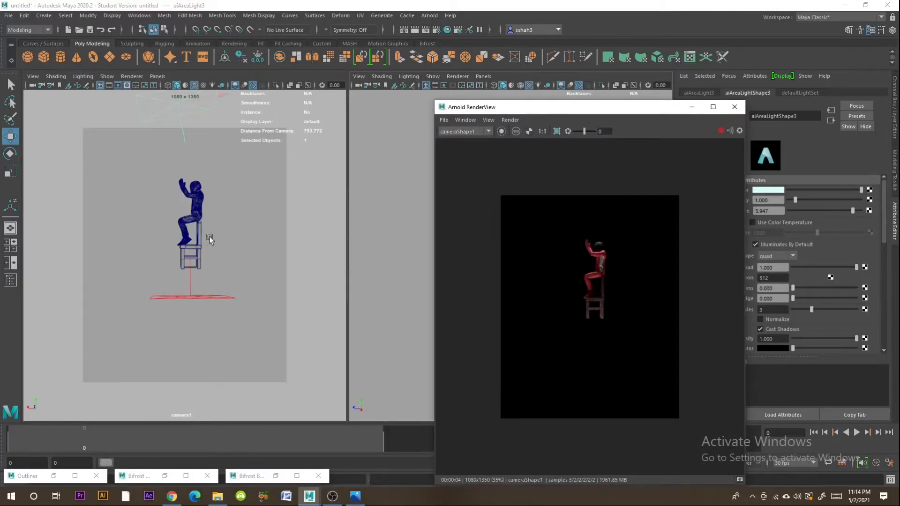
pyautogui.keyDown('alt'); pyautogui.moveTo(210, 240); pyautogui.dragTo(206, 276, button='middle'); pyautogui.keyUp('alt')
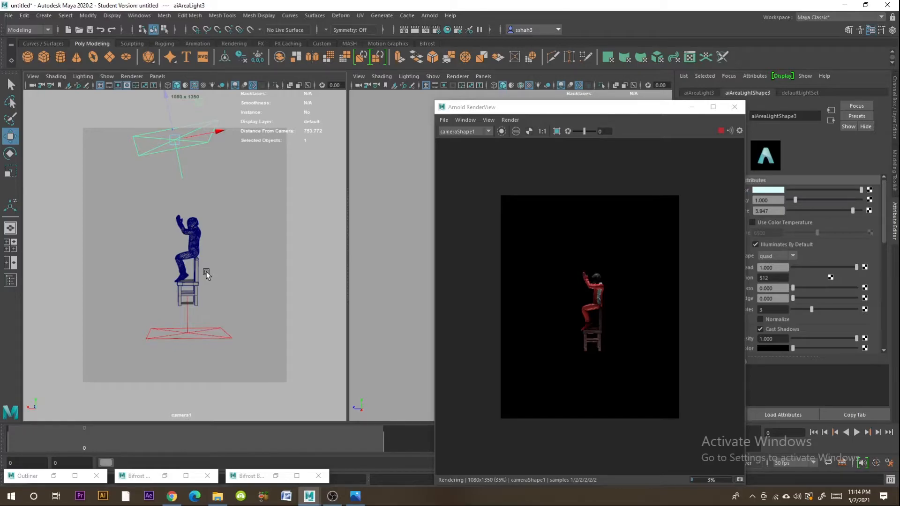
pyautogui.scroll(2, 615, 333)
pyautogui.scroll(-2, 614, 334)
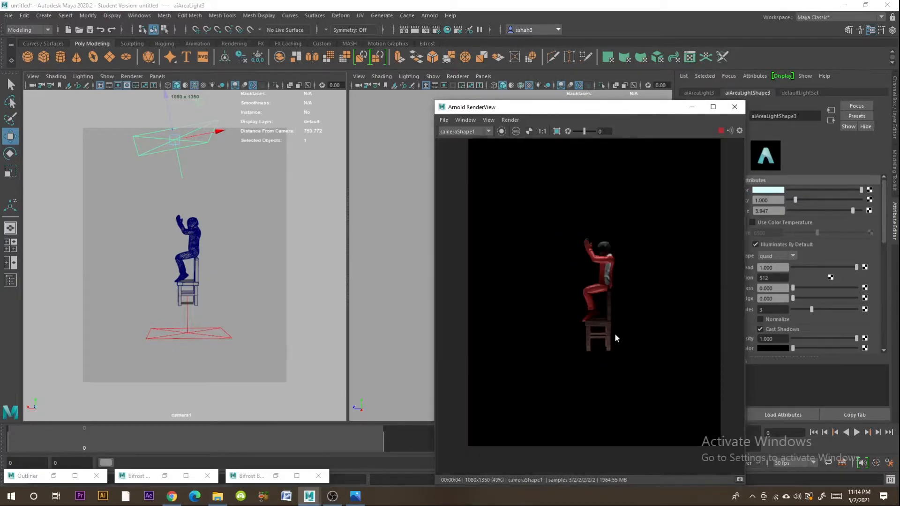
pyautogui.scroll(3, 611, 330)
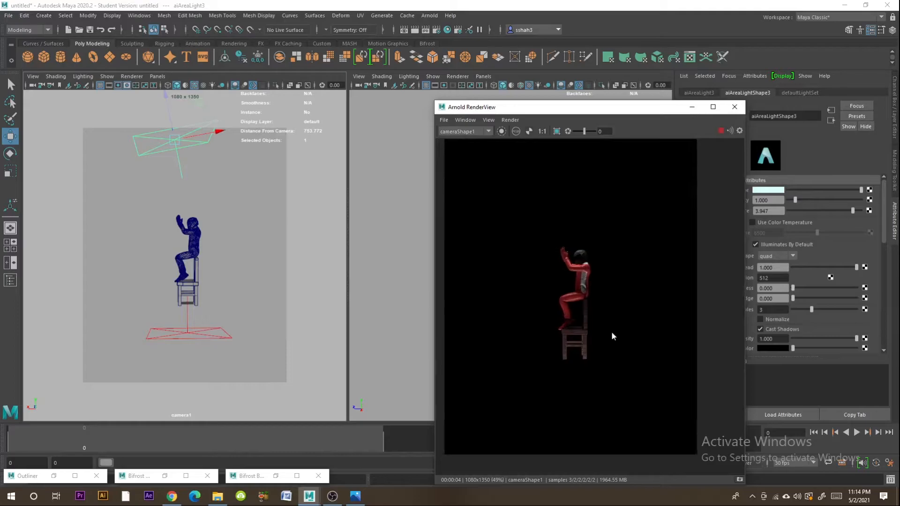
# - Examine the character's Ch20_body material and the pose of its raised hands in the perspective view
pyautogui.click(199, 216)
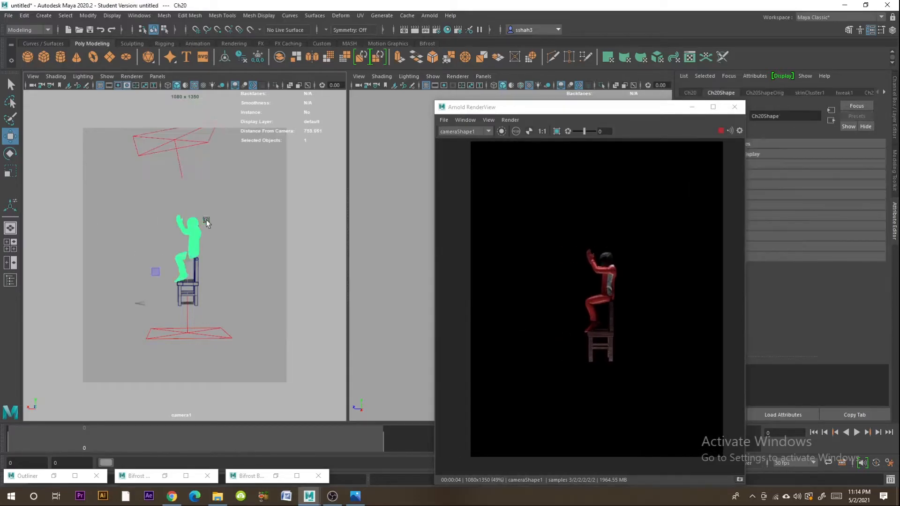
pyautogui.moveTo(551, 112); pyautogui.dragTo(279, 114)
pyautogui.scroll(5, 567, 275)
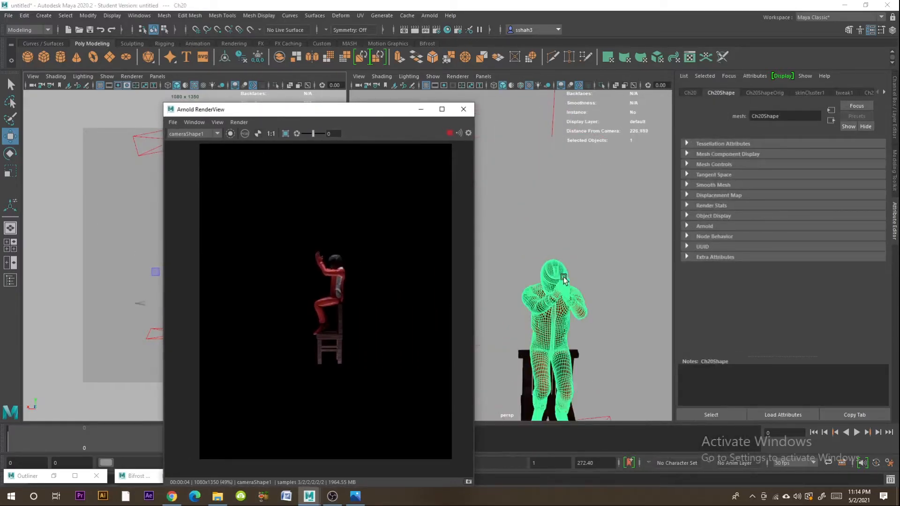
pyautogui.scroll(-2, 599, 281)
pyautogui.click(846, 93)
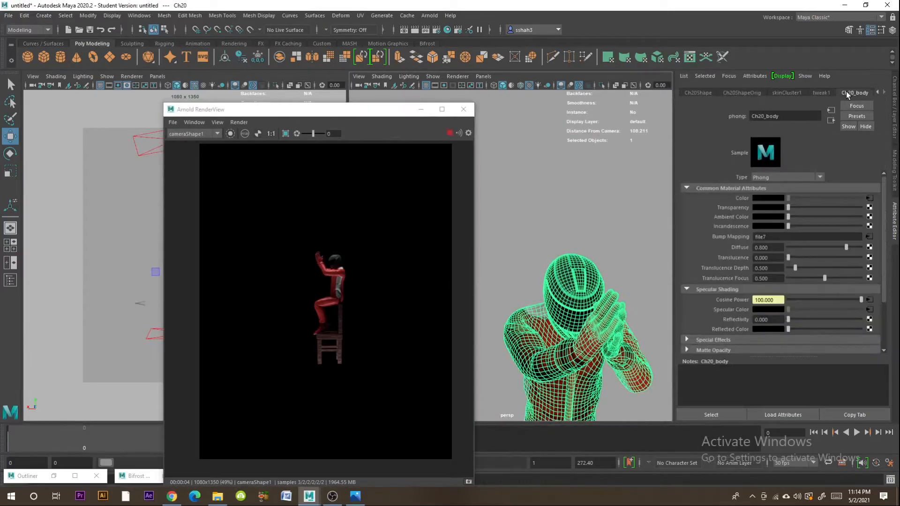
pyautogui.scroll(-3, 600, 268)
pyautogui.keyDown('alt'); pyautogui.moveTo(600, 268); pyautogui.dragTo(609, 210, button='middle'); pyautogui.keyUp('alt')
pyautogui.keyDown('alt'); pyautogui.moveTo(580, 247); pyautogui.dragTo(609, 246); pyautogui.keyUp('alt')
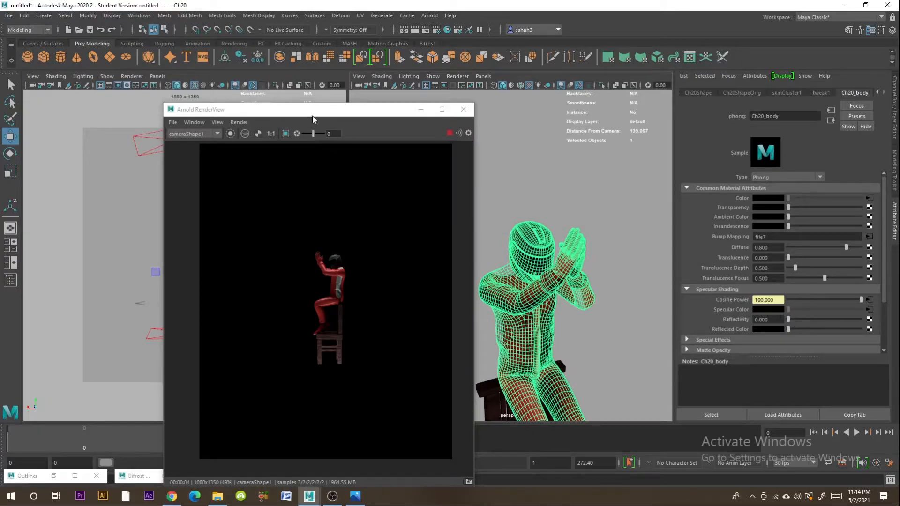
pyautogui.moveTo(312, 116); pyautogui.dragTo(606, 120)
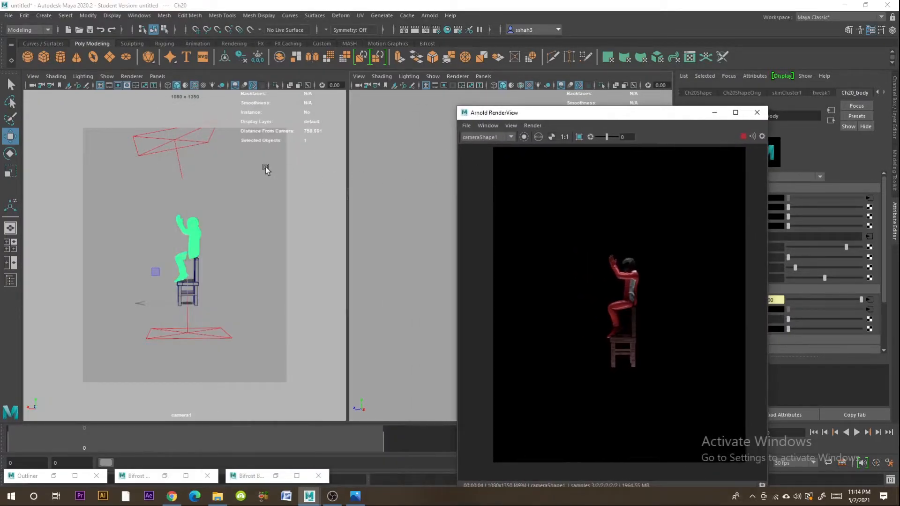
# - Change the overhead area light's color to a light blue with a hue of about 203 and set its Exposure to 5
pyautogui.click(174, 147)
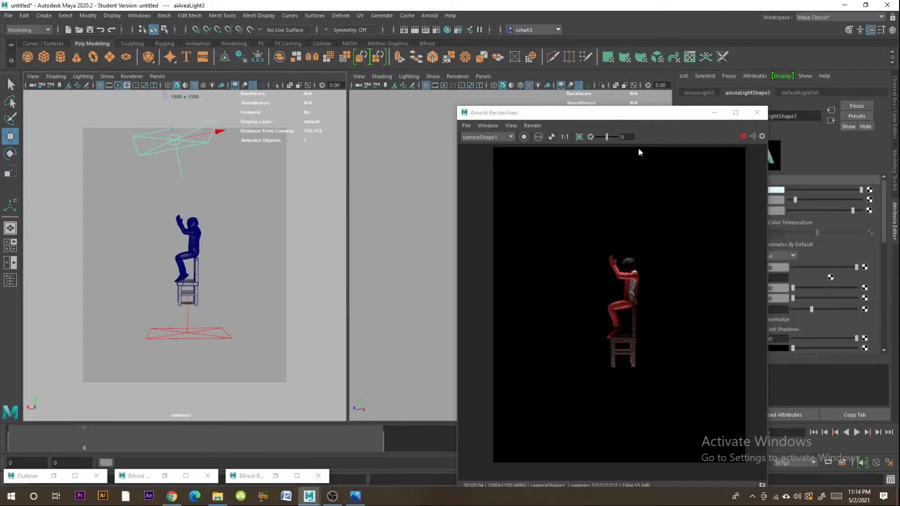
pyautogui.moveTo(626, 120); pyautogui.dragTo(523, 96)
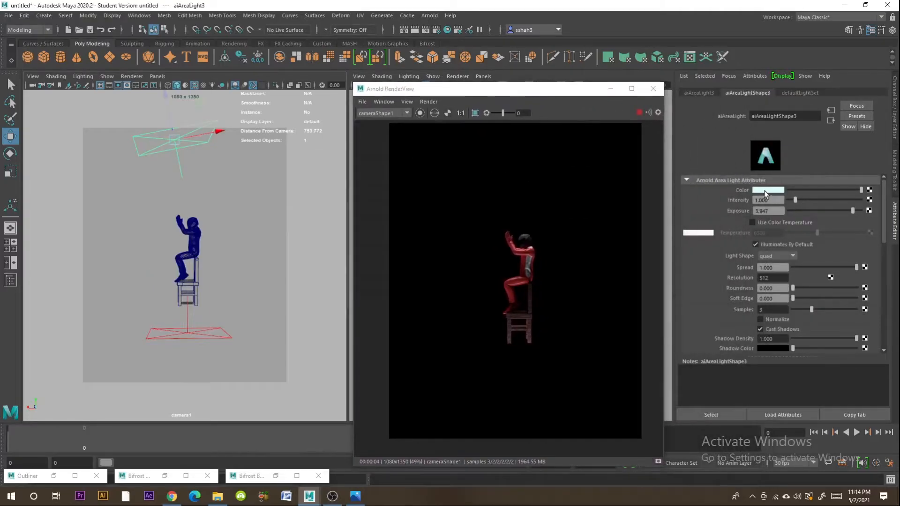
pyautogui.click(765, 190)
pyautogui.moveTo(735, 226); pyautogui.dragTo(758, 228)
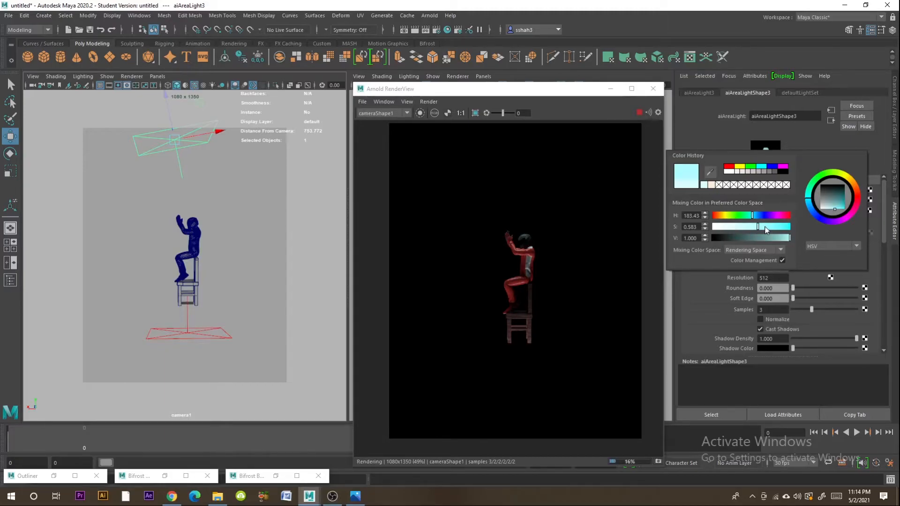
pyautogui.click(772, 227)
pyautogui.click(810, 208)
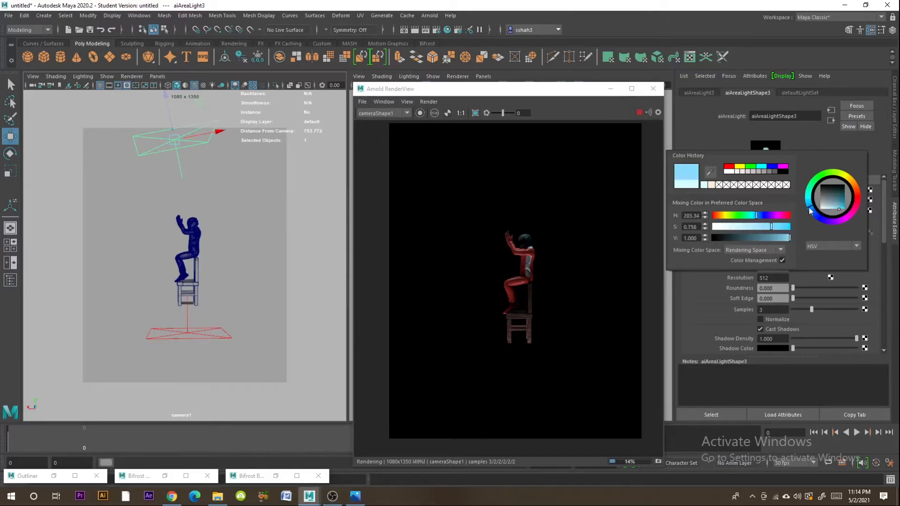
pyautogui.click(756, 229)
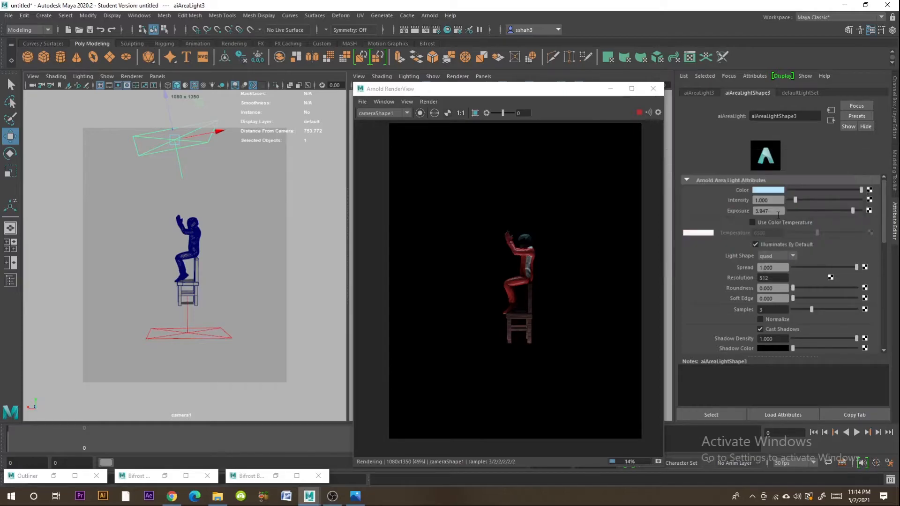
pyautogui.moveTo(853, 211); pyautogui.dragTo(861, 211)
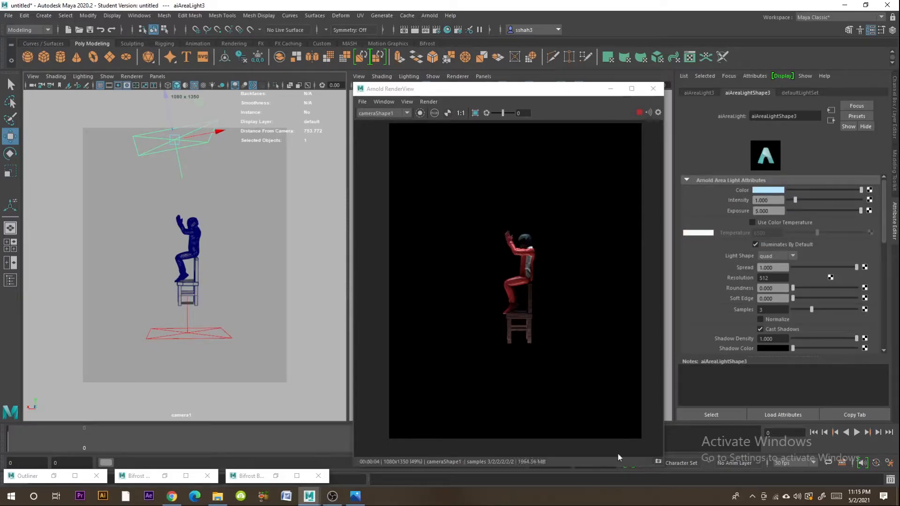
# - Save the render as a Multi-Layer EXR image in a new folder named "New scene" inside the Pray folder
pyautogui.click(368, 104)
pyautogui.click(392, 121)
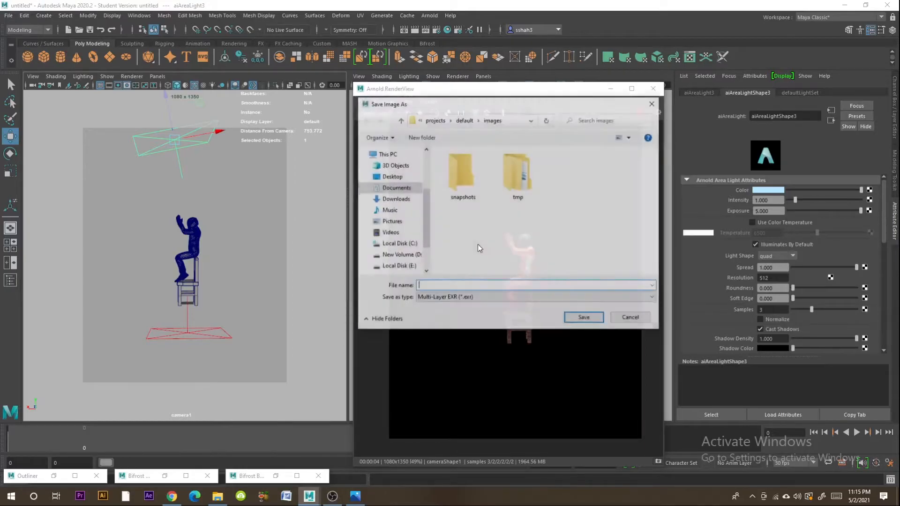
pyautogui.scroll(2, 398, 207)
pyautogui.click(388, 192)
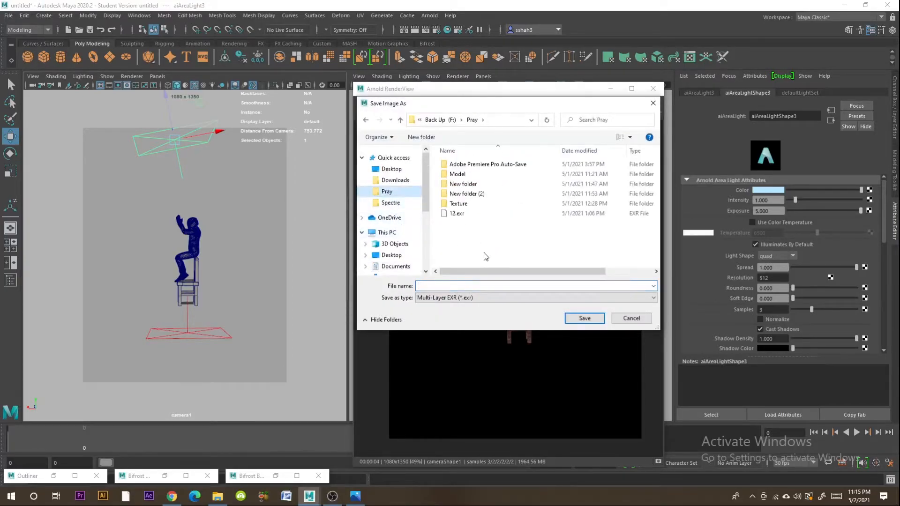
pyautogui.click(421, 136)
pyautogui.write('New scene')
pyautogui.press('Return')
pyautogui.press('Return')
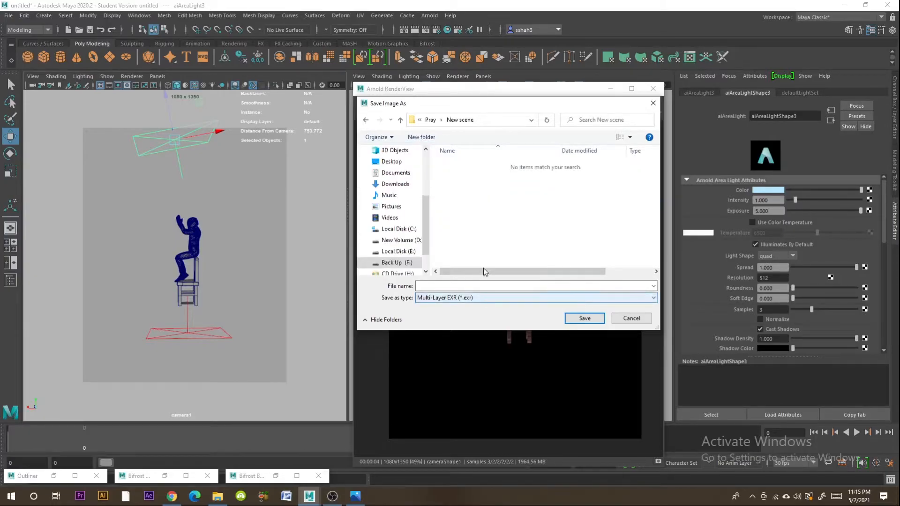
pyautogui.click(585, 319)
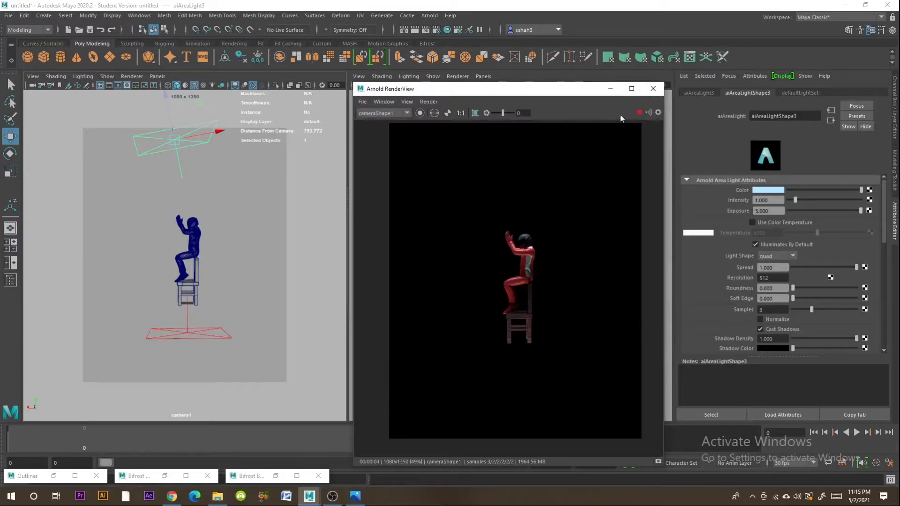
# - Minimize the render view and try to launch Adobe Photoshop CC 2019
pyautogui.click(611, 89)
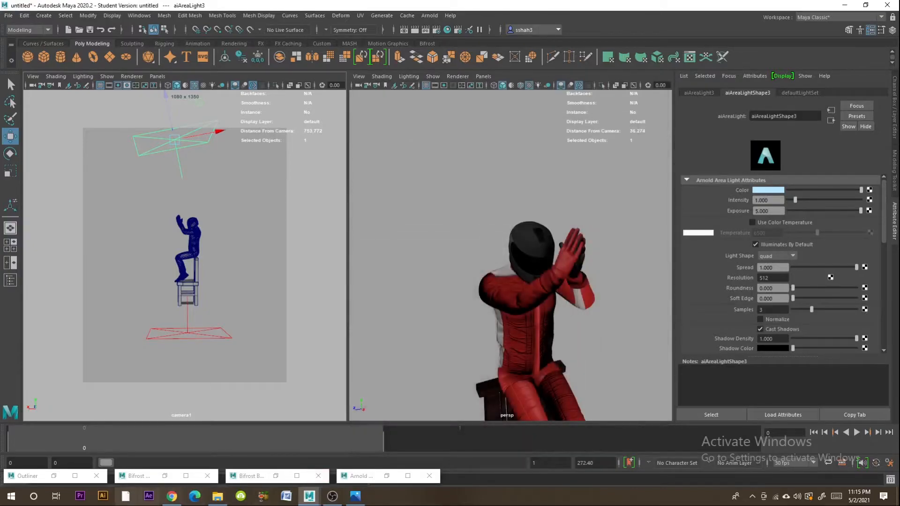
pyautogui.click(125, 496)
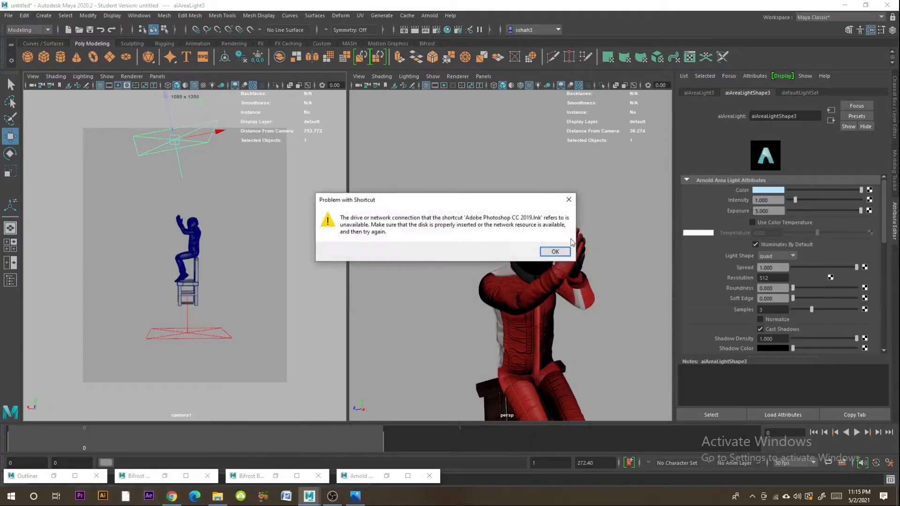
pyautogui.click(555, 252)
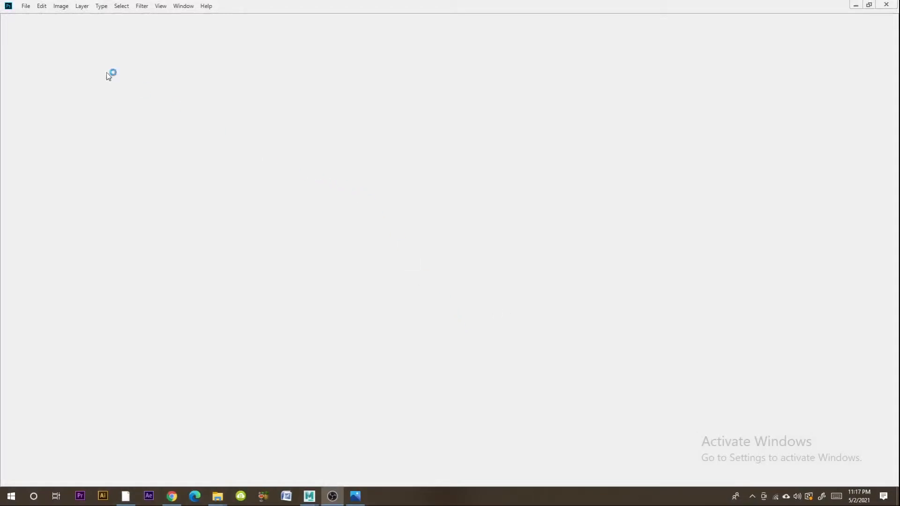
# - Switch back to Maya and rotate the character's mixamorig6:Spine joint to about 14.2 degrees in X so the torso leans forward
pyautogui.moveTo(306, 500)
pyautogui.click(353, 465)
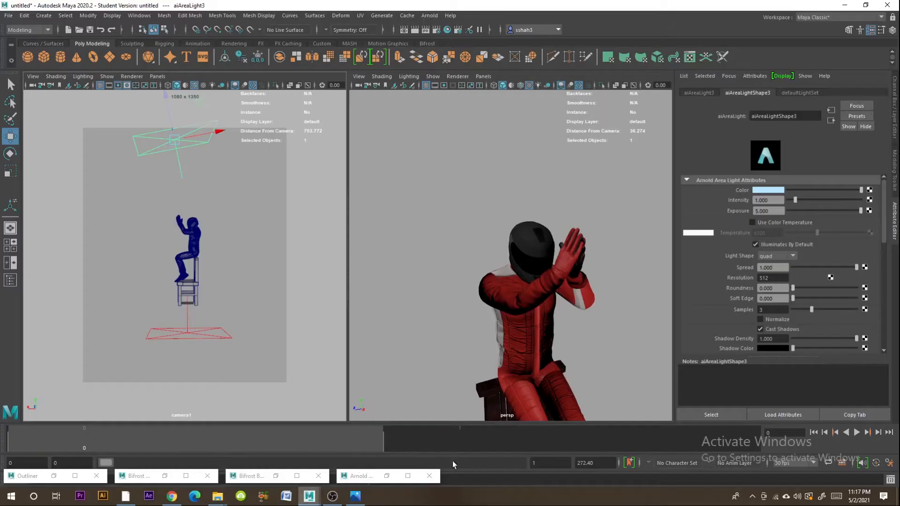
pyautogui.click(532, 304)
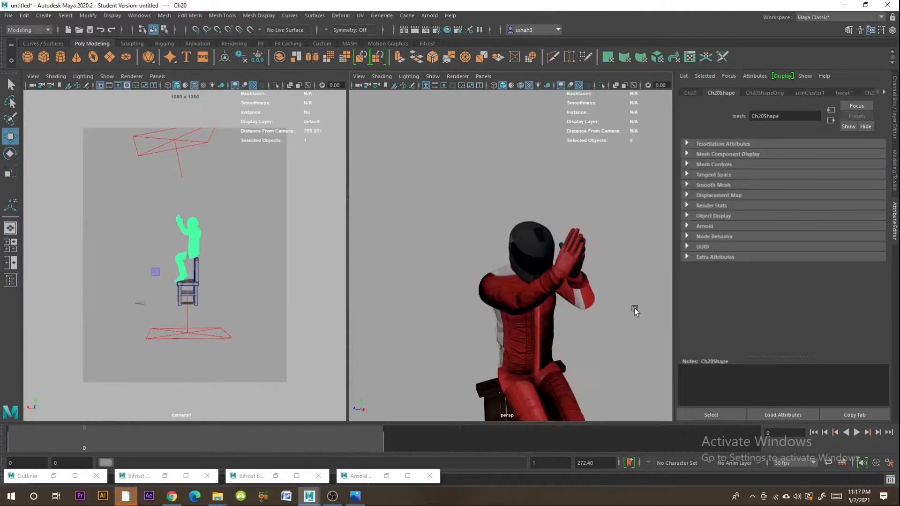
pyautogui.click(623, 356)
pyautogui.keyDown('alt'); pyautogui.moveTo(623, 356); pyautogui.dragTo(583, 320); pyautogui.keyUp('alt')
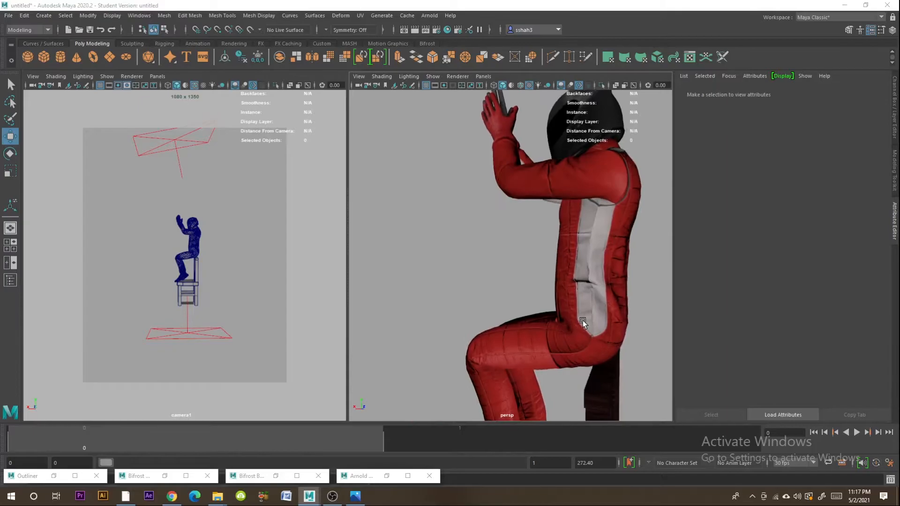
pyautogui.click(598, 275)
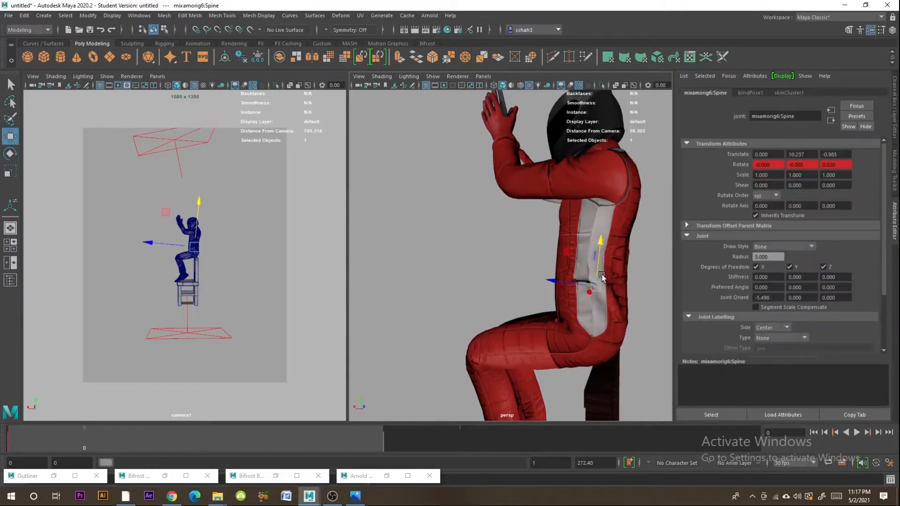
pyautogui.press('4')
pyautogui.press('e')
pyautogui.moveTo(624, 259); pyautogui.dragTo(581, 253)
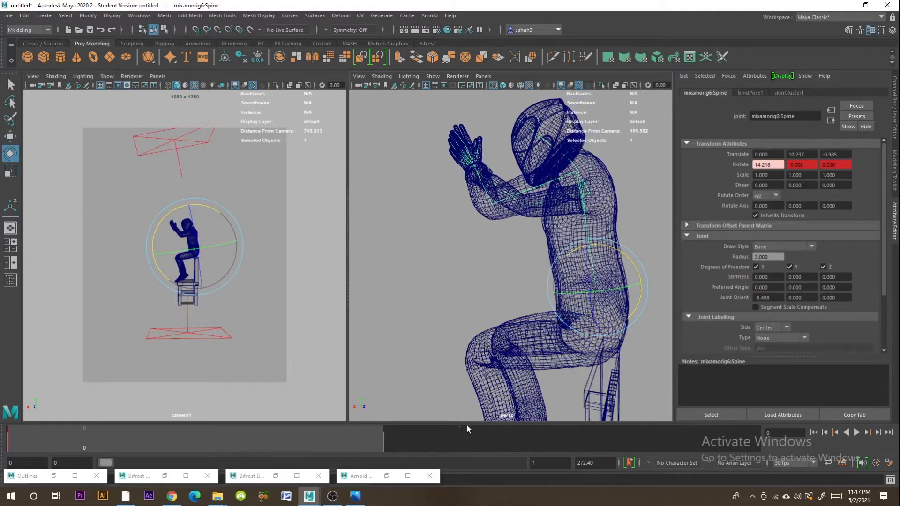
# - Update the Arnold render with the leaning pose and save it as Multi-Layer EXR image 3 in the New scene folder
pyautogui.click(387, 476)
pyautogui.click(639, 113)
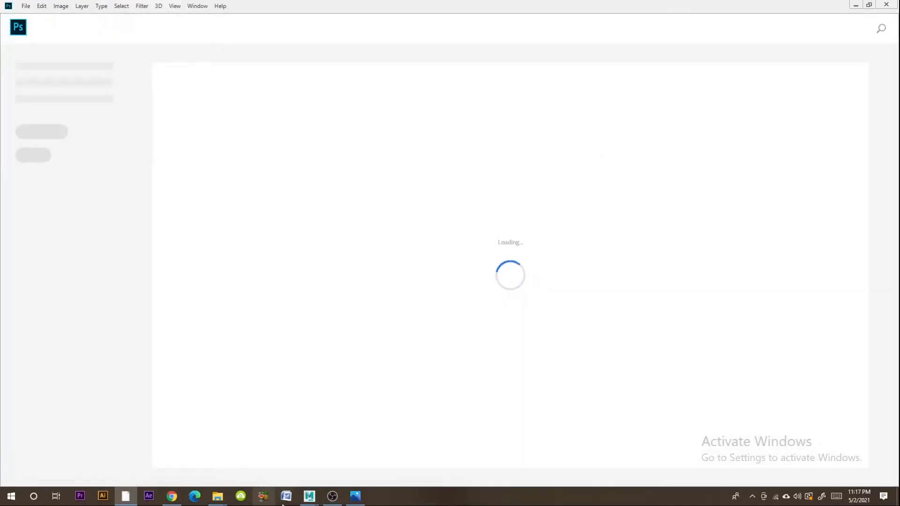
pyautogui.click(309, 497)
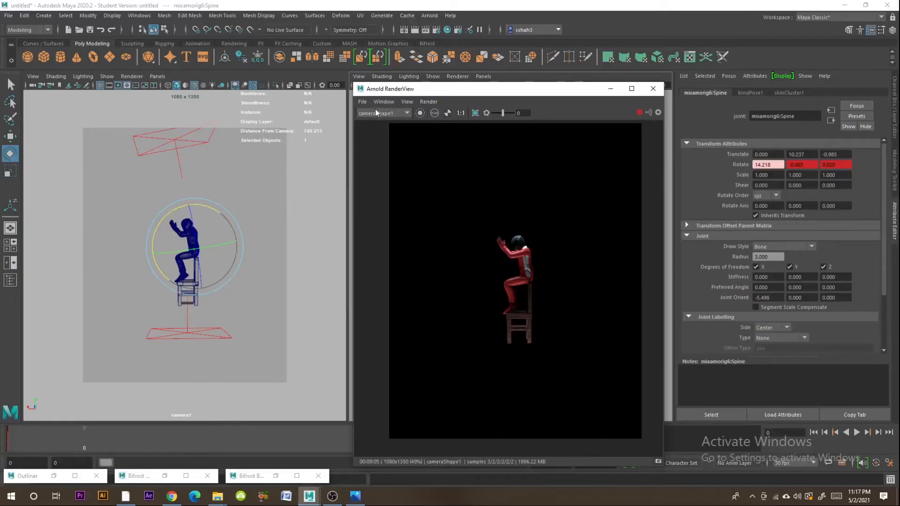
pyautogui.click(363, 102)
pyautogui.click(386, 122)
pyautogui.scroll(3, 388, 189)
pyautogui.click(388, 191)
pyautogui.doubleClick(457, 203)
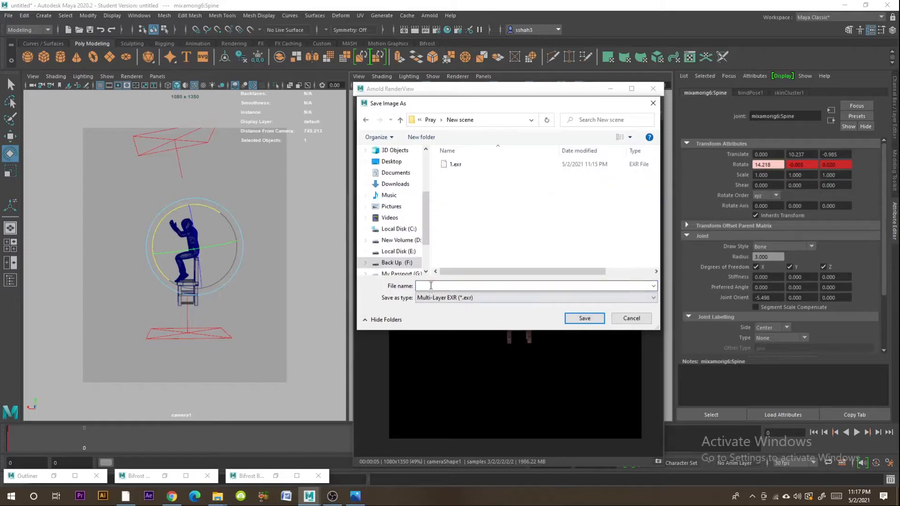
pyautogui.click(581, 318)
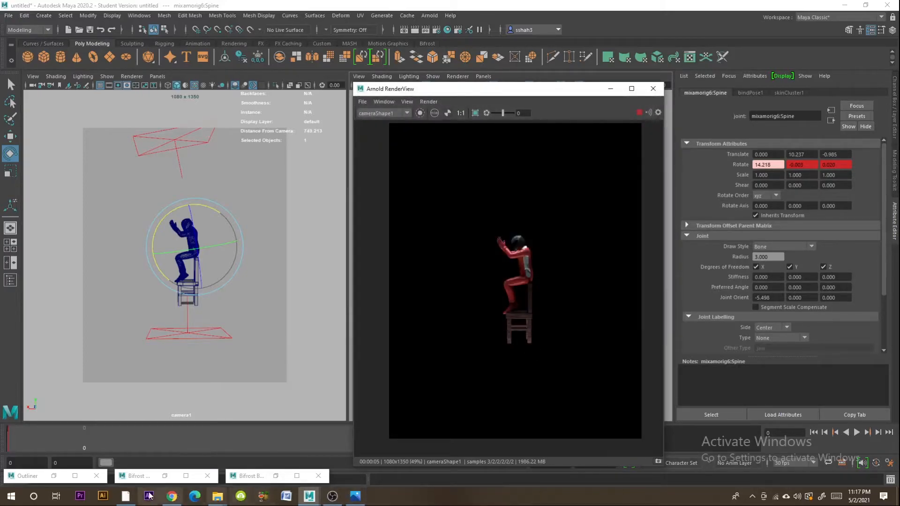
# - Switch to Photoshop and create a new 1080 x 1350 pixel RGB document at 72 pixels/inch with a white background
pyautogui.click(126, 498)
pyautogui.click(37, 115)
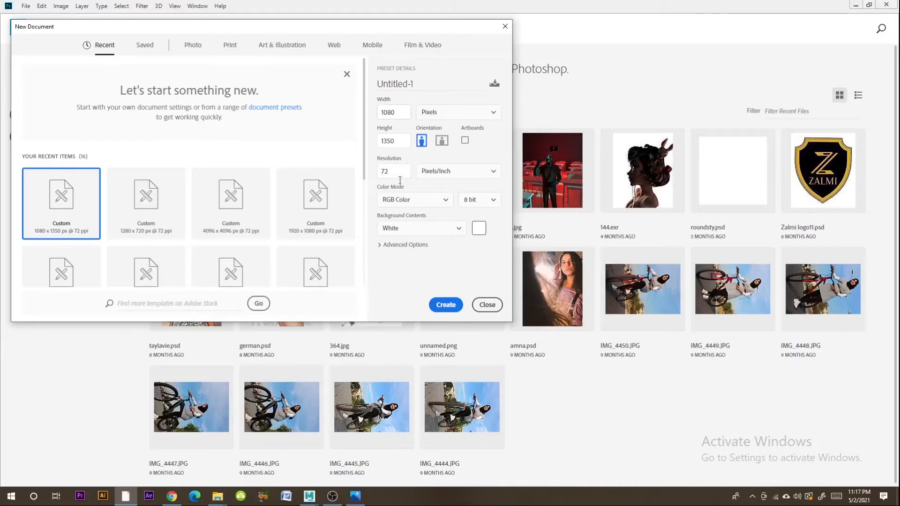
pyautogui.click(445, 305)
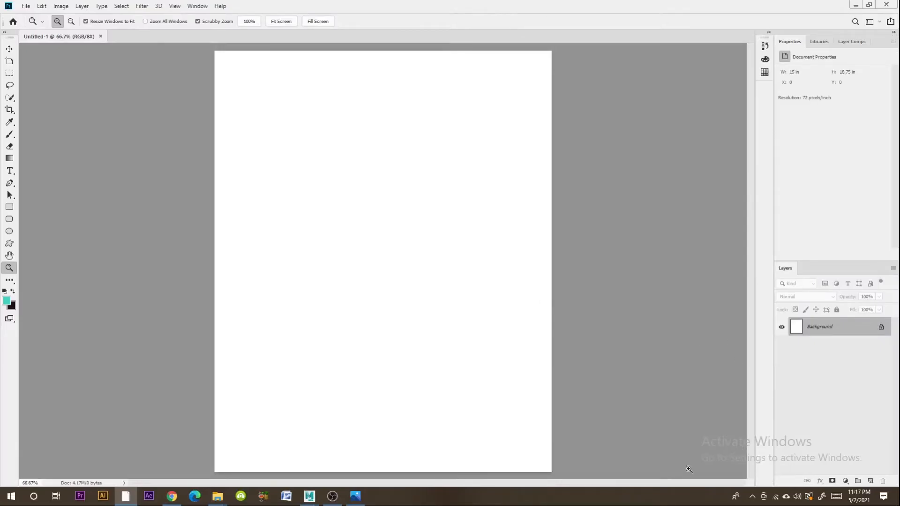
# - Place the EXR render 3 from Pray's New scene folder into the document at full size, reading its alpha channel as transparency
pyautogui.moveTo(217, 496)
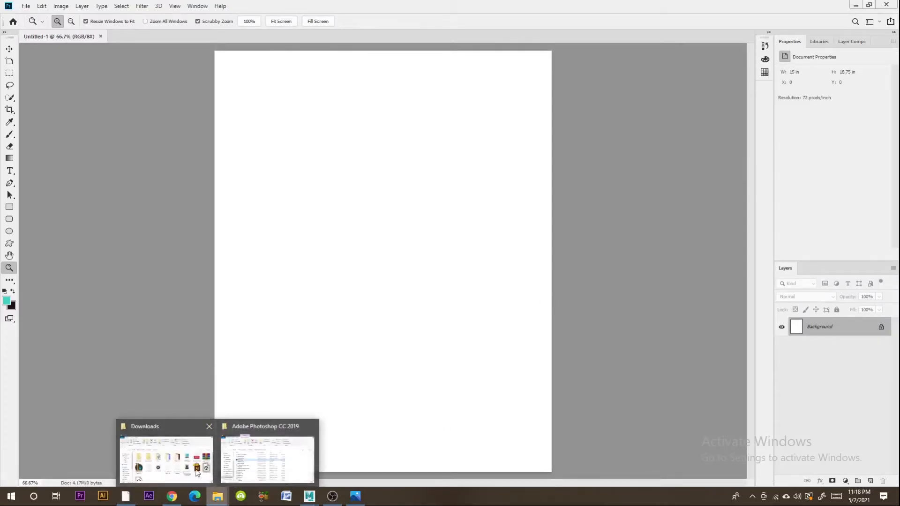
pyautogui.click(257, 412)
pyautogui.click(362, 181)
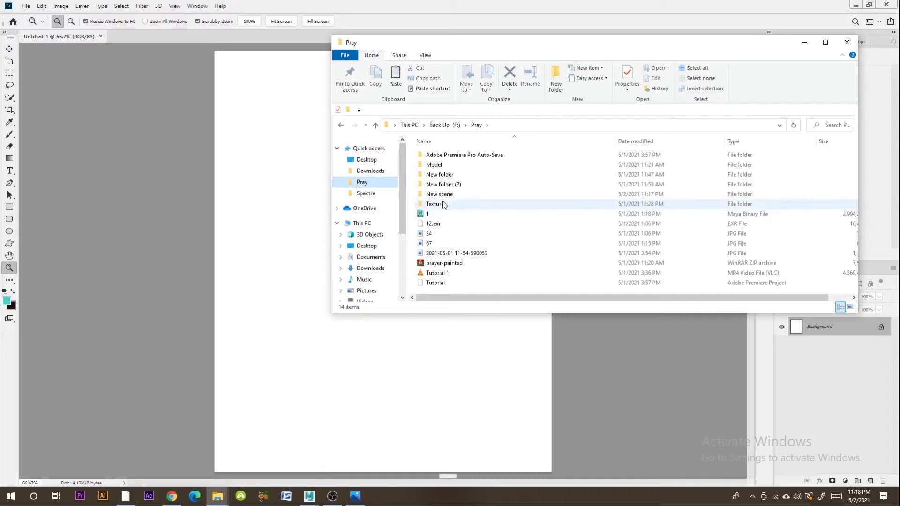
pyautogui.doubleClick(453, 203)
pyautogui.moveTo(432, 165); pyautogui.dragTo(301, 294)
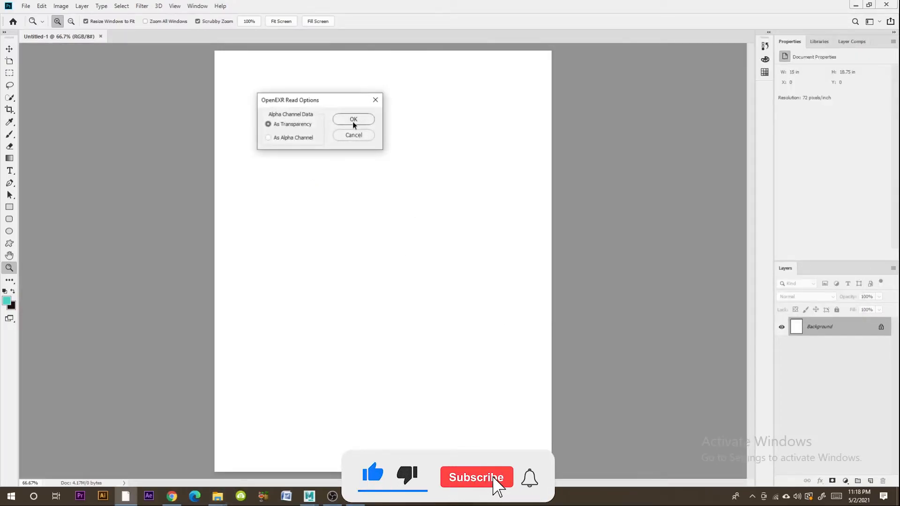
pyautogui.click(352, 119)
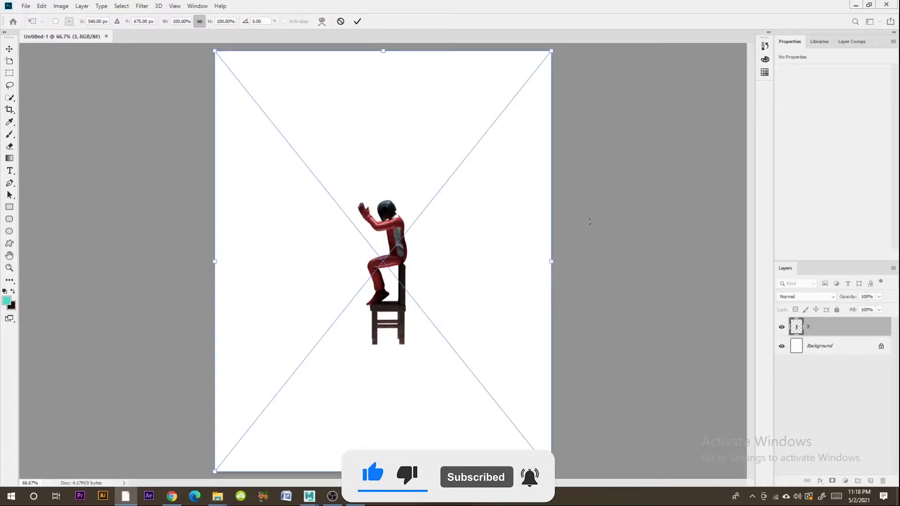
pyautogui.press('z')
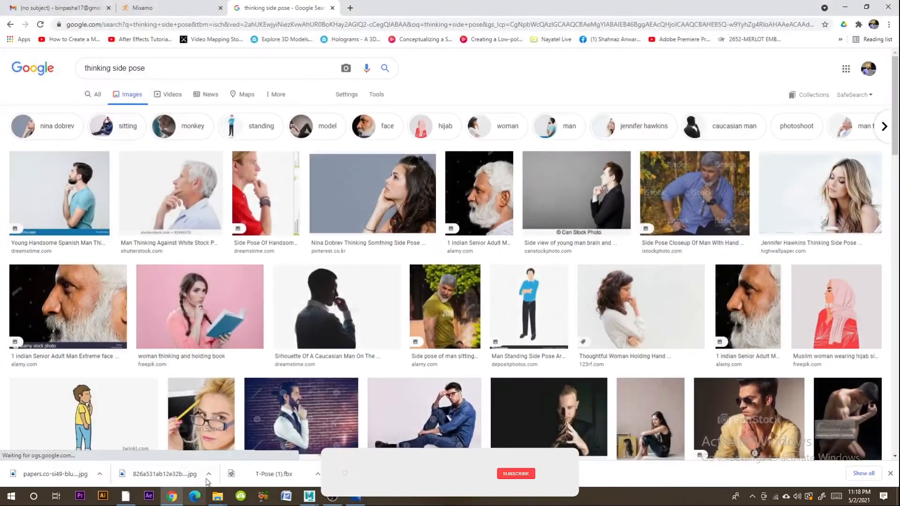
# - Switch to Chrome and search Google Images for "unreal sky"
pyautogui.click(171, 496)
pyautogui.moveTo(157, 69); pyautogui.dragTo(2, 77)
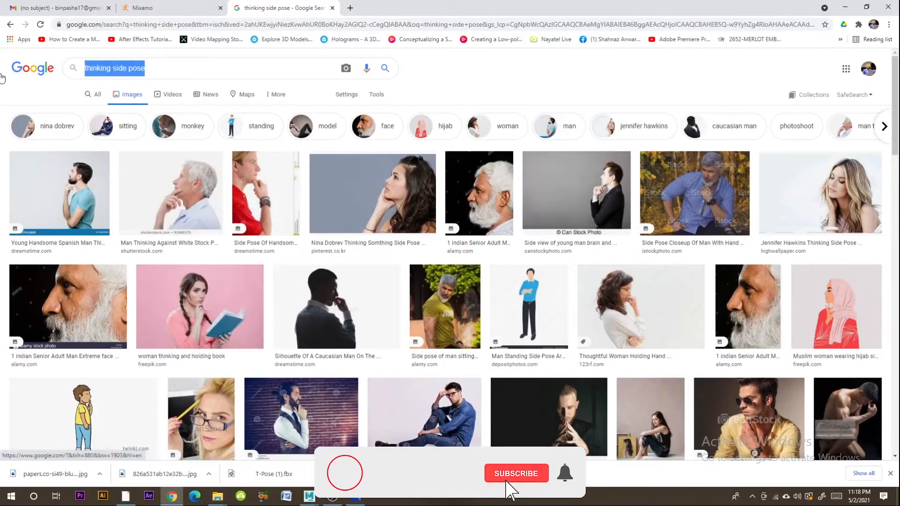
pyautogui.write('unreal sky')
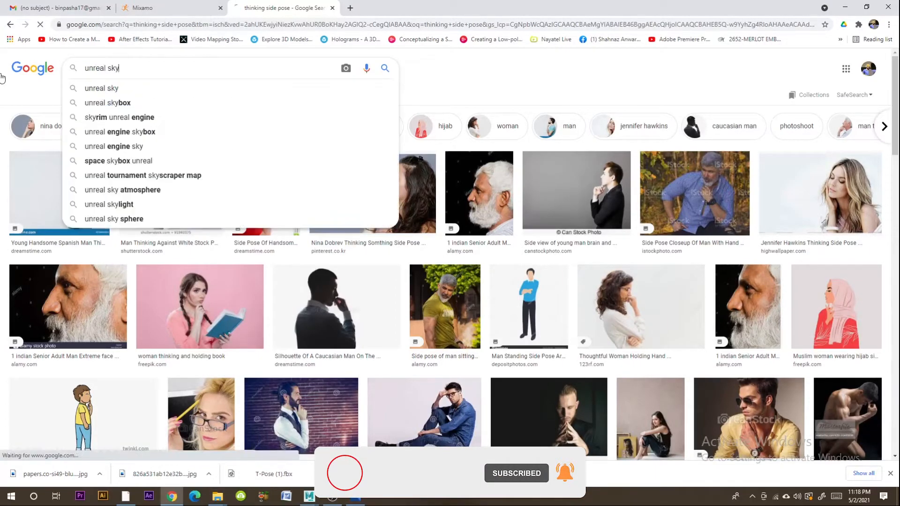
pyautogui.press('Return')
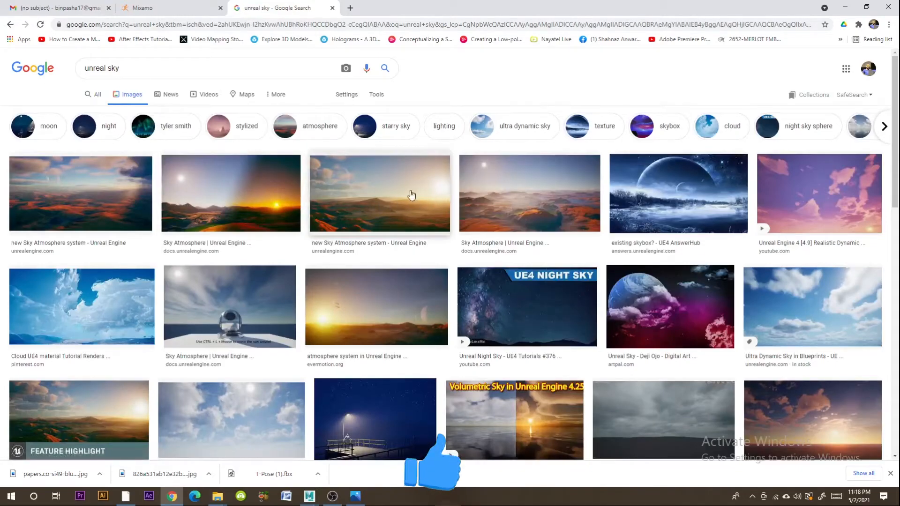
# - Open the Unreal Engine Sky Atmosphere image of the sunlit desert hills and save it to the computer
pyautogui.click(372, 195)
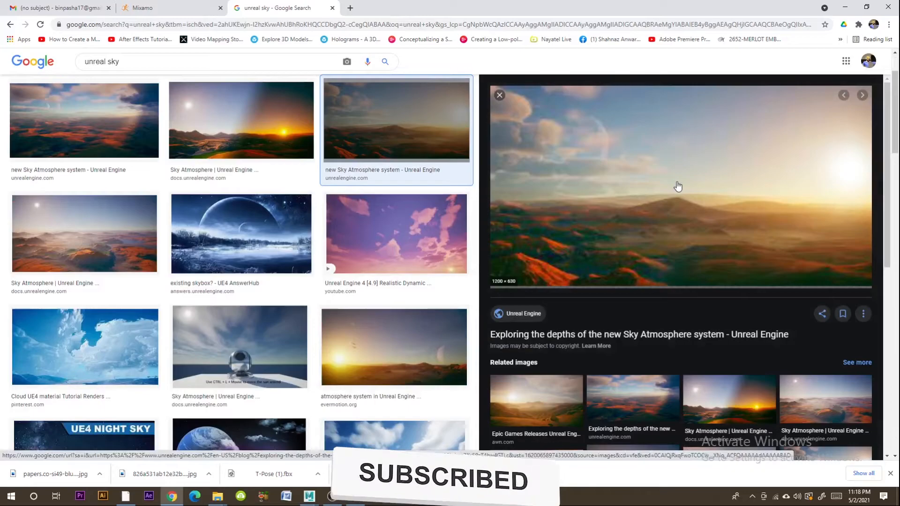
pyautogui.scroll(-1, 202, 283)
pyautogui.scroll(-4, 202, 282)
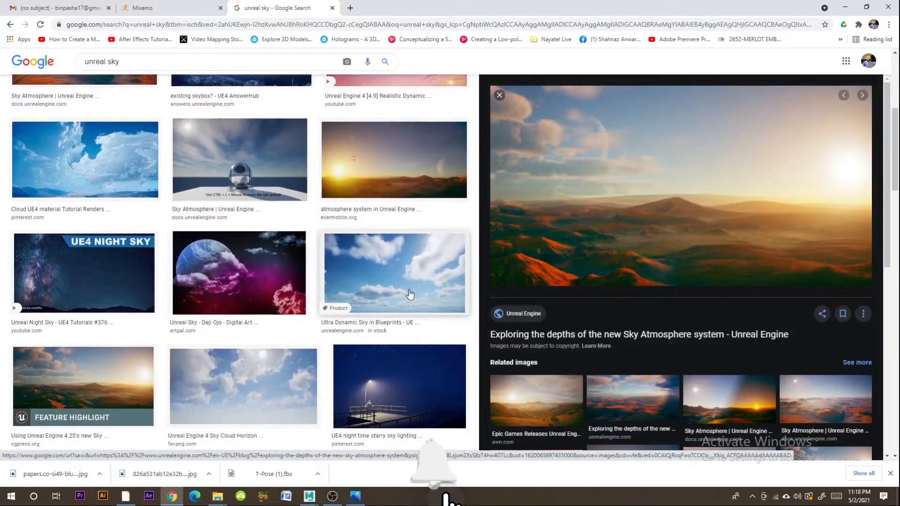
pyautogui.rightClick(595, 189)
pyautogui.click(616, 300)
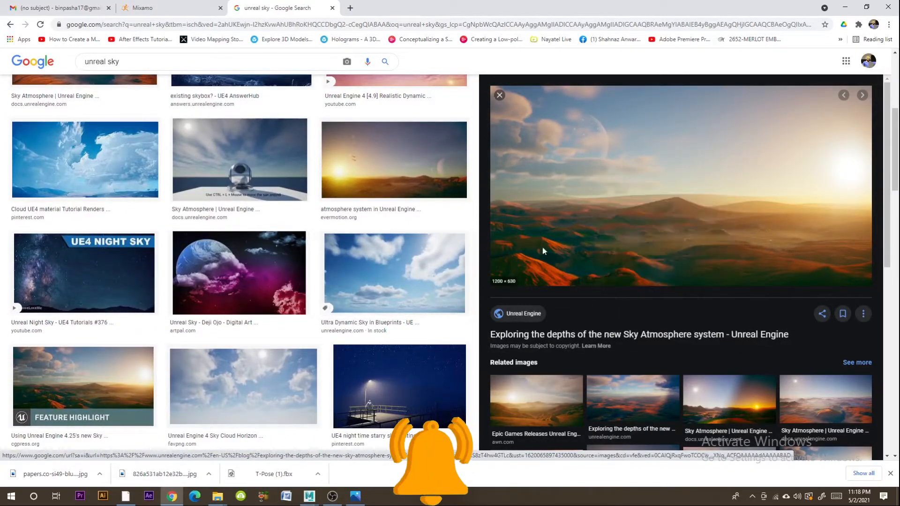
pyautogui.click(438, 322)
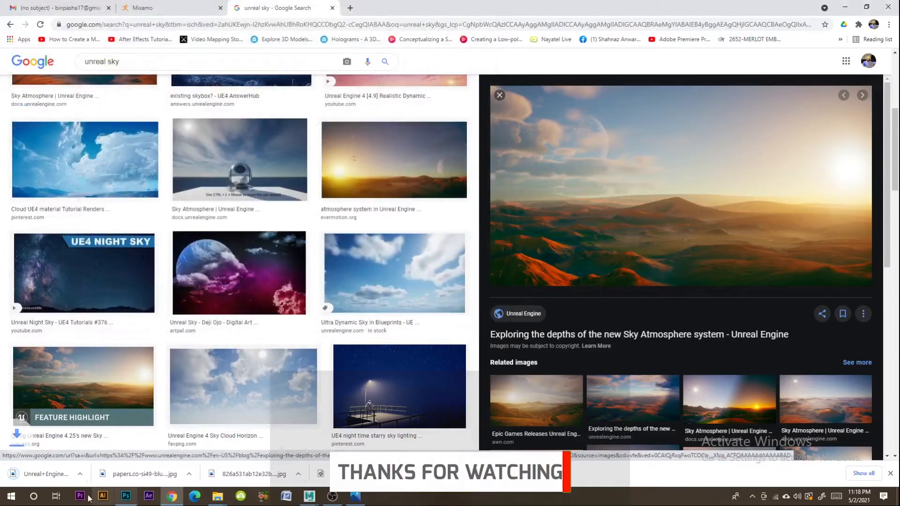
# - Place the downloaded sky image in the Photoshop document and order its layer beneath the character layer 3
pyautogui.click(100, 474)
pyautogui.click(143, 443)
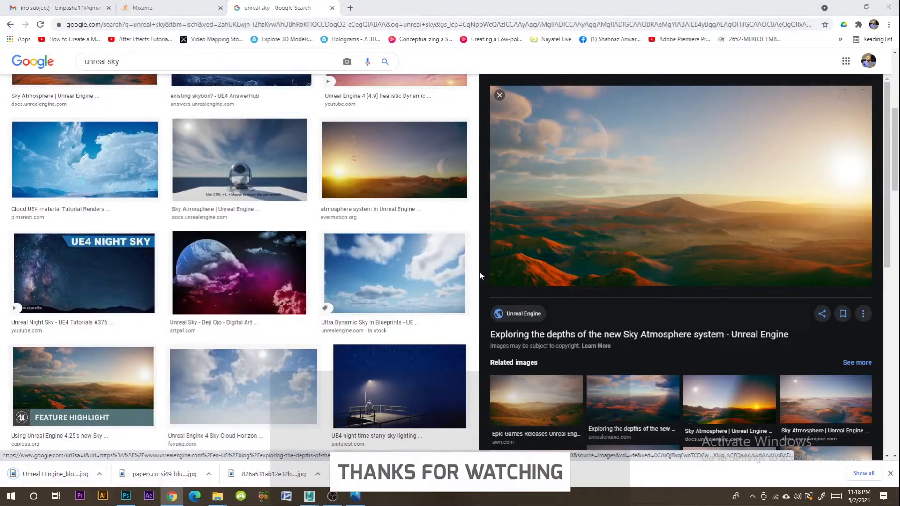
pyautogui.moveTo(476, 303); pyautogui.dragTo(420, 337)
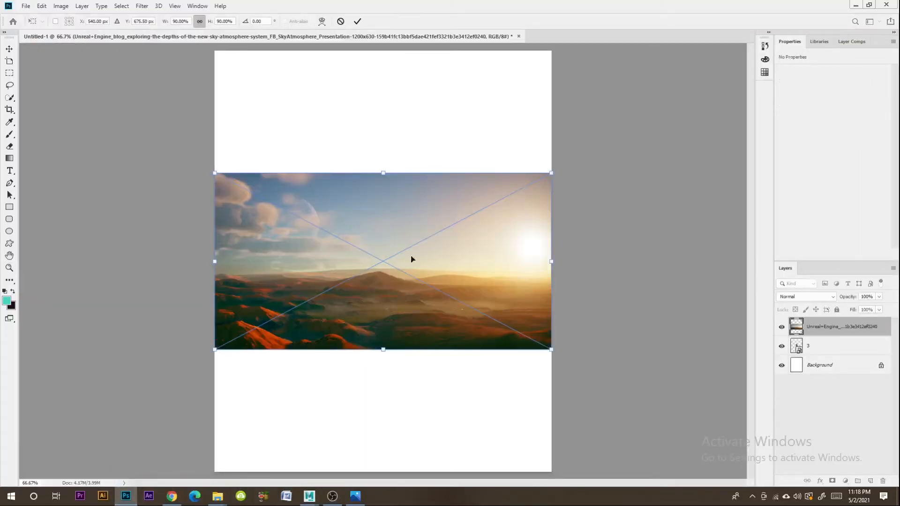
pyautogui.moveTo(828, 333); pyautogui.dragTo(829, 369)
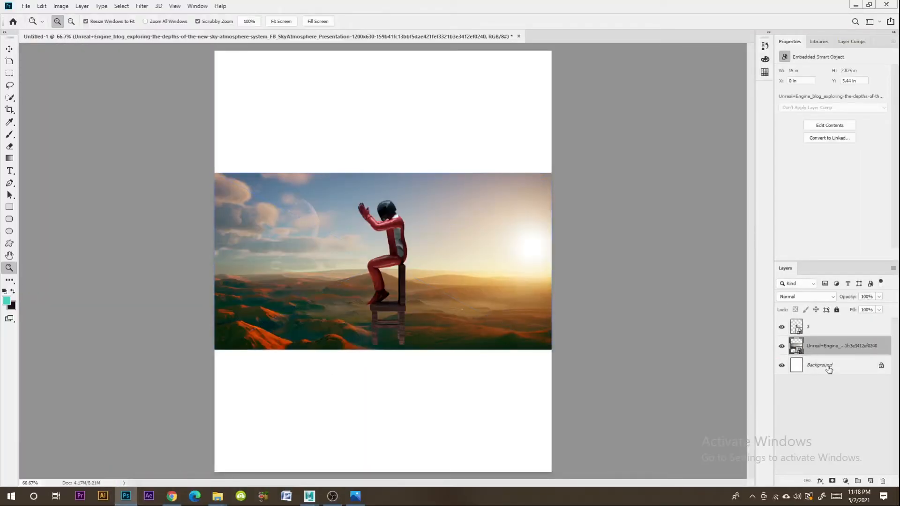
# - Scale the sky image layer up to about 239% so it fills the whole canvas behind the character
pyautogui.click(6, 51)
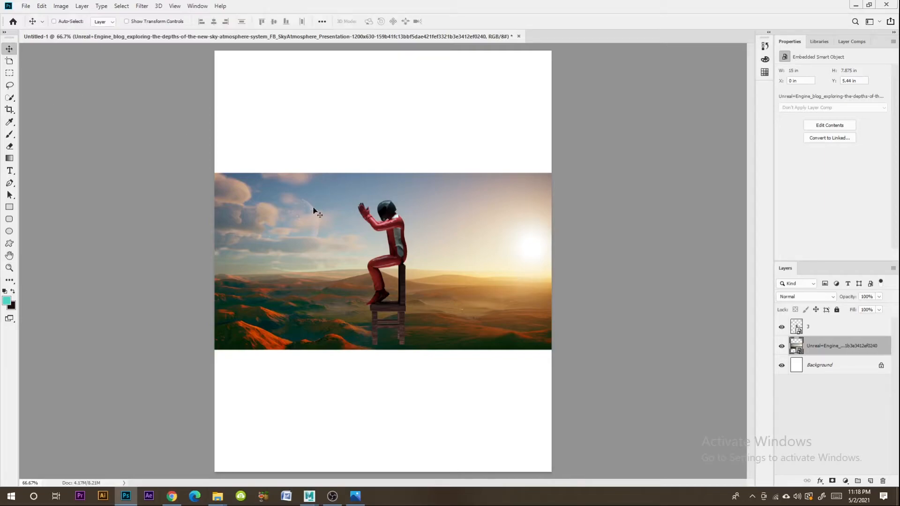
pyautogui.hotkey('ctrl', 't')
pyautogui.moveTo(383, 171); pyautogui.dragTo(397, 52)
pyautogui.hotkey('ctrl', 'z')
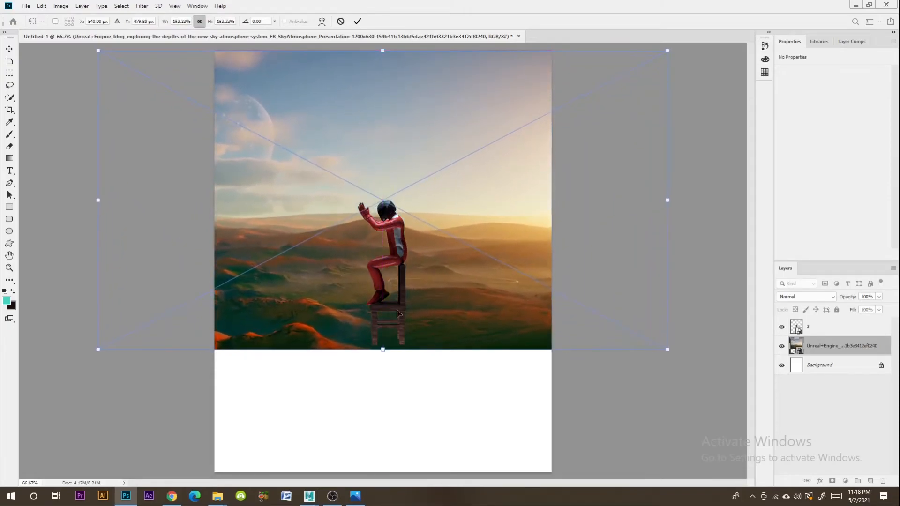
pyautogui.moveTo(379, 355); pyautogui.dragTo(392, 476)
pyautogui.moveTo(396, 348); pyautogui.dragTo(398, 397)
pyautogui.moveTo(384, 99); pyautogui.dragTo(387, 50)
pyautogui.moveTo(422, 314)
pyautogui.mouseDown()
pyautogui.moveTo(422, 363)
pyautogui.moveTo(423, 317)
pyautogui.mouseUp()
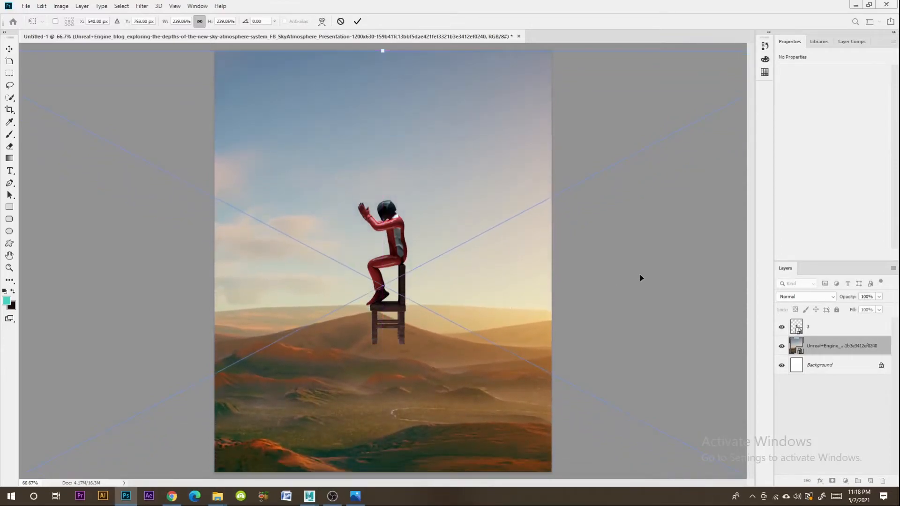
pyautogui.press('Return')
pyautogui.press('z')
pyautogui.keyDown('alt'); pyautogui.click(541, 288); pyautogui.keyUp('alt')
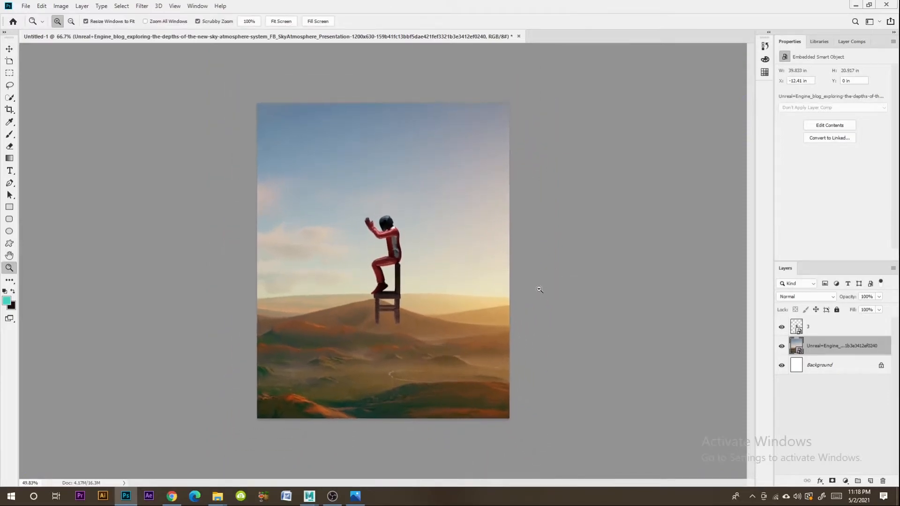
pyautogui.moveTo(540, 290); pyautogui.dragTo(546, 287)
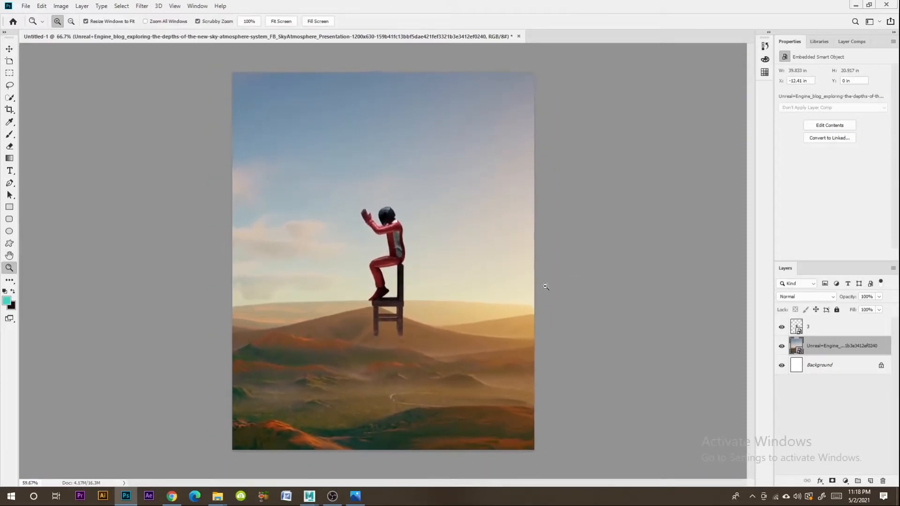
# - Switch to Chrome and search Google Images for "clounds png"
pyautogui.click(8, 50)
pyautogui.moveTo(212, 499)
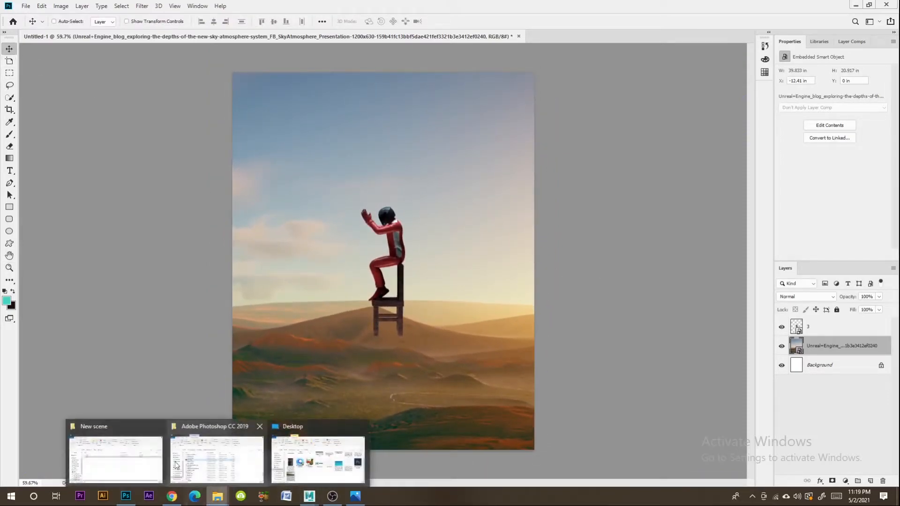
pyautogui.click(160, 471)
pyautogui.click(172, 497)
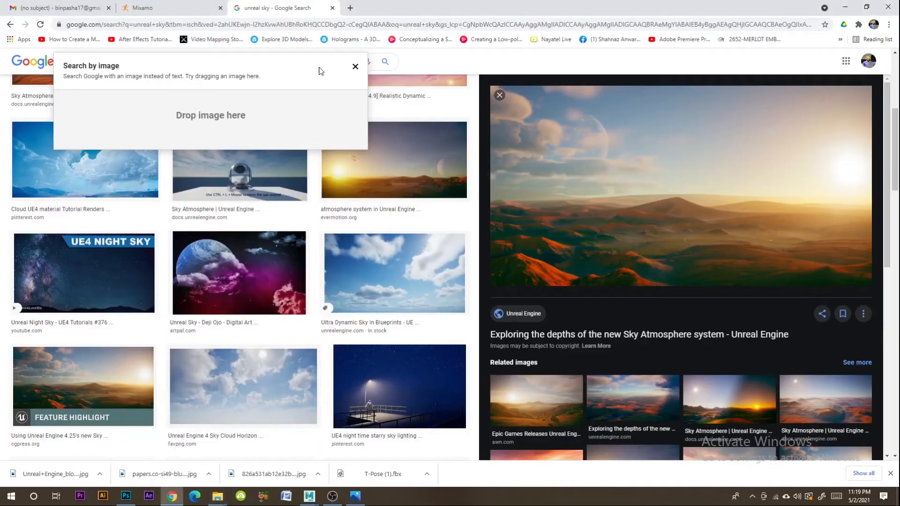
pyautogui.click(355, 67)
pyautogui.write('clounds png')
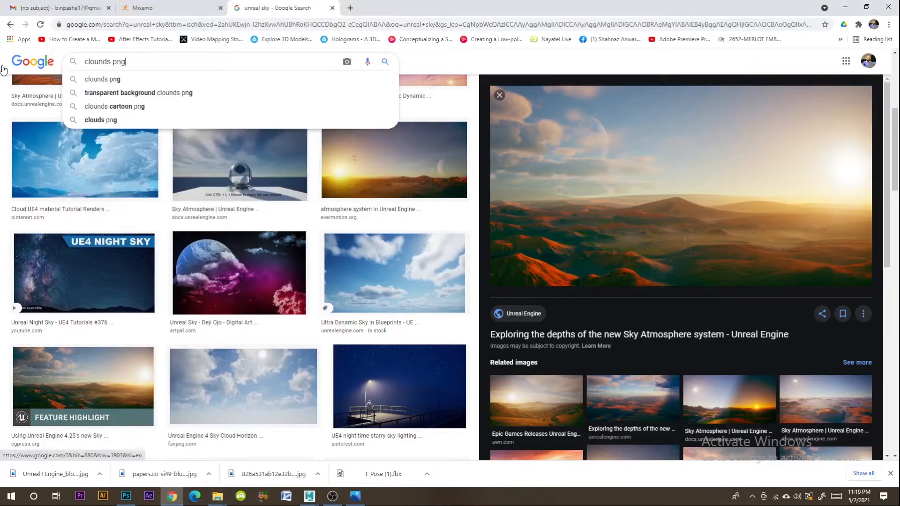
pyautogui.press('Return')
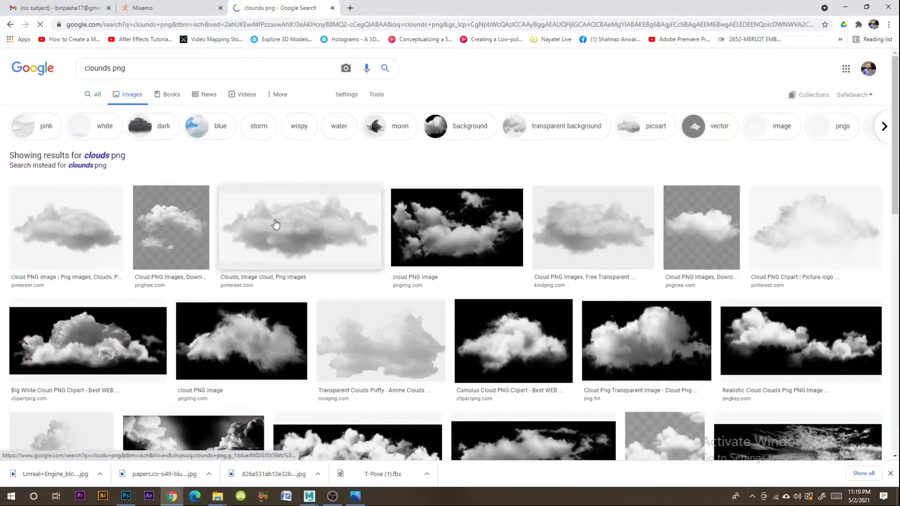
# - Open the first result, the grey cloud PNG from Pinterest, and save it to the Desktop
pyautogui.click(104, 233)
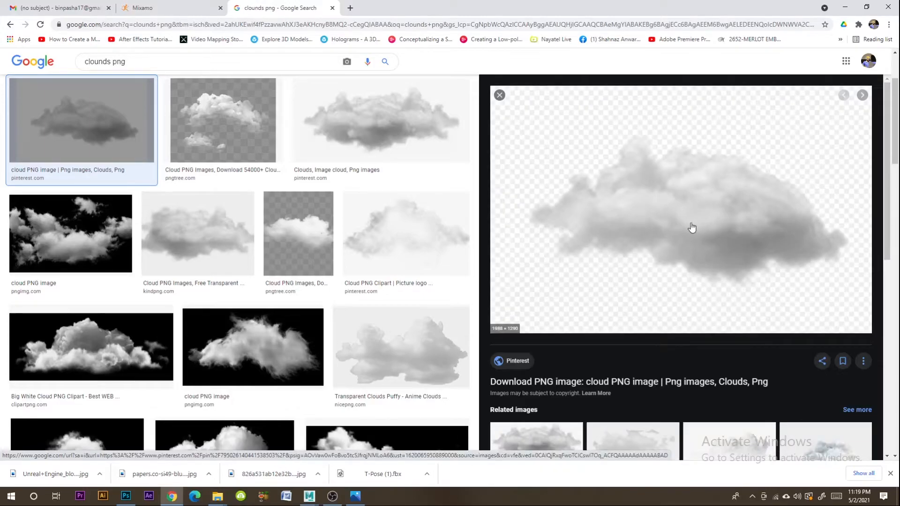
pyautogui.rightClick(692, 228)
pyautogui.click(703, 334)
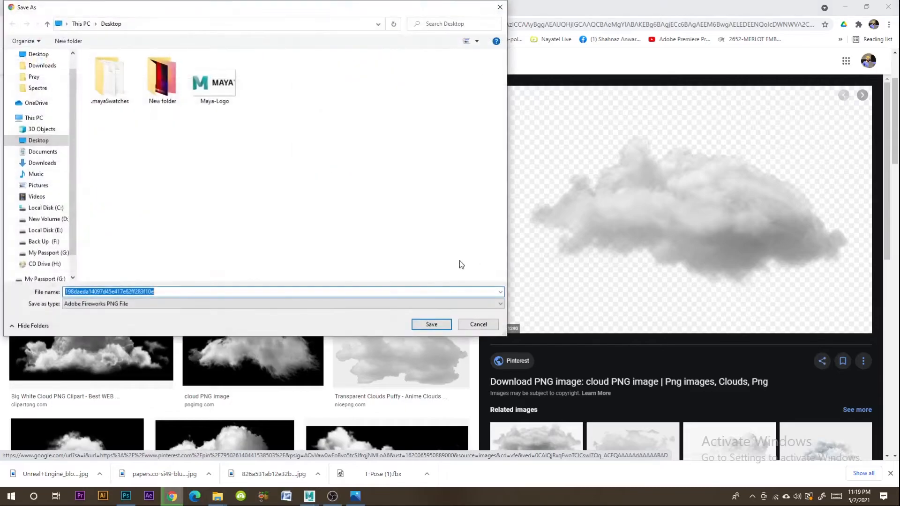
pyautogui.click(431, 325)
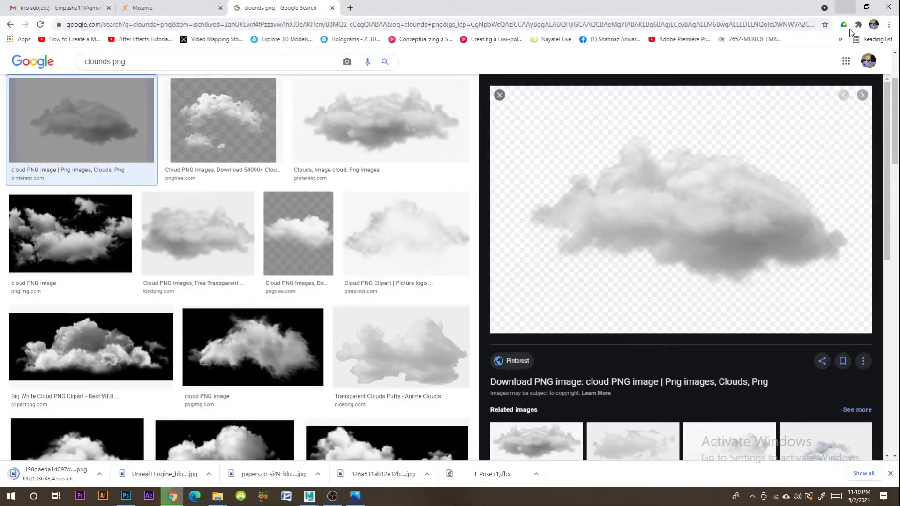
# - Place the downloaded cloud in the Photoshop document, order it above layer 3 and move it down over the chair's base
pyautogui.click(100, 474)
pyautogui.click(140, 442)
pyautogui.moveTo(582, 291); pyautogui.dragTo(341, 352)
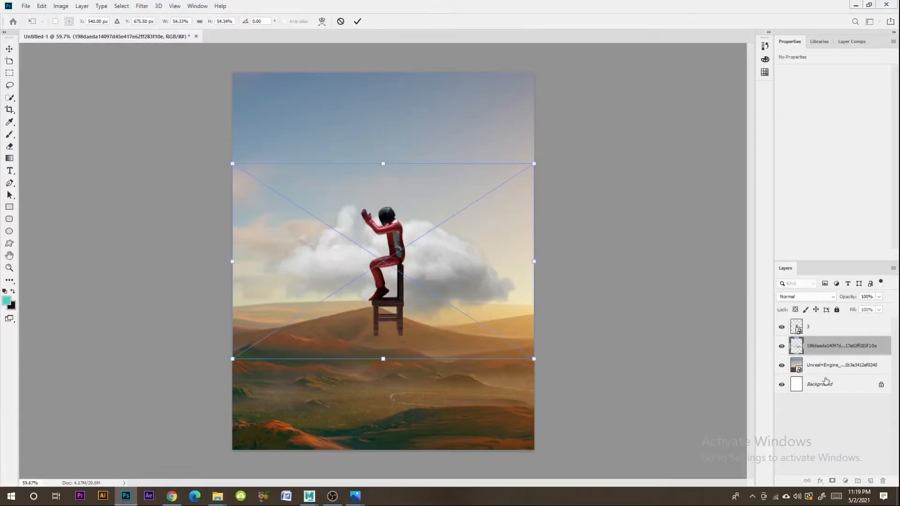
pyautogui.moveTo(828, 349); pyautogui.dragTo(828, 327)
pyautogui.moveTo(404, 266); pyautogui.dragTo(417, 344)
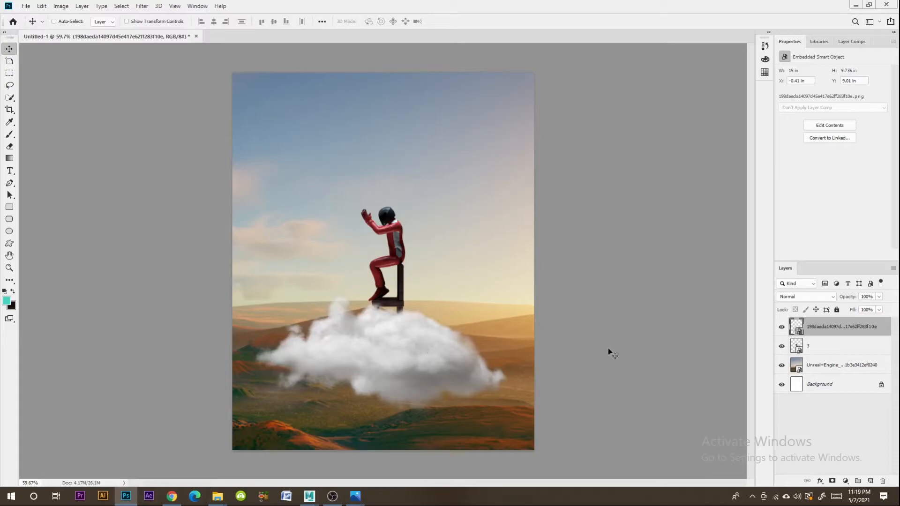
# - Scale the cloud layer down to about 38% and position it under the chair
pyautogui.hotkey('ctrl', 't')
pyautogui.moveTo(526, 254); pyautogui.dragTo(432, 308)
pyautogui.moveTo(375, 391); pyautogui.dragTo(430, 350)
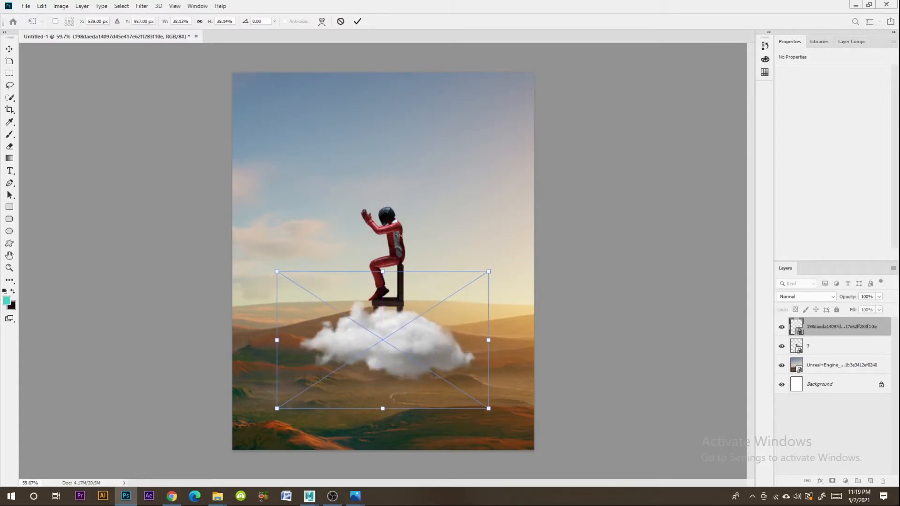
# - Move the seated character on layer 3 and the cloud higher on the canvas, with the cloud covering the chair legs
pyautogui.click(836, 348)
pyautogui.moveTo(389, 251); pyautogui.dragTo(394, 221)
pyautogui.moveTo(403, 328); pyautogui.dragTo(375, 327)
pyautogui.click(827, 332)
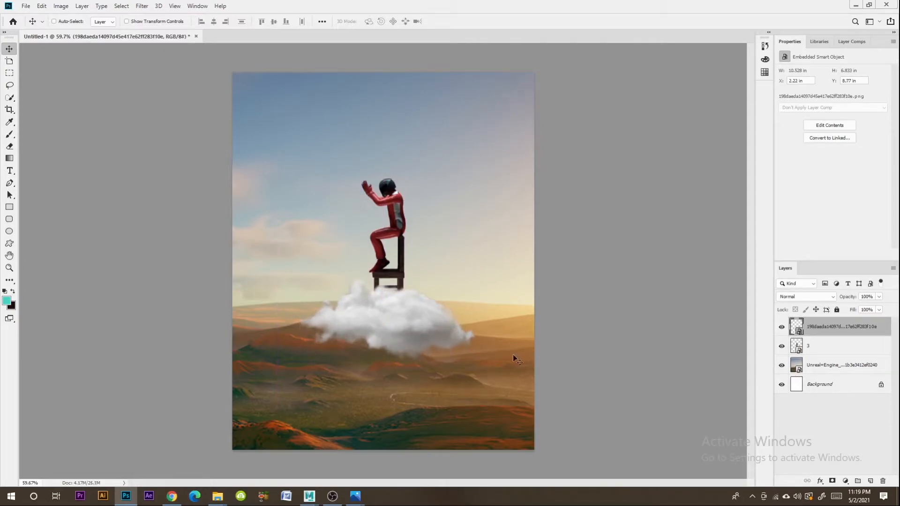
# - Delete the desert sky image layer and switch to Maya to check the character in the Arnold RenderView
pyautogui.click(852, 373)
pyautogui.press('Delete')
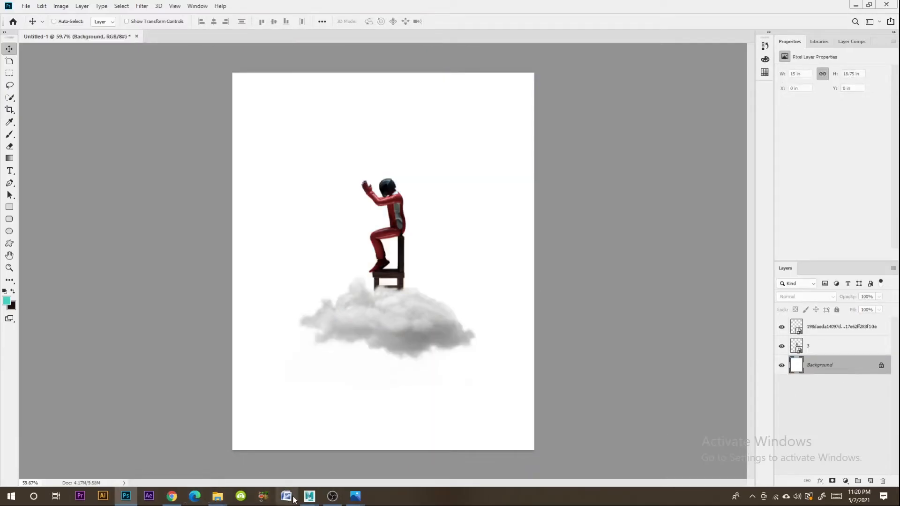
pyautogui.moveTo(308, 498)
pyautogui.click(354, 460)
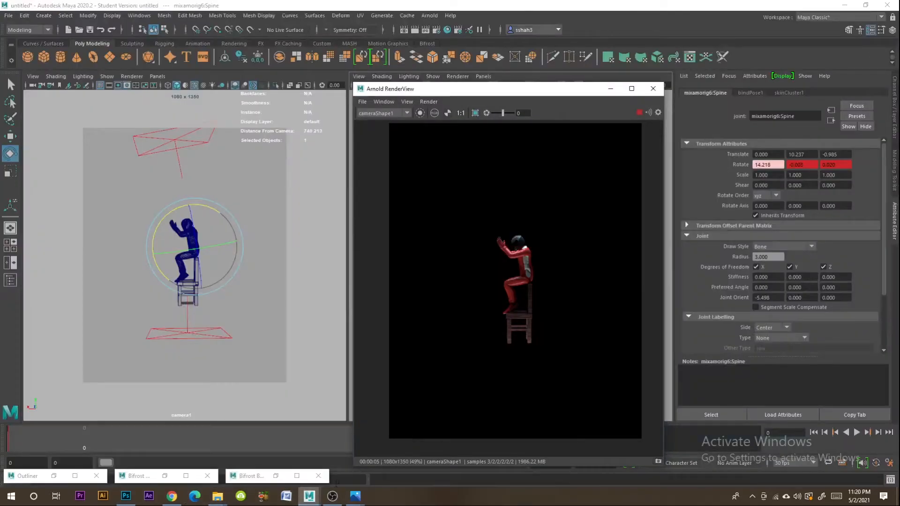
# - Switch to Chrome, search Google Images for "unreal engine sky" and browse the results for a replacement background
pyautogui.click(172, 496)
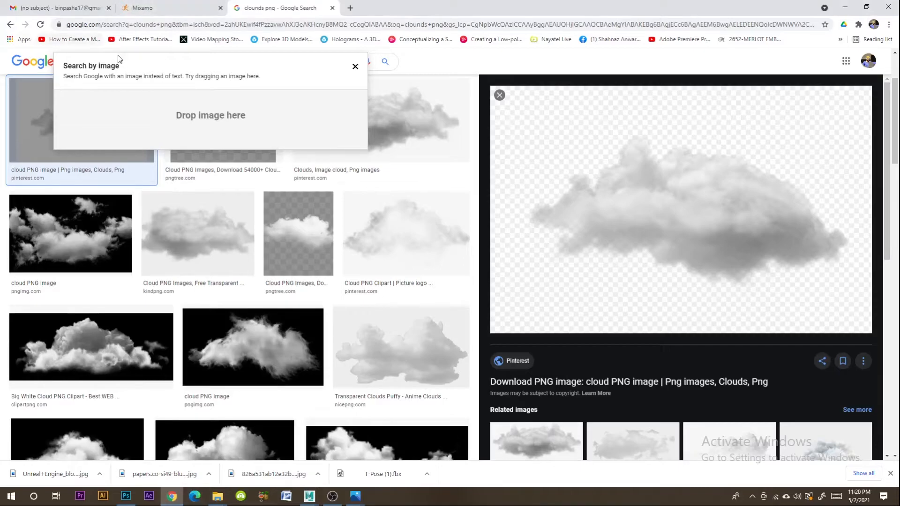
pyautogui.click(355, 67)
pyautogui.write('unreal engine sky')
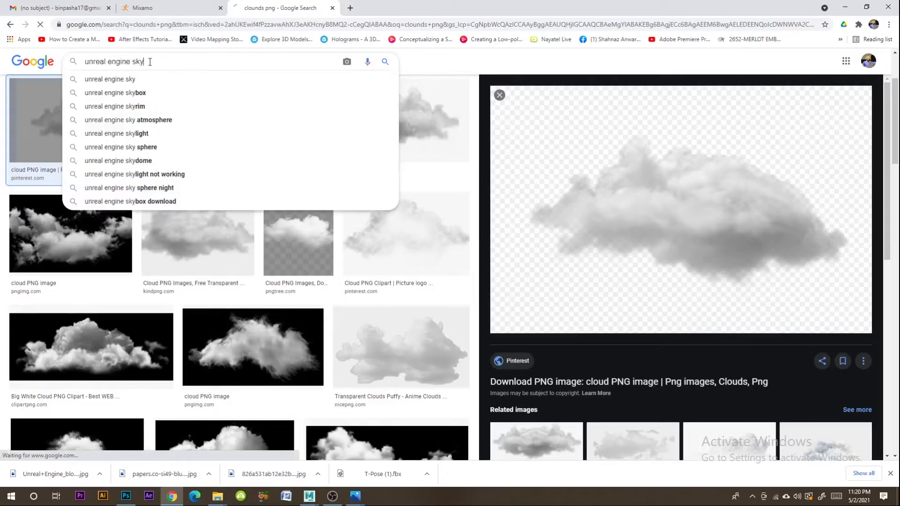
pyautogui.press('Return')
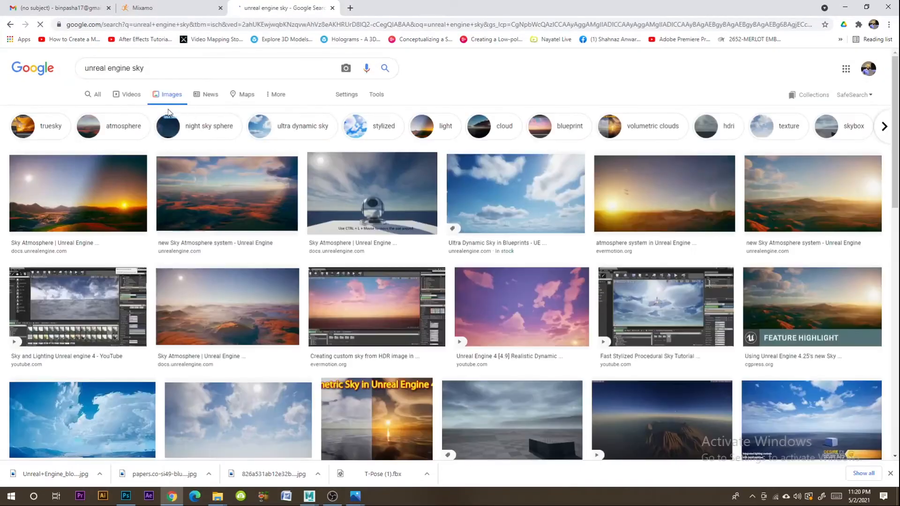
pyautogui.scroll(-2, 549, 227)
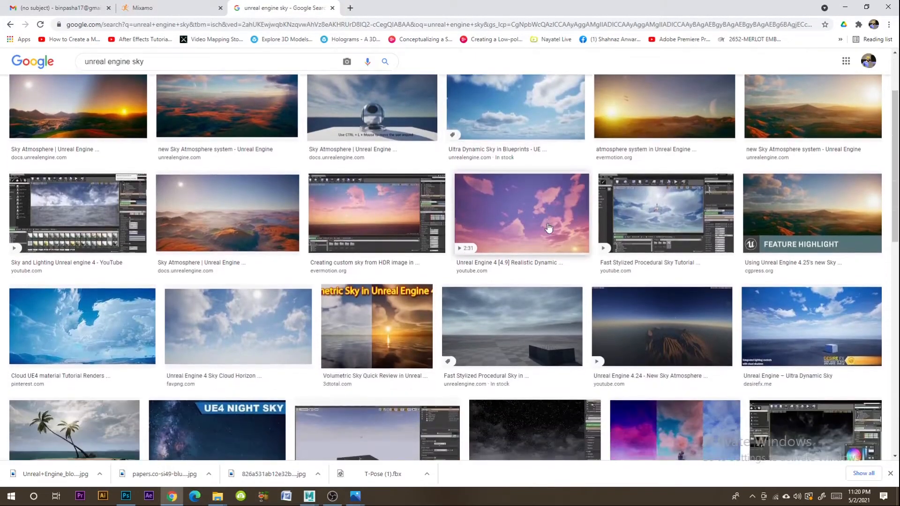
pyautogui.scroll(-2, 553, 259)
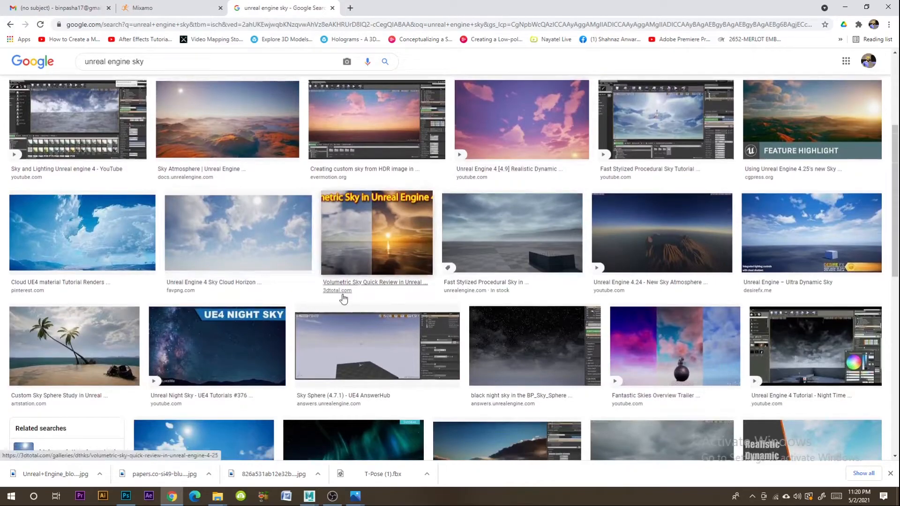
pyautogui.scroll(-4, 342, 298)
pyautogui.scroll(-3, 344, 297)
pyautogui.scroll(4, 340, 293)
pyautogui.scroll(-1, 330, 281)
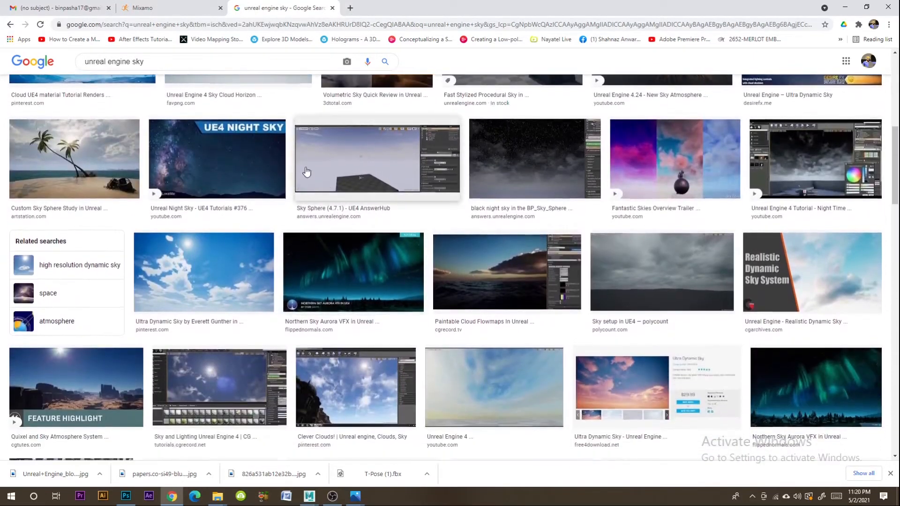
pyautogui.scroll(3, 307, 173)
# - Search Google Images for "blue cloudy sky", and refine the search to "blue cloudy sky and mountains"
pyautogui.click(149, 60)
pyautogui.write('blue cl')
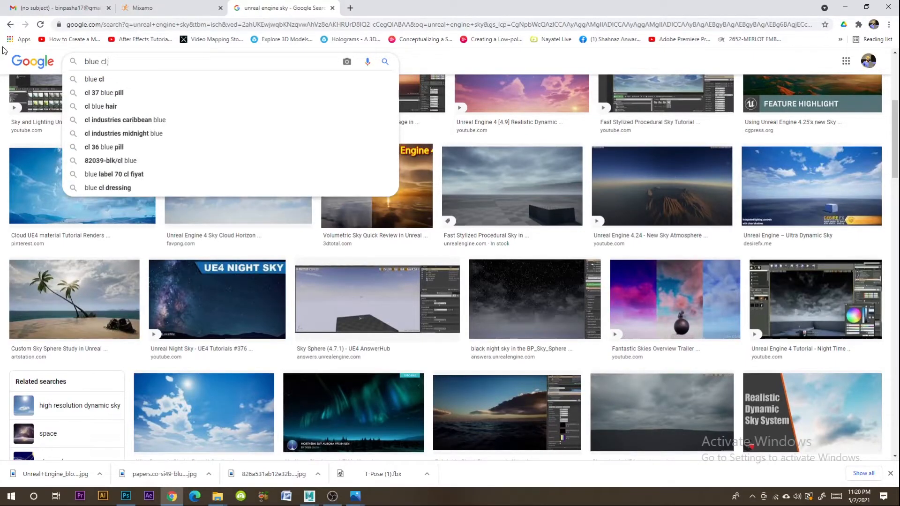
pyautogui.write('op')
pyautogui.press('BackSpace')
pyautogui.write('udy sky')
pyautogui.press('Return')
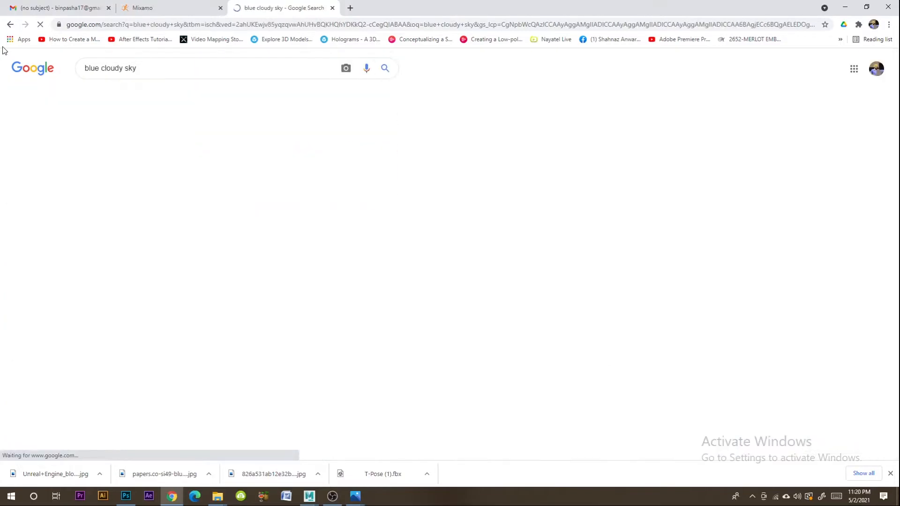
pyautogui.write('and mountai')
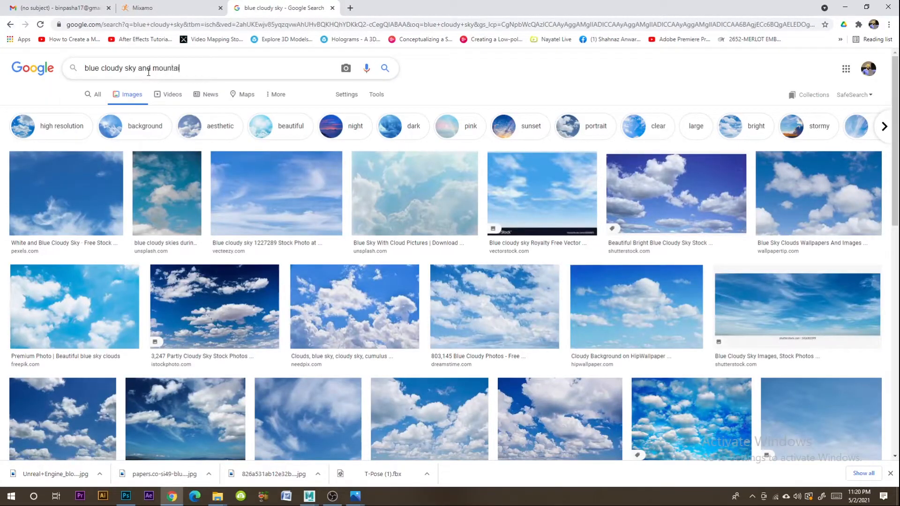
pyautogui.press('Return')
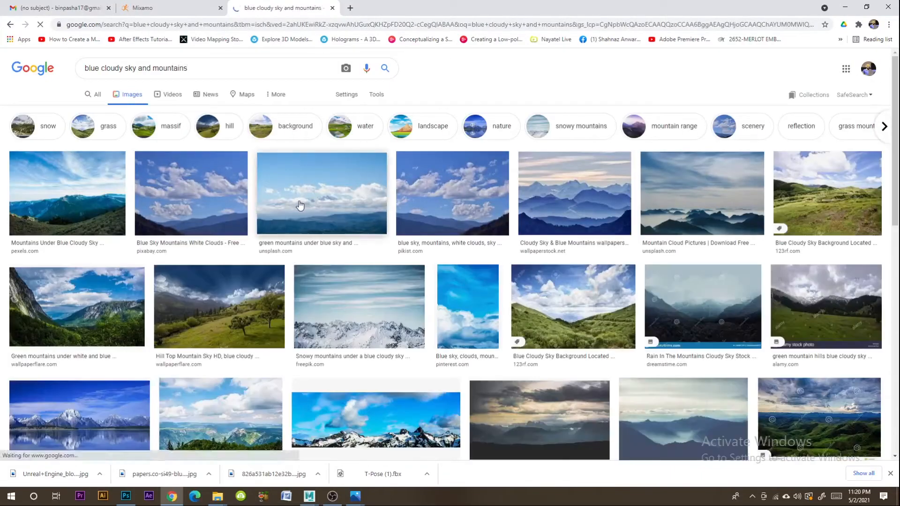
# - Preview the blue mountains wallpaper, and save the Unsplash photo of mountains under a blue and grey sky to the computer
pyautogui.click(576, 206)
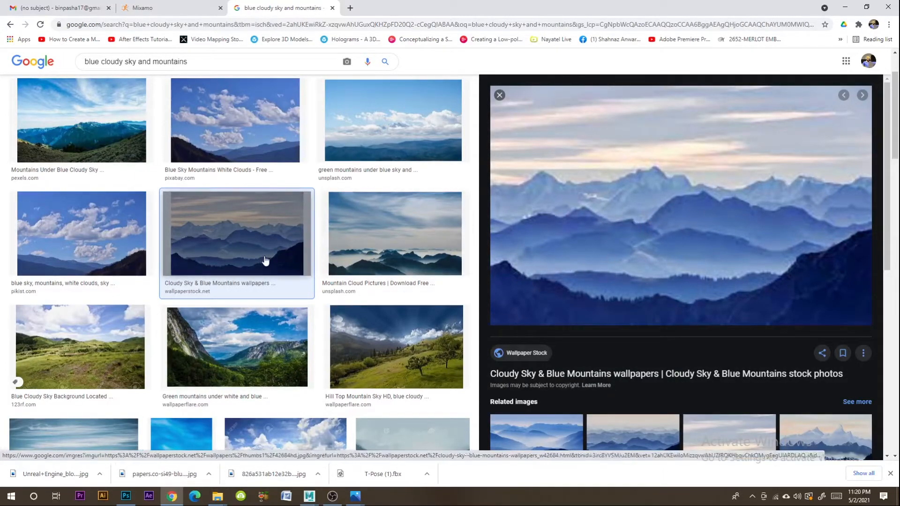
pyautogui.scroll(-3, 265, 263)
pyautogui.scroll(-6, 305, 268)
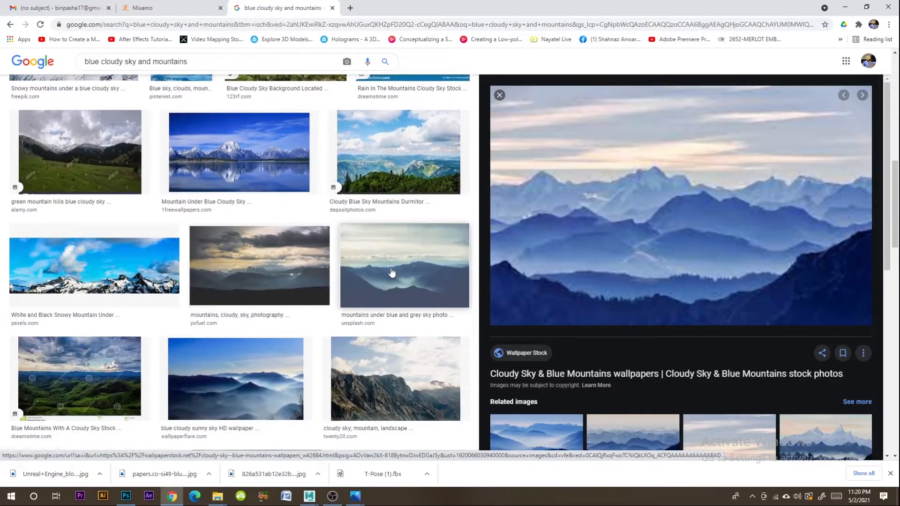
pyautogui.click(392, 273)
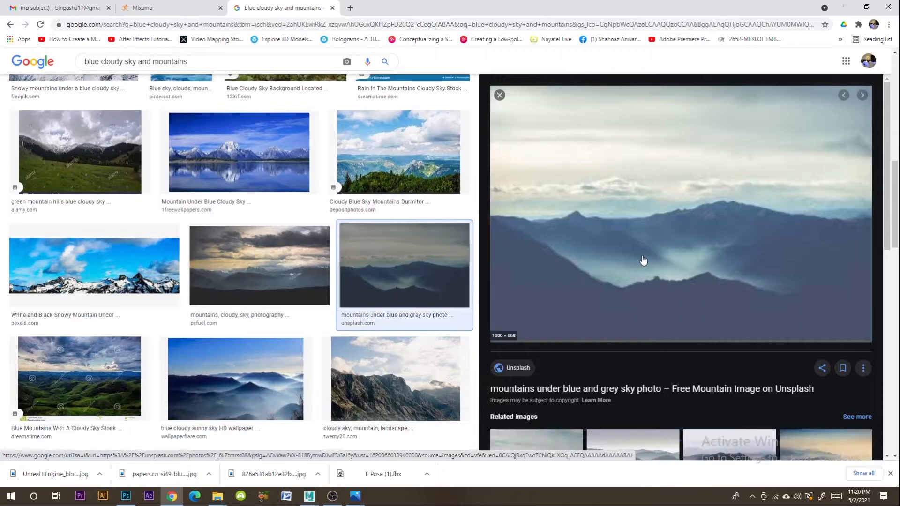
pyautogui.scroll(-3, 647, 260)
pyautogui.scroll(3, 647, 235)
pyautogui.rightClick(628, 182)
pyautogui.click(651, 291)
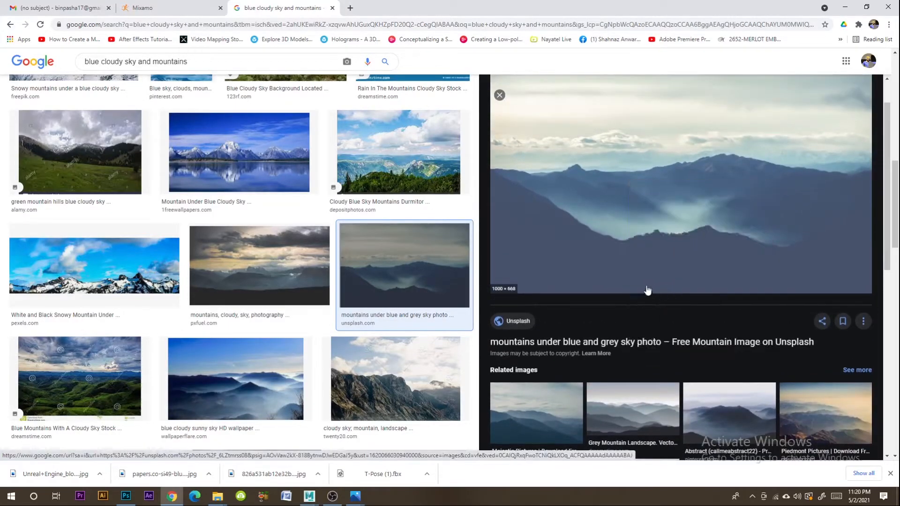
pyautogui.click(428, 324)
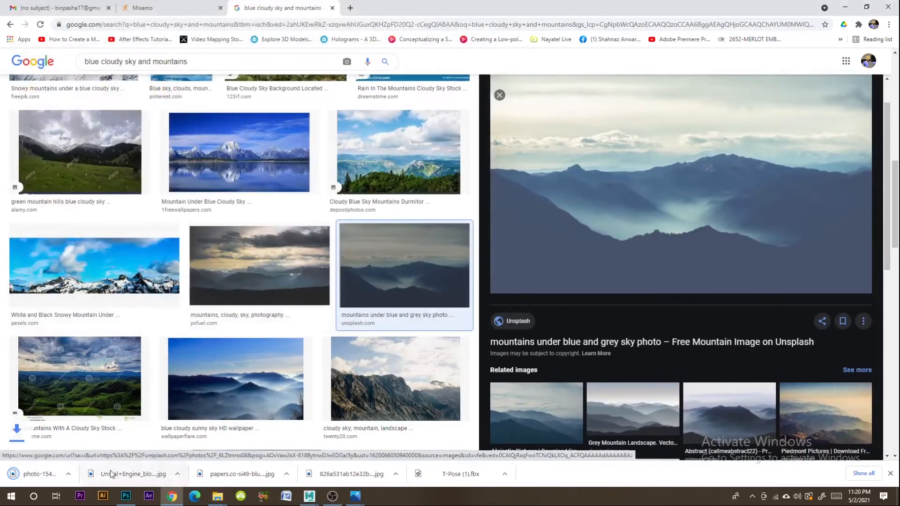
# - Try to place the downloaded Unsplash mountain photo in the Photoshop document
pyautogui.click(97, 476)
pyautogui.click(116, 441)
pyautogui.moveTo(478, 295); pyautogui.dragTo(479, 256)
pyautogui.click(456, 192)
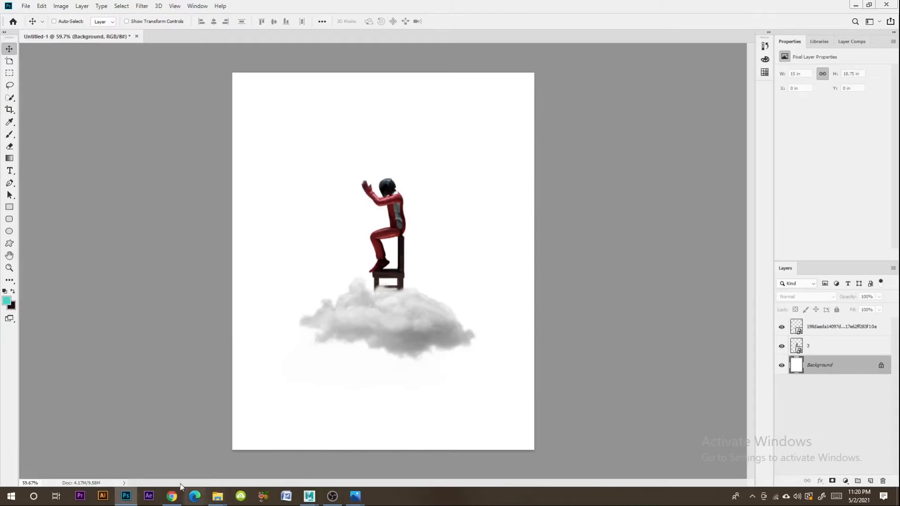
# - Return to Chrome, open the related Pinterest image of dark misty mountains and save it to the Desktop as a JPEG
pyautogui.click(172, 497)
pyautogui.scroll(-5, 734, 241)
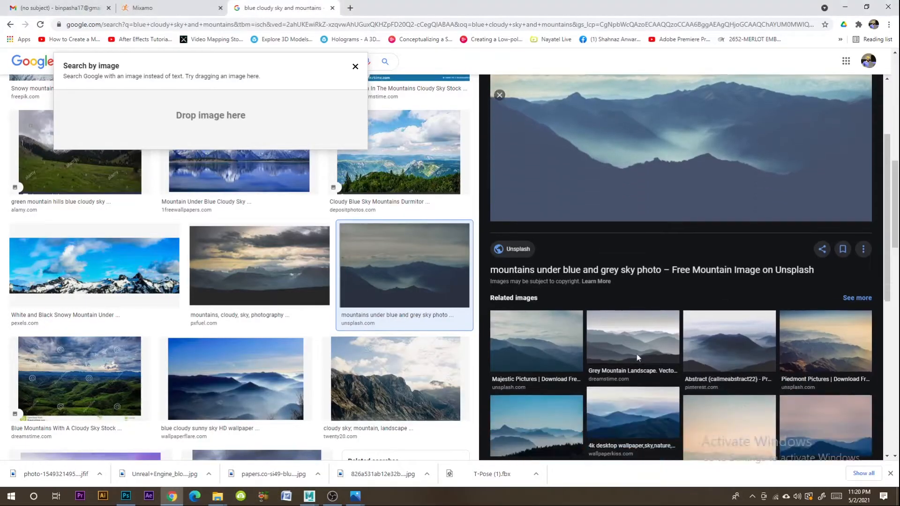
pyautogui.click(734, 241)
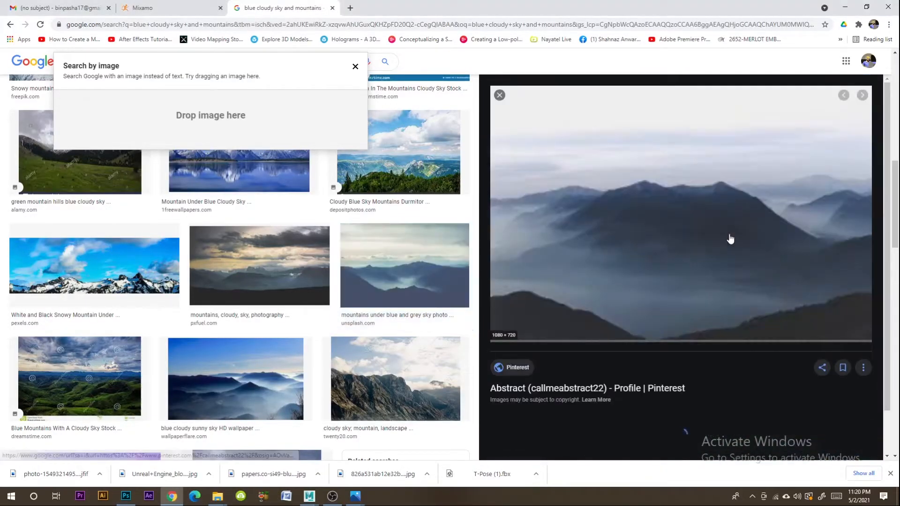
pyautogui.rightClick(635, 223)
pyautogui.click(676, 334)
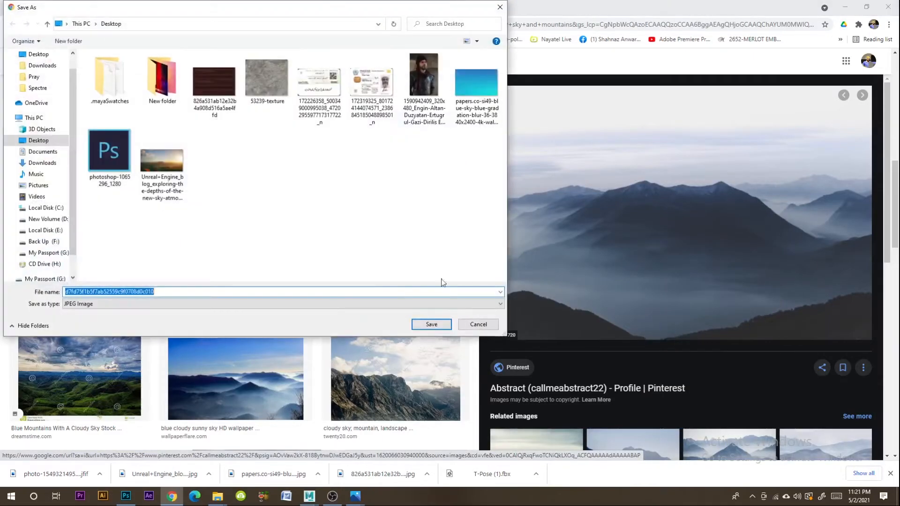
pyautogui.click(428, 325)
# - Show the downloaded misty mountain image in its folder and place it in the Photoshop document directly above the Background layer
pyautogui.click(100, 475)
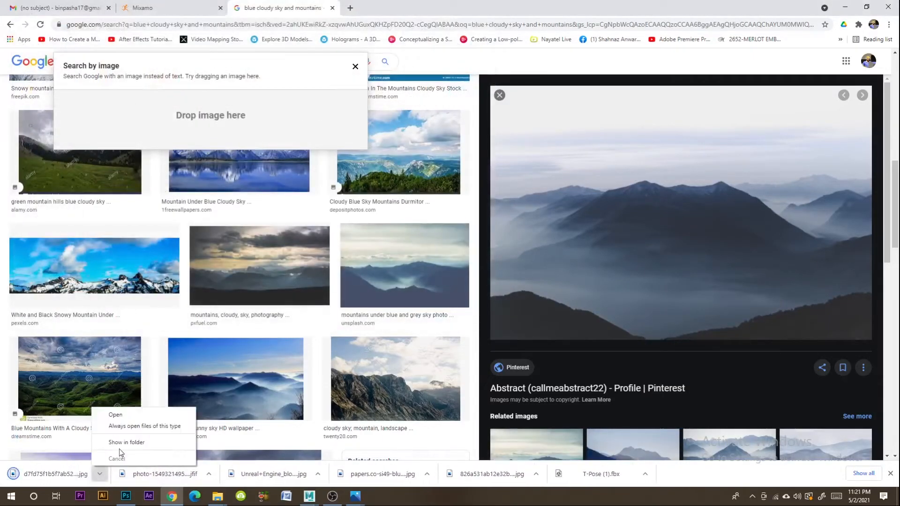
pyautogui.click(130, 446)
pyautogui.moveTo(584, 218); pyautogui.dragTo(398, 390)
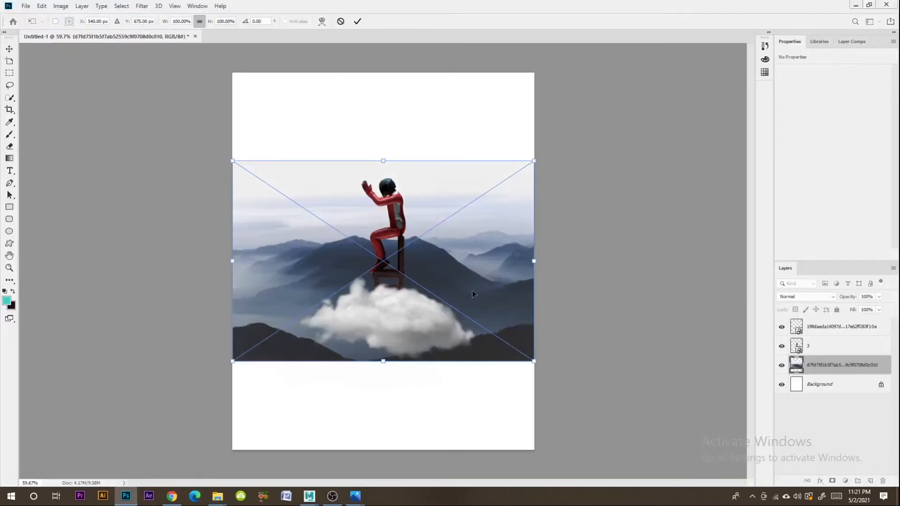
# - Scale the mountain image to 187.50% and position it so it covers the whole canvas
pyautogui.moveTo(392, 161); pyautogui.dragTo(383, 73)
pyautogui.moveTo(384, 363); pyautogui.dragTo(383, 447)
pyautogui.moveTo(397, 265); pyautogui.dragTo(396, 323)
pyautogui.moveTo(383, 135); pyautogui.dragTo(390, 70)
pyautogui.hotkey('ctrl', 'z')
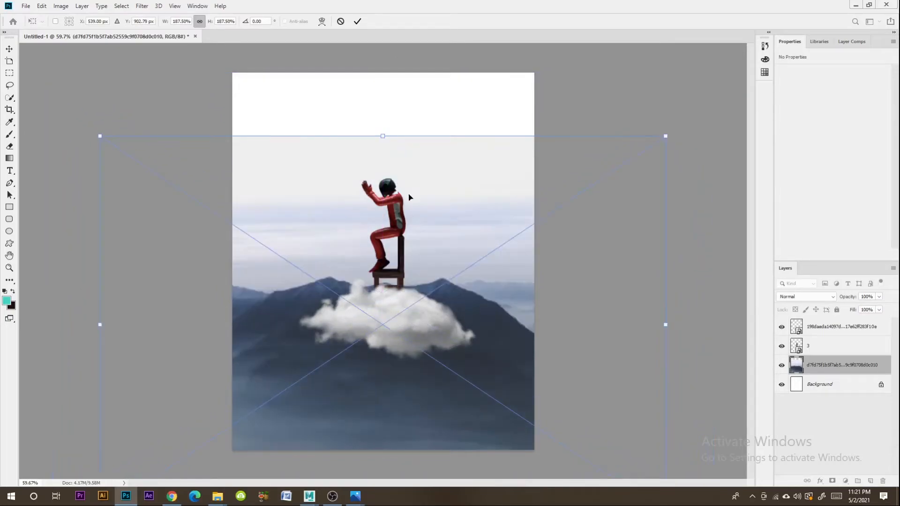
pyautogui.press('Return')
pyautogui.moveTo(446, 228); pyautogui.dragTo(448, 162)
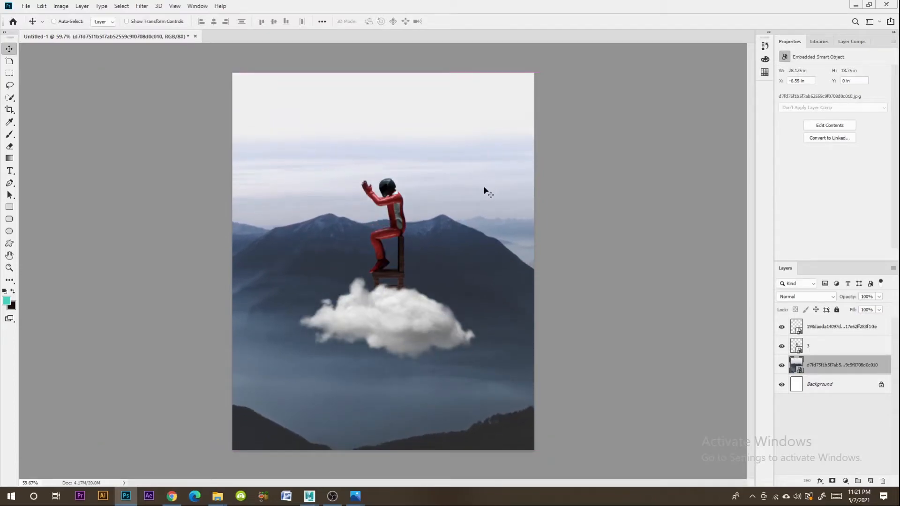
# - Scale the mountain image to 93.18% and place it in the upper half of the canvas behind the character
pyautogui.hotkey('ctrl', 't')
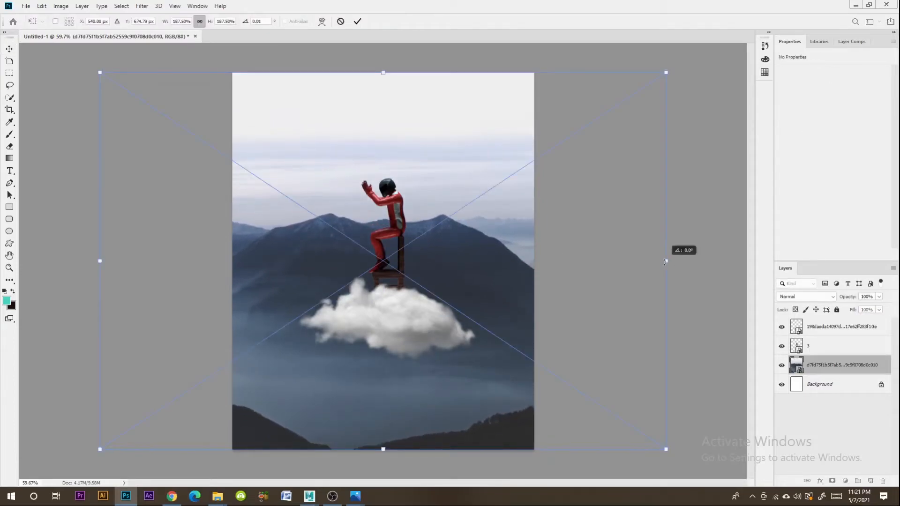
pyautogui.moveTo(659, 263); pyautogui.dragTo(503, 180)
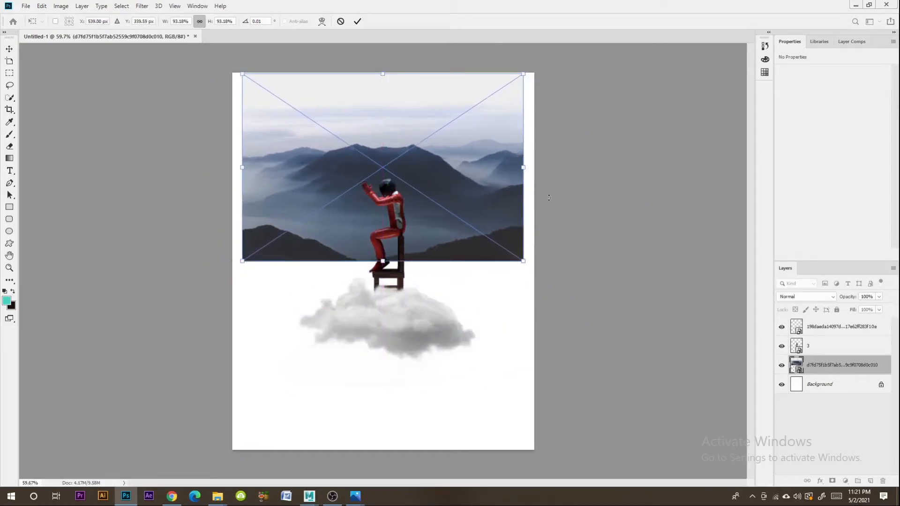
pyautogui.press('Return')
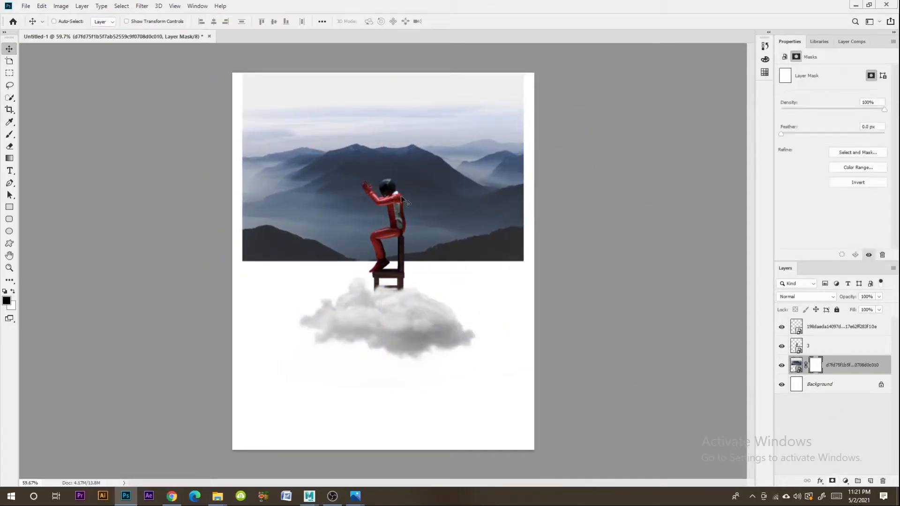
# - Add a layer mask to the mountain layer and paint out the upper sky with a soft black 175 px brush, undoing the last stroke
pyautogui.press('z')
pyautogui.moveTo(358, 158); pyautogui.dragTo(19, 130)
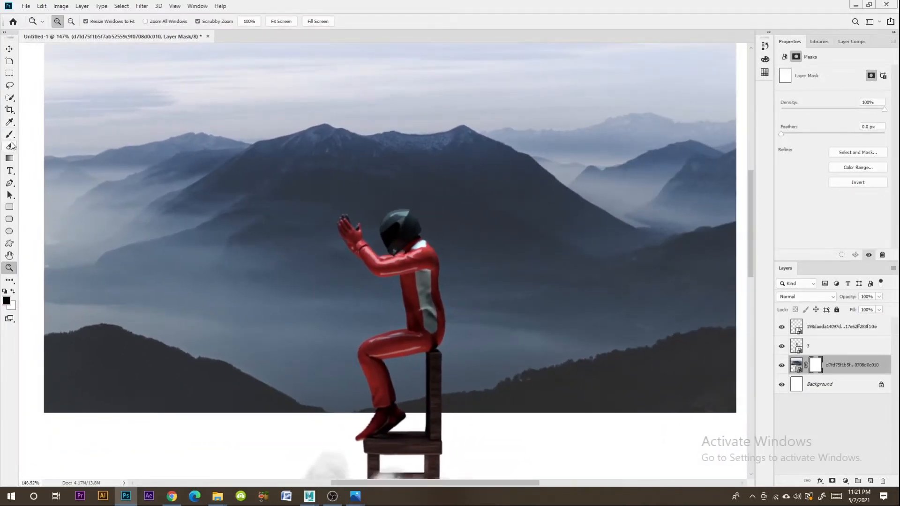
pyautogui.scroll(-1, 113, 110)
pyautogui.press('z')
pyautogui.moveTo(147, 120)
pyautogui.mouseDown()
pyautogui.moveTo(126, 126)
pyautogui.moveTo(154, 126)
pyautogui.mouseUp()
pyautogui.scroll(3, 164, 127)
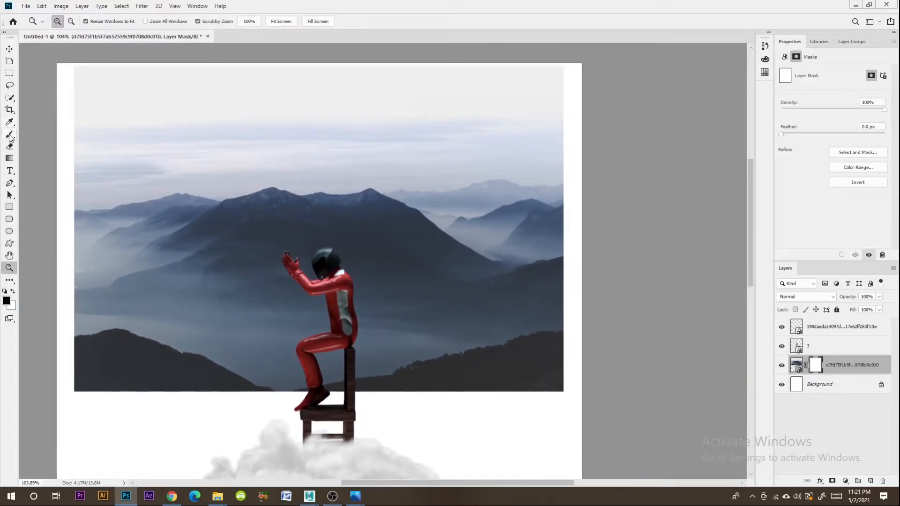
pyautogui.click(10, 136)
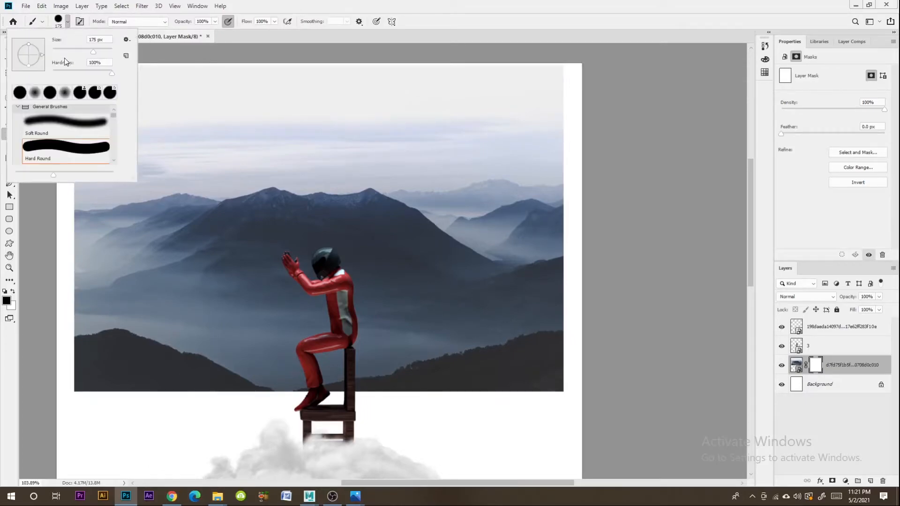
pyautogui.click(362, 4)
pyautogui.moveTo(272, 100)
pyautogui.mouseDown()
pyautogui.moveTo(443, 83)
pyautogui.moveTo(323, 97)
pyautogui.moveTo(95, 84)
pyautogui.mouseUp()
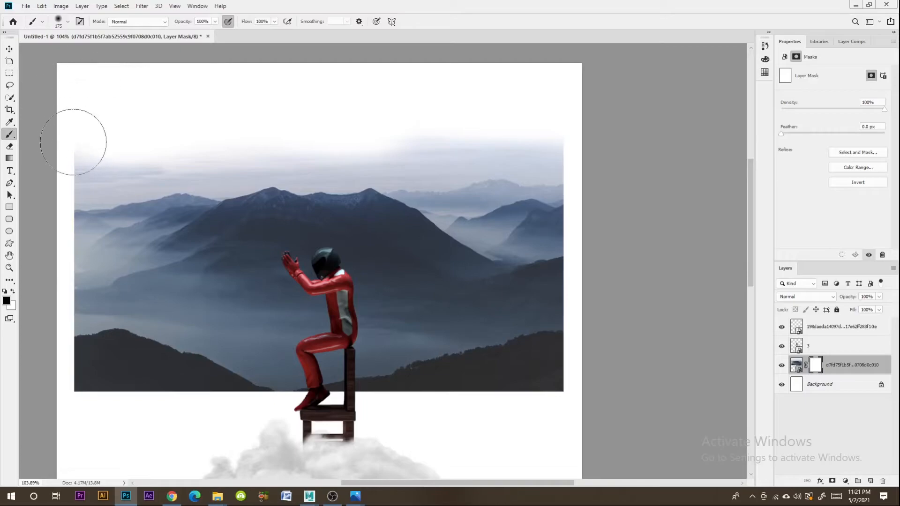
pyautogui.moveTo(71, 141); pyautogui.dragTo(124, 116)
pyautogui.moveTo(78, 156)
pyautogui.mouseDown()
pyautogui.moveTo(221, 130)
pyautogui.moveTo(247, 146)
pyautogui.mouseUp()
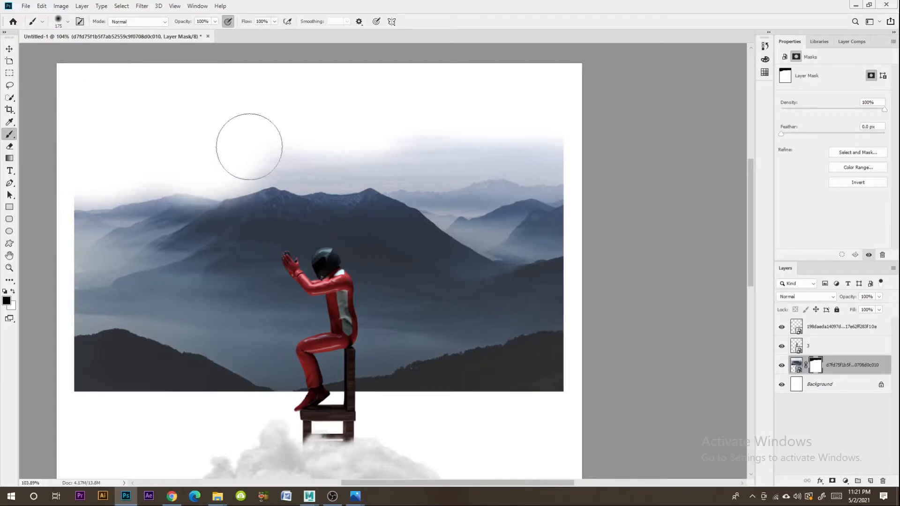
pyautogui.hotkey('ctrl', 'z')
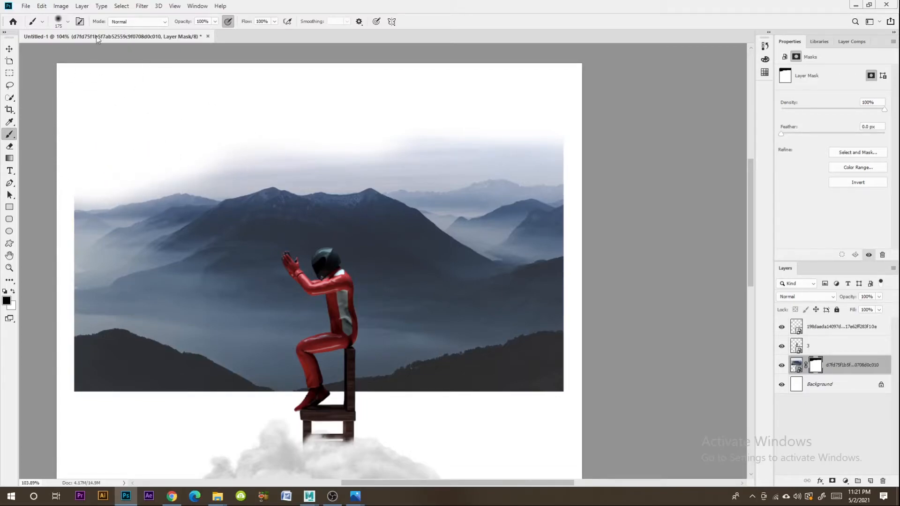
# - Set the brush hardness to 49% and mask out the remaining sky along the mountain ridge
pyautogui.click(68, 22)
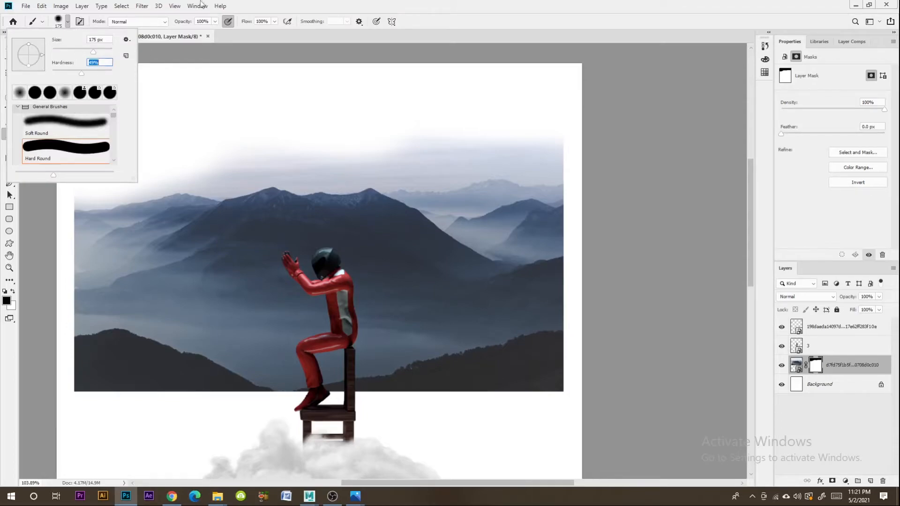
pyautogui.click(274, 5)
pyautogui.moveTo(429, 108)
pyautogui.mouseDown()
pyautogui.moveTo(518, 96)
pyautogui.moveTo(547, 124)
pyautogui.moveTo(541, 141)
pyautogui.moveTo(450, 130)
pyautogui.moveTo(473, 136)
pyautogui.moveTo(415, 161)
pyautogui.moveTo(304, 131)
pyautogui.moveTo(201, 143)
pyautogui.moveTo(220, 147)
pyautogui.moveTo(141, 143)
pyautogui.moveTo(117, 158)
pyautogui.mouseUp()
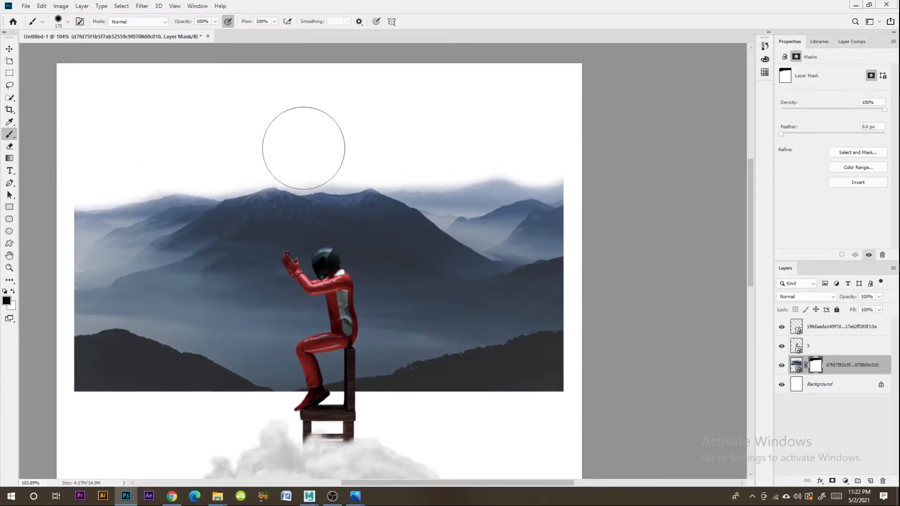
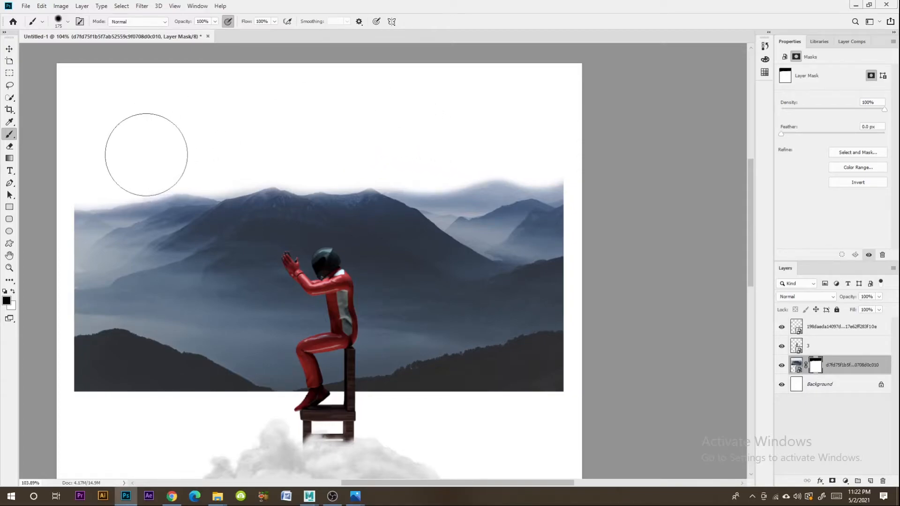
# - Move the masked mountain image down to the bottom of the canvas, below the character and chair
pyautogui.click(10, 48)
pyautogui.press('z')
pyautogui.moveTo(433, 206); pyautogui.dragTo(399, 210)
pyautogui.click(9, 49)
pyautogui.moveTo(494, 207); pyautogui.dragTo(436, 339)
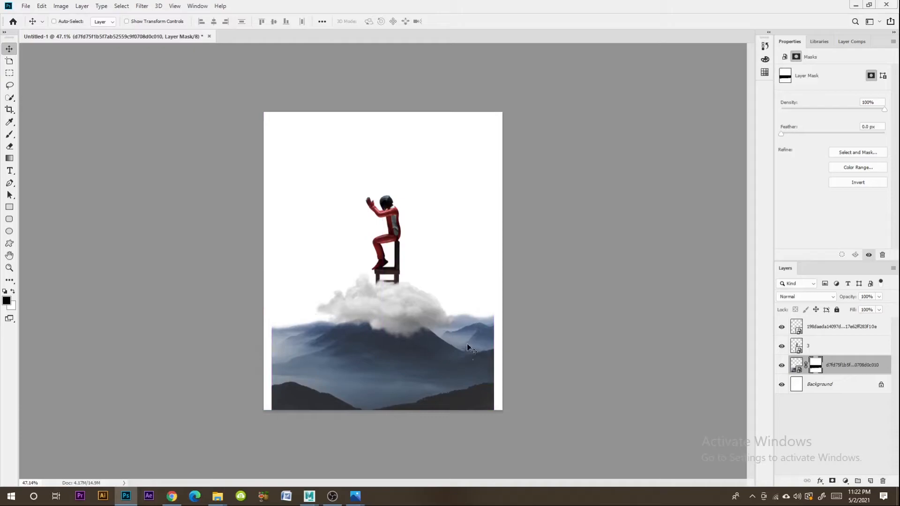
# - Enlarge the mountain image to about 16.1 in wide so it spans the canvas, and lower it beneath the cloud
pyautogui.hotkey('ctrl', 't')
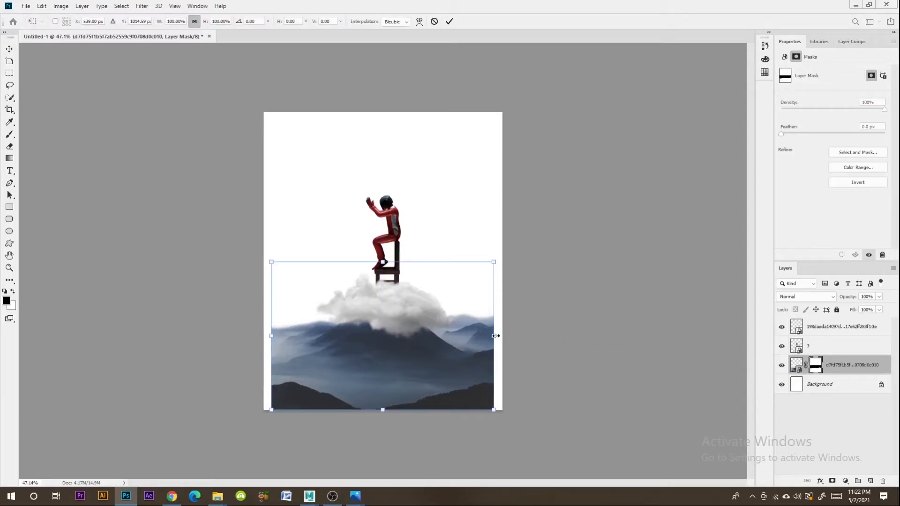
pyautogui.moveTo(496, 336); pyautogui.dragTo(511, 334)
pyautogui.moveTo(265, 336); pyautogui.dragTo(252, 335)
pyautogui.moveTo(426, 278); pyautogui.dragTo(432, 302)
pyautogui.press('Return')
pyautogui.moveTo(351, 386); pyautogui.dragTo(356, 382)
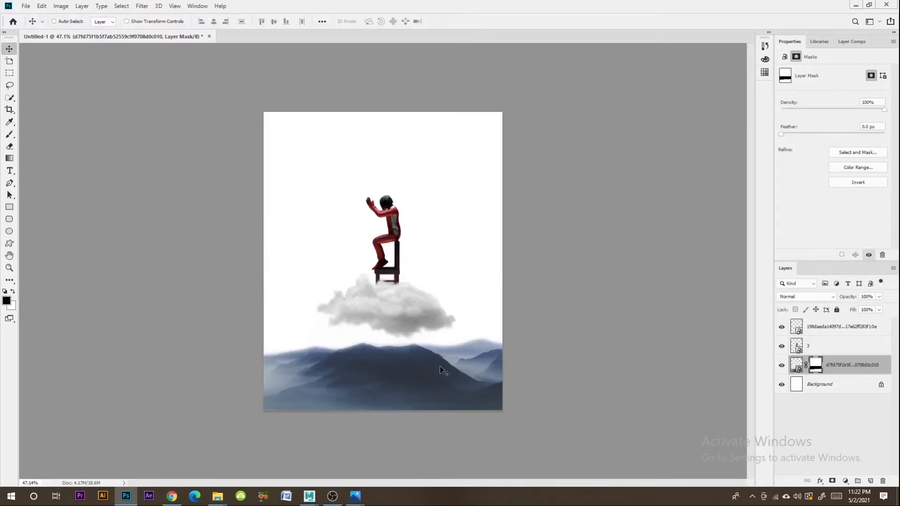
# - Switch to Chrome and search Google Images for "aesthetic sky"
pyautogui.click(177, 499)
pyautogui.scroll(-8, 331, 275)
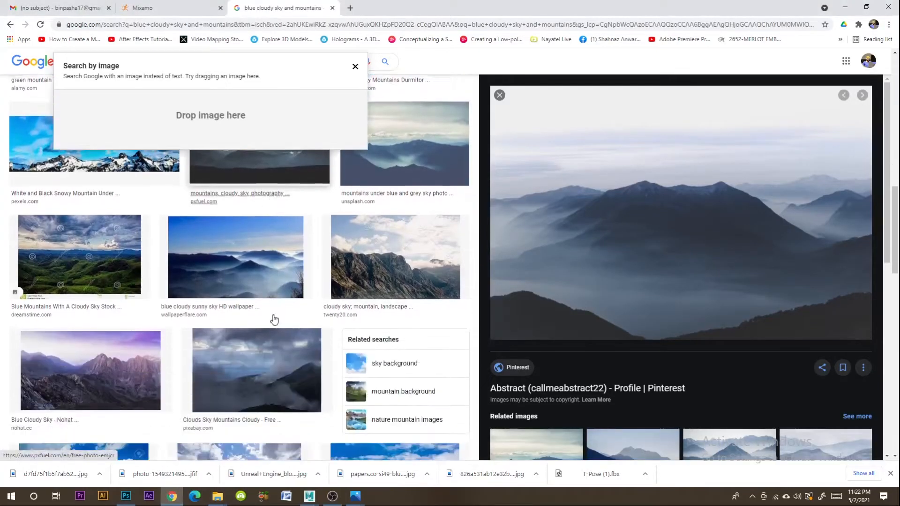
pyautogui.scroll(10, 331, 275)
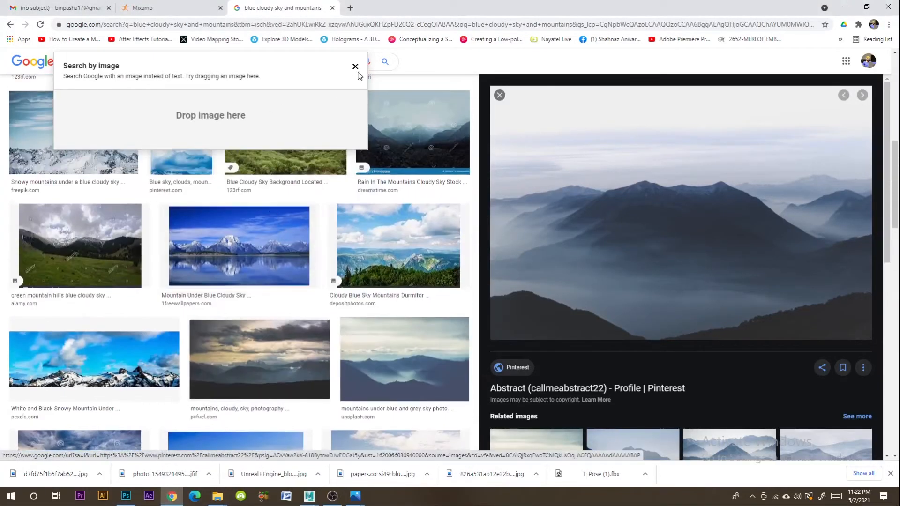
pyautogui.click(356, 66)
pyautogui.tripleClick(181, 62)
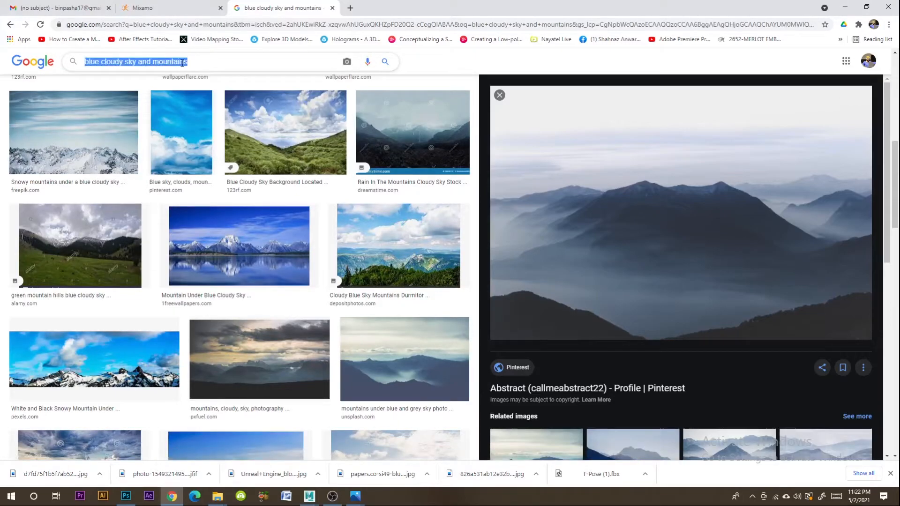
pyautogui.write('aesthetic sky')
pyautogui.press('Return')
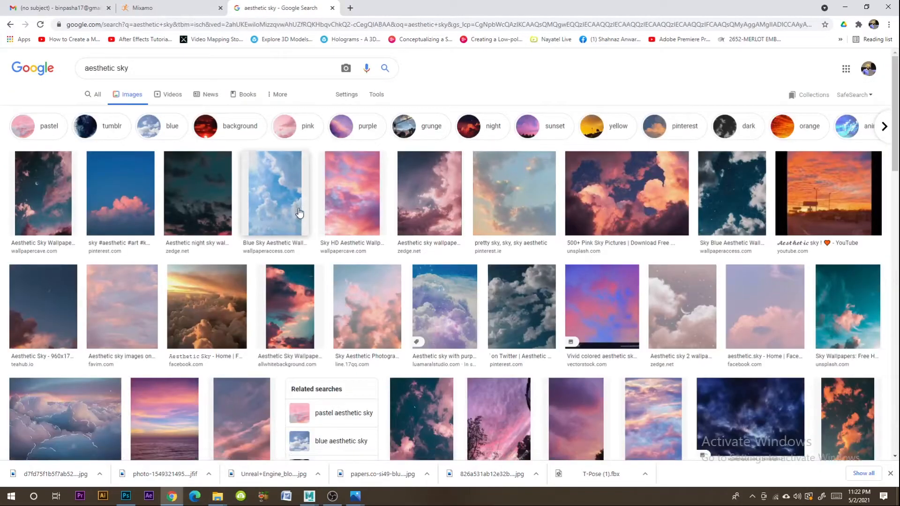
# - Browse the sky image results and previews for a suitable background sky
pyautogui.click(150, 247)
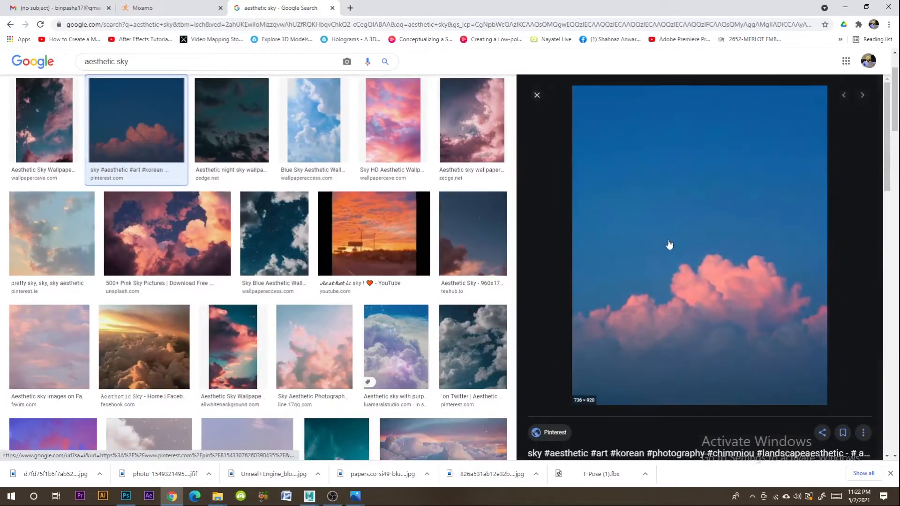
pyautogui.scroll(-8, 674, 256)
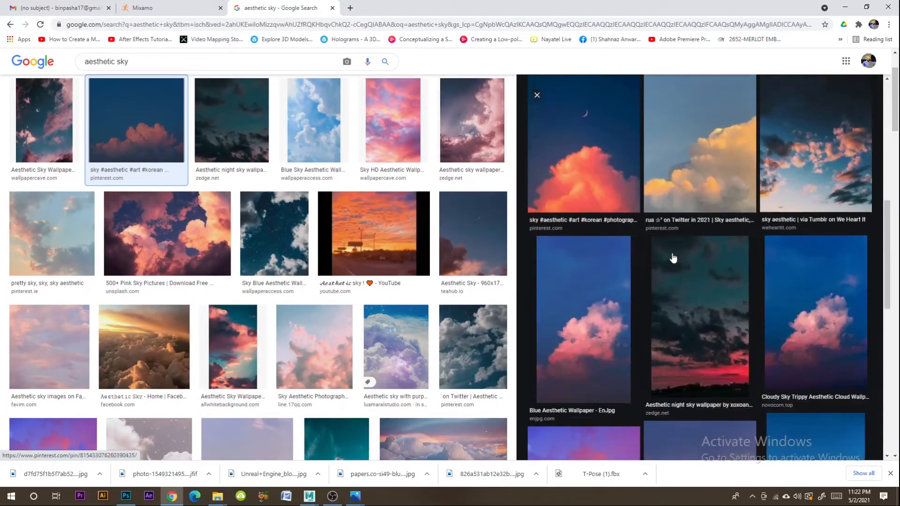
pyautogui.scroll(-12, 710, 242)
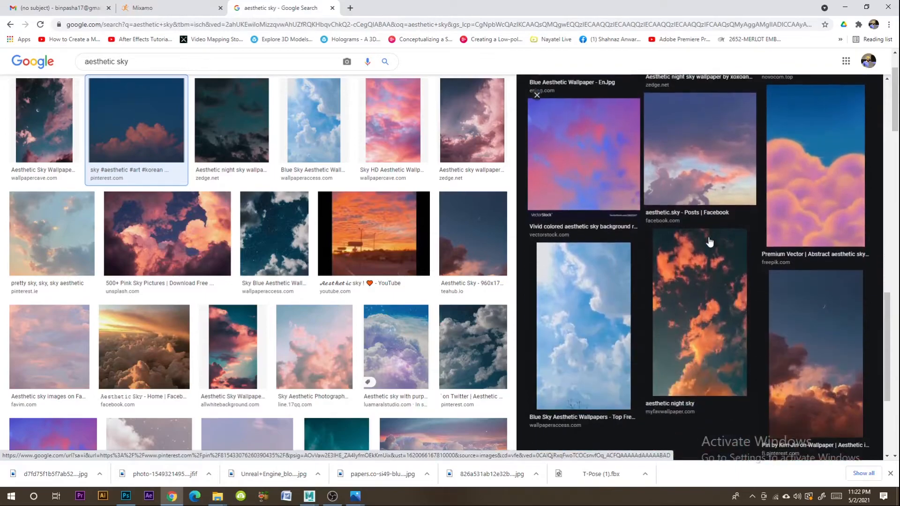
pyautogui.scroll(-5, 327, 264)
pyautogui.scroll(-3, 327, 264)
pyautogui.scroll(3, 328, 234)
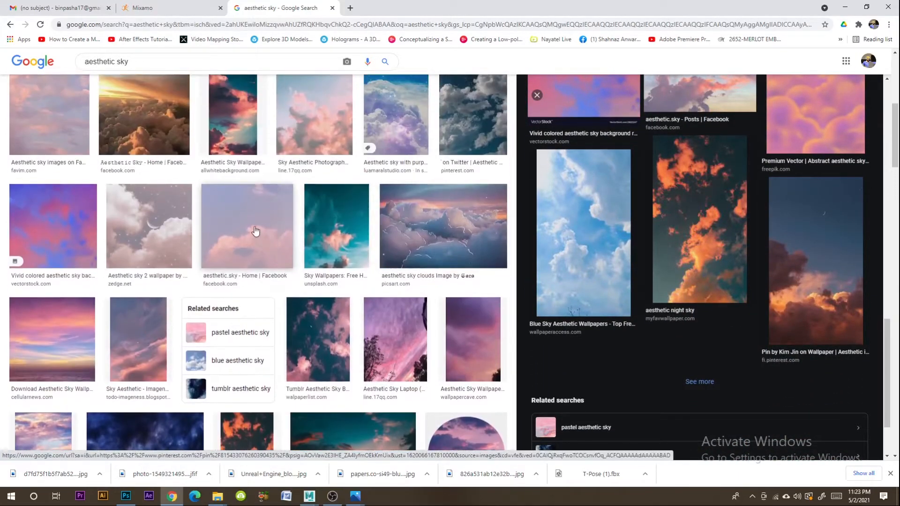
pyautogui.click(255, 231)
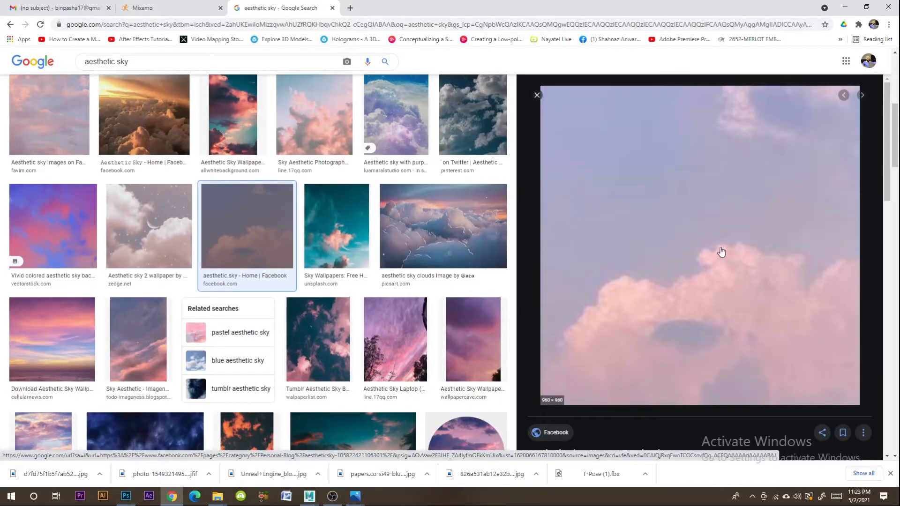
pyautogui.scroll(-7, 673, 279)
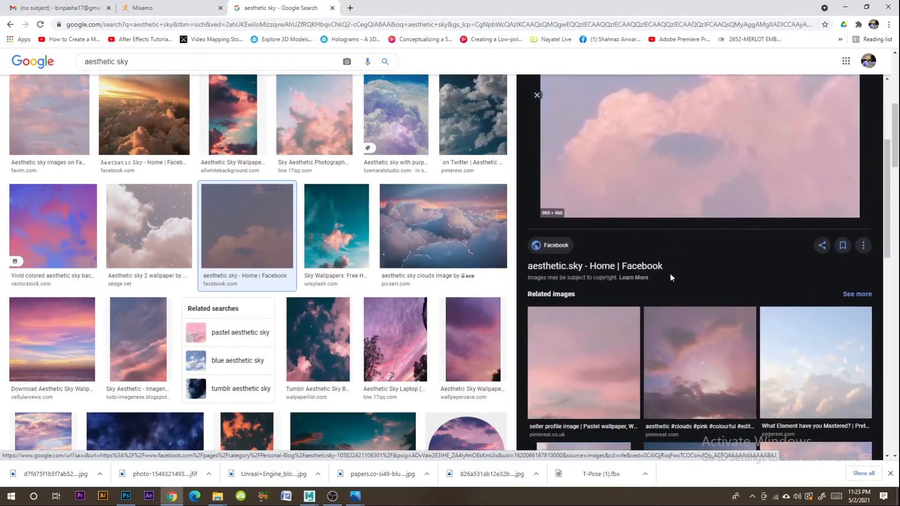
pyautogui.scroll(6, 673, 281)
pyautogui.scroll(-4, 815, 397)
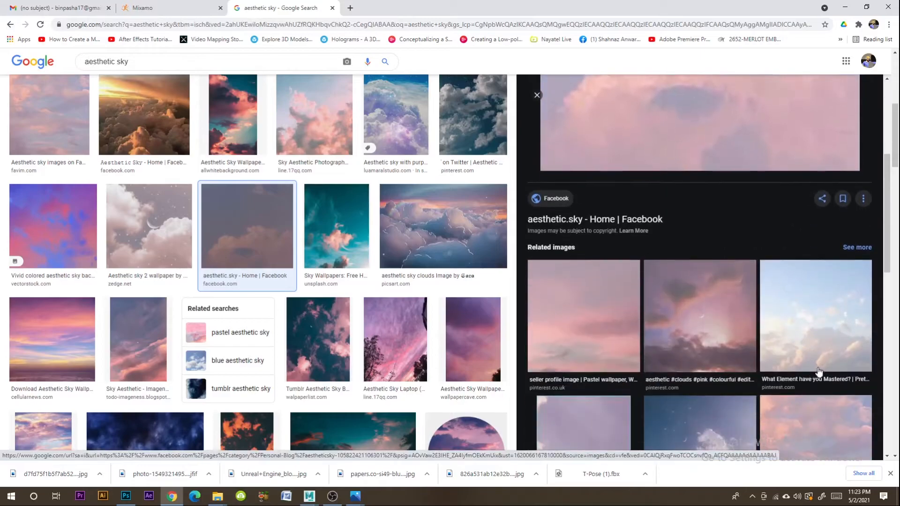
pyautogui.click(796, 361)
pyautogui.scroll(-15, 246, 283)
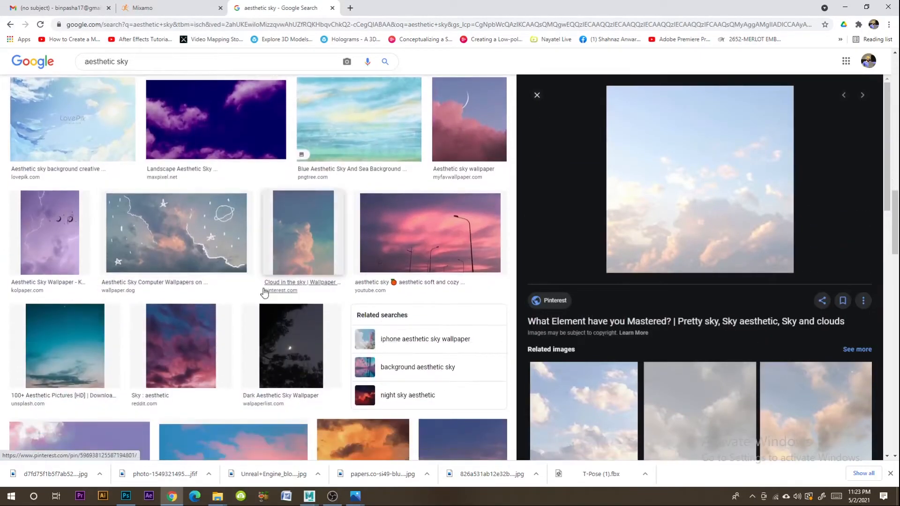
pyautogui.scroll(-4, 264, 292)
pyautogui.click(65, 159)
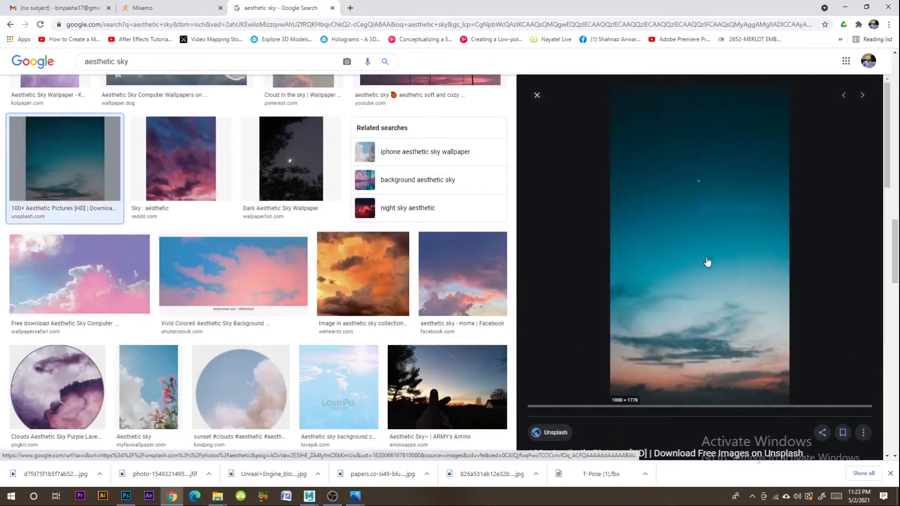
# - Try to save the teal Unsplash sky image and place it in the Photoshop composition
pyautogui.rightClick(673, 243)
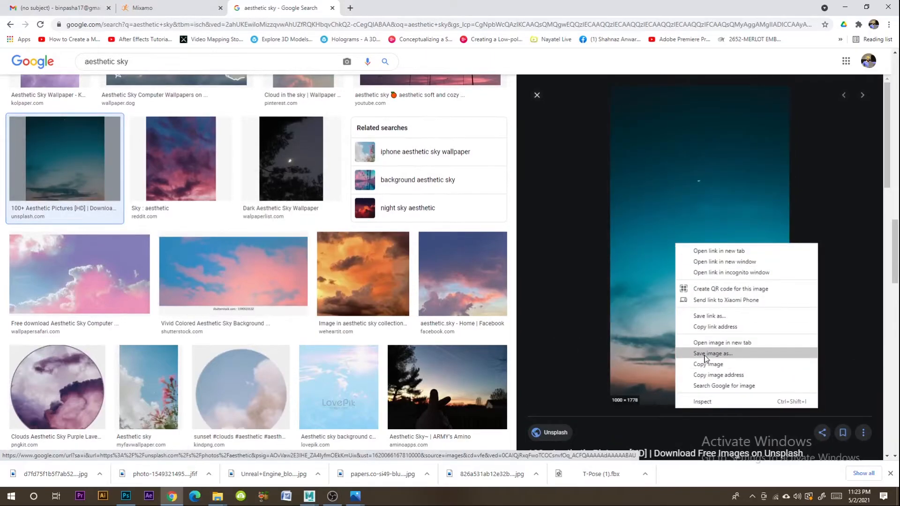
pyautogui.click(703, 368)
pyautogui.click(428, 323)
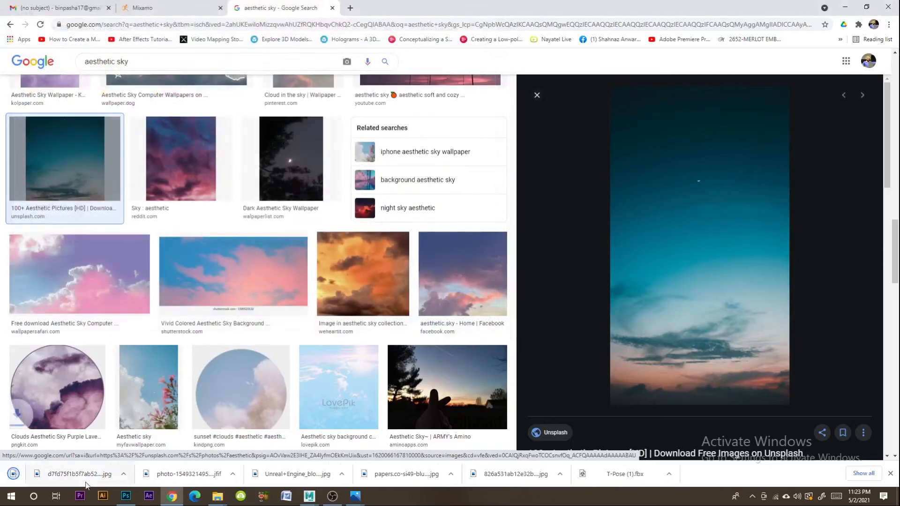
pyautogui.click(95, 477)
pyautogui.click(127, 438)
pyautogui.moveTo(584, 290); pyautogui.dragTo(362, 309)
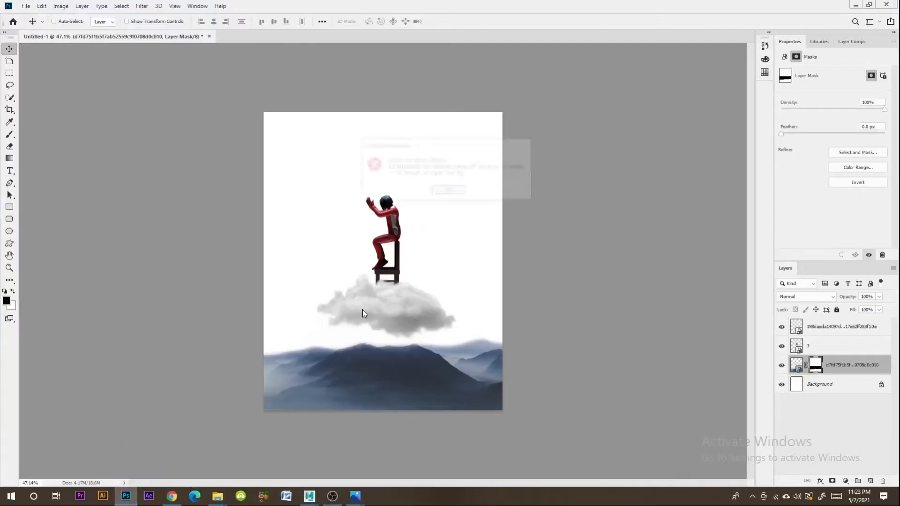
pyautogui.click(441, 192)
# - Back in Chrome, open the related teal and white sky iPhone X wallpaper and save it to the Desktop as a JPEG
pyautogui.click(172, 496)
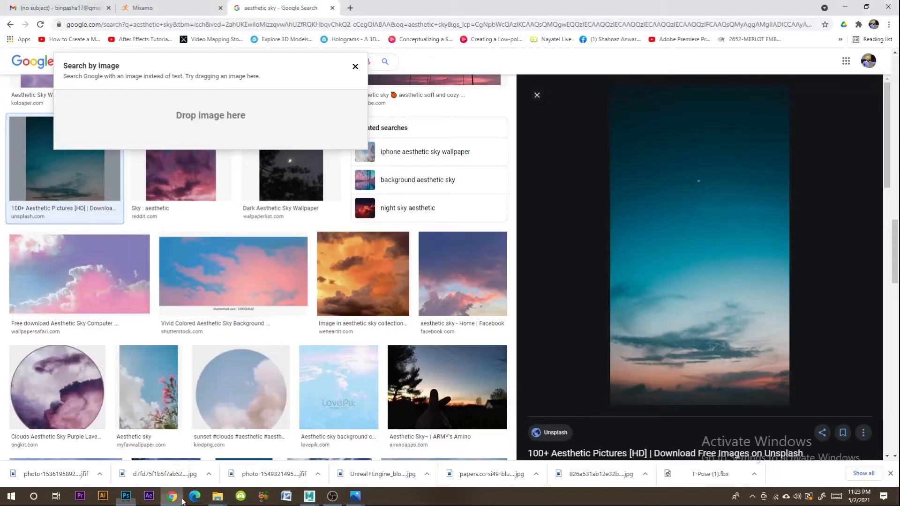
pyautogui.scroll(-6, 702, 353)
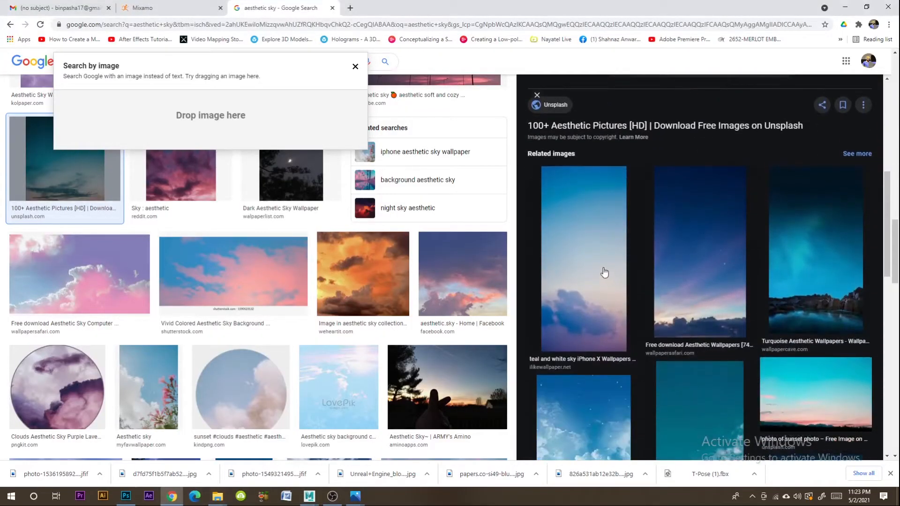
pyautogui.click(605, 273)
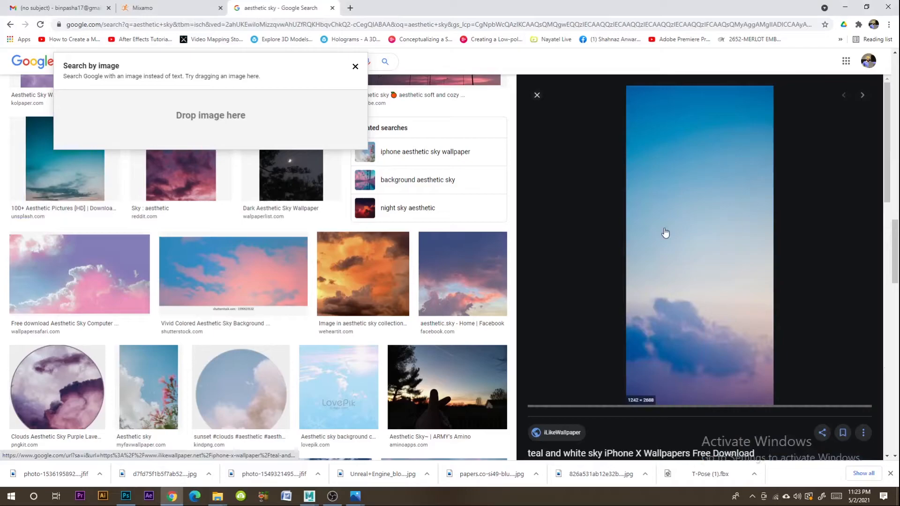
pyautogui.rightClick(667, 225)
pyautogui.click(692, 335)
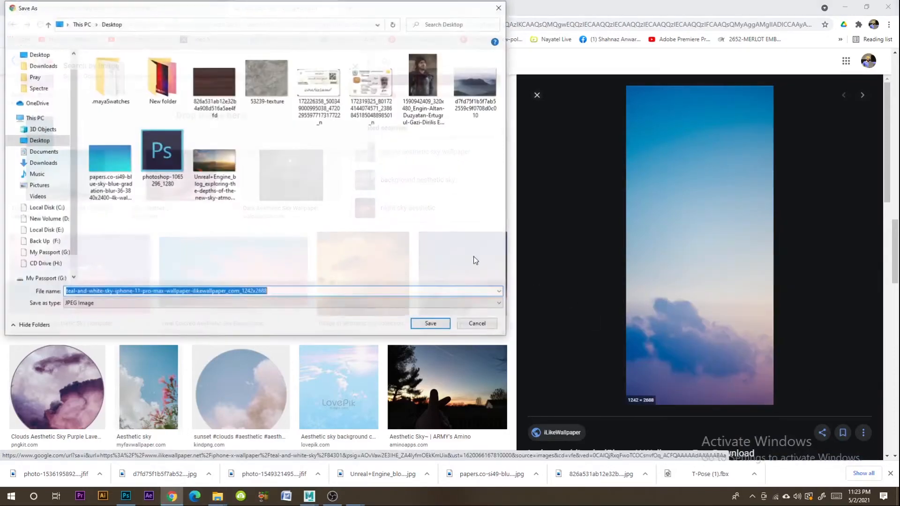
pyautogui.click(431, 324)
# - Place the saved sky image in the Photoshop document, scale it to cover the canvas, and move its layer below the mountains
pyautogui.click(99, 475)
pyautogui.click(129, 443)
pyautogui.moveTo(691, 291); pyautogui.dragTo(502, 261)
pyautogui.moveTo(318, 263); pyautogui.dragTo(257, 271)
pyautogui.moveTo(818, 368); pyautogui.dragTo(822, 395)
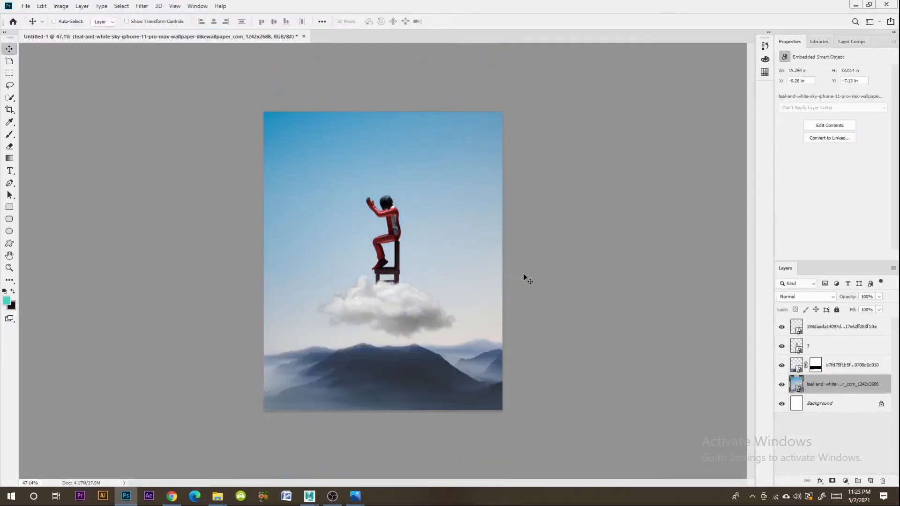
# - Move the character and chair on layer 3 slightly up, so the whole chair clears the cloud
pyautogui.moveTo(395, 240); pyautogui.dragTo(392, 223)
pyautogui.click(827, 347)
pyautogui.moveTo(387, 313)
pyautogui.mouseDown()
pyautogui.moveTo(387, 305)
pyautogui.moveTo(386, 313)
pyautogui.mouseUp()
# - Undo the stray move of the mountains and raise the cloud about 1.26 in to cover the chair's legs
pyautogui.click(844, 364)
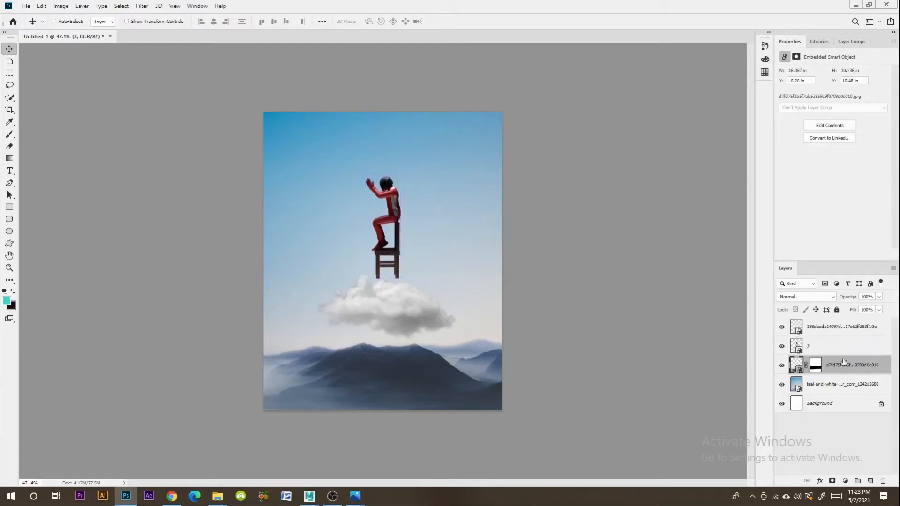
pyautogui.click(832, 382)
pyautogui.click(839, 370)
pyautogui.moveTo(386, 310); pyautogui.dragTo(371, 301)
pyautogui.hotkey('ctrl', 'z')
pyautogui.click(836, 324)
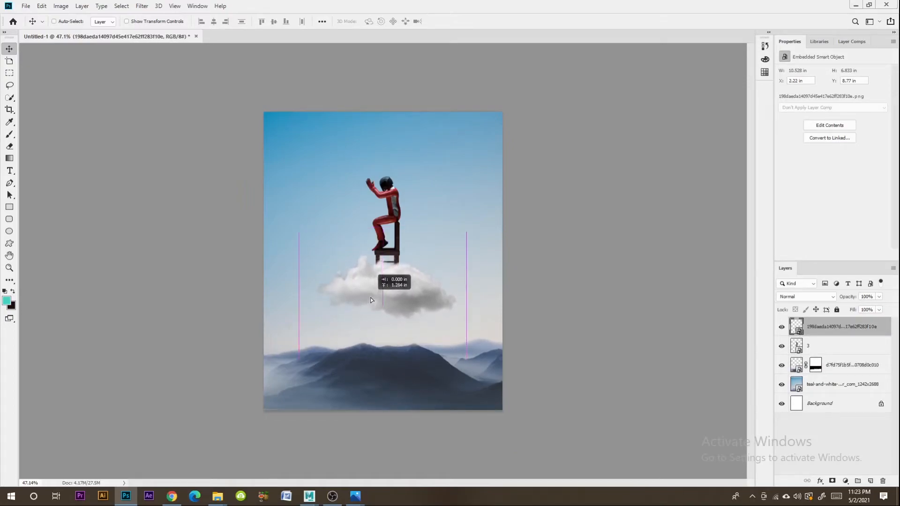
# - Apply an Exposure adjustment to the sky layer with exposure +0.4 and offset -0.0455
pyautogui.click(813, 383)
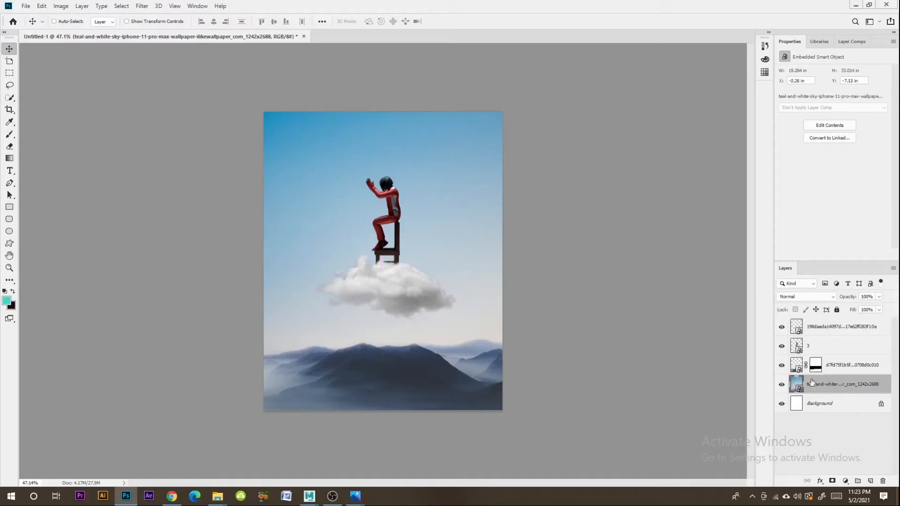
pyautogui.click(61, 5)
pyautogui.moveTo(94, 31)
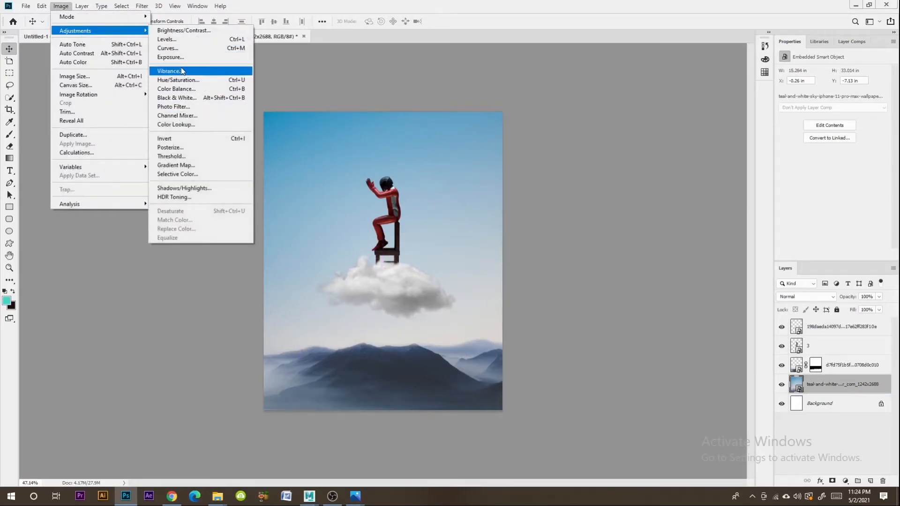
pyautogui.click(171, 56)
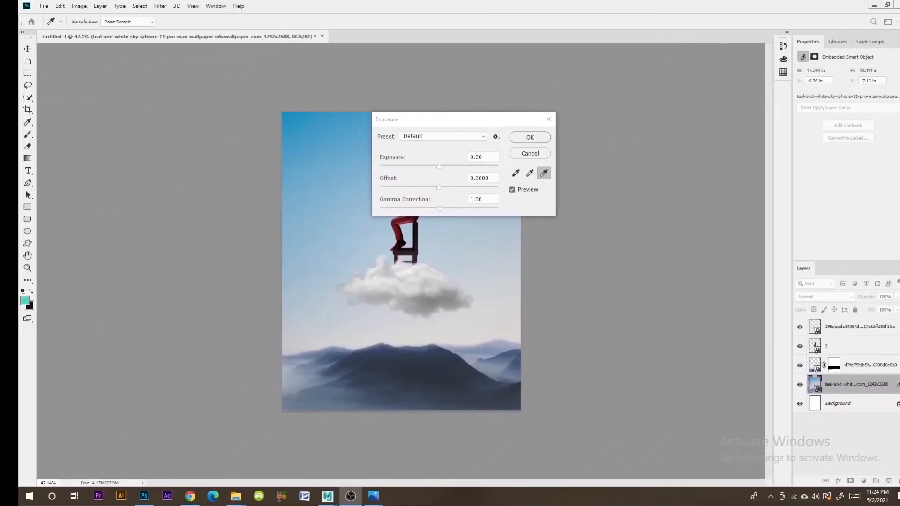
pyautogui.moveTo(431, 121); pyautogui.dragTo(602, 135)
pyautogui.moveTo(596, 182); pyautogui.dragTo(587, 203)
pyautogui.click(680, 153)
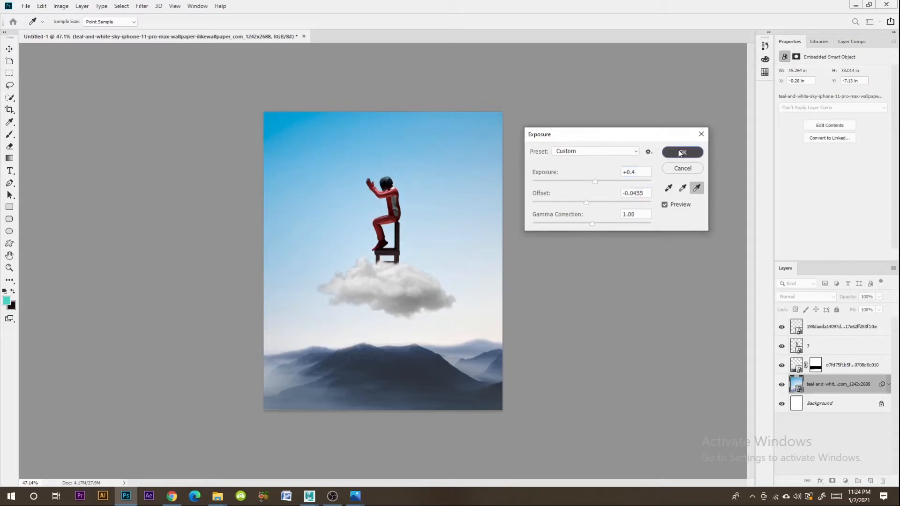
# - Apply a Vibrance adjustment to the sky layer with vibrance +28 and saturation +13
pyautogui.click(61, 5)
pyautogui.moveTo(85, 32)
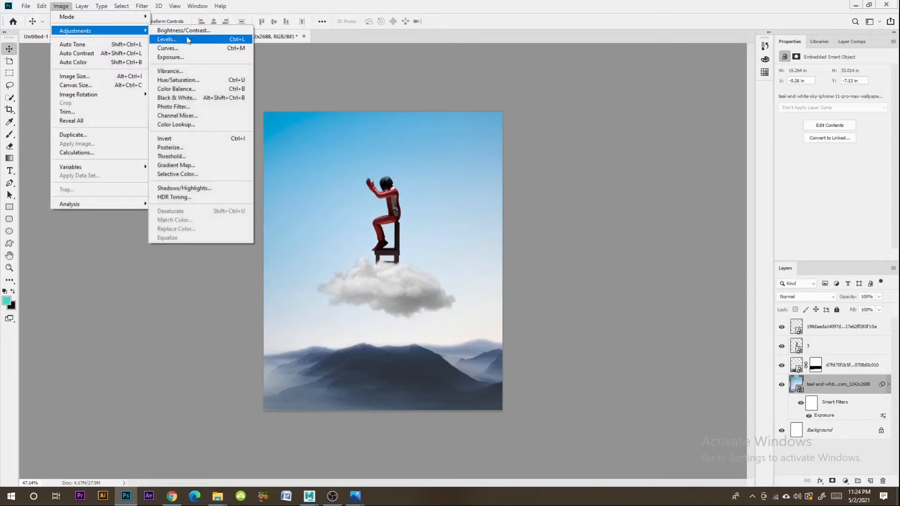
pyautogui.click(175, 71)
pyautogui.moveTo(431, 160); pyautogui.dragTo(430, 186)
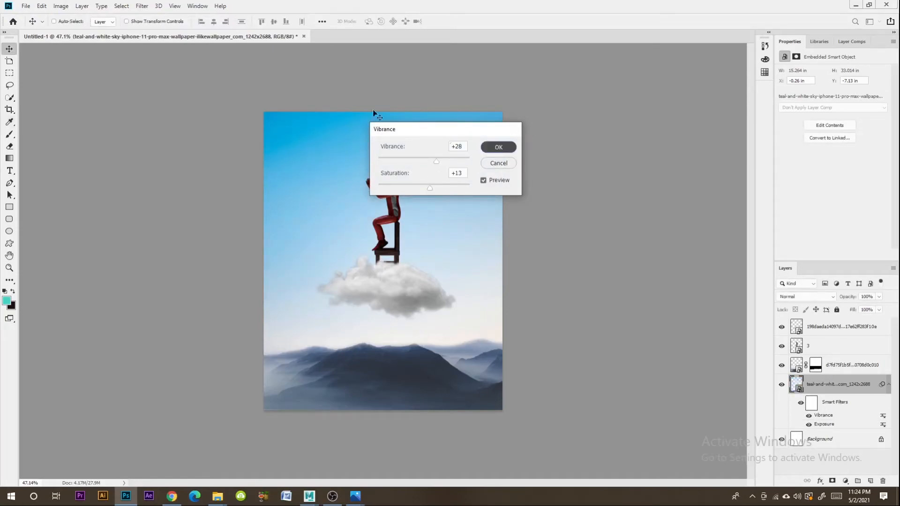
pyautogui.press('Return')
pyautogui.click(61, 5)
pyautogui.moveTo(84, 31)
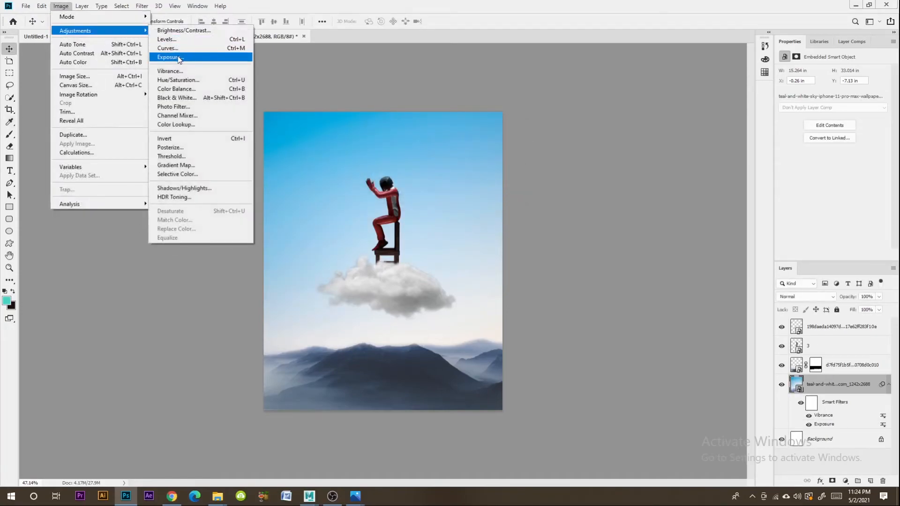
pyautogui.click(177, 80)
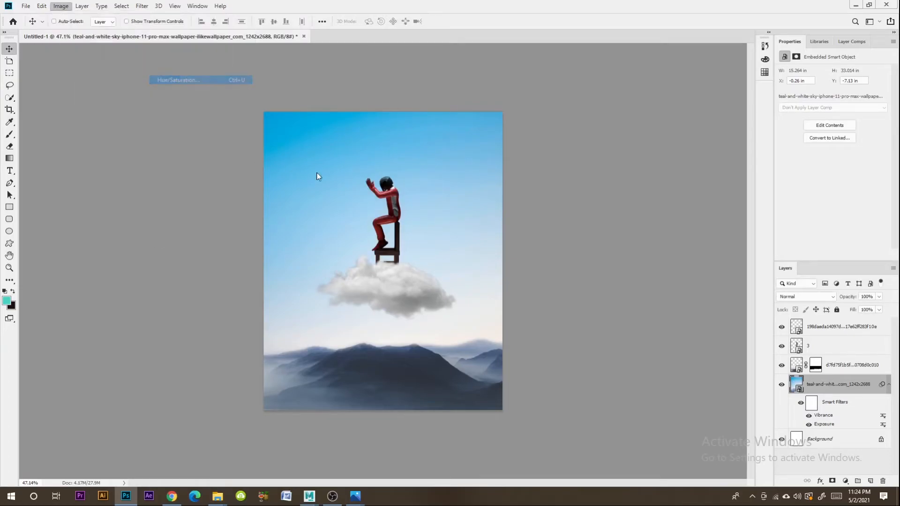
pyautogui.moveTo(435, 98); pyautogui.dragTo(607, 95)
pyautogui.moveTo(596, 162); pyautogui.dragTo(558, 162)
pyautogui.click(697, 131)
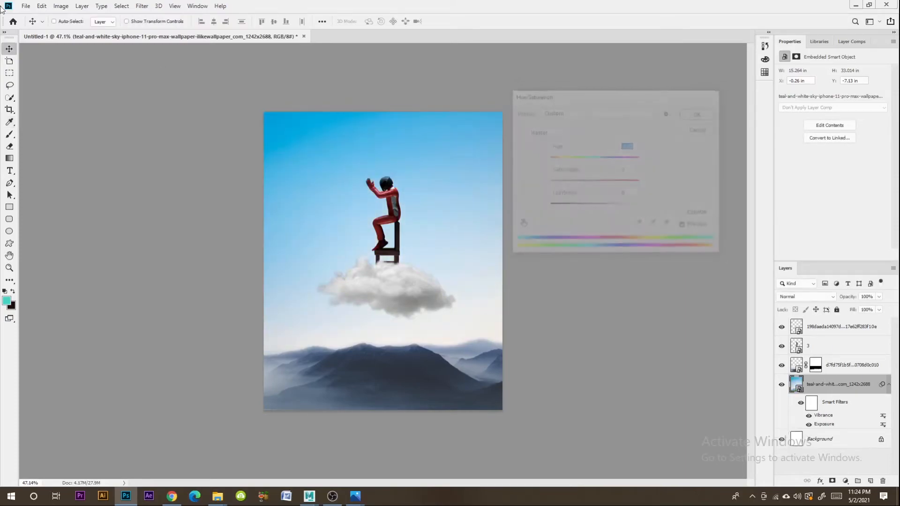
# - Apply an Exposure adjustment to the character layer 3 with exposure +0.71 and offset +0.0375
pyautogui.click(61, 6)
pyautogui.click(386, 195)
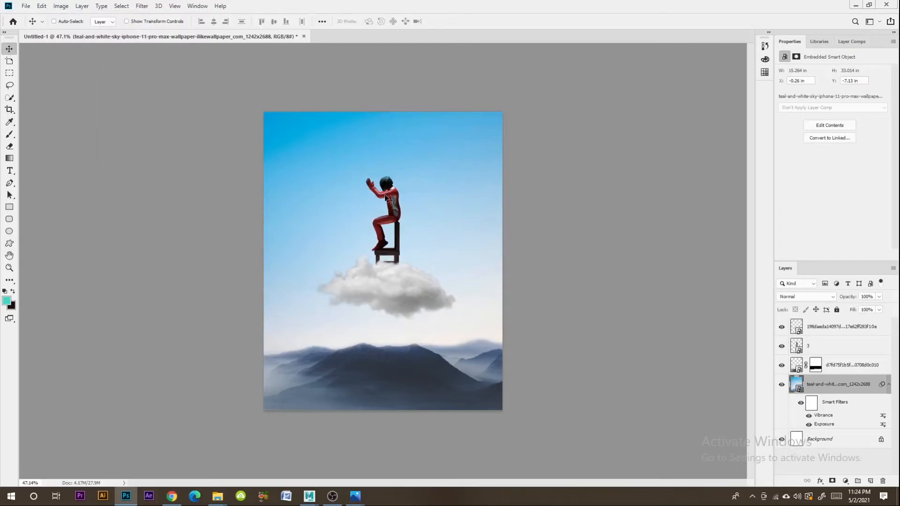
pyautogui.click(821, 346)
pyautogui.click(61, 5)
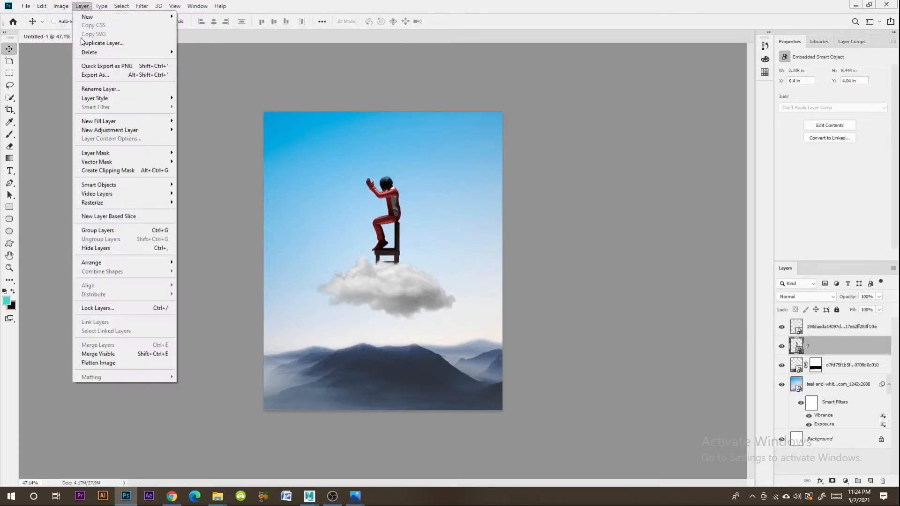
pyautogui.moveTo(75, 30)
pyautogui.click(179, 57)
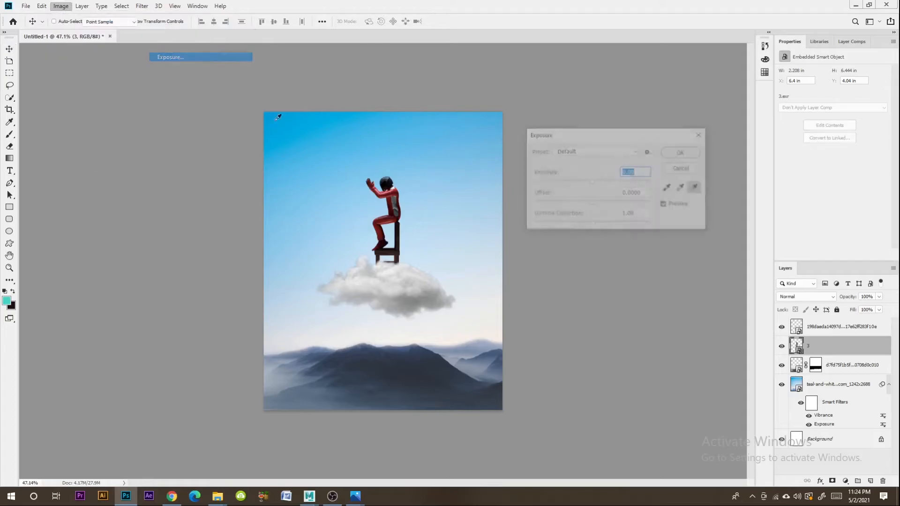
pyautogui.moveTo(602, 182); pyautogui.dragTo(597, 203)
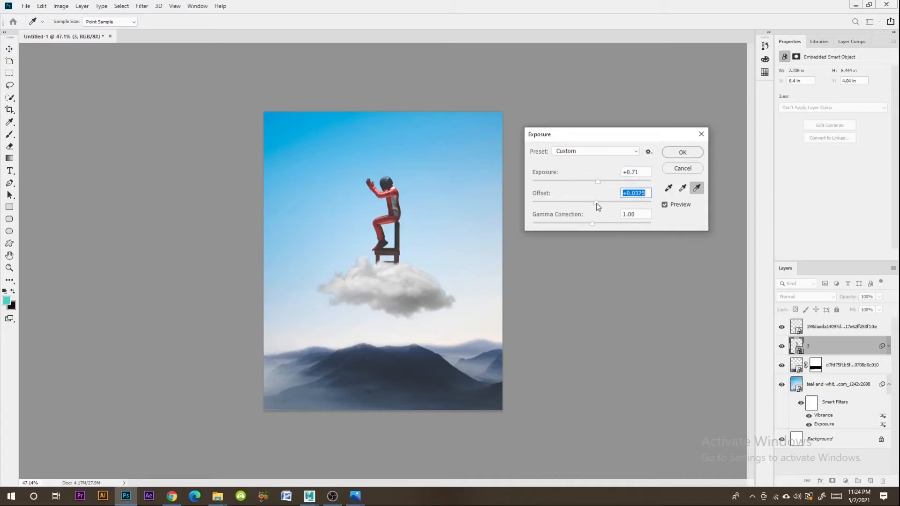
pyautogui.click(681, 153)
# - Apply a Vibrance adjustment to the character layer 3 to enrich the suit's red
pyautogui.click(57, 7)
pyautogui.moveTo(76, 30)
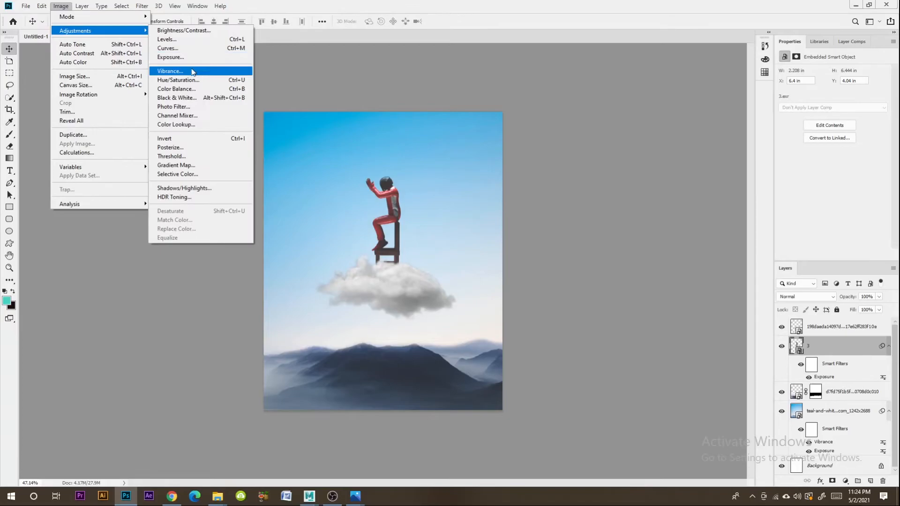
pyautogui.click(180, 72)
pyautogui.moveTo(424, 130); pyautogui.dragTo(479, 132)
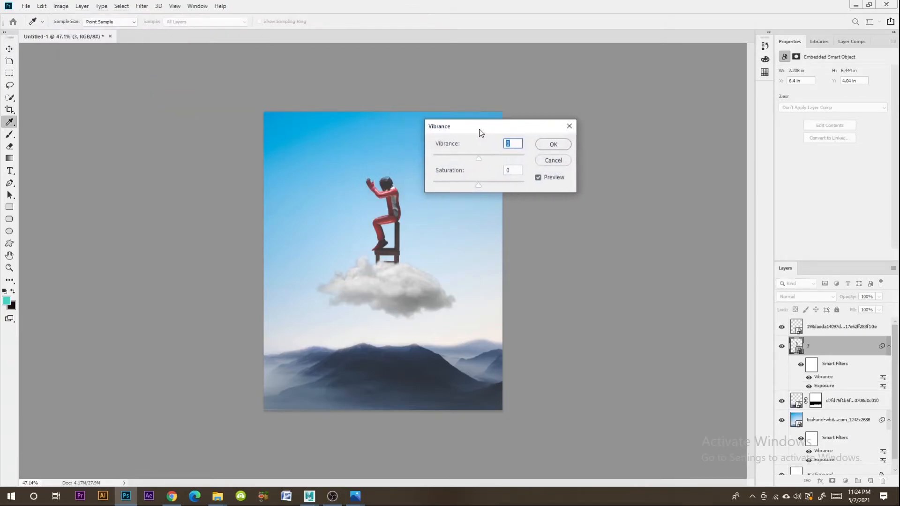
pyautogui.click(550, 145)
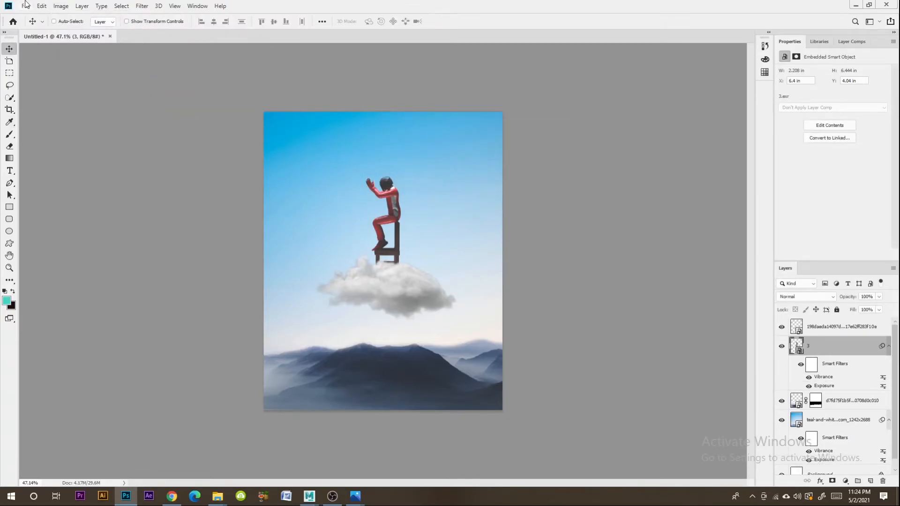
# - Apply a Color Lookup adjustment to the character layer 3 using the Crisp_Winter.look 3D LUT
pyautogui.click(68, 7)
pyautogui.moveTo(77, 30)
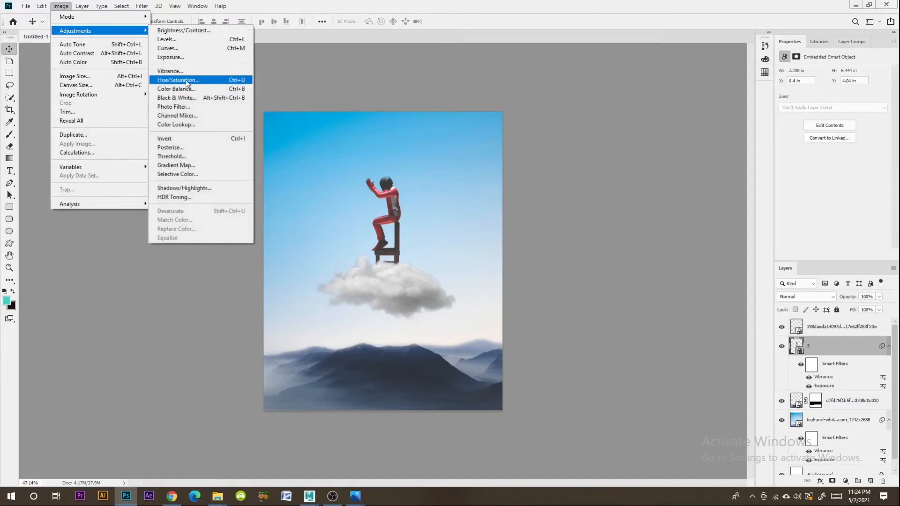
pyautogui.click(188, 124)
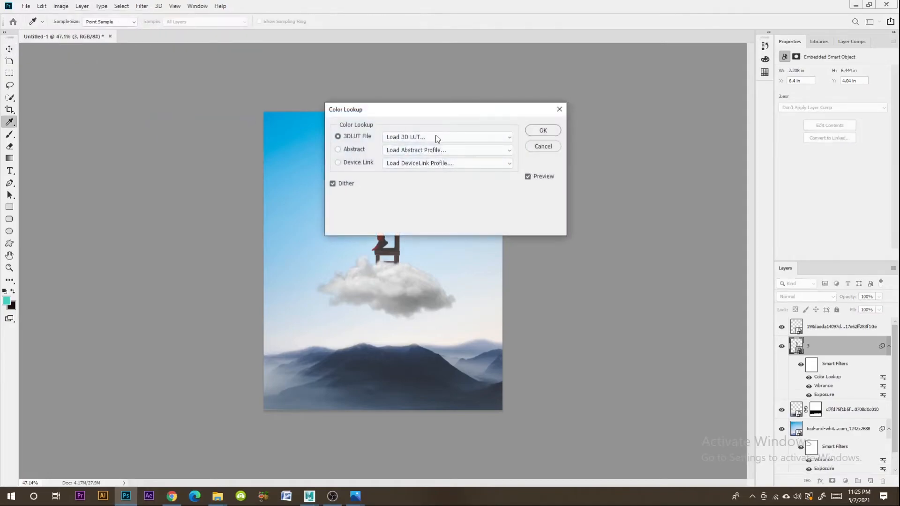
pyautogui.moveTo(445, 109); pyautogui.dragTo(667, 99)
pyautogui.click(654, 128)
pyautogui.click(634, 161)
pyautogui.press('Down')
pyautogui.press('Down')
pyautogui.press('Down')
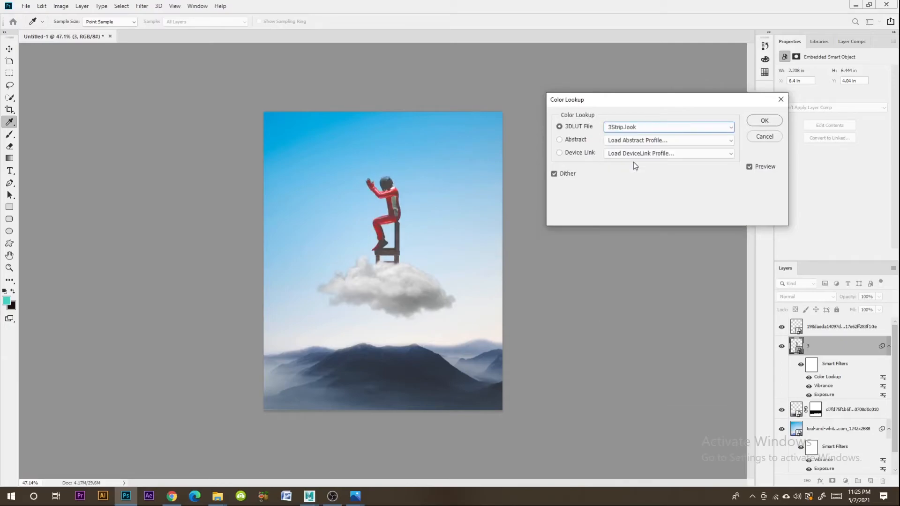
pyautogui.press('Down')
pyautogui.press('Up')
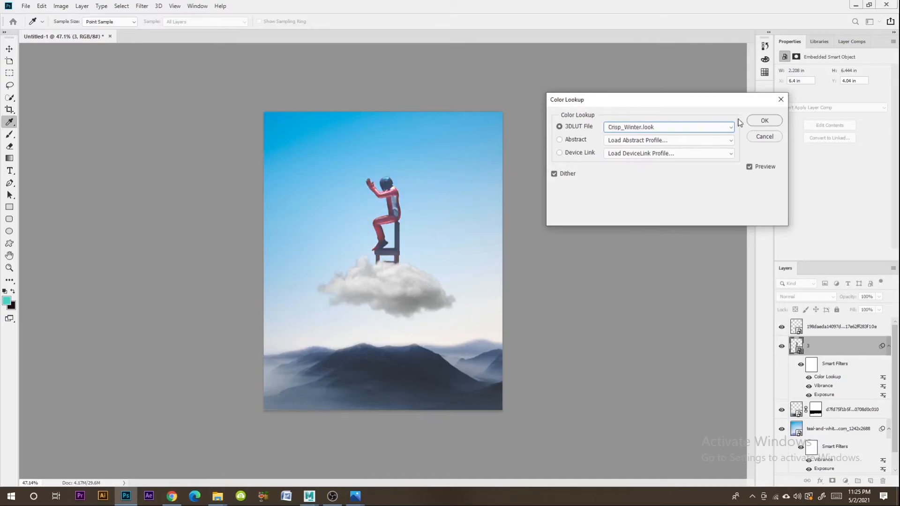
pyautogui.click(763, 121)
# - Set the blending opacity of the character layer's Color Lookup filter to 45%
pyautogui.click(879, 297)
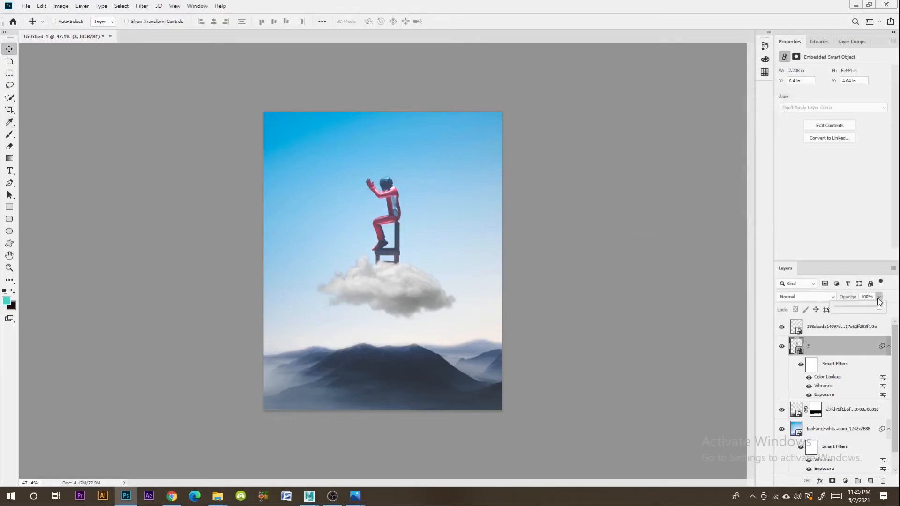
pyautogui.press('h')
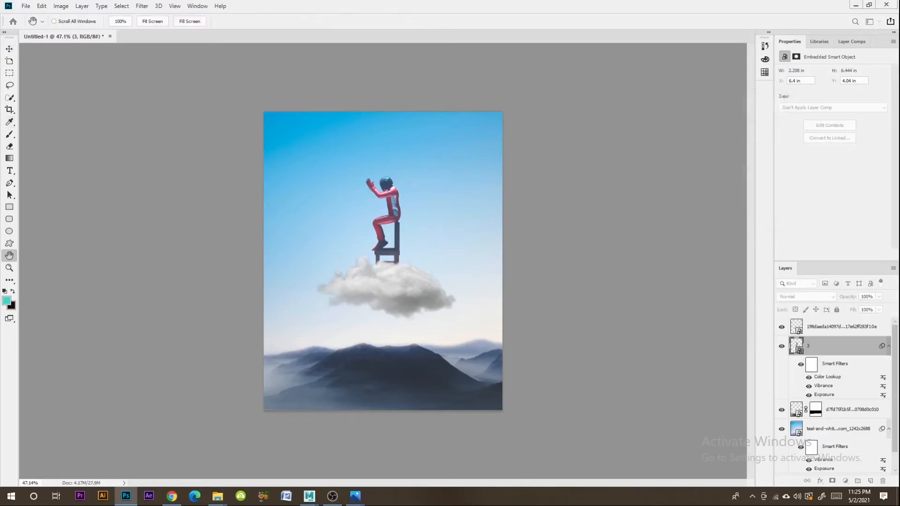
pyautogui.doubleClick(883, 377)
pyautogui.click(608, 254)
pyautogui.moveTo(586, 266); pyautogui.dragTo(584, 266)
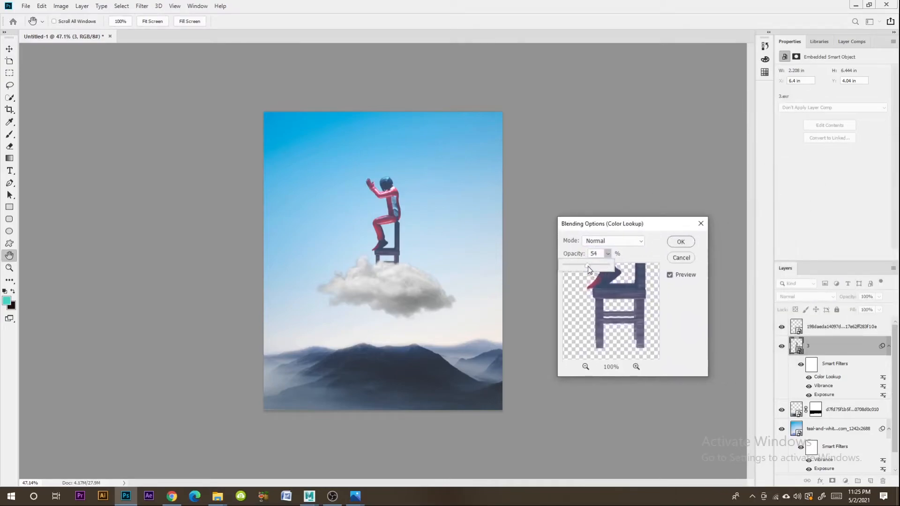
pyautogui.click(681, 243)
# - Apply a second Color Lookup to the character layer with the Kodak 5205 Fuji 3510 (by Adobe).cube LUT and check its blending options
pyautogui.click(61, 5)
pyautogui.moveTo(77, 31)
pyautogui.click(170, 126)
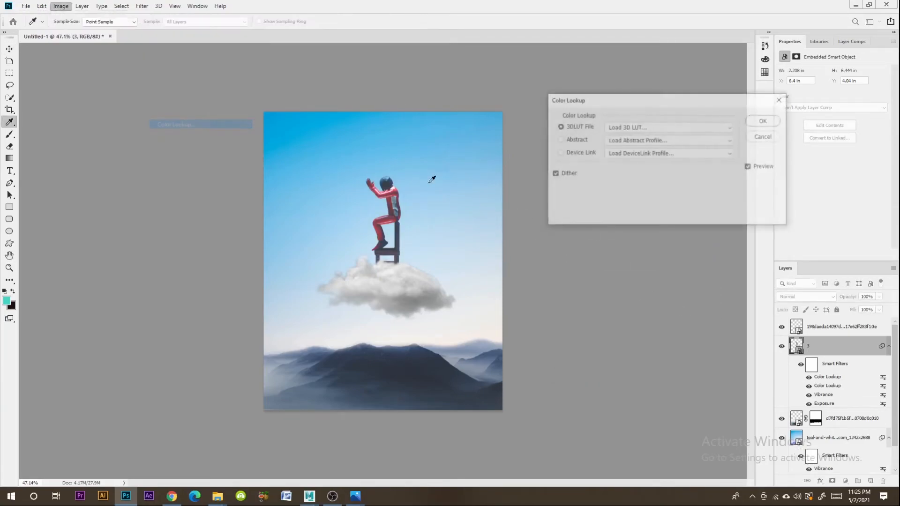
pyautogui.click(619, 128)
pyautogui.click(632, 200)
pyautogui.press('Down')
pyautogui.press('Down')
pyautogui.press('Down')
pyautogui.press('Down')
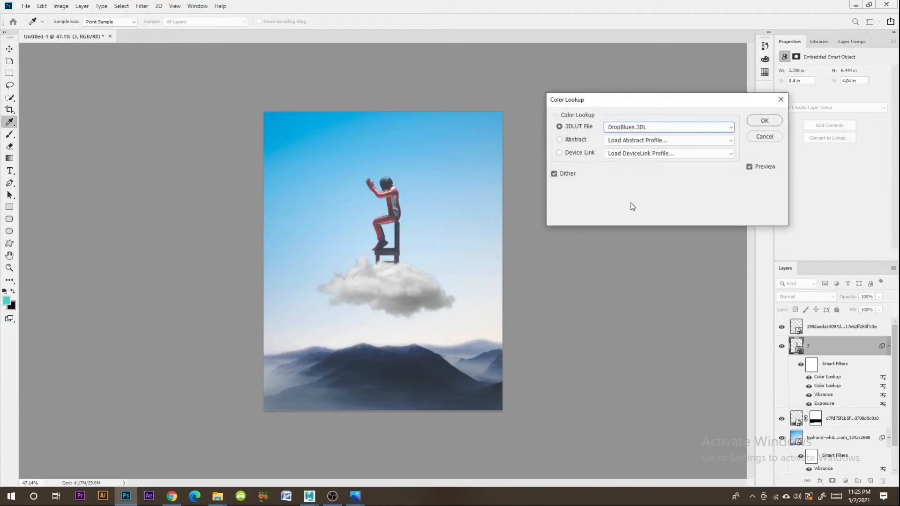
pyautogui.press('Down')
pyautogui.press('Down')
pyautogui.press('Down')
pyautogui.press('Down')
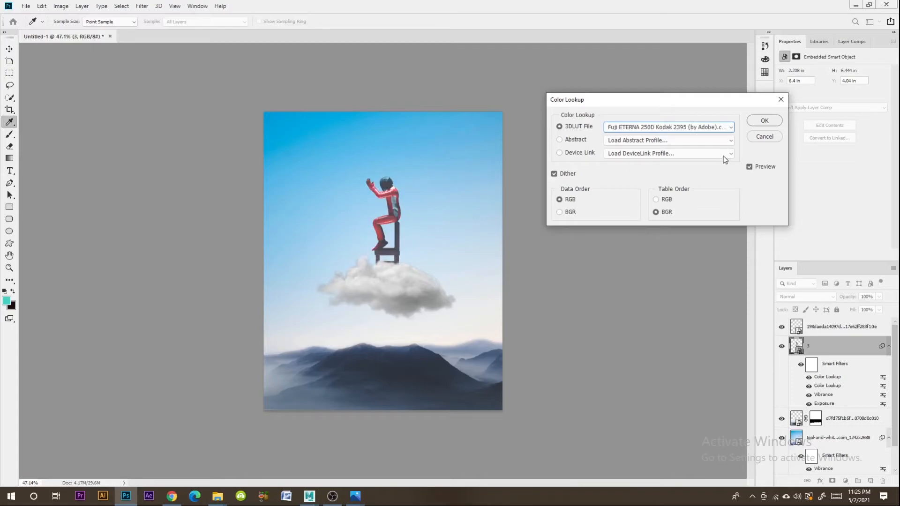
pyautogui.press('Down')
pyautogui.press('Down')
pyautogui.press('Down')
pyautogui.press('Down')
pyautogui.press('Down')
pyautogui.press('Down')
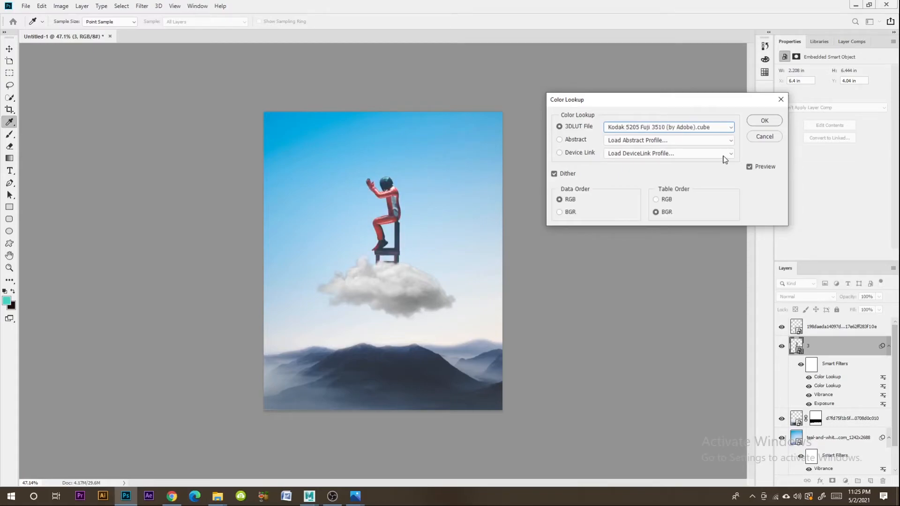
pyautogui.press('Down')
pyautogui.press('Up')
pyautogui.click(757, 125)
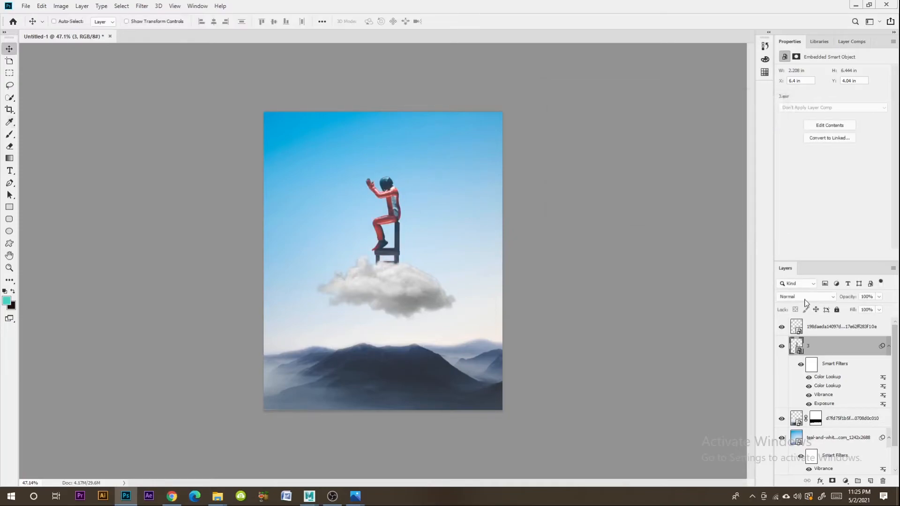
pyautogui.doubleClick(884, 378)
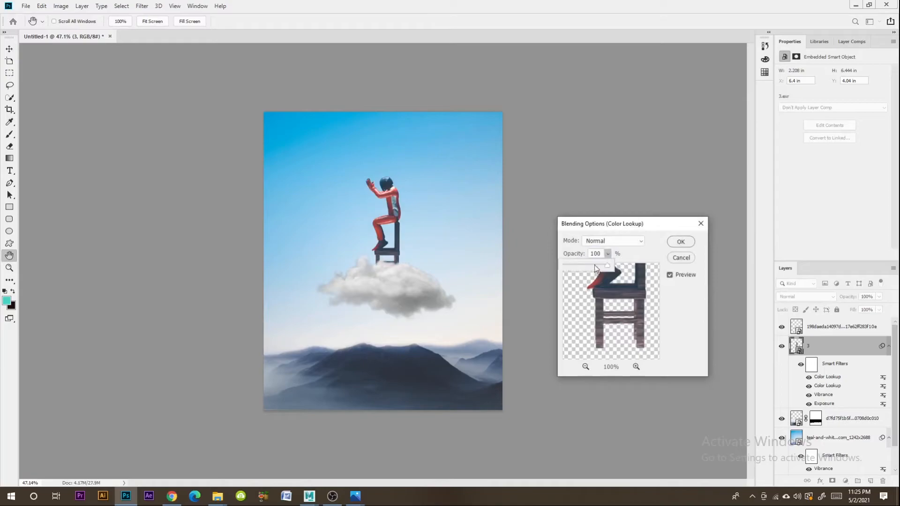
pyautogui.press('Return')
# - Apply a Curves adjustment to the character layer, raising the highlights from input 172 to output 185 and placing a shadow point at 68/66
pyautogui.click(61, 6)
pyautogui.moveTo(77, 31)
pyautogui.click(197, 48)
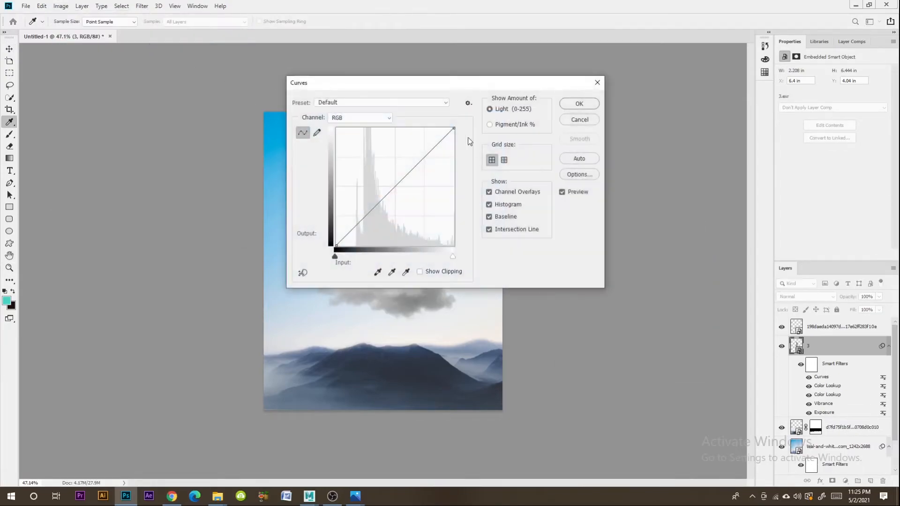
pyautogui.moveTo(482, 83); pyautogui.dragTo(706, 93)
pyautogui.moveTo(640, 176); pyautogui.dragTo(640, 169)
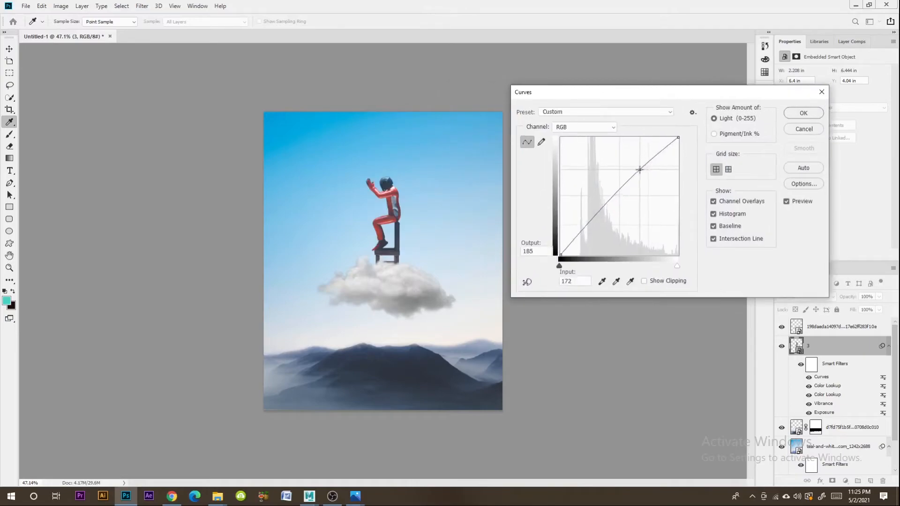
pyautogui.moveTo(592, 221); pyautogui.dragTo(592, 226)
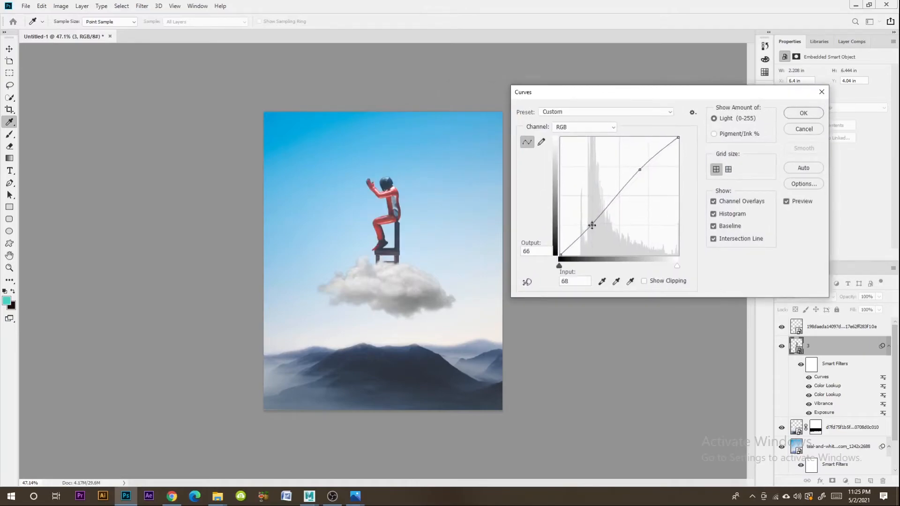
pyautogui.click(803, 114)
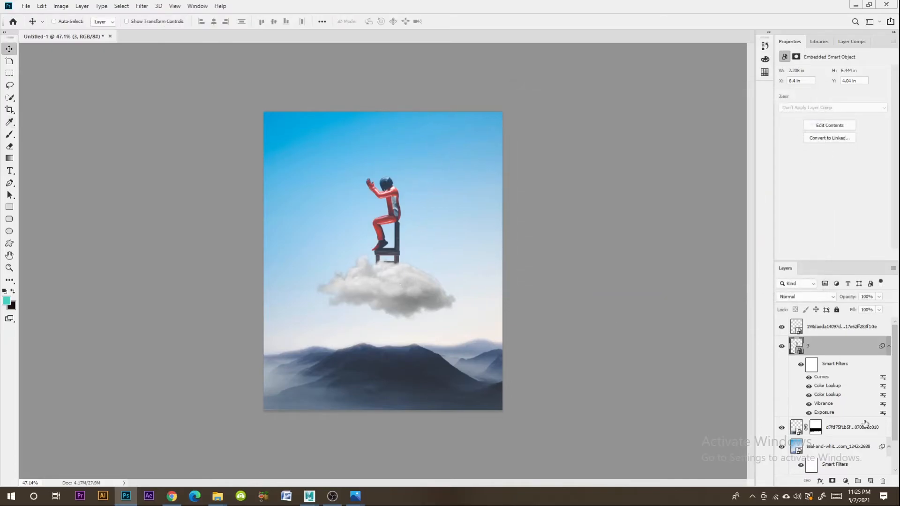
# - Apply an Exposure adjustment to the cloud layer with exposure +0.15
pyautogui.click(826, 427)
pyautogui.click(831, 330)
pyautogui.click(834, 448)
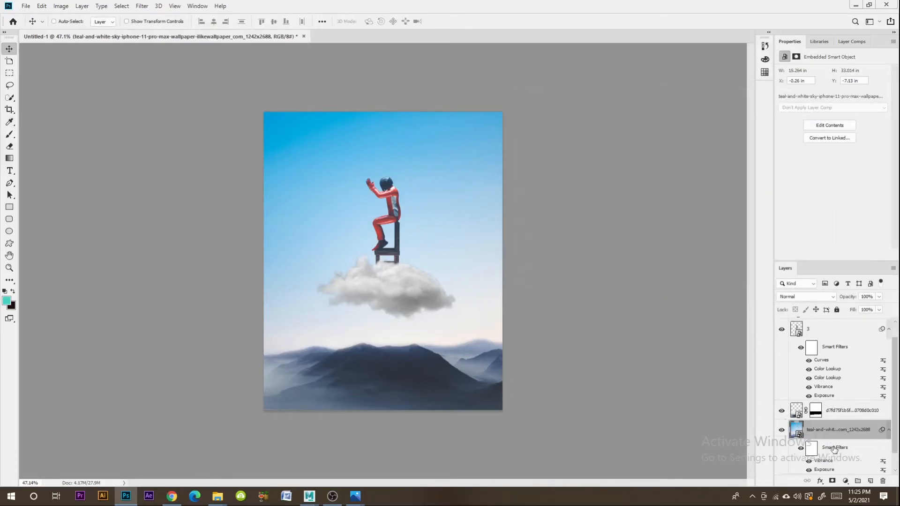
pyautogui.click(838, 415)
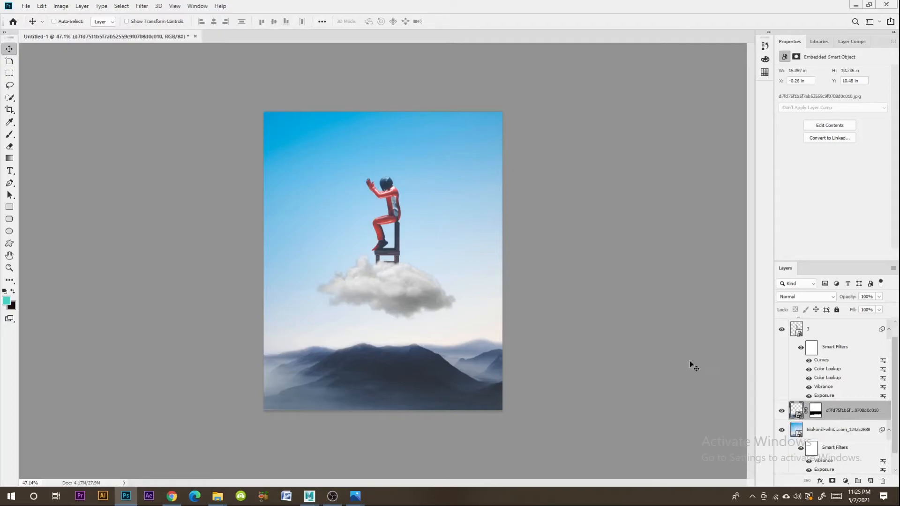
pyautogui.scroll(1, 834, 344)
pyautogui.click(827, 331)
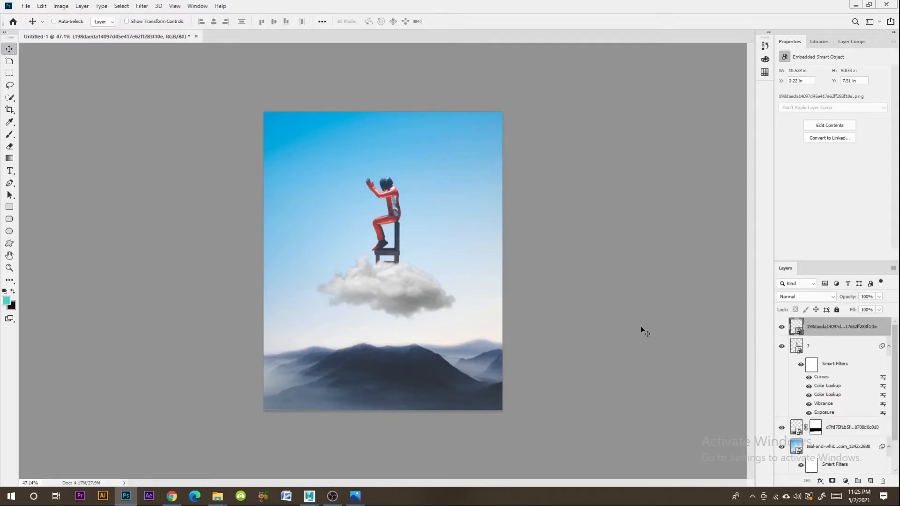
pyautogui.click(61, 6)
pyautogui.moveTo(80, 26)
pyautogui.click(195, 57)
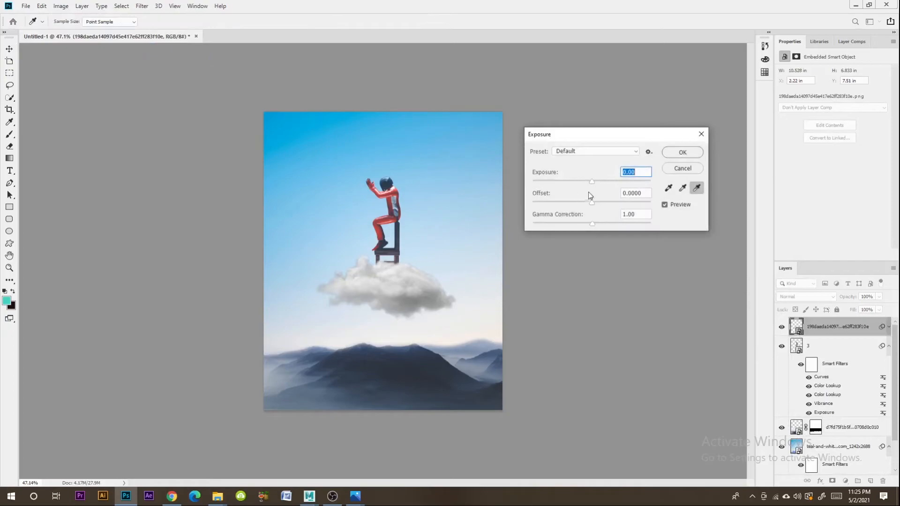
pyautogui.moveTo(593, 182); pyautogui.dragTo(595, 182)
pyautogui.click(637, 172)
pyautogui.write('15')
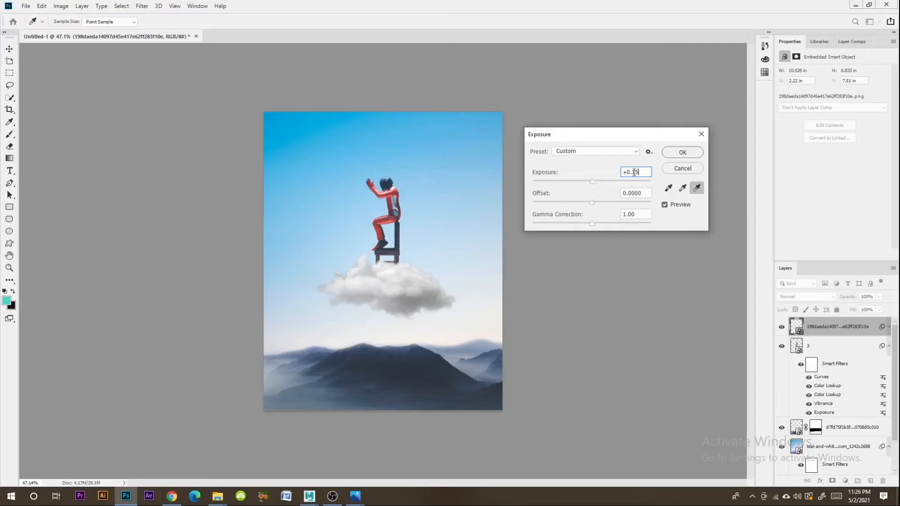
pyautogui.press('Return')
# - Shape an RGB contrast curve on the cloud layer with Curves, mapping shadows 65 to 57 and highlights 192 to 209
pyautogui.click(61, 6)
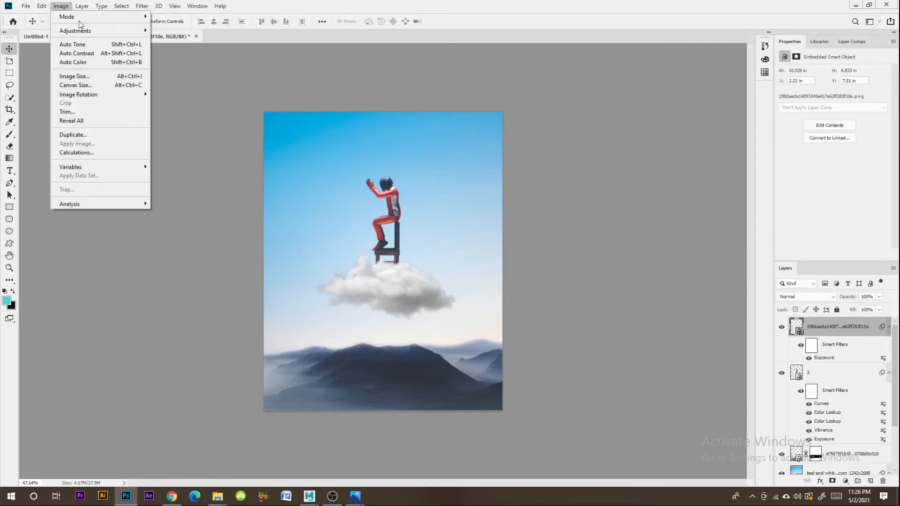
pyautogui.moveTo(92, 32)
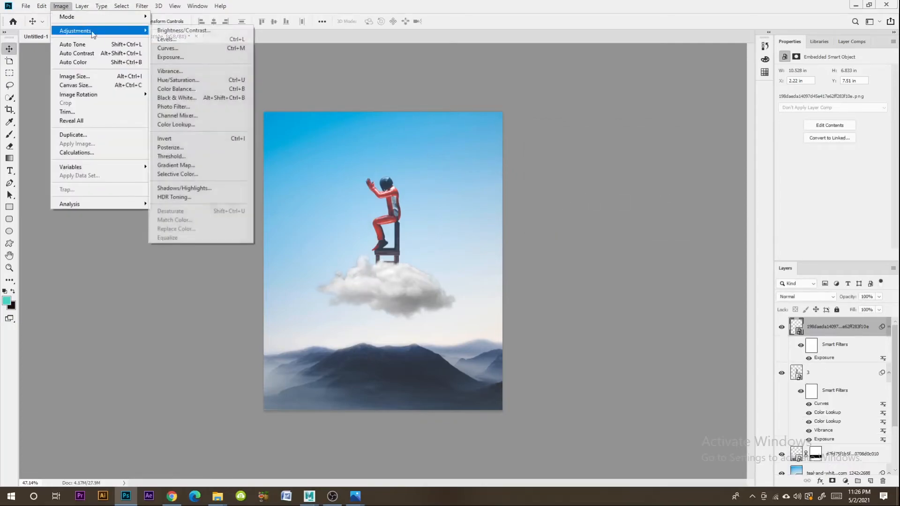
pyautogui.click(167, 48)
pyautogui.moveTo(649, 165); pyautogui.dragTo(652, 161)
pyautogui.moveTo(591, 222); pyautogui.dragTo(589, 232)
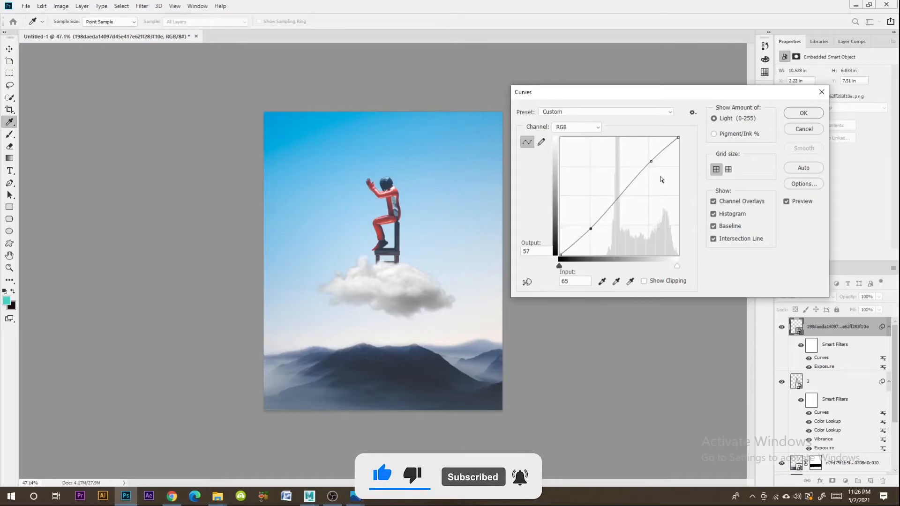
pyautogui.moveTo(651, 161); pyautogui.dragTo(649, 159)
# - Lower the cloud's Red channel curve in the highlights to about input 211, output 198, and fine-tune its shadows
pyautogui.click(565, 129)
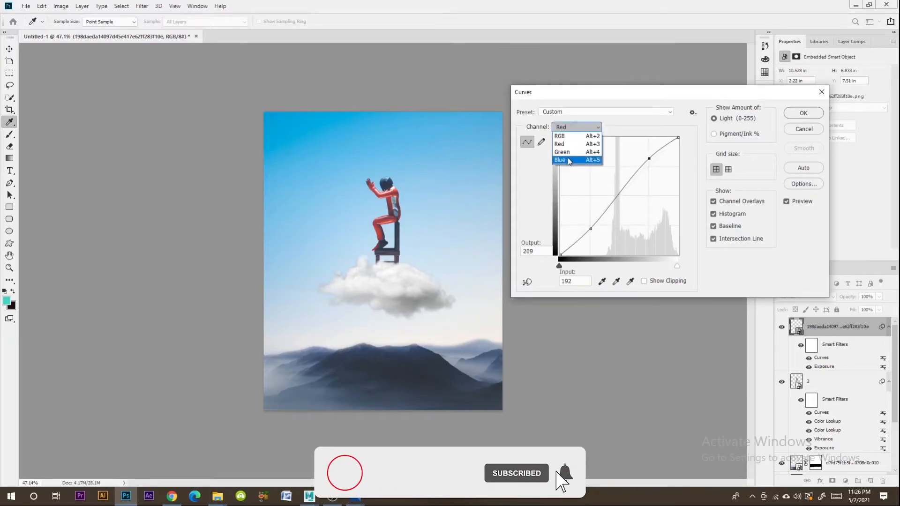
pyautogui.click(566, 137)
pyautogui.moveTo(655, 161); pyautogui.dragTo(657, 162)
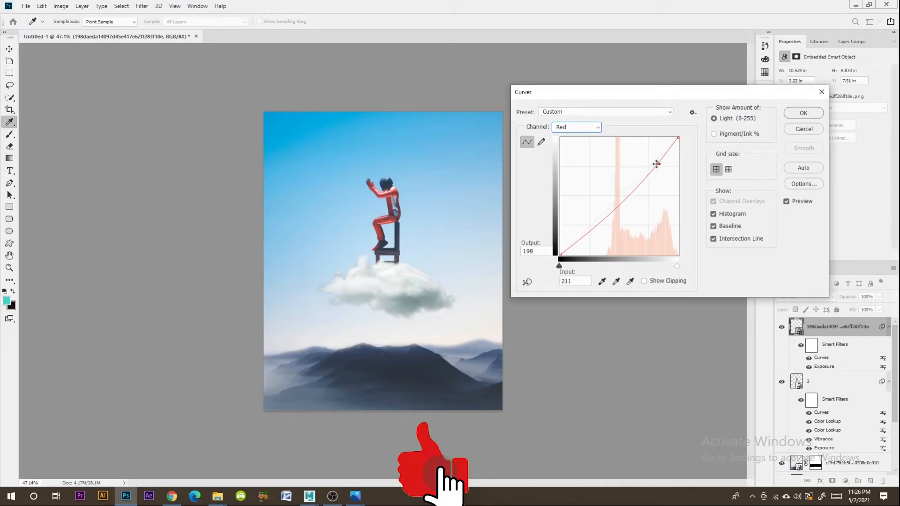
pyautogui.moveTo(586, 231); pyautogui.dragTo(585, 231)
# - Raise the cloud's Blue channel curve in the highlights, place a shadow point at input 72, output 82, and apply the Curves adjustment
pyautogui.click(578, 128)
pyautogui.click(566, 161)
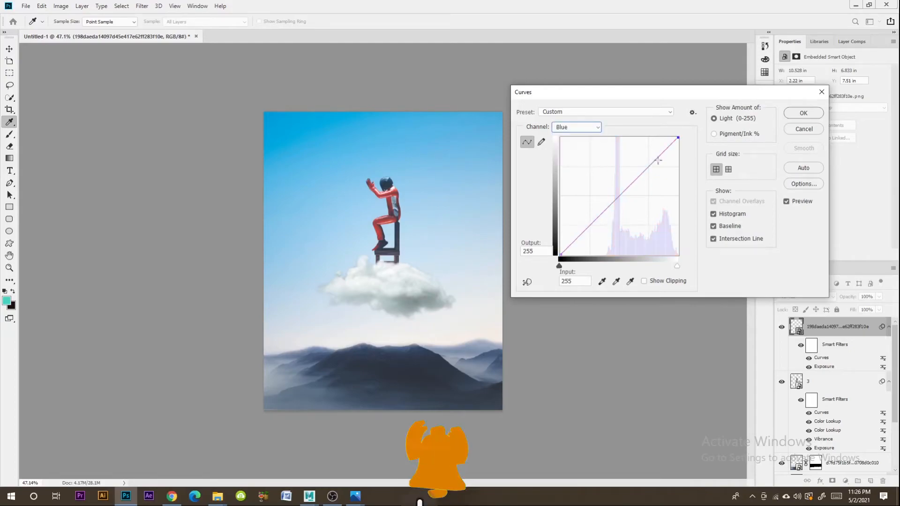
pyautogui.moveTo(656, 158); pyautogui.dragTo(650, 155)
pyautogui.click(595, 220)
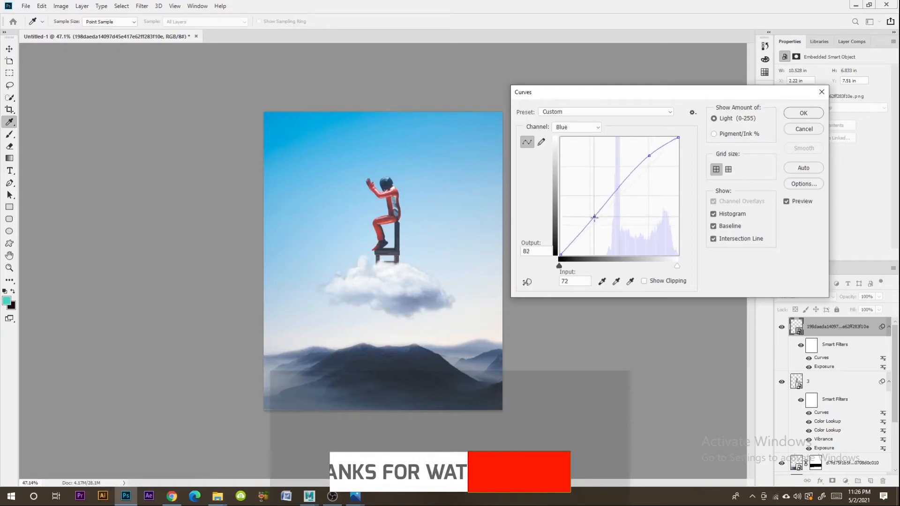
pyautogui.click(804, 113)
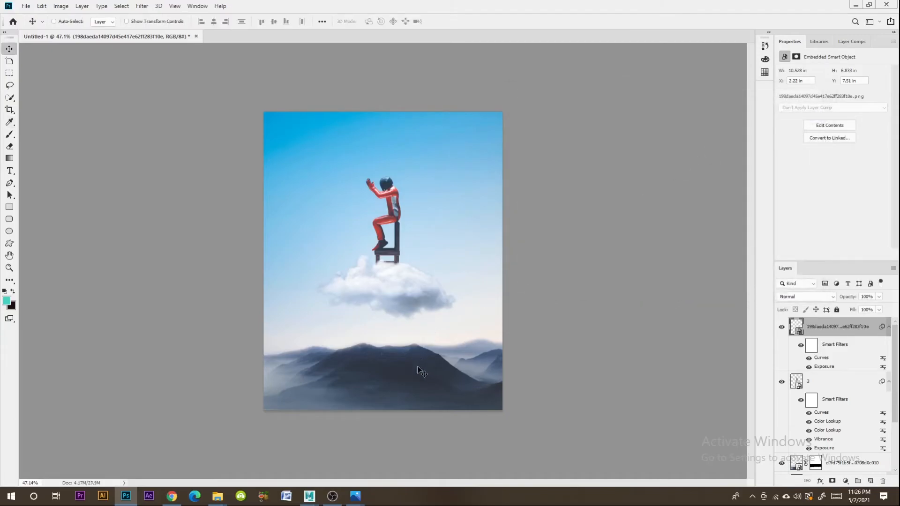
# - Apply an Exposure adjustment to the mountain layer with exposure about +0.59
pyautogui.scroll(-3, 829, 421)
pyautogui.click(842, 392)
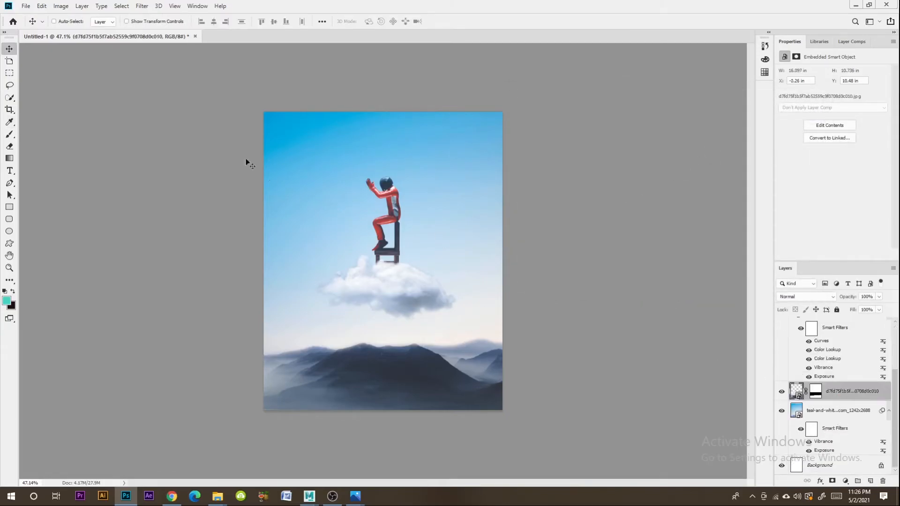
pyautogui.click(60, 6)
pyautogui.moveTo(70, 31)
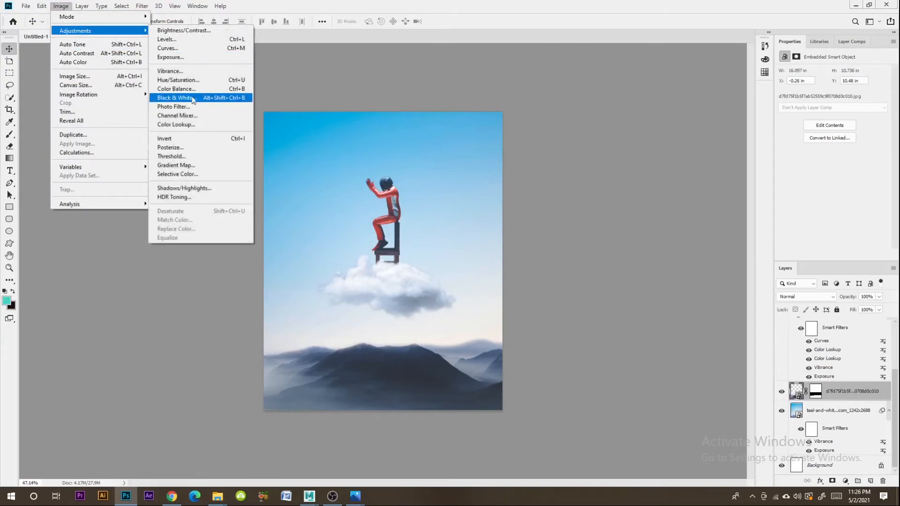
pyautogui.click(192, 57)
pyautogui.moveTo(592, 181); pyautogui.dragTo(594, 182)
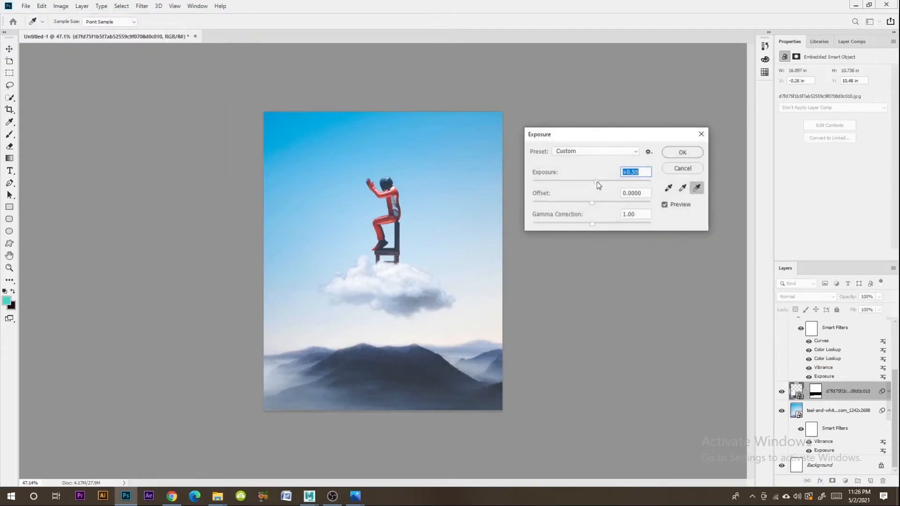
pyautogui.click(682, 152)
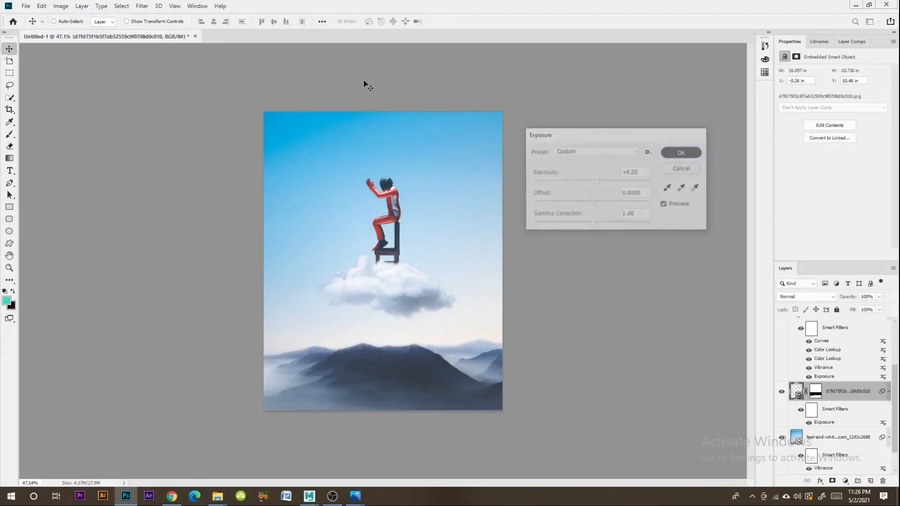
# - Apply an RGB Curves adjustment to the mountain layer, mapping shadows 60 to 62 and highlights 189 to 207
pyautogui.click(61, 6)
pyautogui.moveTo(81, 32)
pyautogui.click(169, 48)
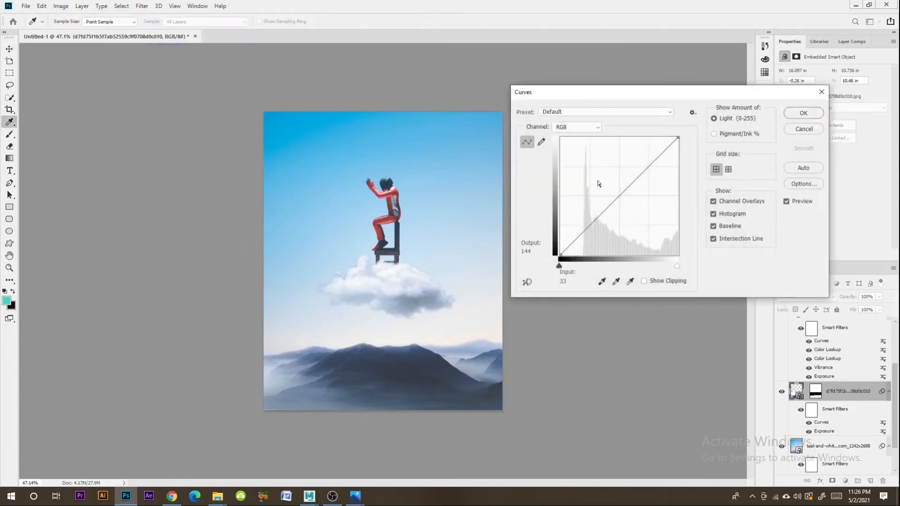
pyautogui.moveTo(654, 164); pyautogui.dragTo(650, 160)
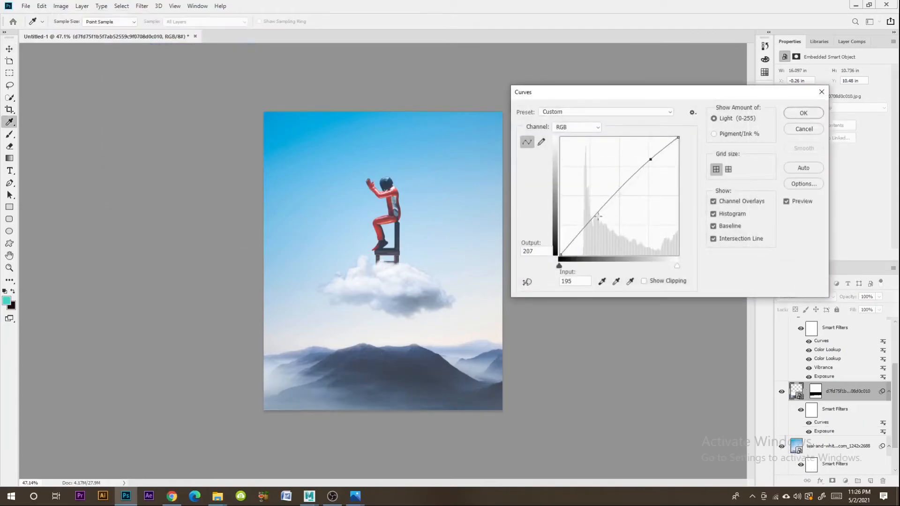
pyautogui.moveTo(592, 224); pyautogui.dragTo(588, 226)
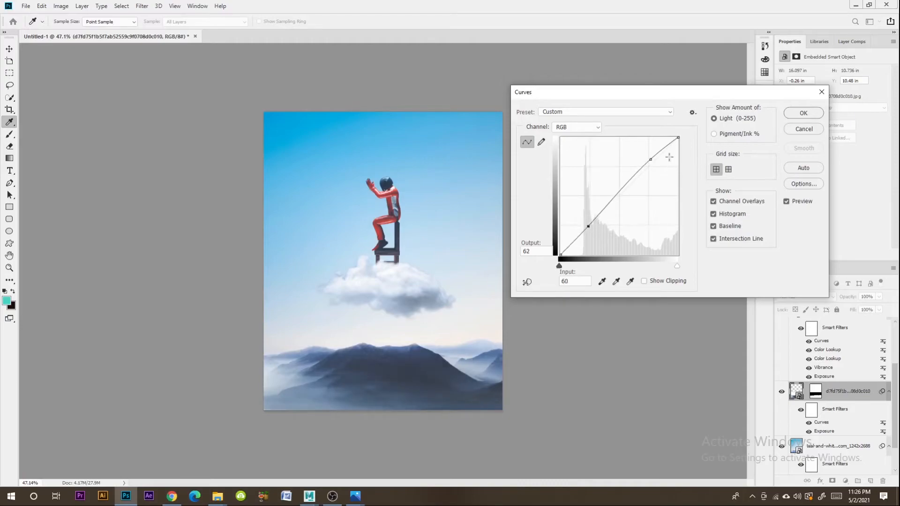
pyautogui.moveTo(651, 158); pyautogui.dragTo(648, 160)
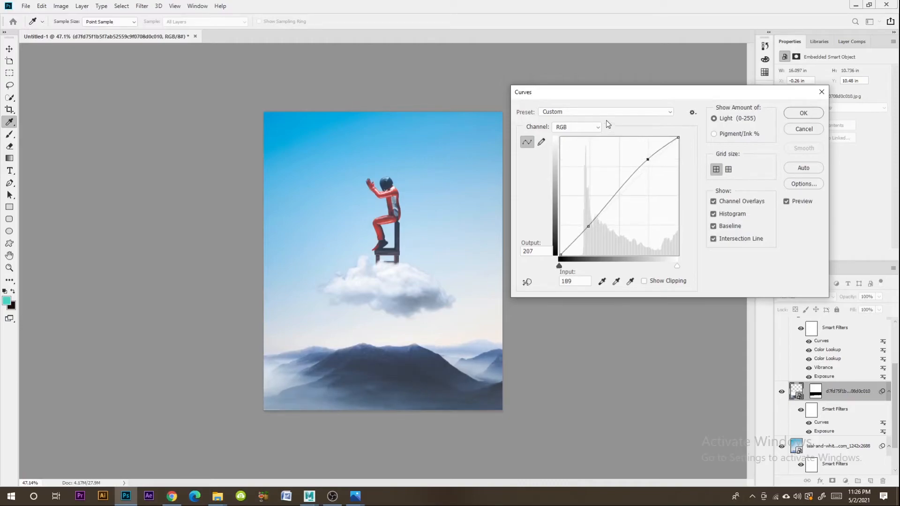
pyautogui.click(790, 116)
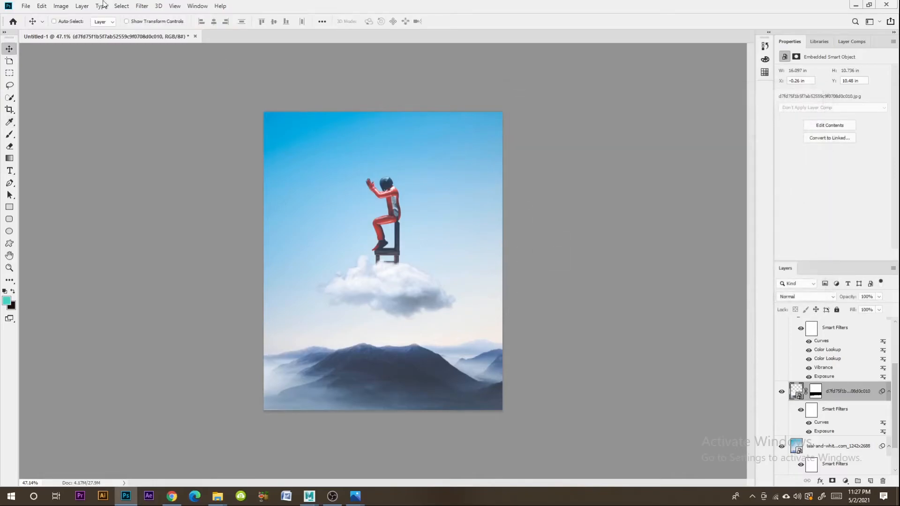
# - Try several Color Lookup 3DLUT files on the mountain layer and apply FallColors.look
pyautogui.click(61, 6)
pyautogui.moveTo(100, 31)
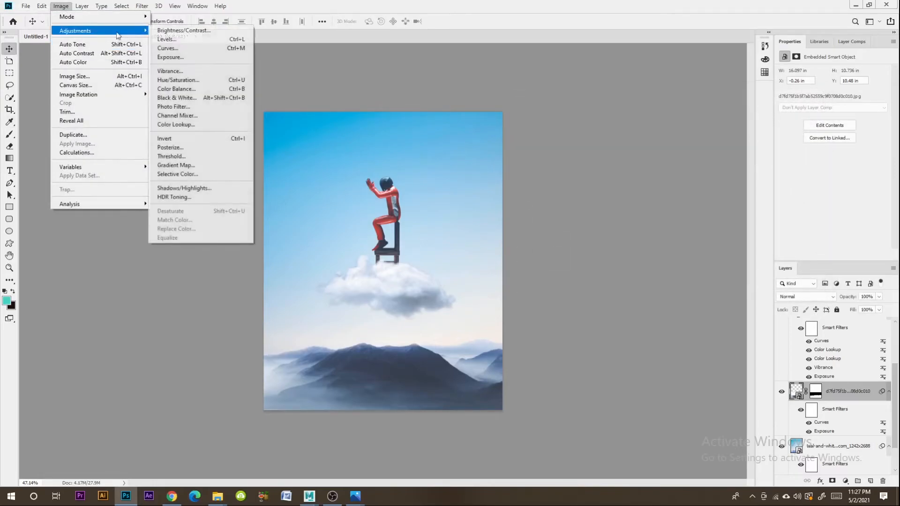
pyautogui.click(172, 124)
pyautogui.click(635, 127)
pyautogui.click(635, 165)
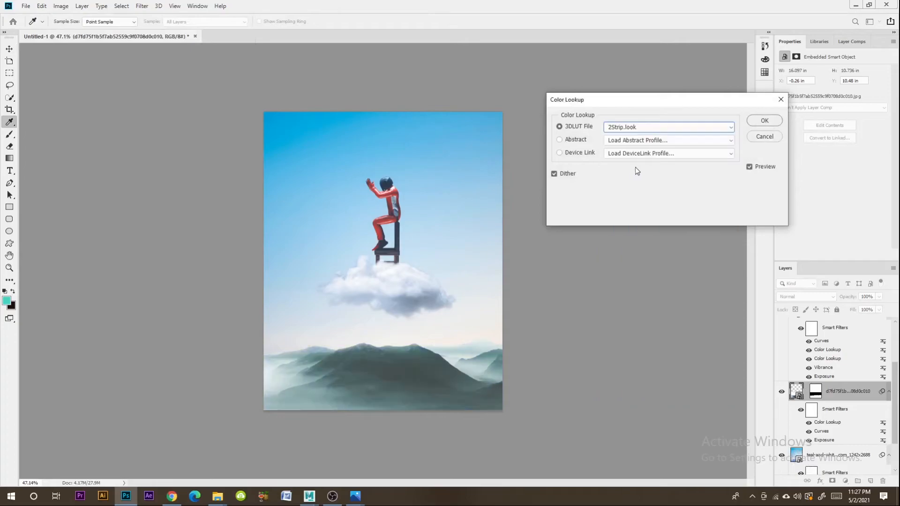
pyautogui.press('Down')
pyautogui.press('Down')
pyautogui.press('Down')
pyautogui.press('Down')
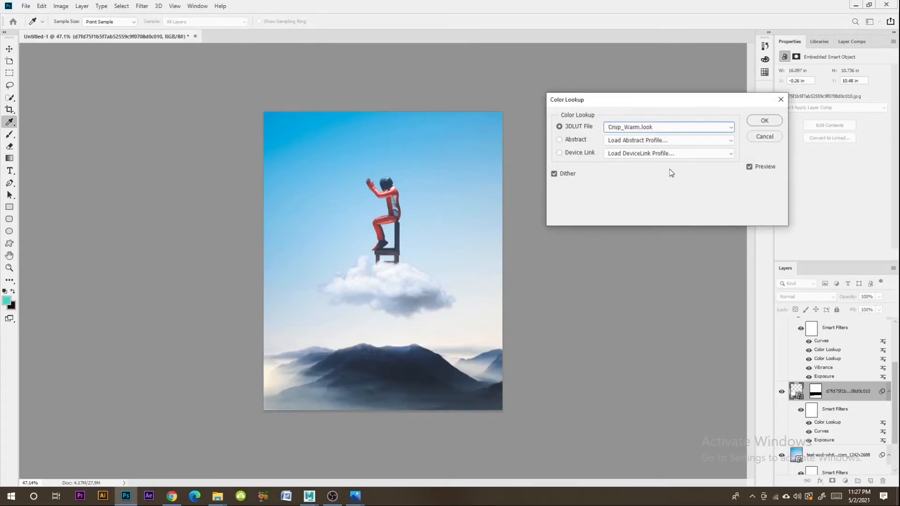
pyautogui.press('Down')
pyautogui.press('Down')
pyautogui.press('Down')
pyautogui.press('Down')
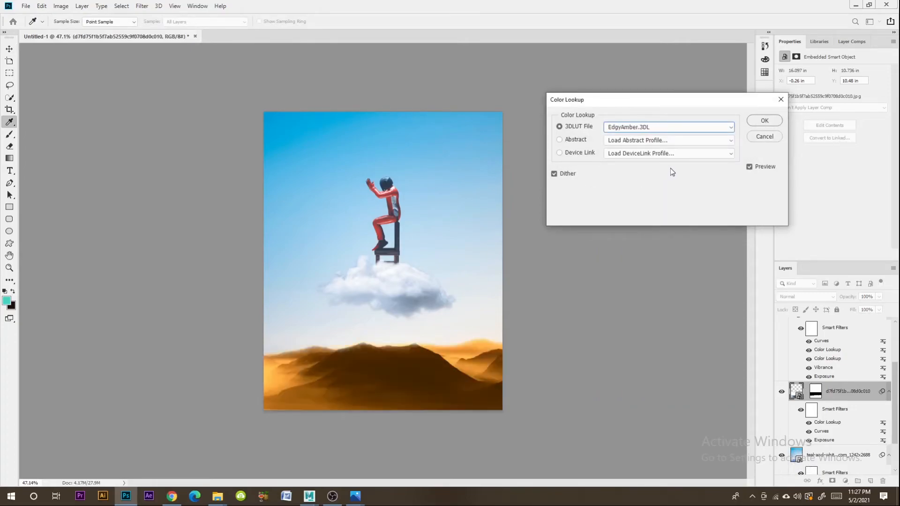
pyautogui.press('Up')
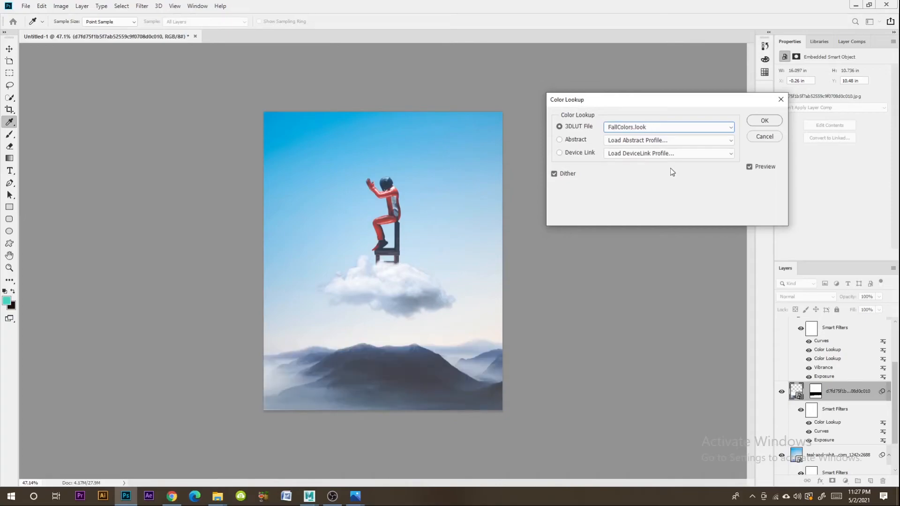
pyautogui.click(763, 121)
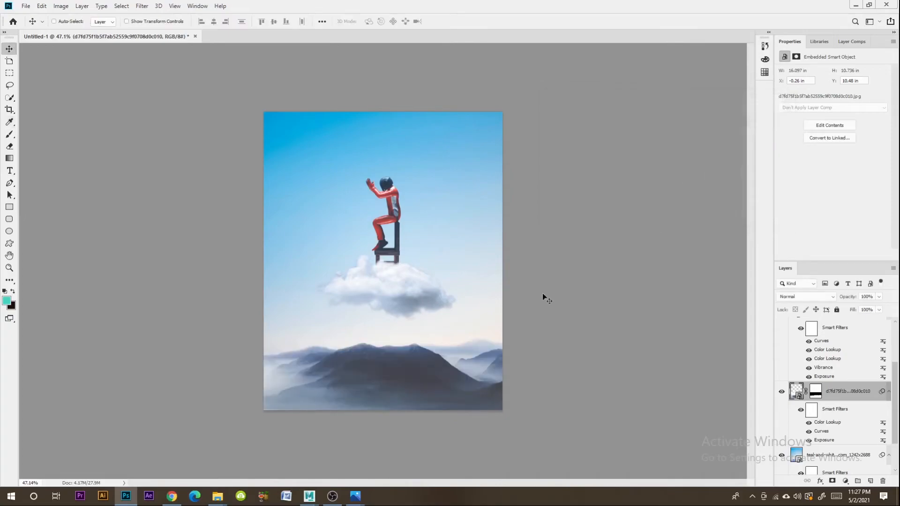
# - Target the mountain layer's mask for ridgeline touch-ups, using a smaller Brush and a smaller Eraser at 38% opacity
pyautogui.press('z')
pyautogui.click(463, 346)
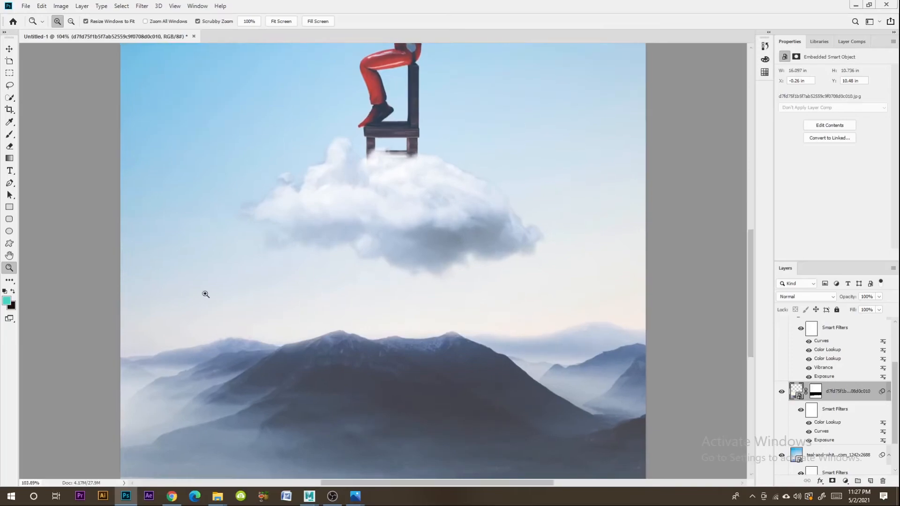
pyautogui.click(10, 135)
pyautogui.click(816, 393)
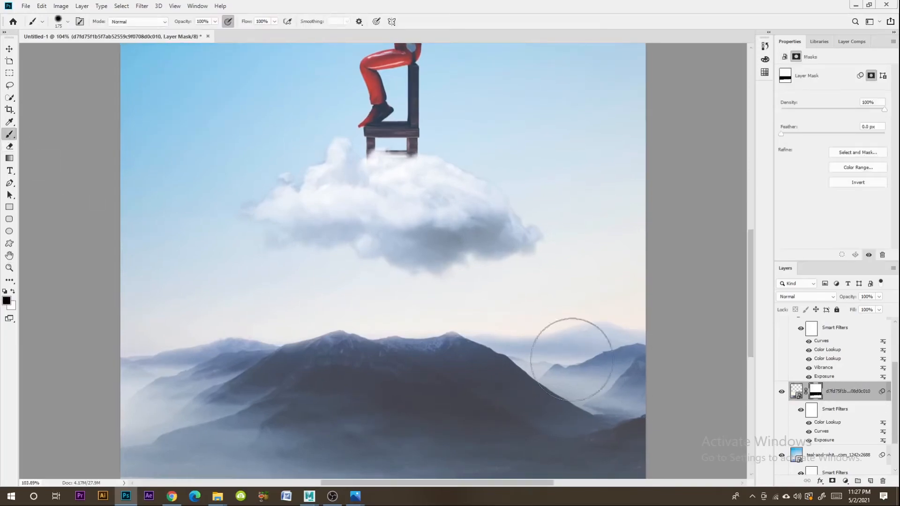
pyautogui.press('[')
pyautogui.press('[')
pyautogui.press('[')
pyautogui.press('[')
pyautogui.press('[')
pyautogui.press('[')
pyautogui.press('[')
pyautogui.press('[')
pyautogui.press('[')
pyautogui.click(9, 146)
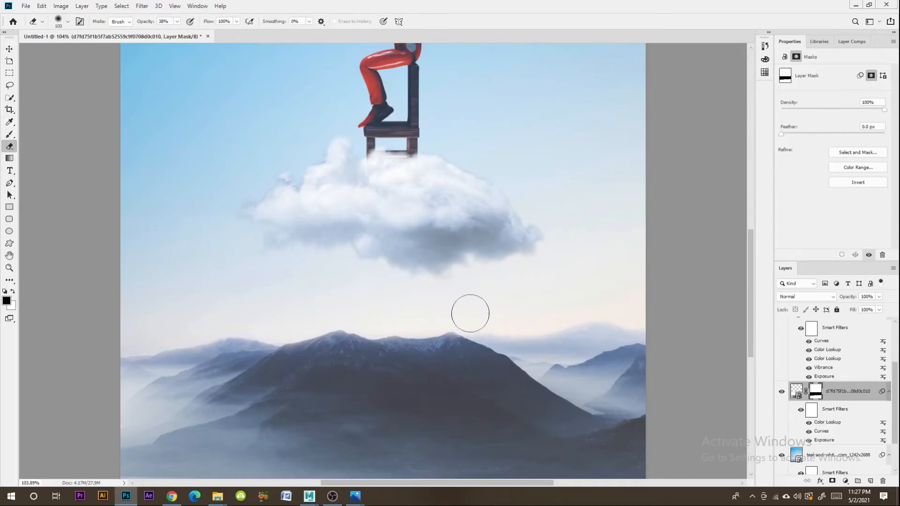
pyautogui.press('[')
pyautogui.press('[')
pyautogui.press('[')
pyautogui.press('[')
pyautogui.press('[')
pyautogui.press('z')
pyautogui.moveTo(458, 357); pyautogui.dragTo(420, 365)
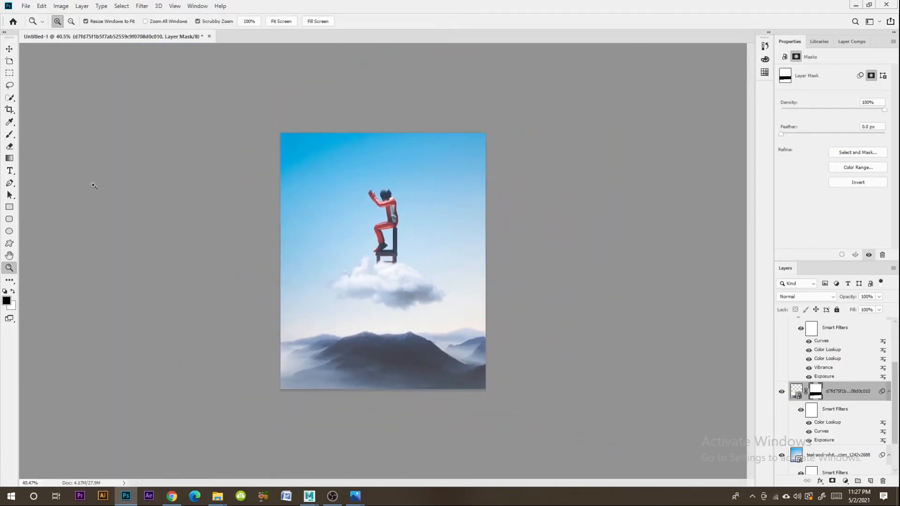
pyautogui.click(10, 51)
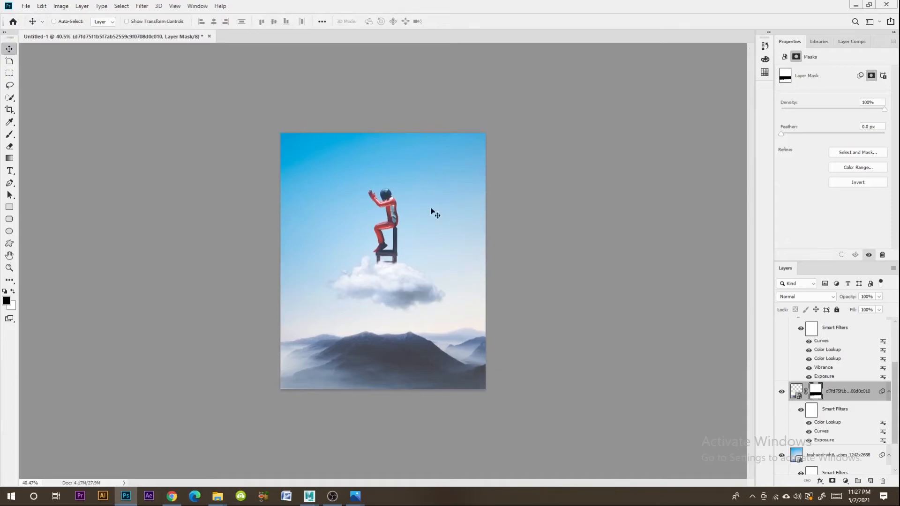
pyautogui.click(90, 6)
pyautogui.moveTo(58, 7)
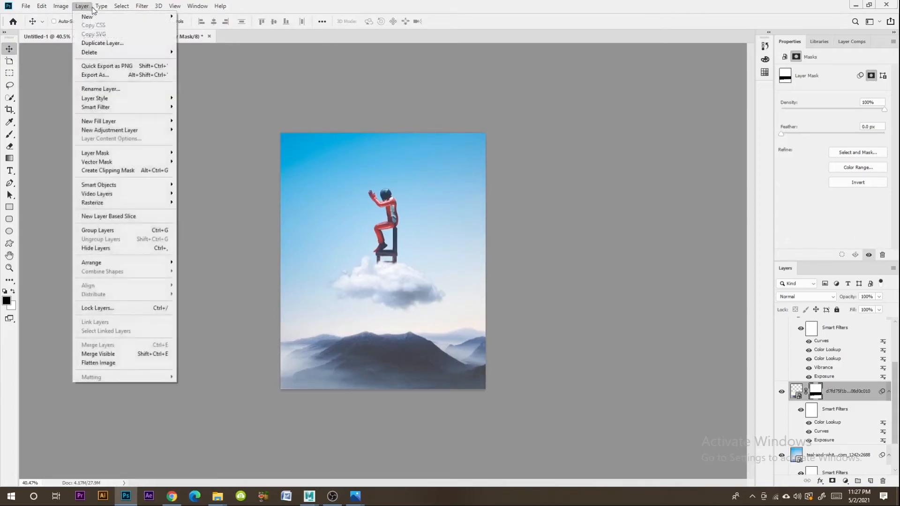
pyautogui.moveTo(148, 9)
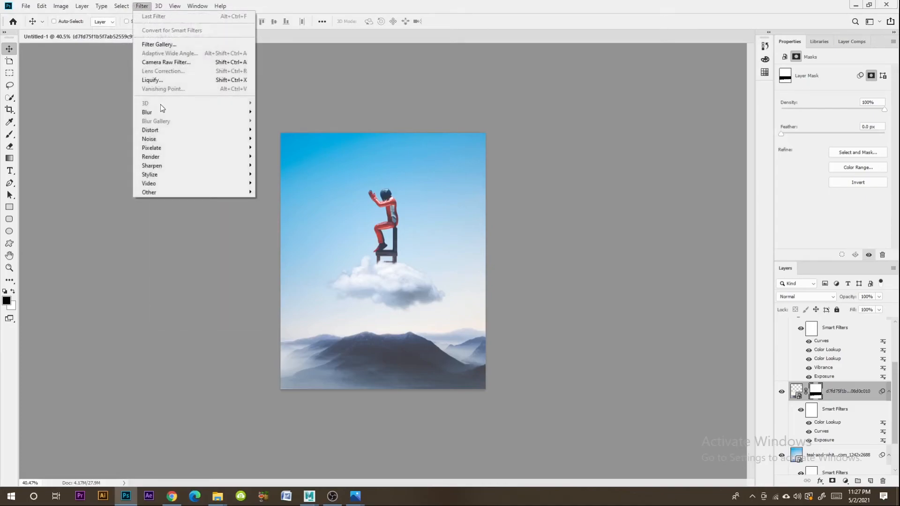
pyautogui.moveTo(164, 140)
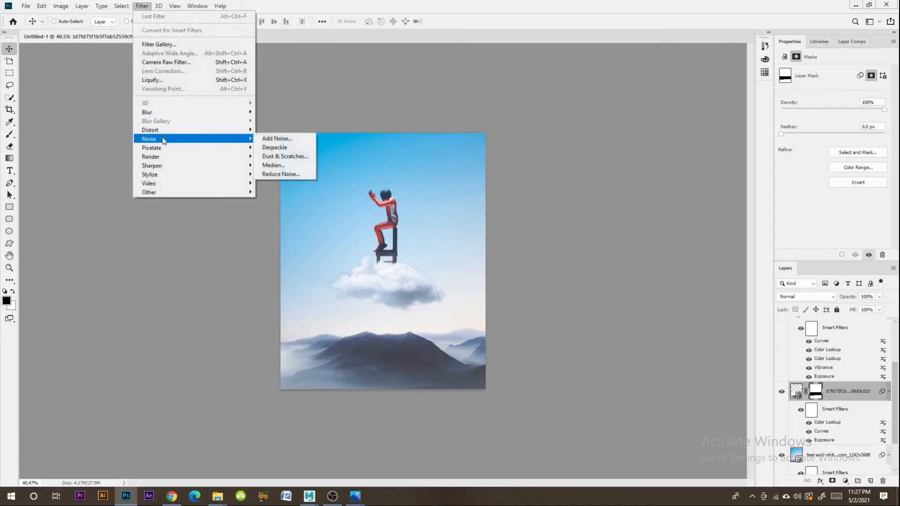
pyautogui.click(267, 140)
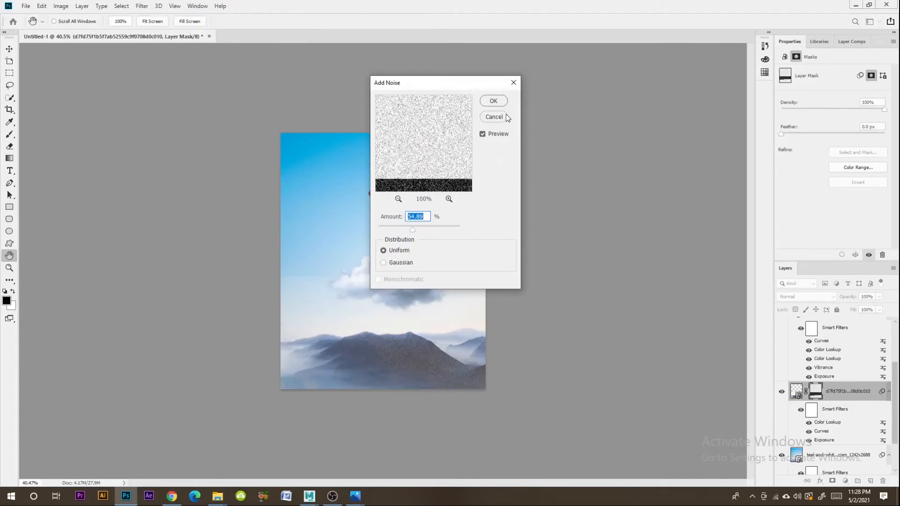
pyautogui.click(494, 117)
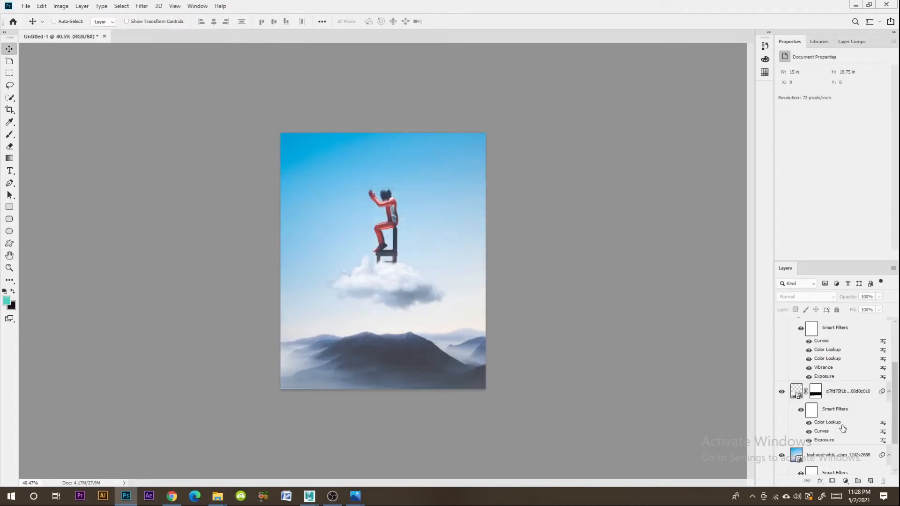
# - Add a new empty layer above the cloud layer
pyautogui.scroll(3, 839, 398)
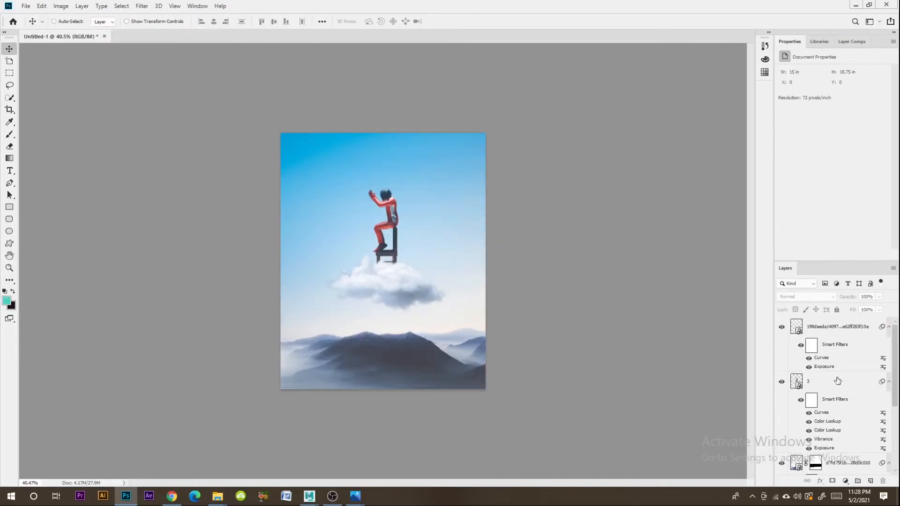
pyautogui.click(840, 334)
pyautogui.click(847, 482)
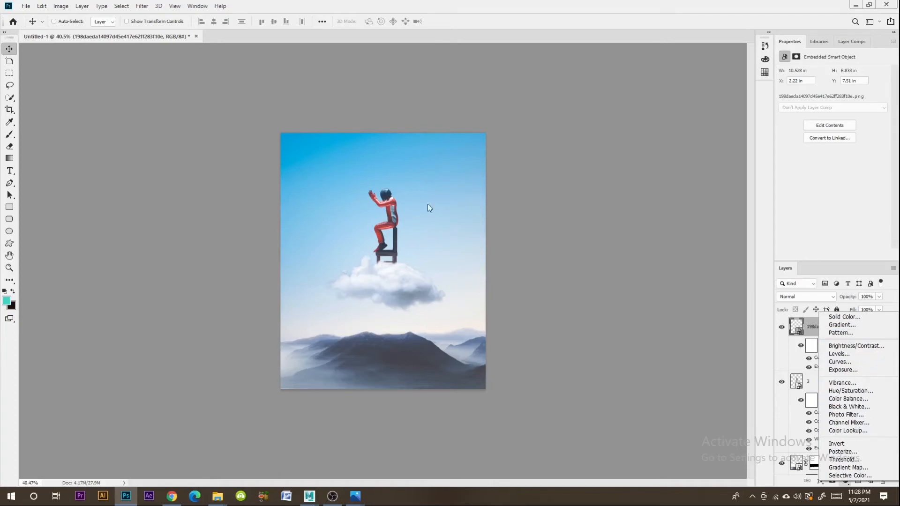
pyautogui.click(575, 153)
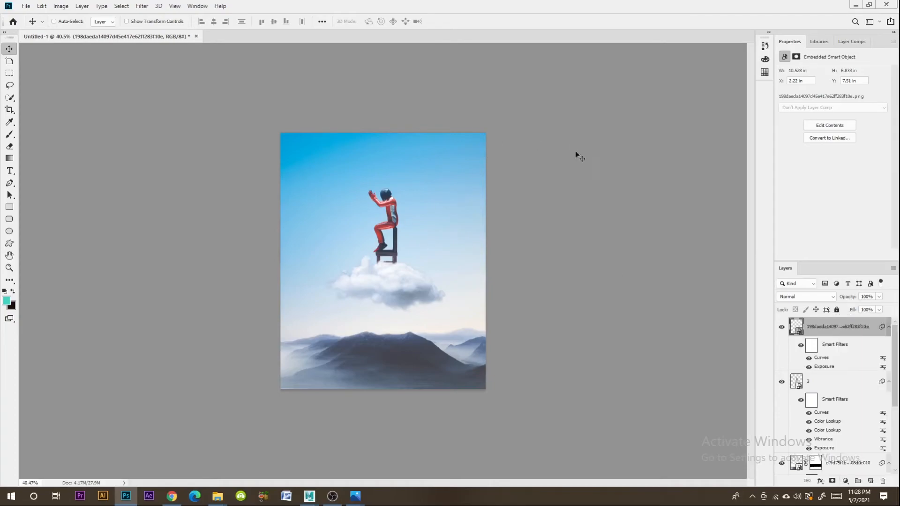
pyautogui.click(870, 481)
# - Try to apply the Add Noise filter to the new empty layer
pyautogui.click(147, 6)
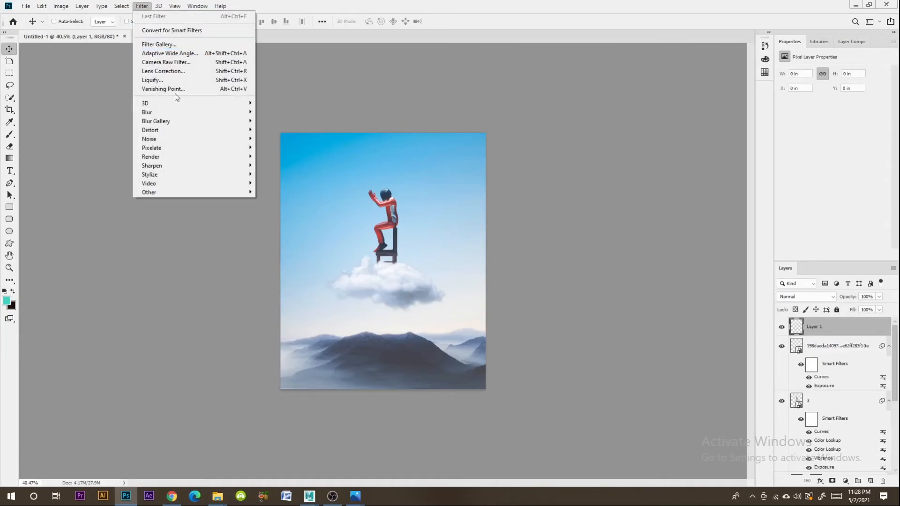
pyautogui.moveTo(184, 138)
pyautogui.click(285, 140)
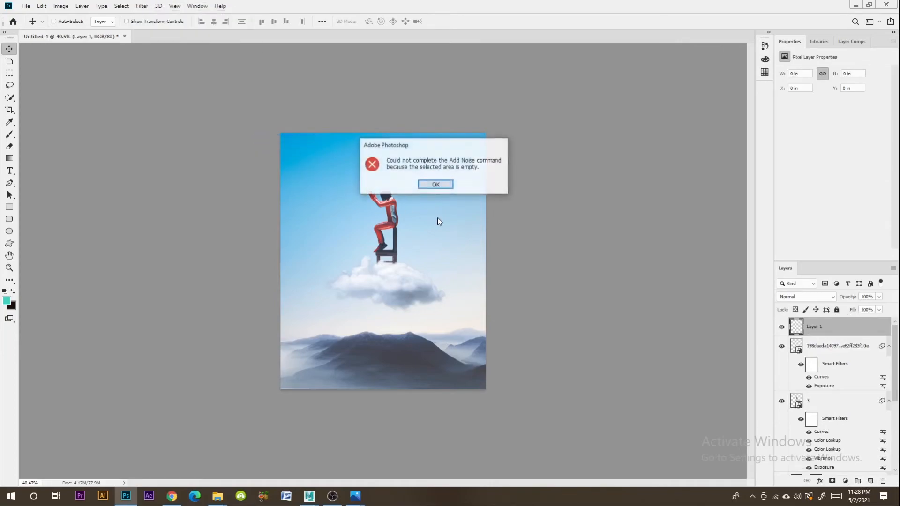
pyautogui.click(438, 183)
pyautogui.click(101, 6)
pyautogui.click(492, 194)
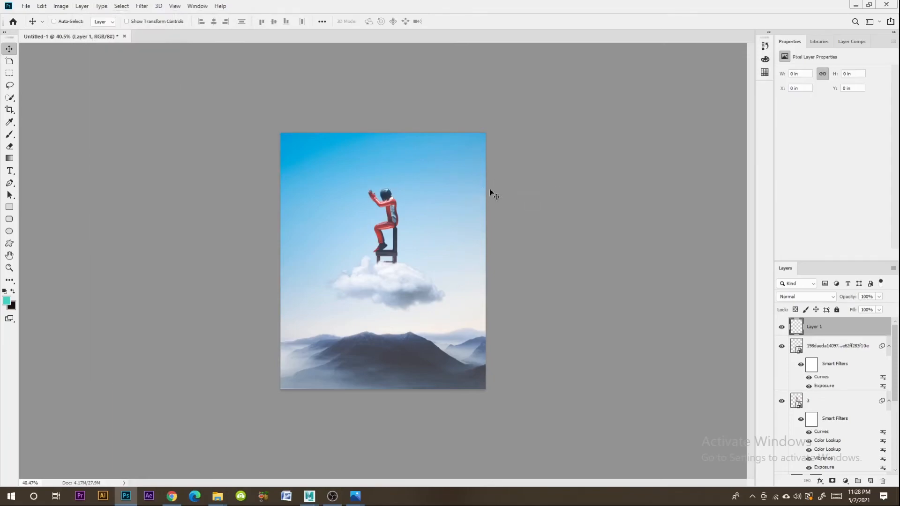
# - Apply the Add Noise filter to the seated character layer with an amount of 1.53% and Uniform distribution
pyautogui.click(828, 404)
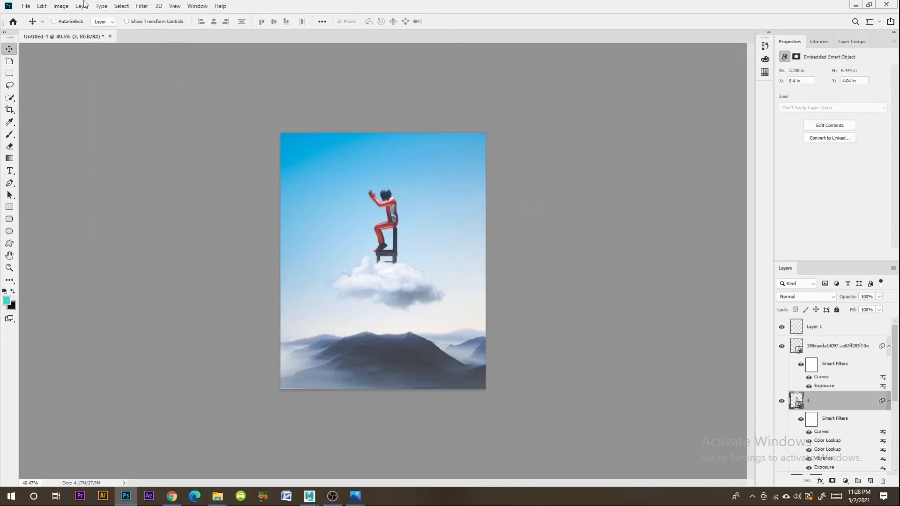
pyautogui.click(141, 6)
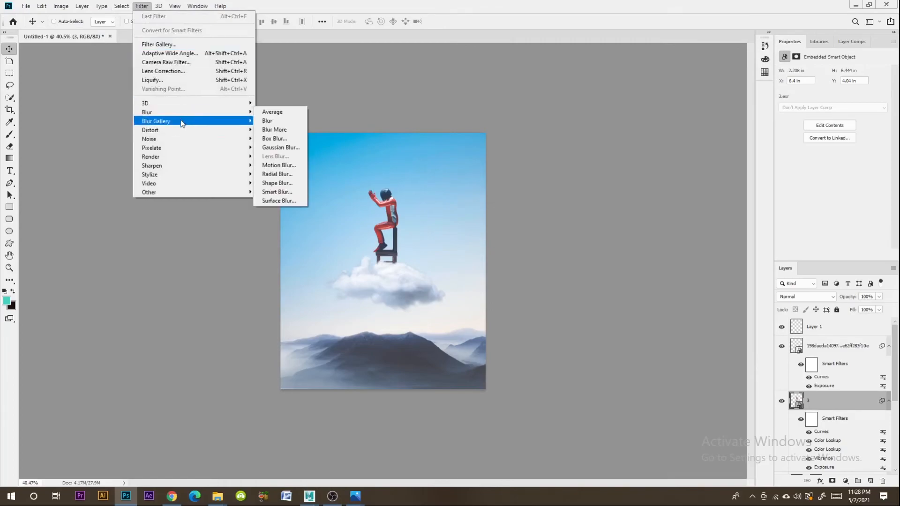
pyautogui.moveTo(194, 139)
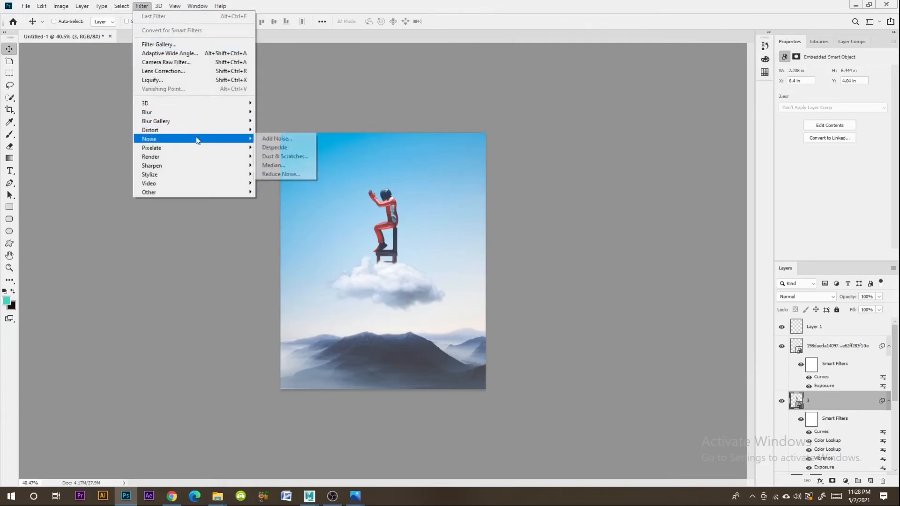
pyautogui.click(268, 142)
pyautogui.moveTo(392, 229); pyautogui.dragTo(381, 232)
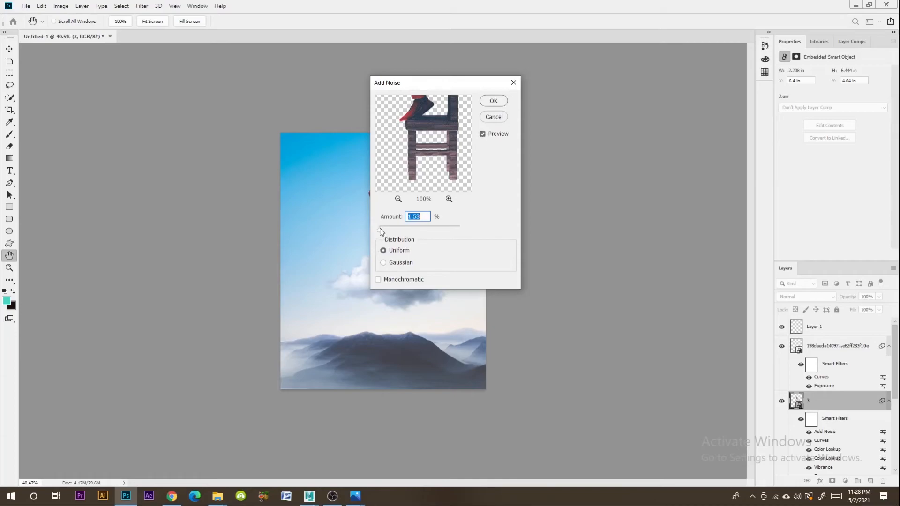
pyautogui.click(494, 102)
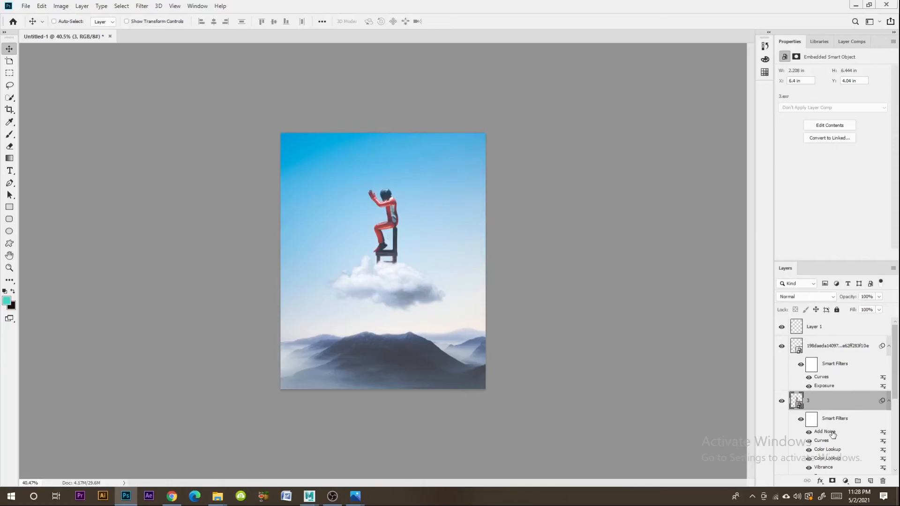
# - Copy the character layer's Add Noise smart filter to the cloud layer and to the mountain layer
pyautogui.keyDown('alt'); pyautogui.moveTo(832, 433); pyautogui.dragTo(833, 347); pyautogui.keyUp('alt')
pyautogui.scroll(-3, 846, 410)
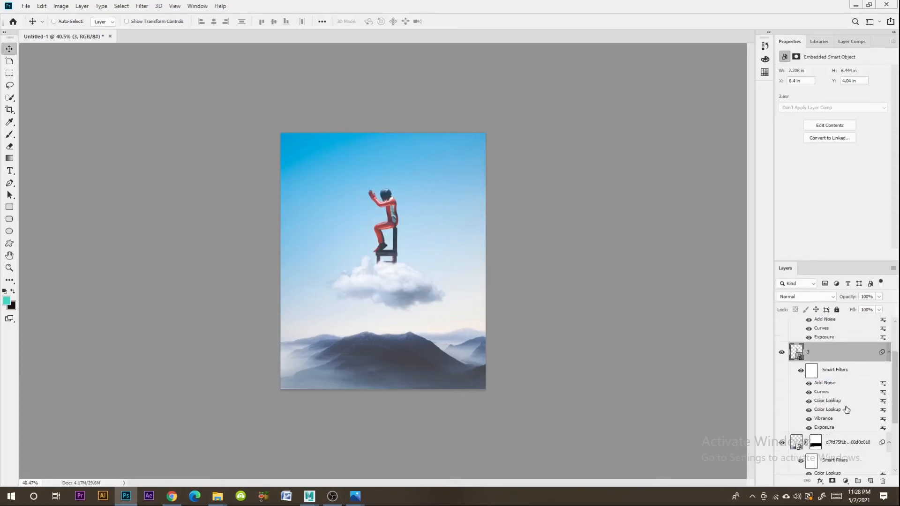
pyautogui.keyDown('alt'); pyautogui.moveTo(827, 385); pyautogui.dragTo(827, 443); pyautogui.keyUp('alt')
# - Remove the empty top layer and add a Color Lookup adjustment layer above the cloud layer
pyautogui.hotkey('ctrl', 'shift', 'alt', 'n')
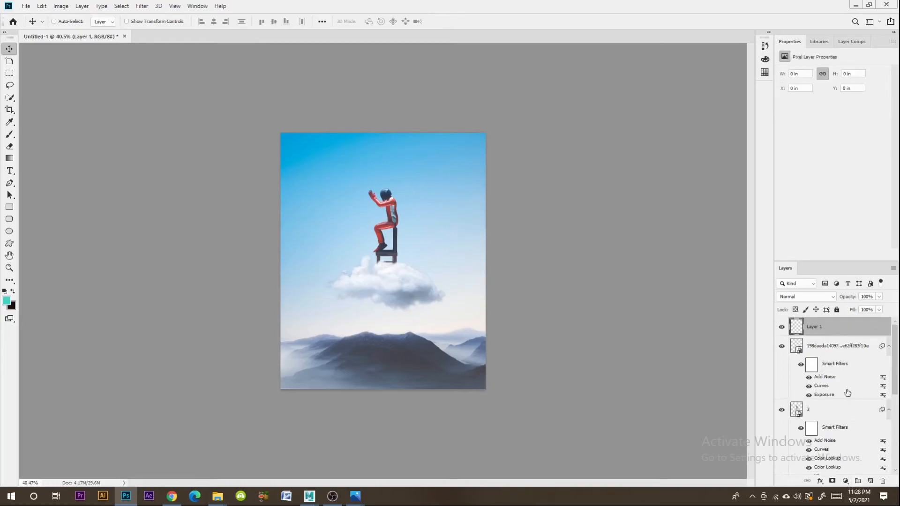
pyautogui.hotkey('ctrl', 'z')
pyautogui.click(846, 481)
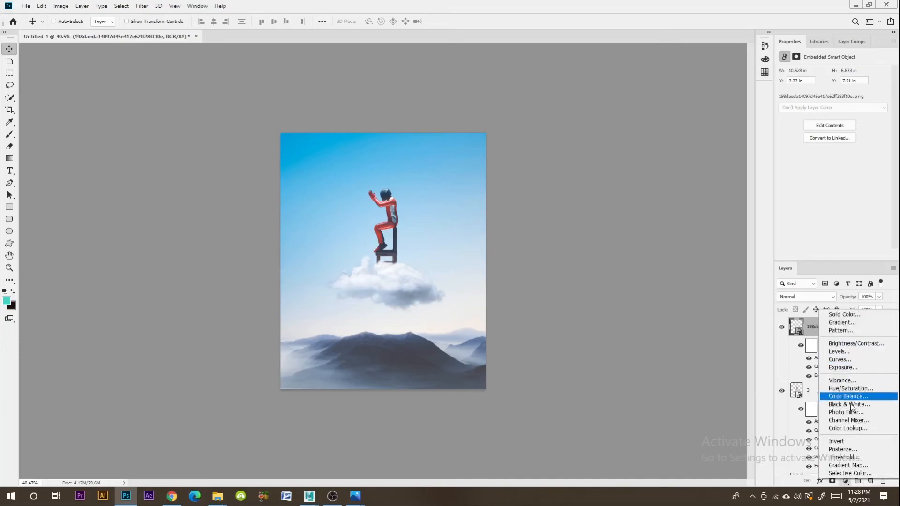
pyautogui.click(849, 428)
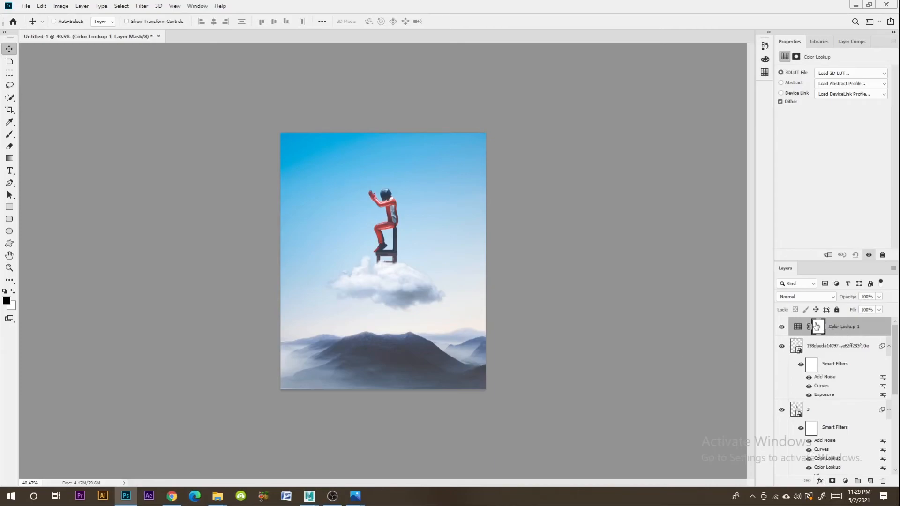
# - Try several 3DLUT files on the first Color Lookup adjustment layer and apply 3Strip.look
pyautogui.click(829, 75)
pyautogui.click(818, 99)
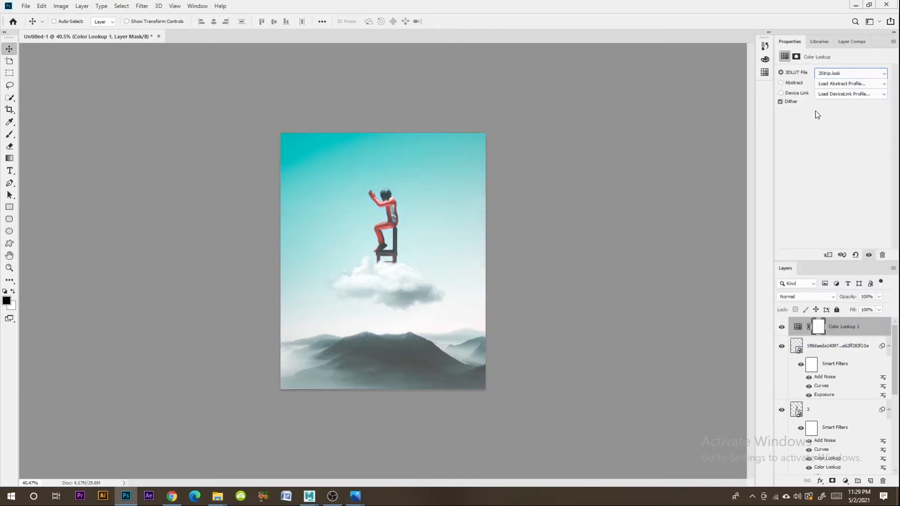
pyautogui.press('Down')
pyautogui.press('Up')
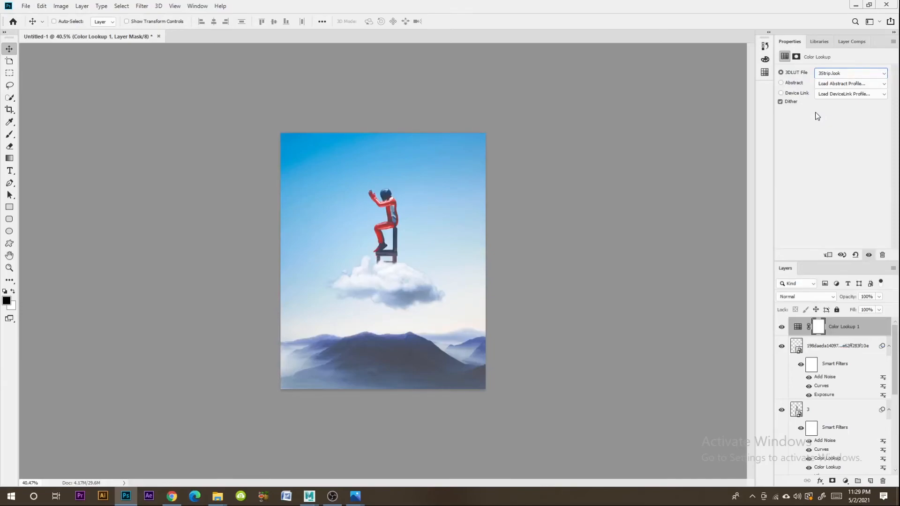
pyautogui.press('Down')
pyautogui.press('Down')
pyautogui.press('Down')
pyautogui.press('Down')
pyautogui.press('Down')
pyautogui.press('Down')
pyautogui.press('Down')
pyautogui.press('Up')
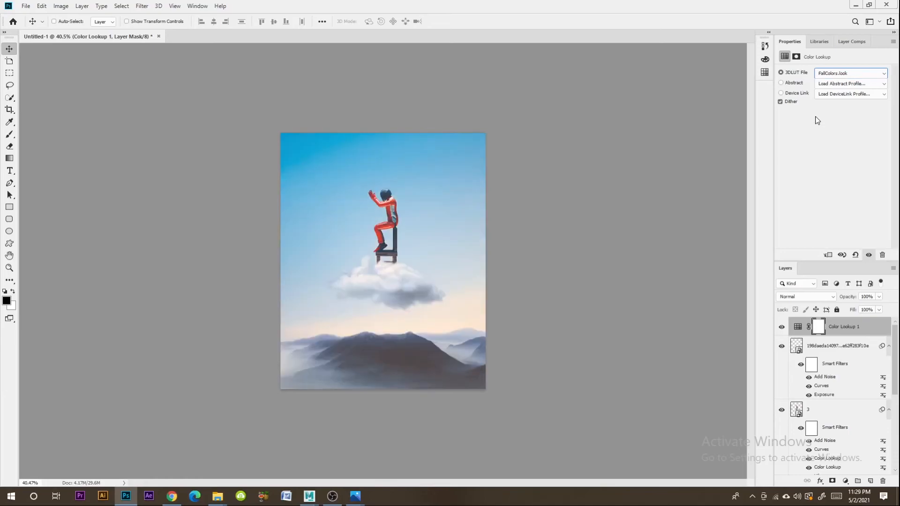
pyautogui.press('Down')
pyautogui.press('Down')
pyautogui.press('Down')
pyautogui.press('Down')
pyautogui.press('Down')
pyautogui.press('Down')
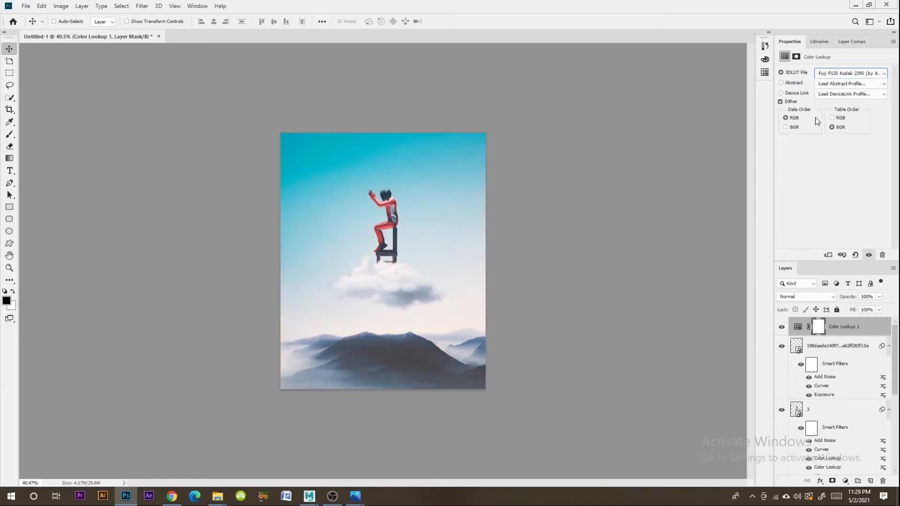
pyautogui.press('Down')
pyautogui.press('Down')
pyautogui.press('Down')
pyautogui.press('Down')
pyautogui.press('Down')
pyautogui.press('Down')
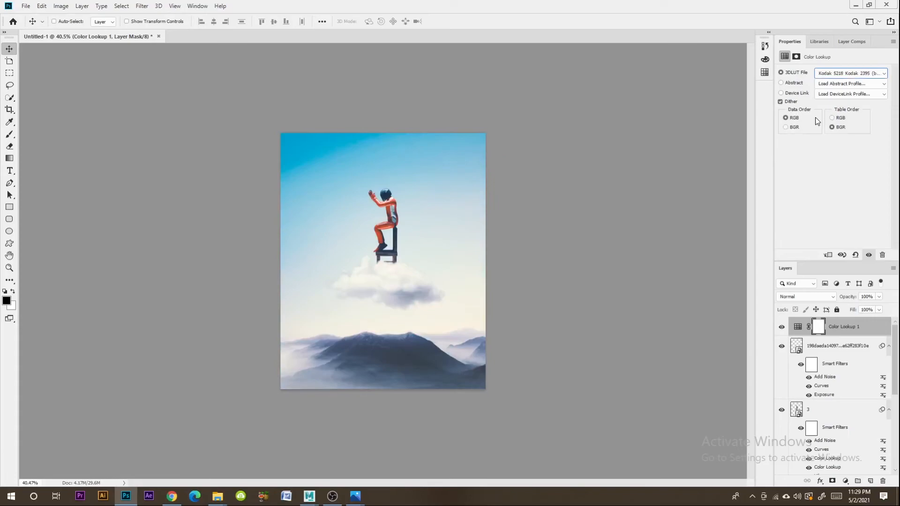
pyautogui.press('Up')
pyautogui.press('Up')
pyautogui.press('Up')
pyautogui.press('Up')
pyautogui.click(829, 75)
pyautogui.click(815, 110)
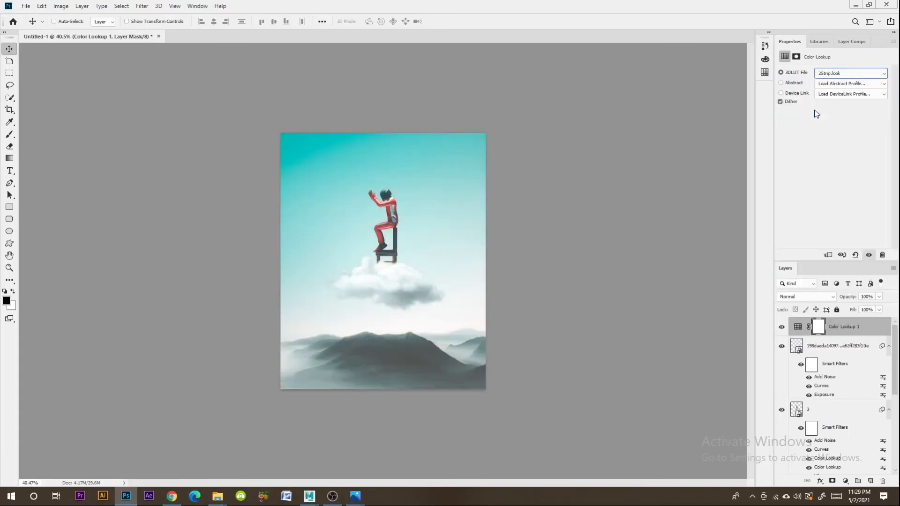
pyautogui.press('Down')
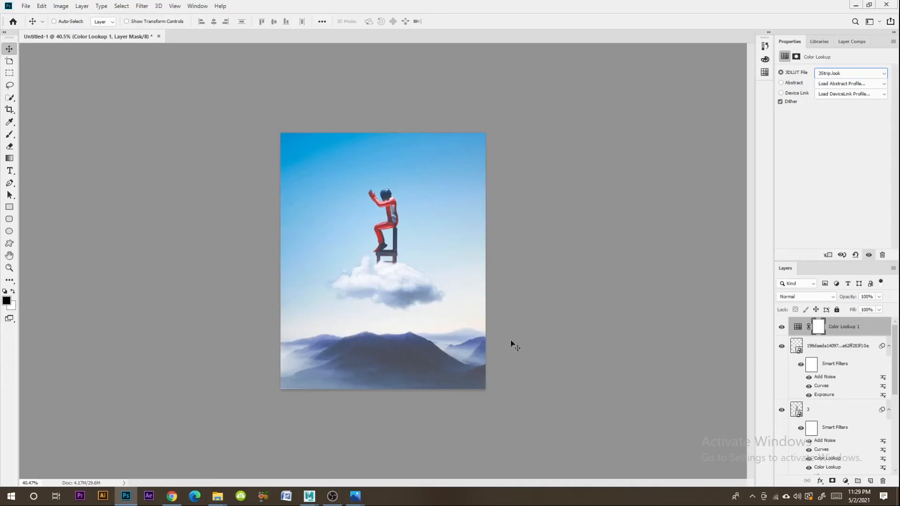
# - Lower the opacity of the 3Strip.look adjustment layer to 51%
pyautogui.click(880, 296)
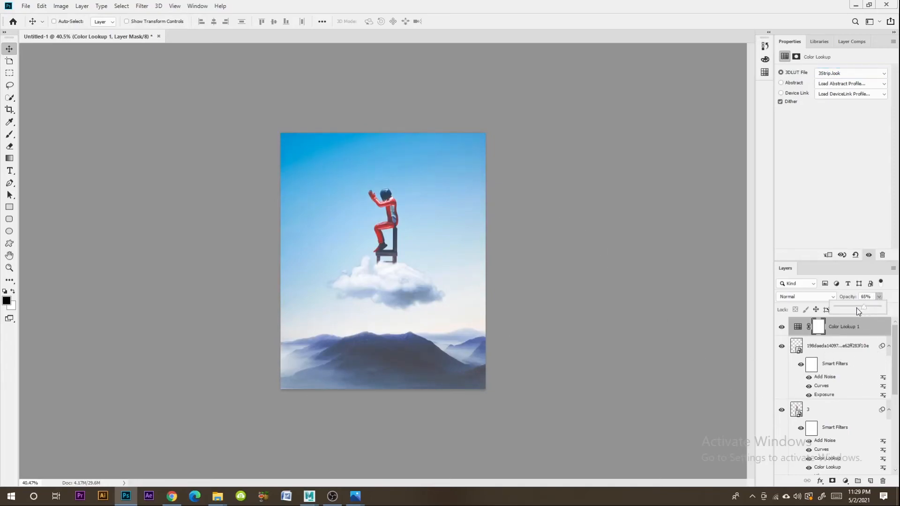
pyautogui.moveTo(858, 311); pyautogui.dragTo(859, 312)
pyautogui.click(712, 233)
# - Add a second Color Lookup adjustment layer on top, keeping its blend mode at Normal
pyautogui.click(846, 481)
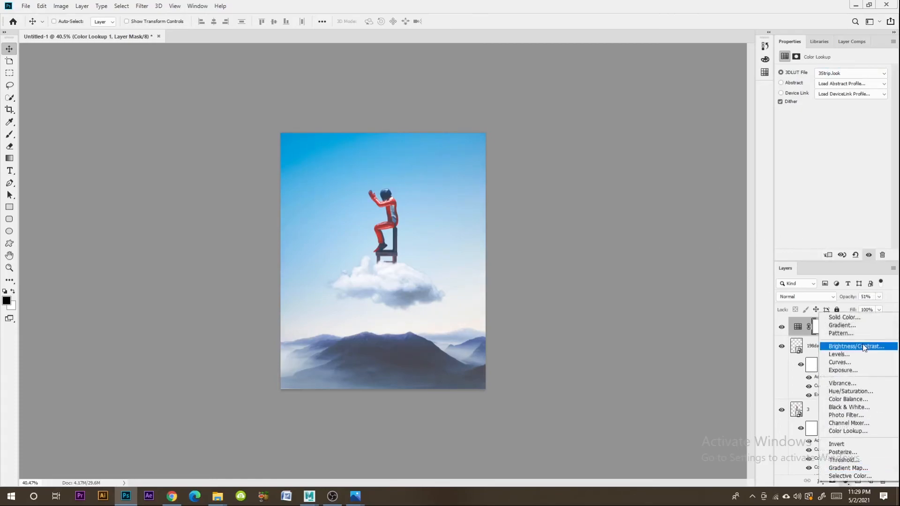
pyautogui.click(848, 431)
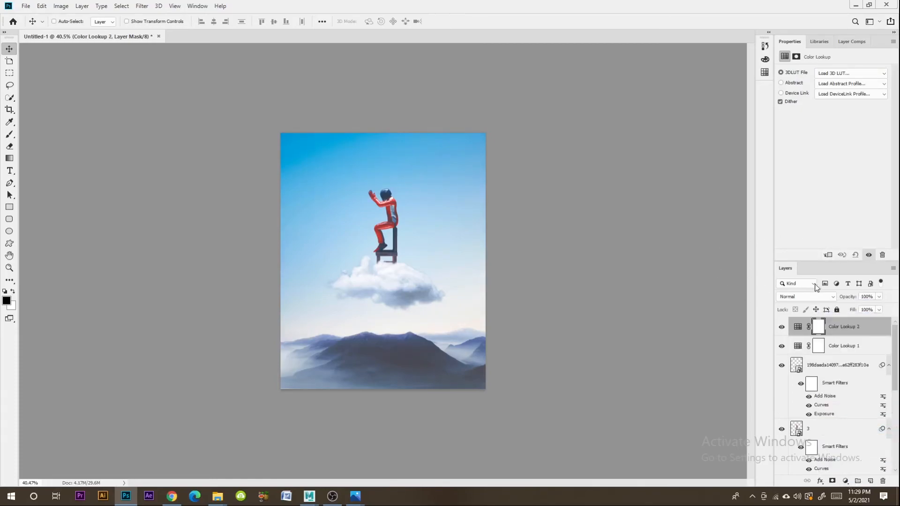
pyautogui.click(805, 298)
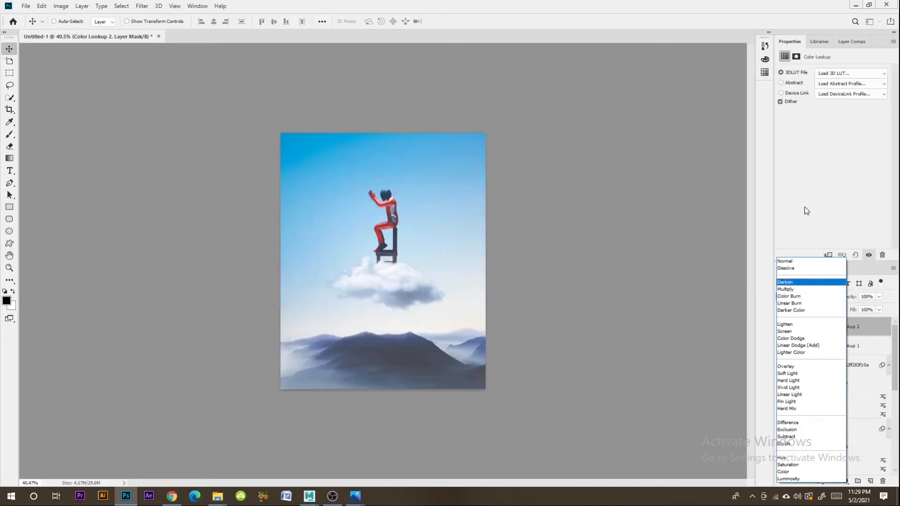
pyautogui.click(805, 208)
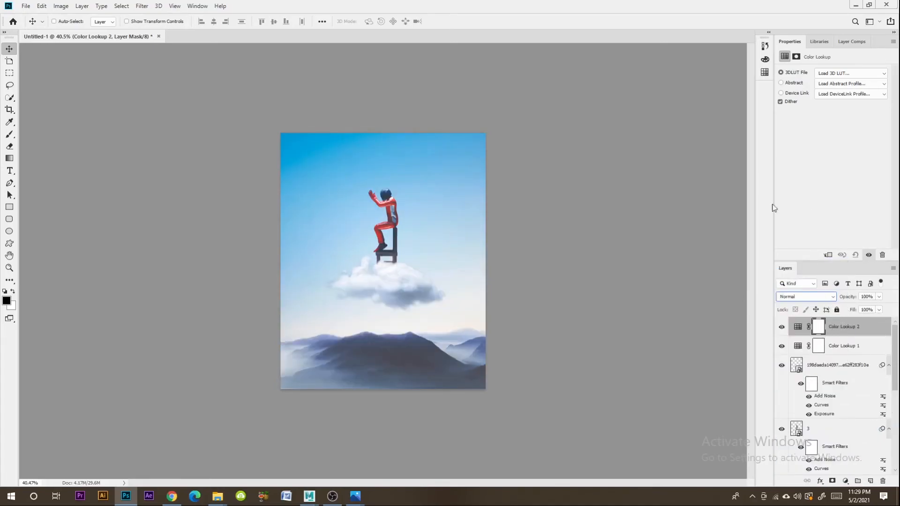
# - Try several 3DLUT files on the second Color Lookup adjustment layer and apply FallColors.look
pyautogui.click(831, 74)
pyautogui.click(811, 110)
pyautogui.press('Down')
pyautogui.press('Down')
pyautogui.press('Down')
pyautogui.press('Down')
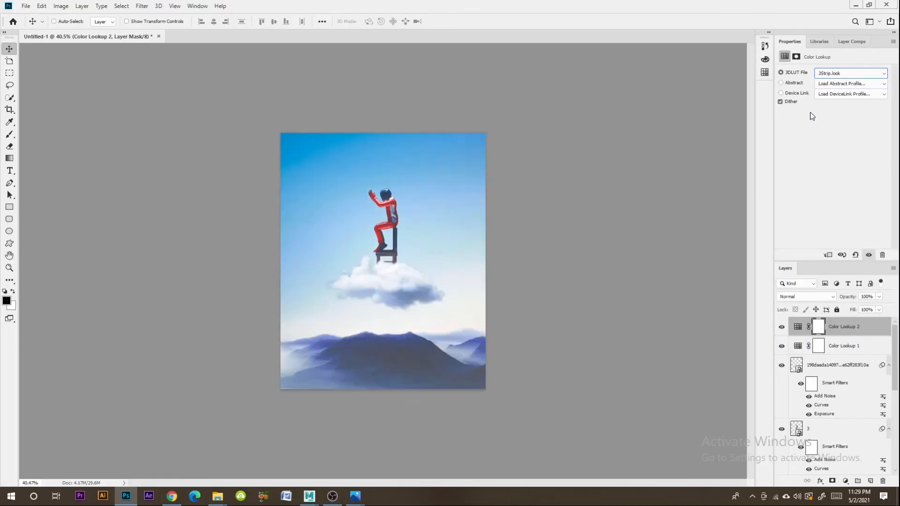
pyautogui.press('Up')
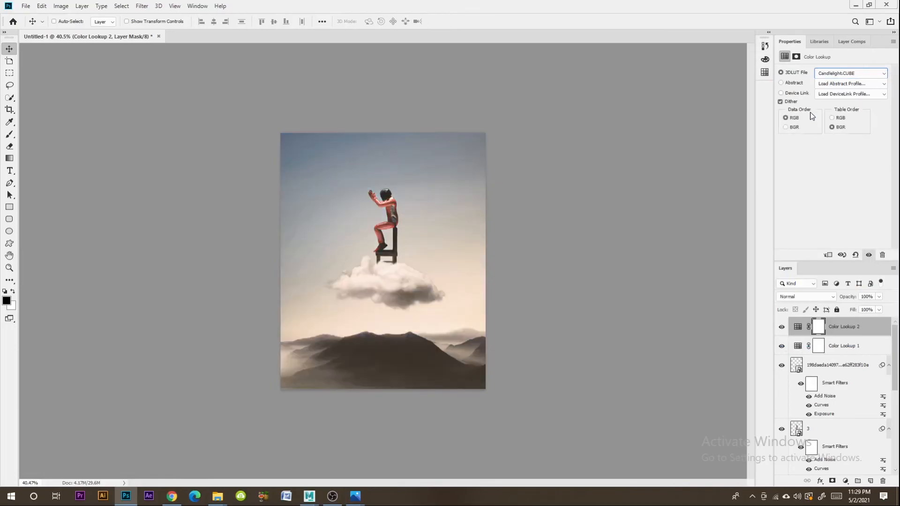
pyautogui.press('Down')
pyautogui.press('Down')
pyautogui.press('Down')
pyautogui.press('Down')
pyautogui.press('Down')
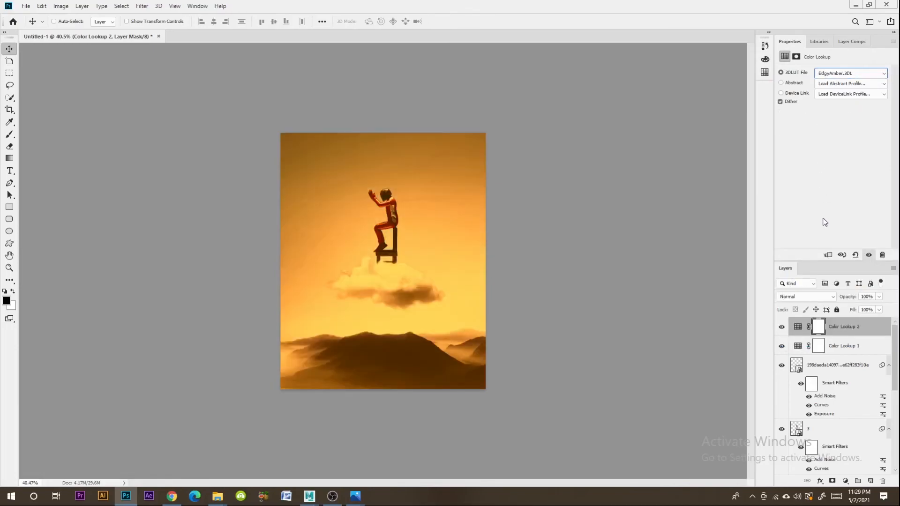
pyautogui.press('Down')
pyautogui.press('Up')
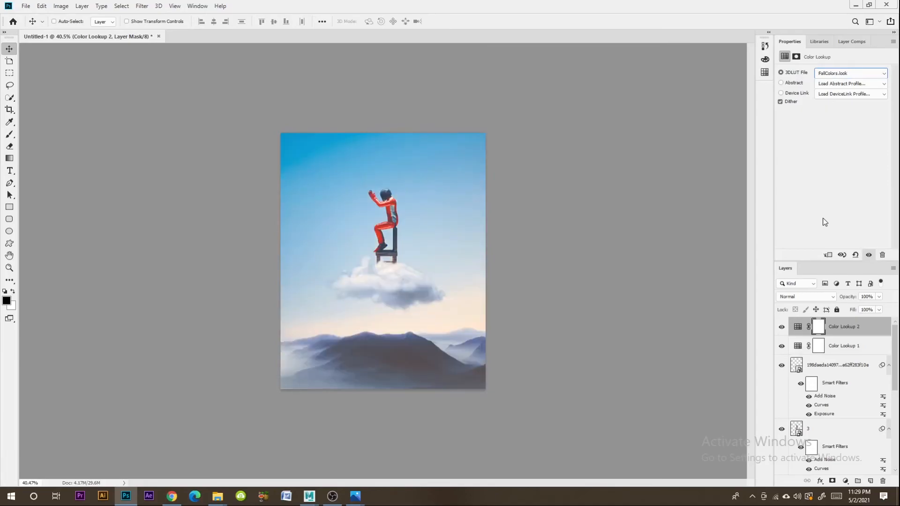
# - Lower the opacity of the FallColors.look adjustment layer to 79%
pyautogui.click(877, 296)
pyautogui.moveTo(871, 308); pyautogui.dragTo(872, 307)
pyautogui.press('z')
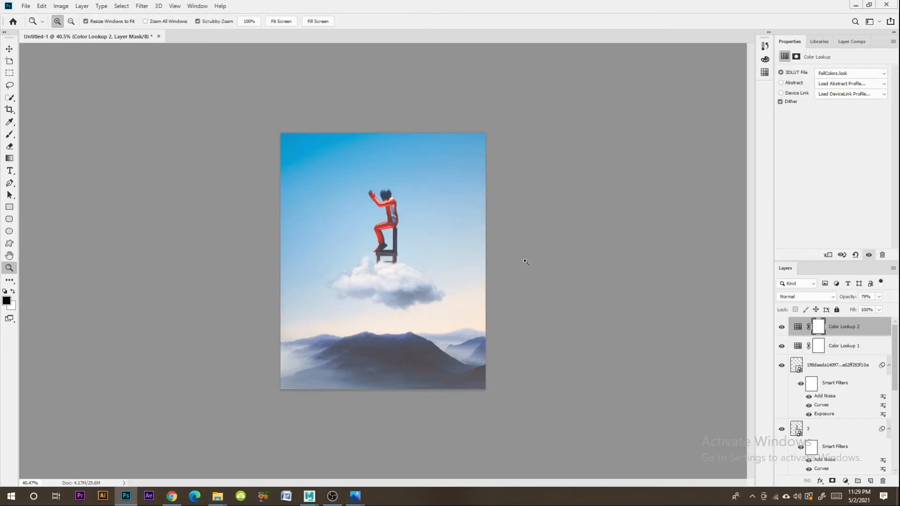
# - Add the title text UTOPIA and place it above the character near the upper edge of the image
pyautogui.click(10, 49)
pyautogui.click(10, 171)
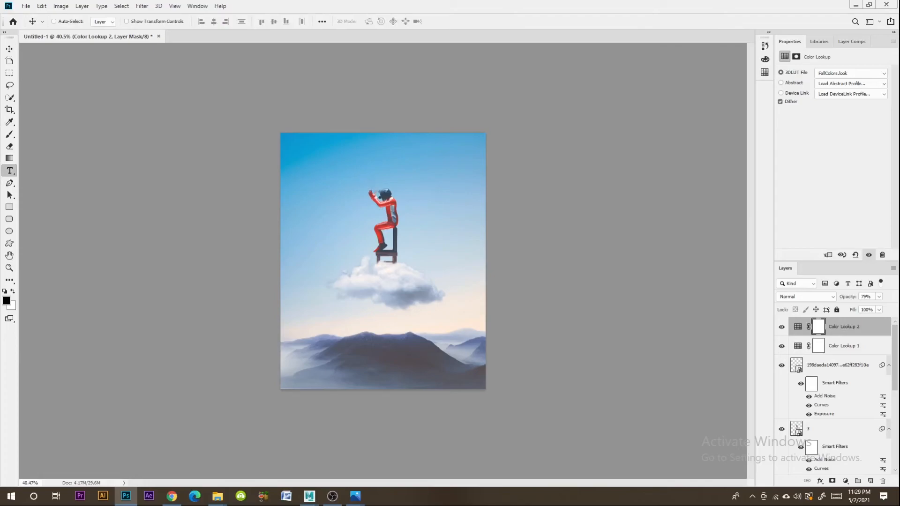
pyautogui.click(344, 232)
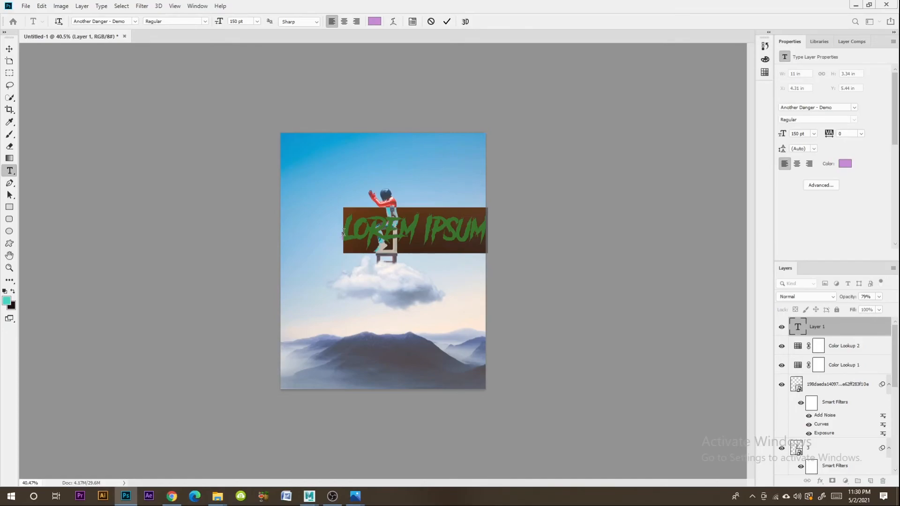
pyautogui.write('UTOPIA')
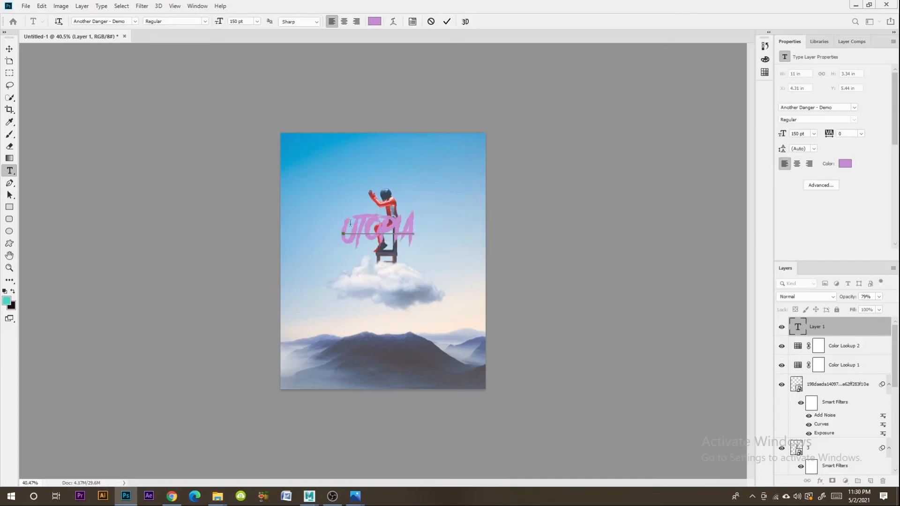
pyautogui.click(9, 50)
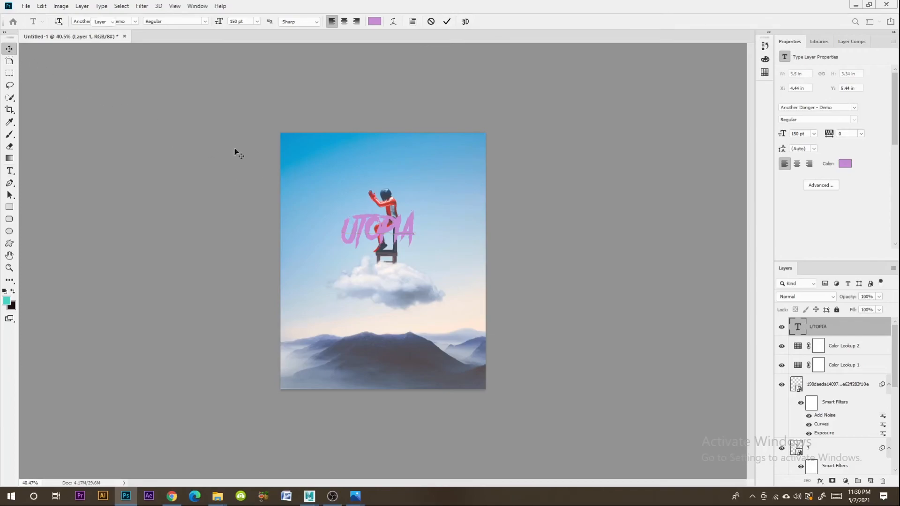
pyautogui.moveTo(391, 225); pyautogui.dragTo(392, 155)
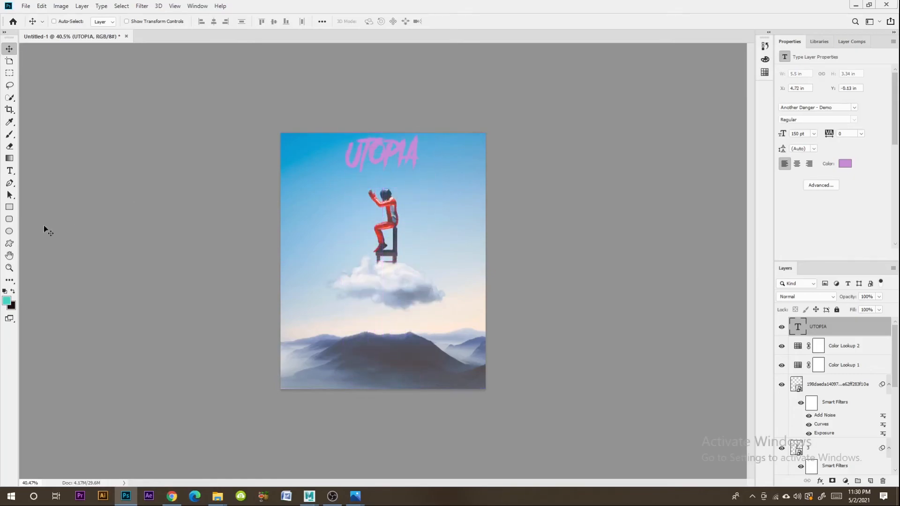
# - Try the Blackoak Std font on the UTOPIA title text
pyautogui.click(10, 170)
pyautogui.doubleClick(363, 156)
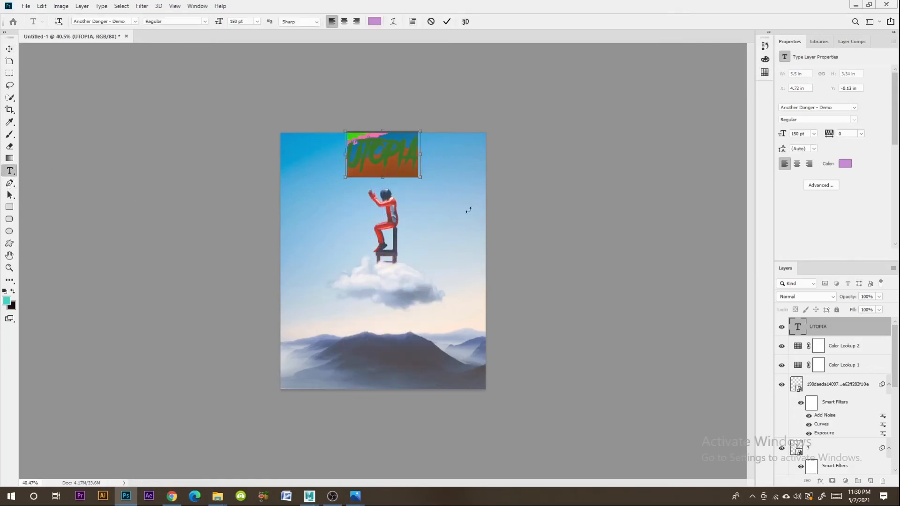
pyautogui.press('Escape')
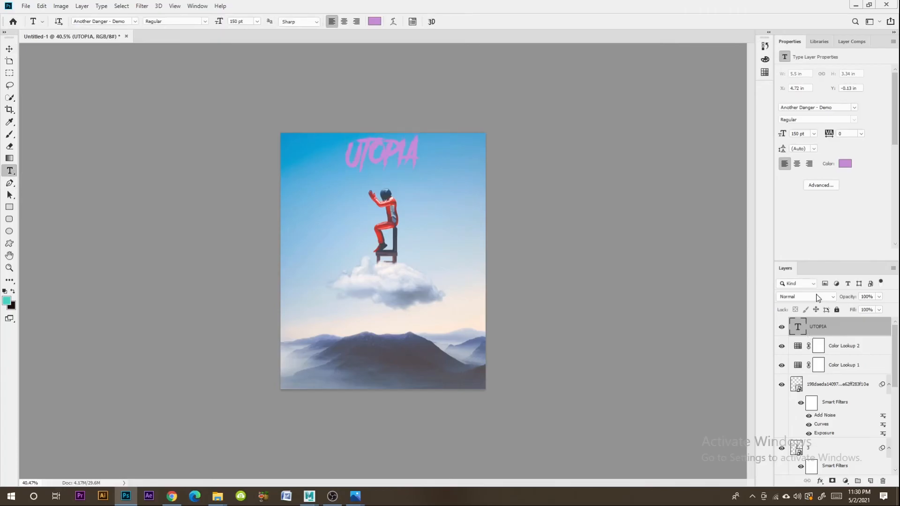
pyautogui.doubleClick(395, 150)
pyautogui.click(813, 108)
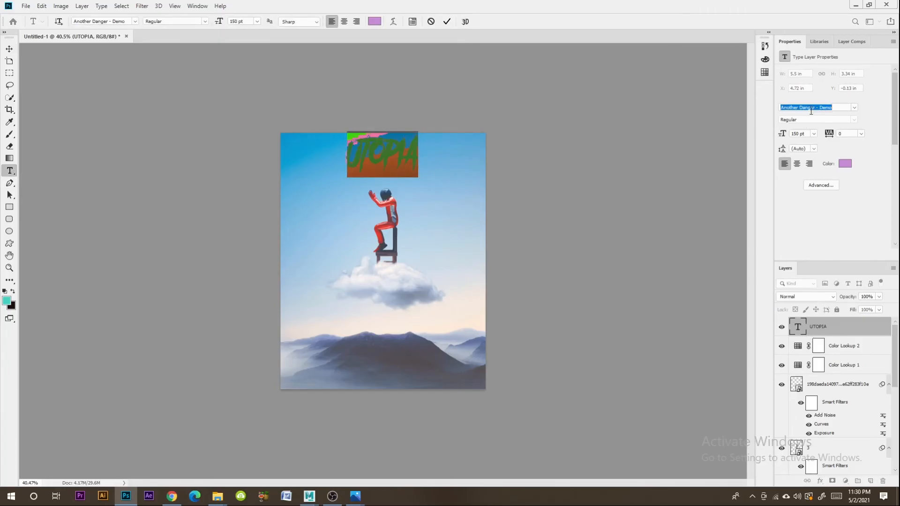
pyautogui.click(854, 107)
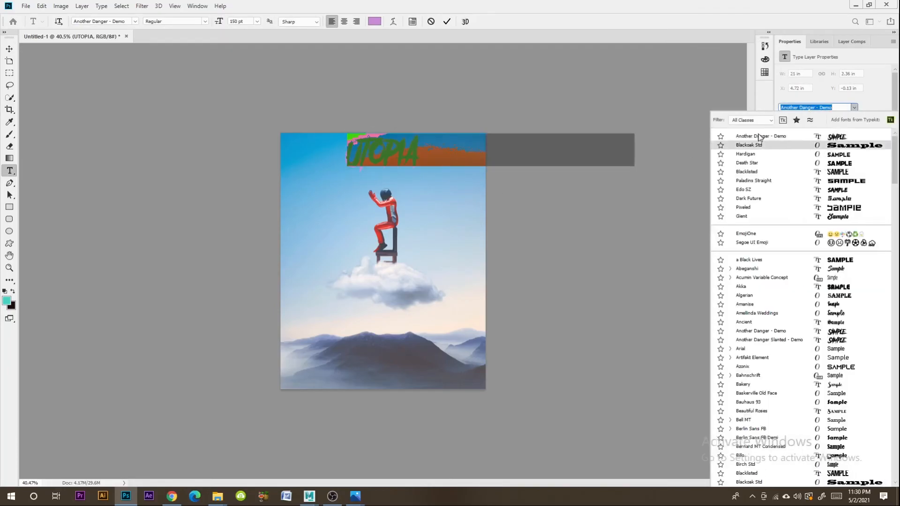
pyautogui.click(756, 144)
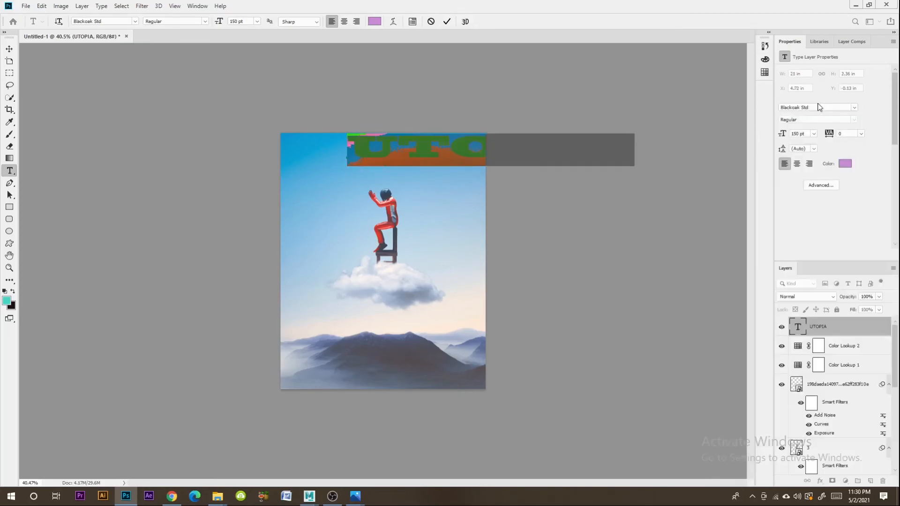
pyautogui.click(814, 107)
pyautogui.click(476, 144)
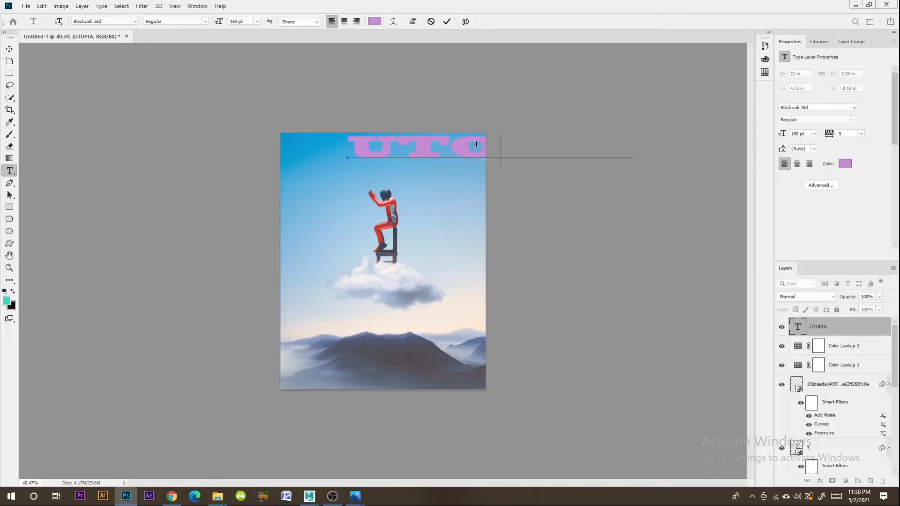
# - Try a long series of fonts on the whole UTOPIA title and apply Horizon
pyautogui.hotkey('ctrl', 'a')
pyautogui.click(795, 109)
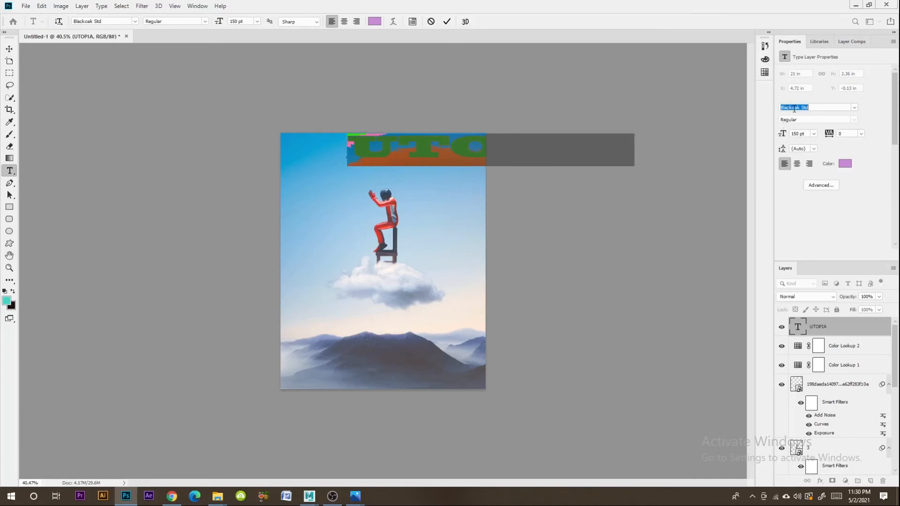
pyautogui.press('Down')
pyautogui.press('Down')
pyautogui.press('Down')
pyautogui.press('Down')
pyautogui.press('Down')
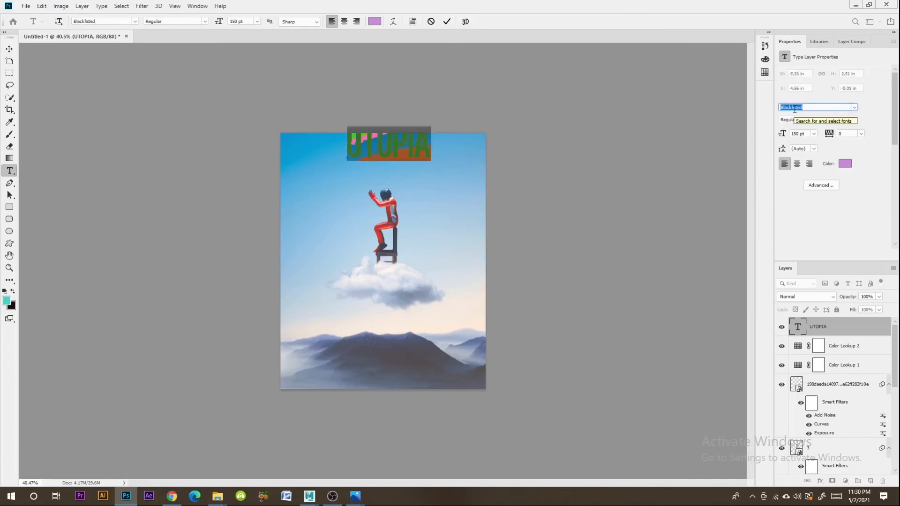
pyautogui.press('Down')
pyautogui.press('Down')
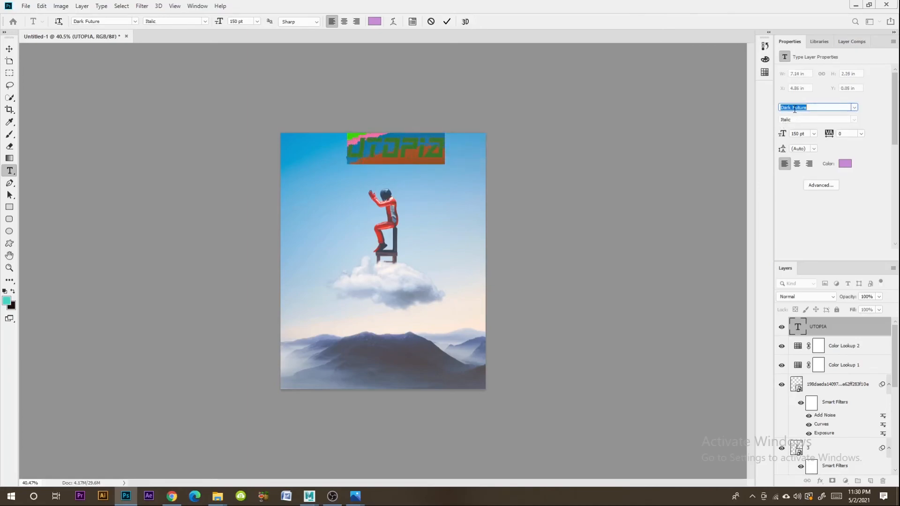
pyautogui.press('Down')
pyautogui.press('Down')
pyautogui.press('Down')
pyautogui.press('Down')
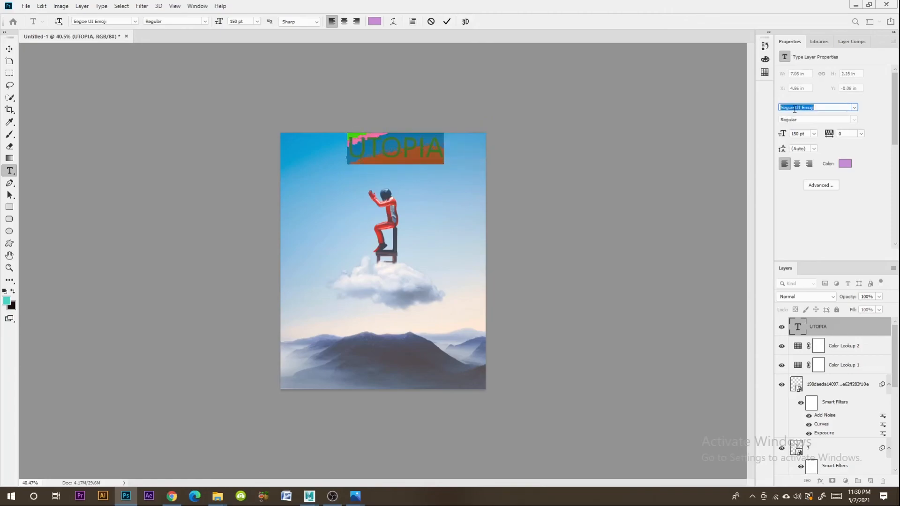
pyautogui.press('Down')
pyautogui.press('Down')
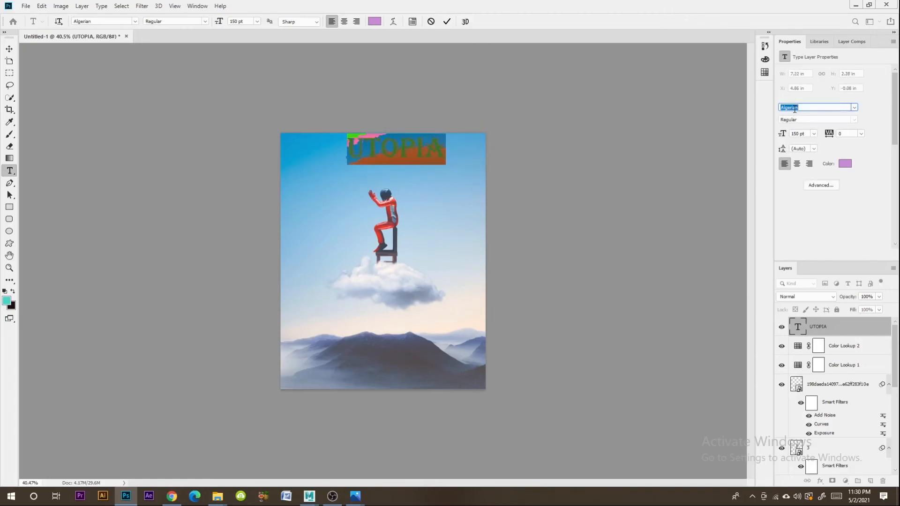
pyautogui.press('Down')
pyautogui.press('Down')
pyautogui.press('Down')
pyautogui.press('Down')
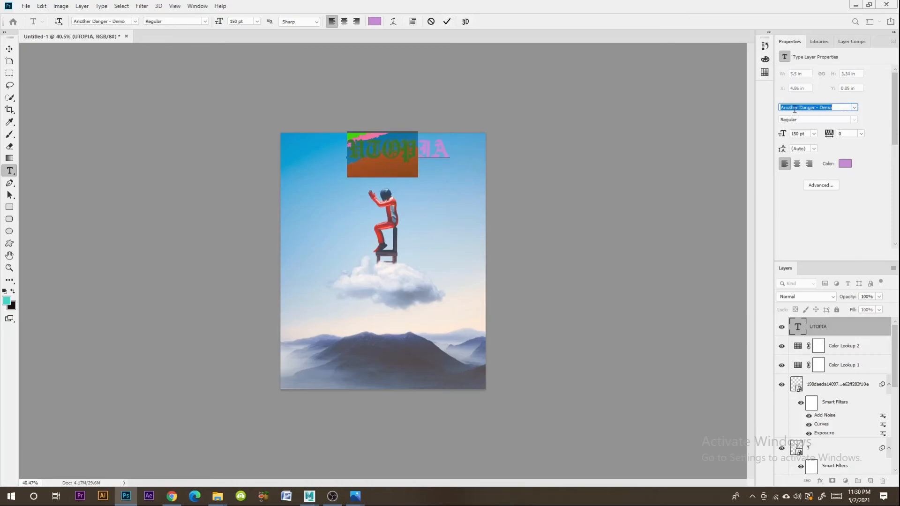
pyautogui.press('Down')
pyautogui.press('Down')
pyautogui.press('Down')
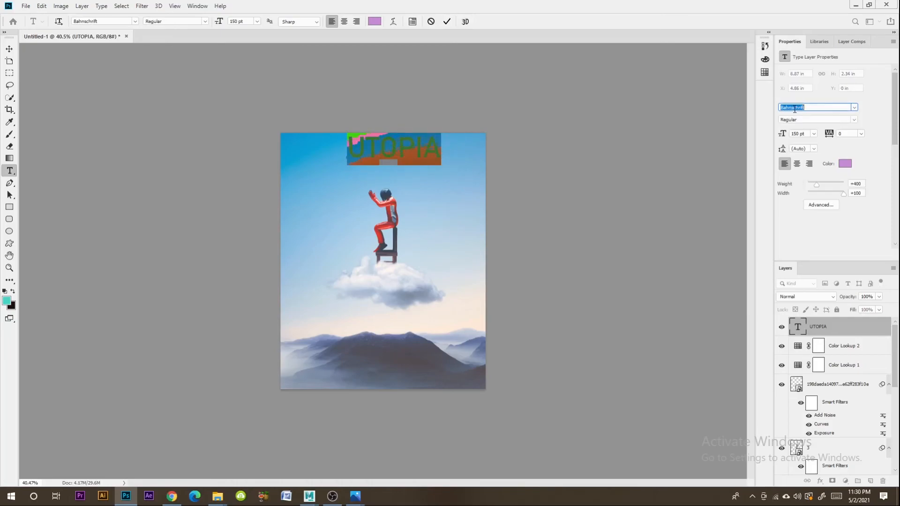
pyautogui.press('Down')
pyautogui.press('Down')
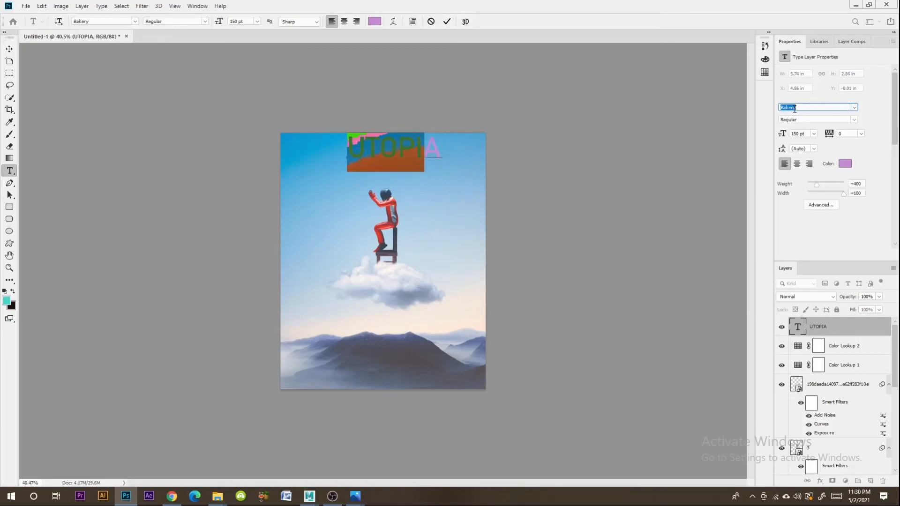
pyautogui.press('Down')
pyautogui.press('Down')
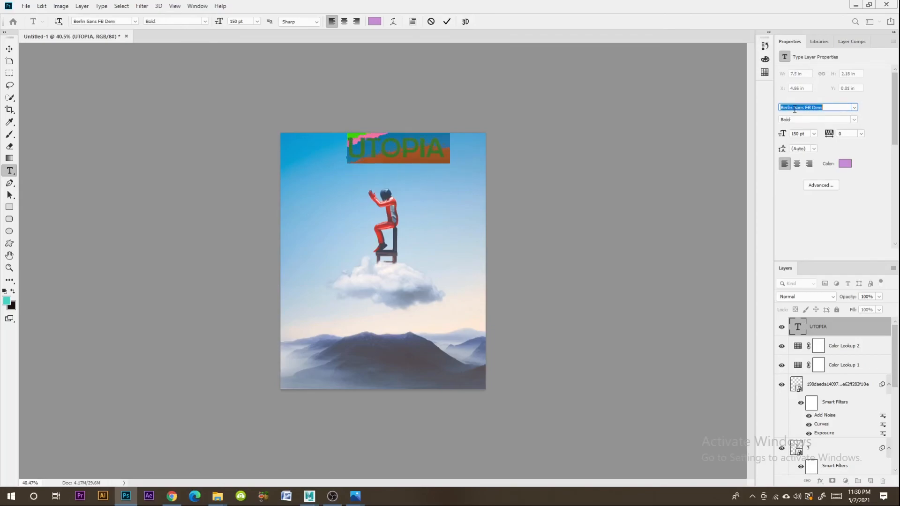
pyautogui.press('Down')
pyautogui.press('Down')
pyautogui.press('Down')
pyautogui.press('Down')
pyautogui.press('Down')
pyautogui.press('Down')
pyautogui.press('Down')
pyautogui.press('Down')
pyautogui.press('Down')
pyautogui.press('Down')
pyautogui.press('Down')
pyautogui.press('Down')
pyautogui.press('Down')
pyautogui.press('Down')
pyautogui.press('Down')
pyautogui.press('Down')
pyautogui.press('Down')
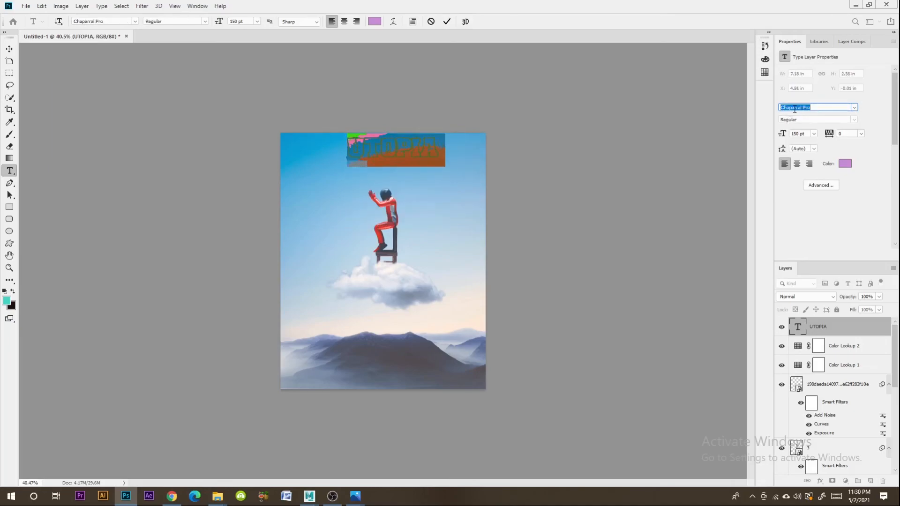
pyautogui.press('Down')
pyautogui.press('Down')
pyautogui.press('Down')
pyautogui.press('Down')
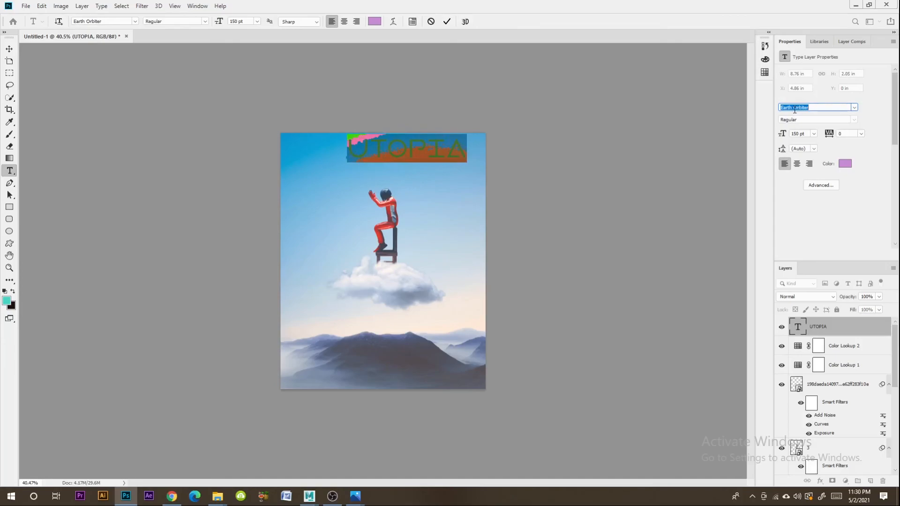
pyautogui.press('Down')
pyautogui.press('Down')
pyautogui.press('Down')
pyautogui.press('Down')
pyautogui.press('Down')
pyautogui.press('Down')
pyautogui.press('Down')
pyautogui.press('Down')
pyautogui.press('Down')
pyautogui.press('Down')
pyautogui.press('Down')
pyautogui.press('Down')
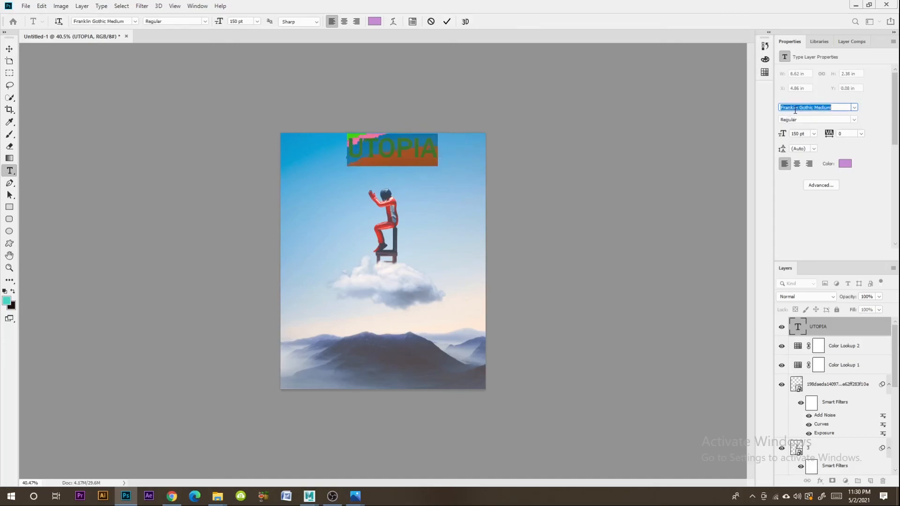
pyautogui.press('Down')
pyautogui.press('Down')
pyautogui.press('Down')
pyautogui.press('Down')
pyautogui.press('Down')
pyautogui.press('Down')
pyautogui.press('Down')
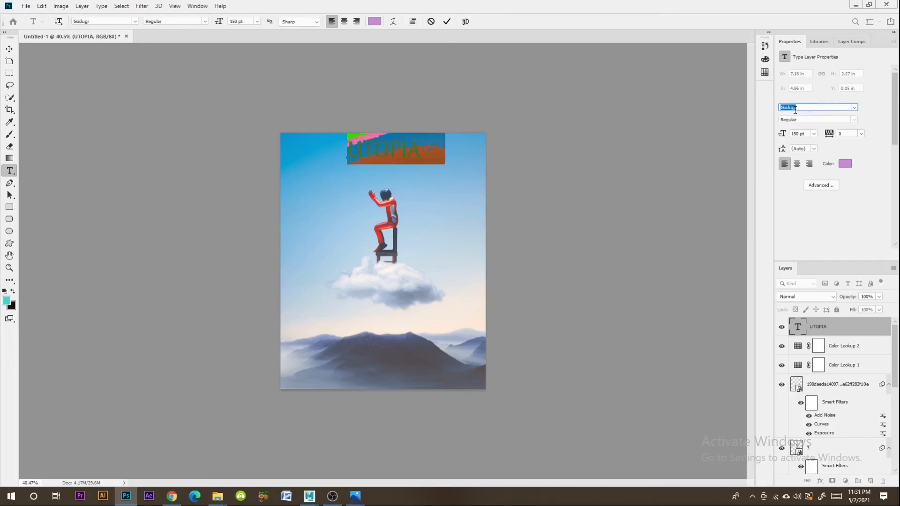
pyautogui.press('Down')
pyautogui.press('Down')
pyautogui.press('Down')
pyautogui.press('Down')
pyautogui.press('Down')
pyautogui.press('Down')
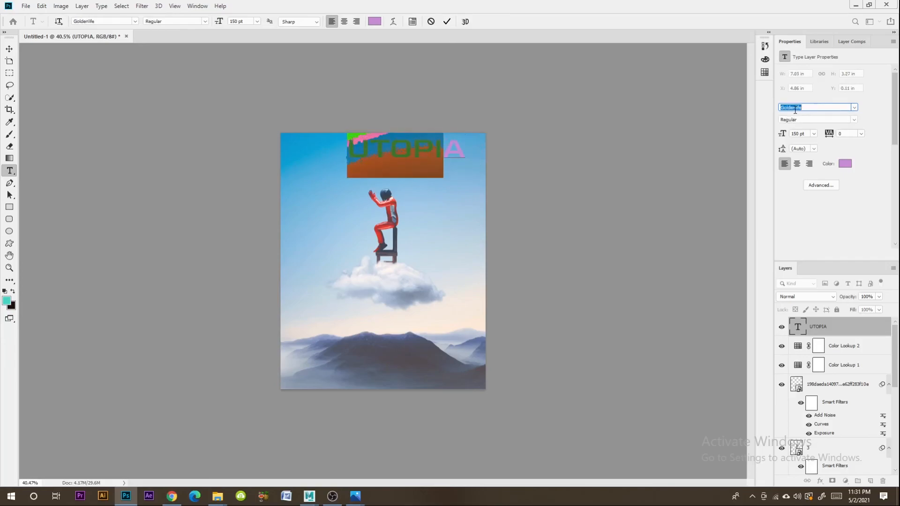
pyautogui.press('Down')
pyautogui.press('Down')
pyautogui.press('Down')
pyautogui.press('Down')
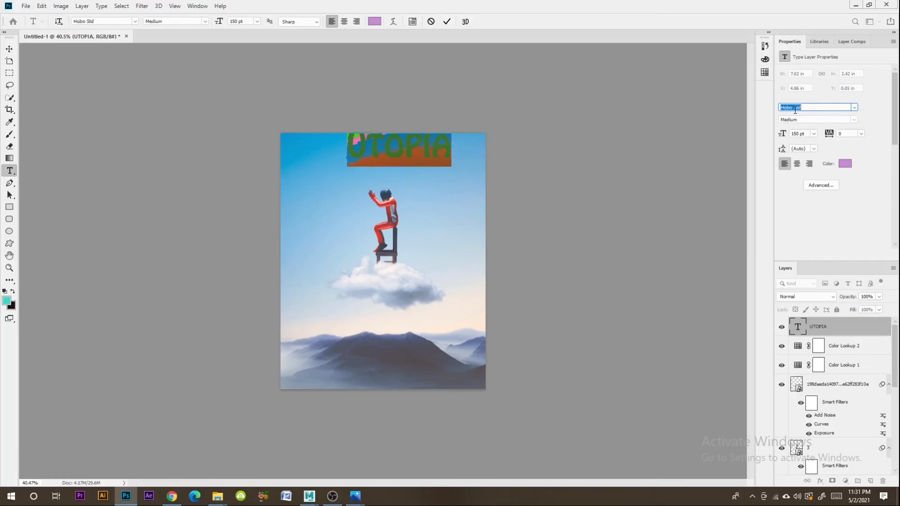
pyautogui.press('Up')
pyautogui.press('Up')
pyautogui.press('Up')
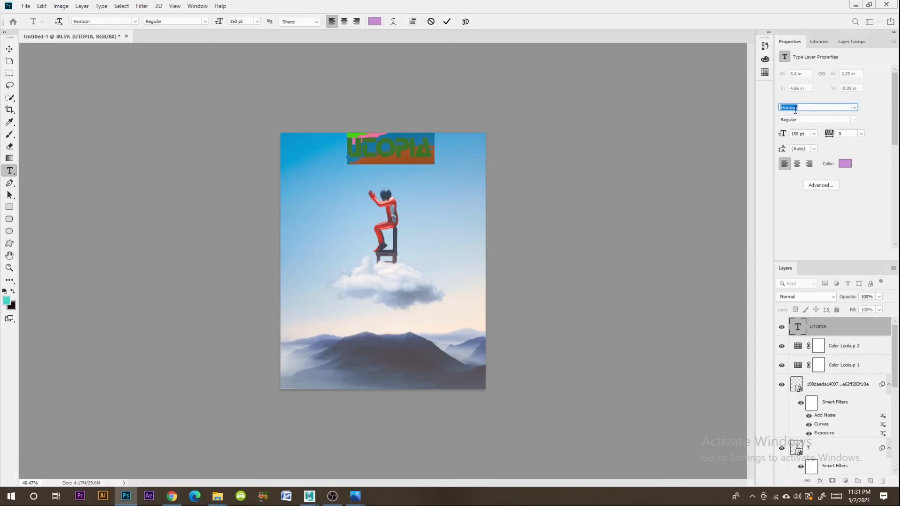
pyautogui.click(10, 49)
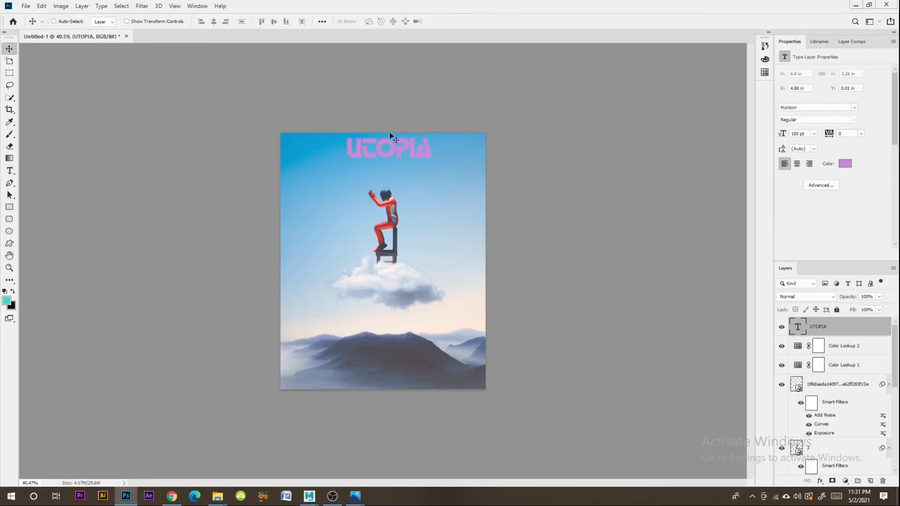
# - Set the UTOPIA title size to 72 pt and place it centred over the mountains near the image's lower edge
pyautogui.moveTo(397, 150); pyautogui.dragTo(405, 376)
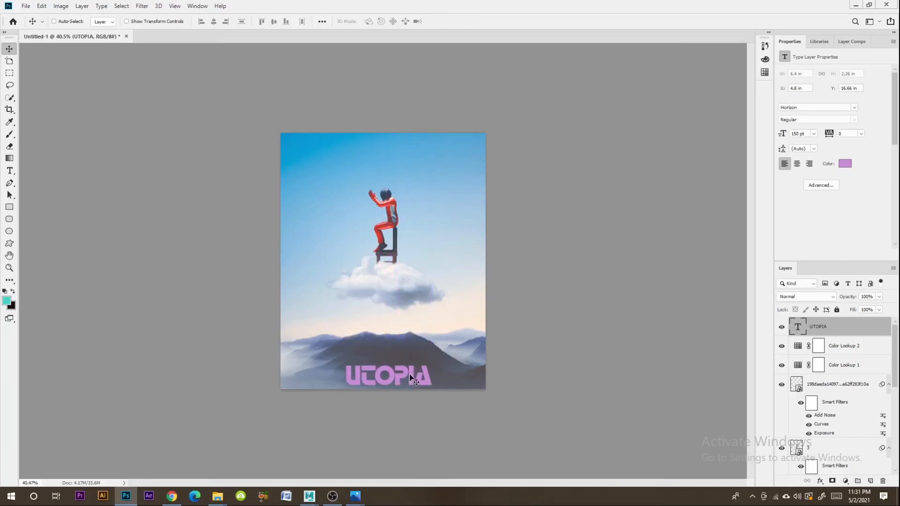
pyautogui.click(9, 171)
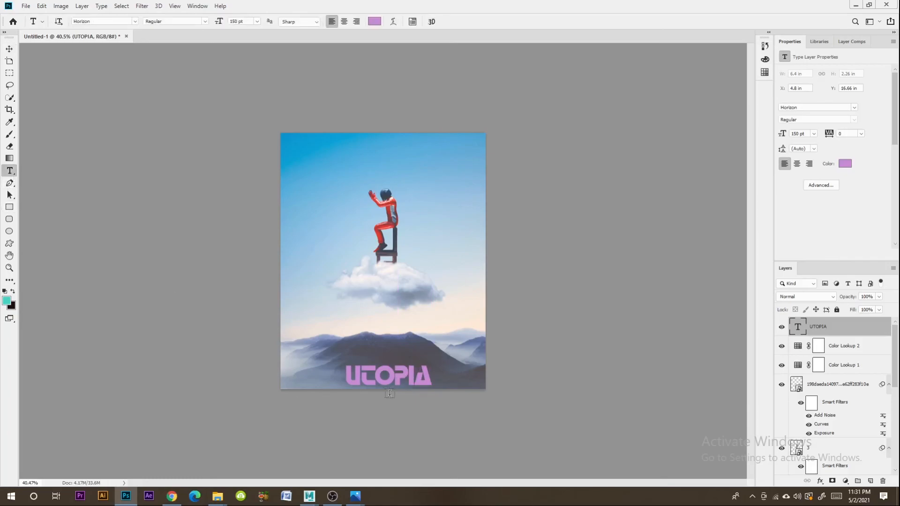
pyautogui.doubleClick(420, 379)
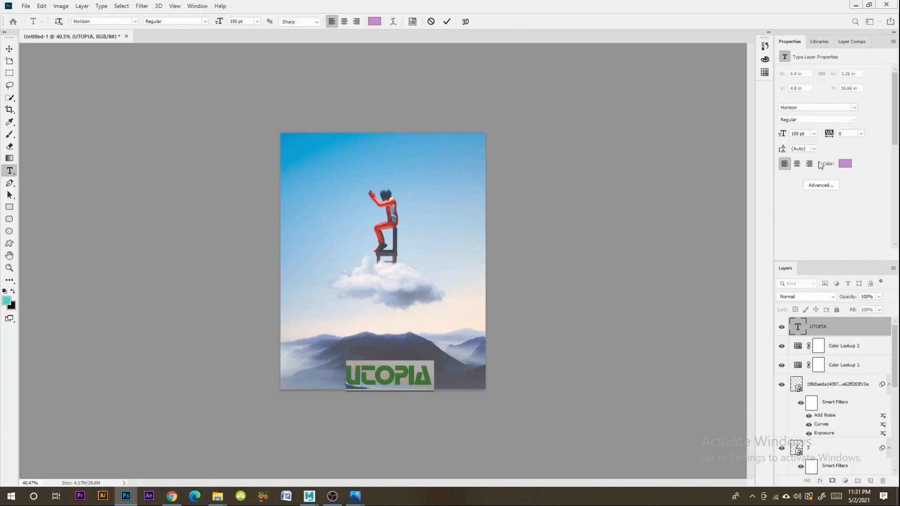
pyautogui.click(814, 134)
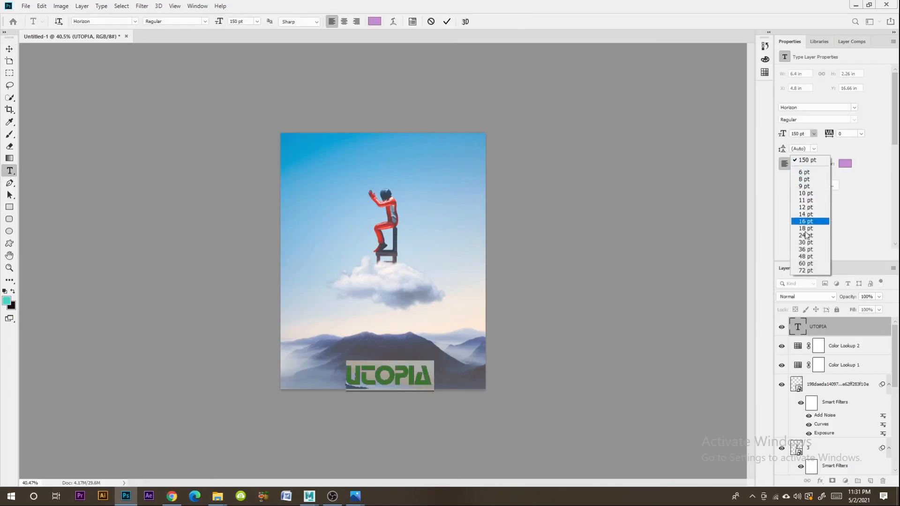
pyautogui.click(804, 271)
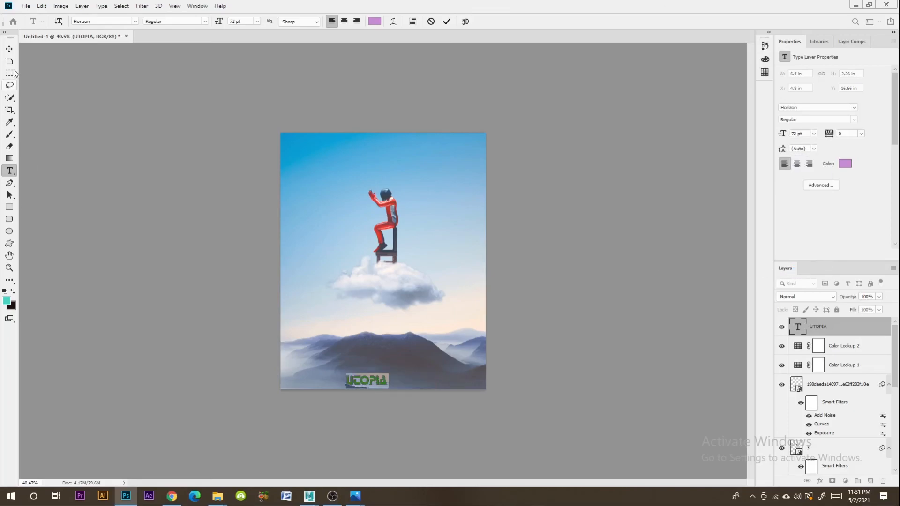
pyautogui.click(9, 48)
pyautogui.moveTo(376, 381); pyautogui.dragTo(394, 382)
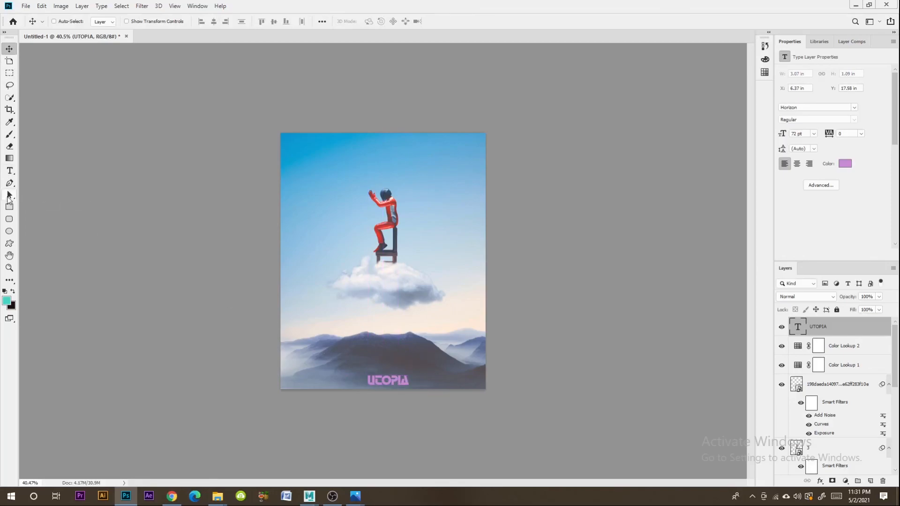
# - Try more fonts on the small UTOPIA title over the mountains and apply Mandalore
pyautogui.click(9, 171)
pyautogui.doubleClick(384, 380)
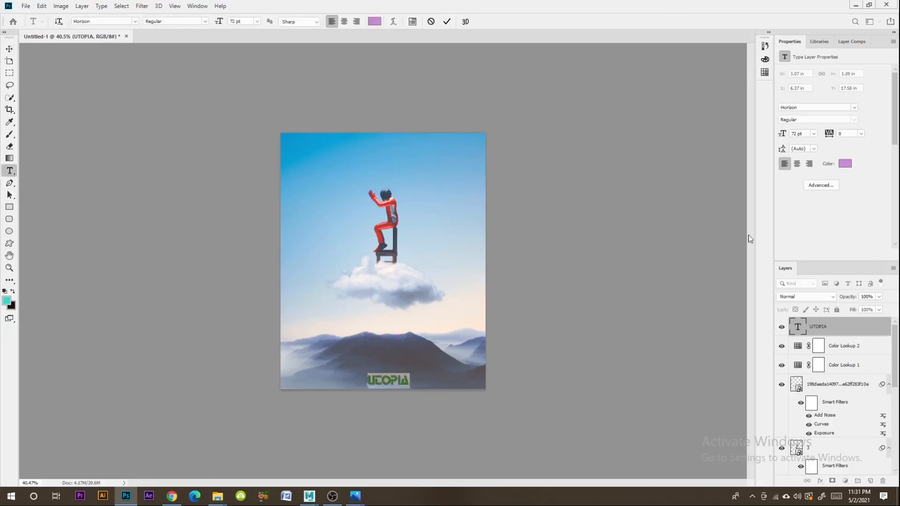
pyautogui.hotkey('ctrl', 'Return')
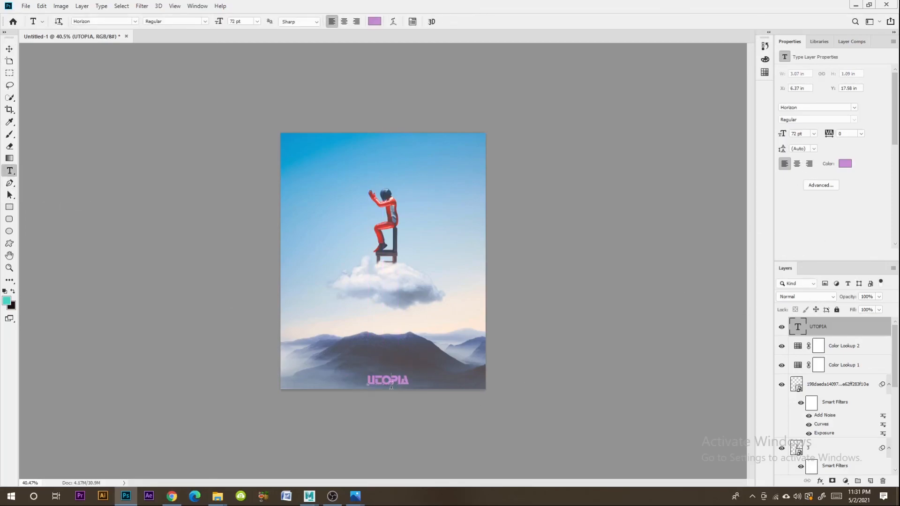
pyautogui.doubleClick(392, 384)
pyautogui.click(797, 109)
pyautogui.press('Down')
pyautogui.press('Down')
pyautogui.press('Down')
pyautogui.press('Down')
pyautogui.press('Down')
pyautogui.press('Down')
pyautogui.press('Down')
pyautogui.press('Down')
pyautogui.press('Down')
pyautogui.press('Down')
pyautogui.press('Down')
pyautogui.press('Down')
pyautogui.press('Down')
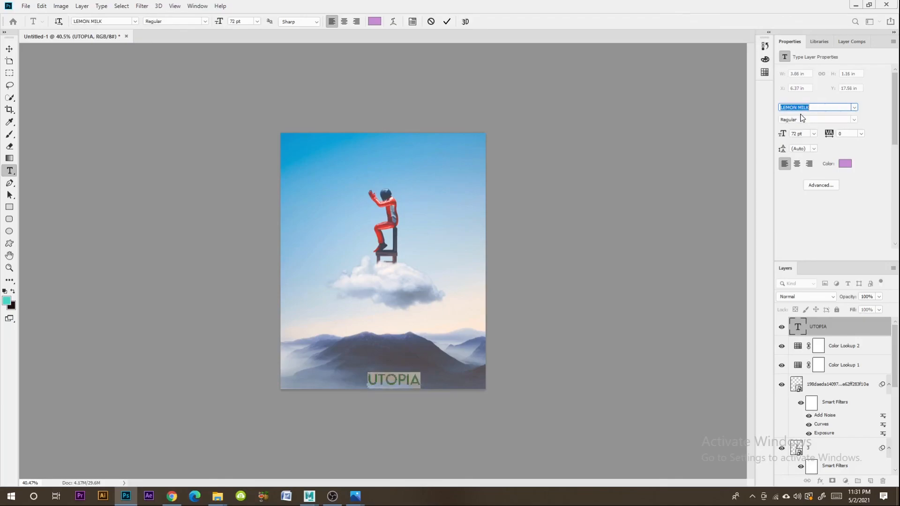
pyautogui.press('Down')
pyautogui.press('Down')
pyautogui.press('Down')
pyautogui.press('Down')
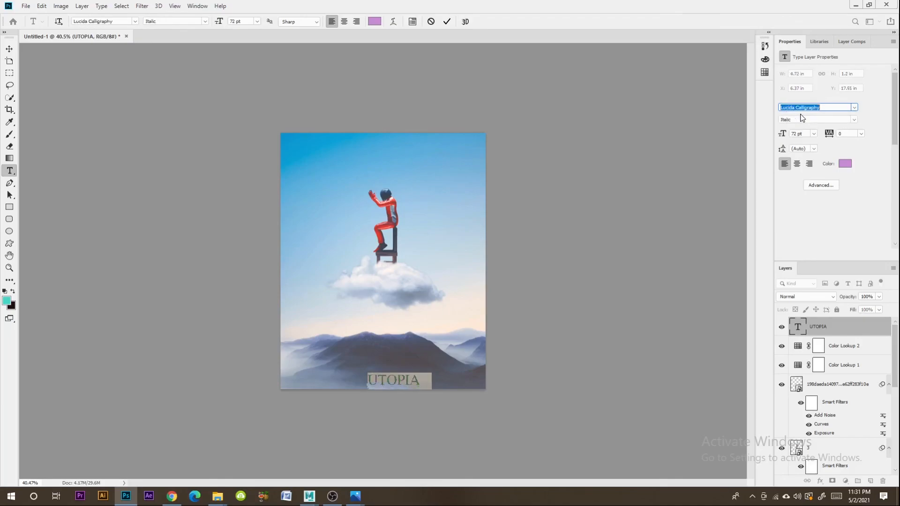
pyautogui.press('Down')
pyautogui.press('Down')
pyautogui.press('Down')
pyautogui.press('Down')
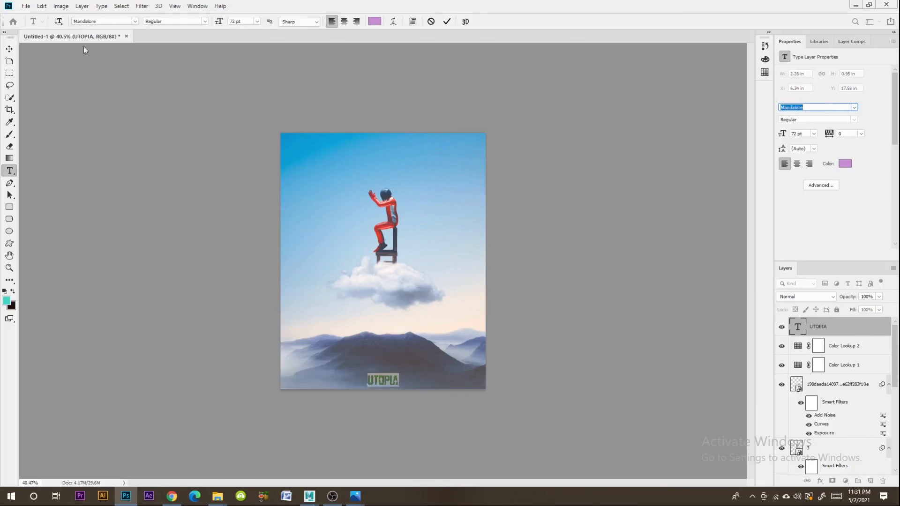
pyautogui.click(9, 48)
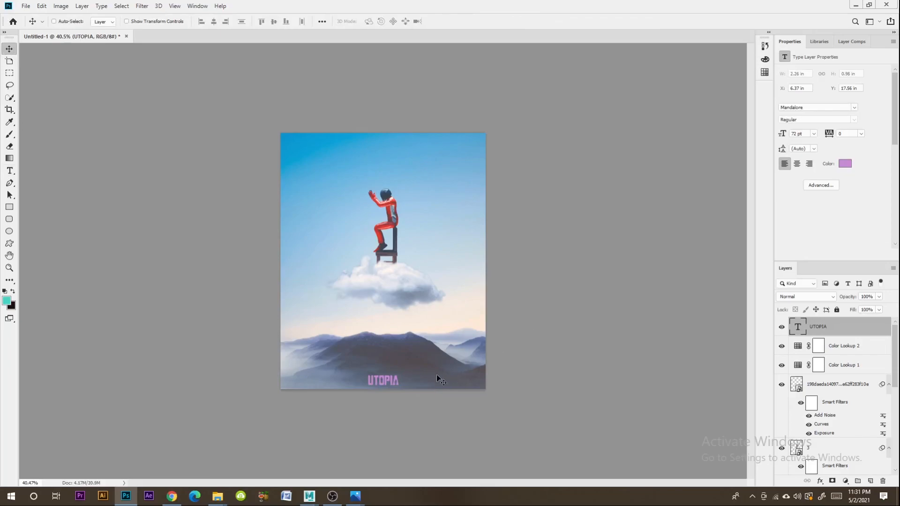
# - Shift the UTOPIA title slightly to the right over the mountains and recolour its text to blue #629cd3
pyautogui.moveTo(390, 383); pyautogui.dragTo(396, 382)
pyautogui.click(9, 172)
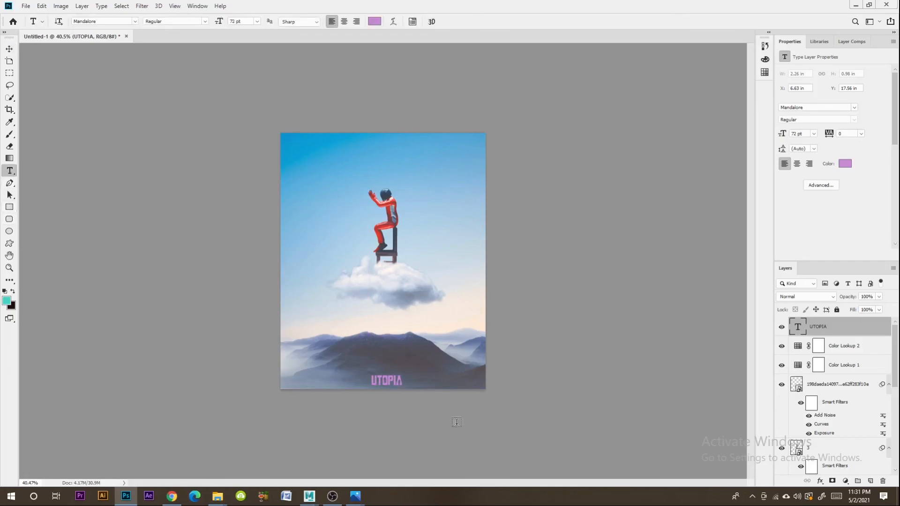
pyautogui.doubleClick(393, 379)
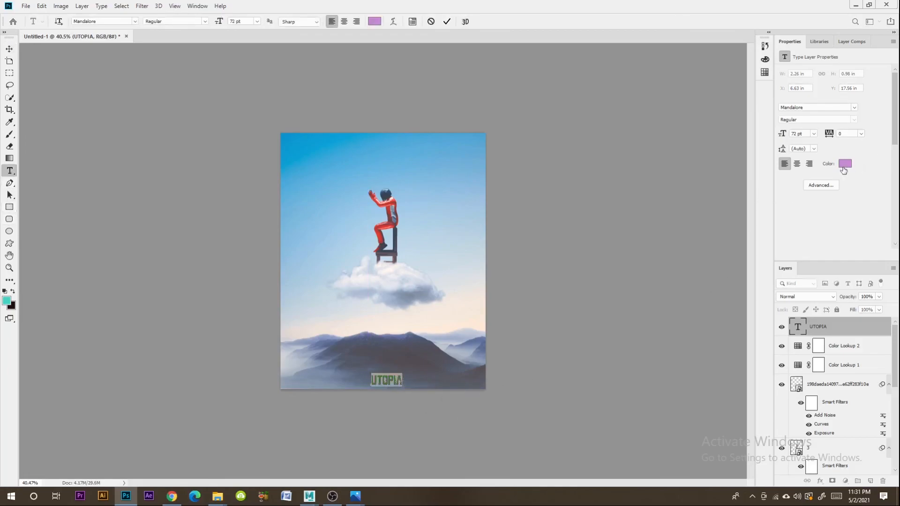
pyautogui.click(844, 167)
pyautogui.moveTo(193, 126); pyautogui.dragTo(167, 133)
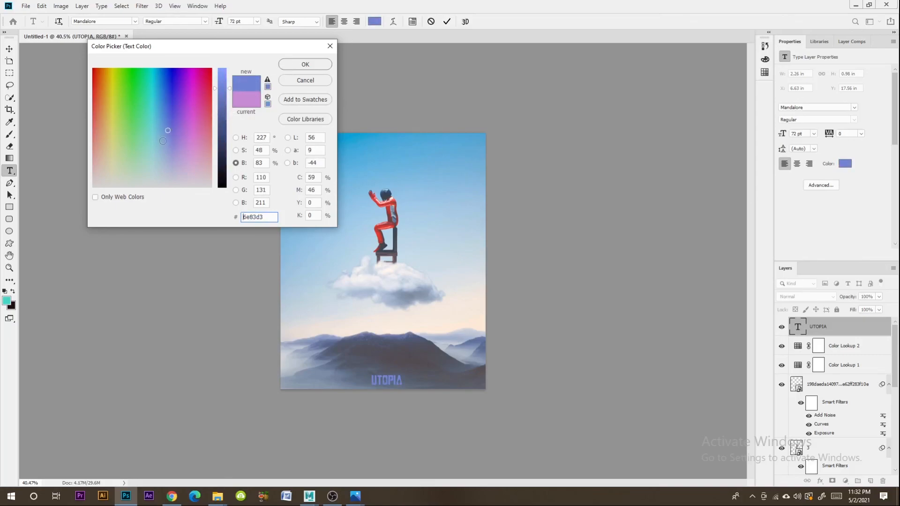
pyautogui.moveTo(168, 129); pyautogui.dragTo(161, 123)
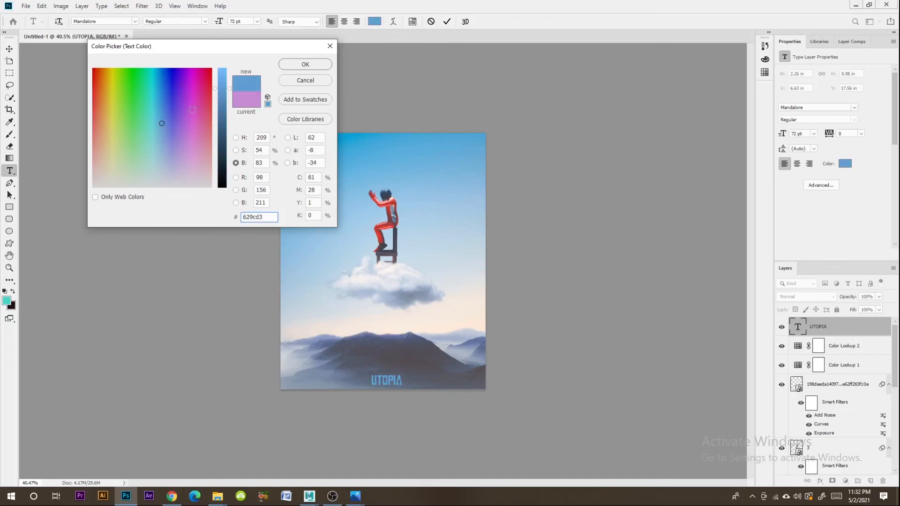
pyautogui.click(293, 68)
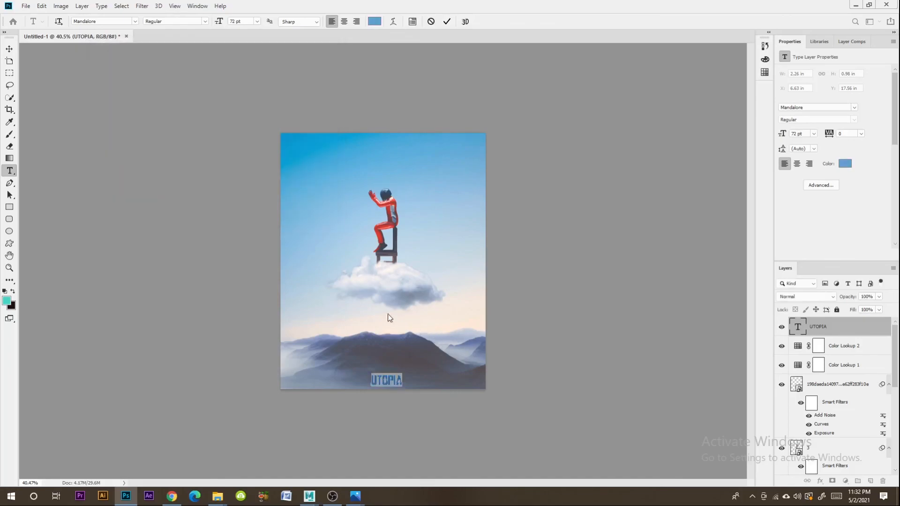
pyautogui.click(10, 48)
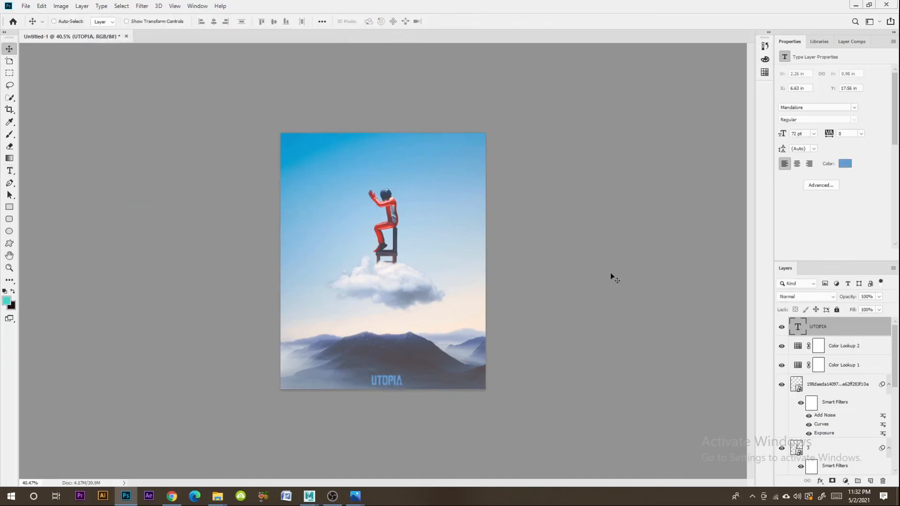
# - Export the composite with Save for Web as a maximum-quality JPEG named UTOPIA in the Pray folder, previewing the original
pyautogui.click(24, 7)
pyautogui.moveTo(75, 133)
pyautogui.click(167, 170)
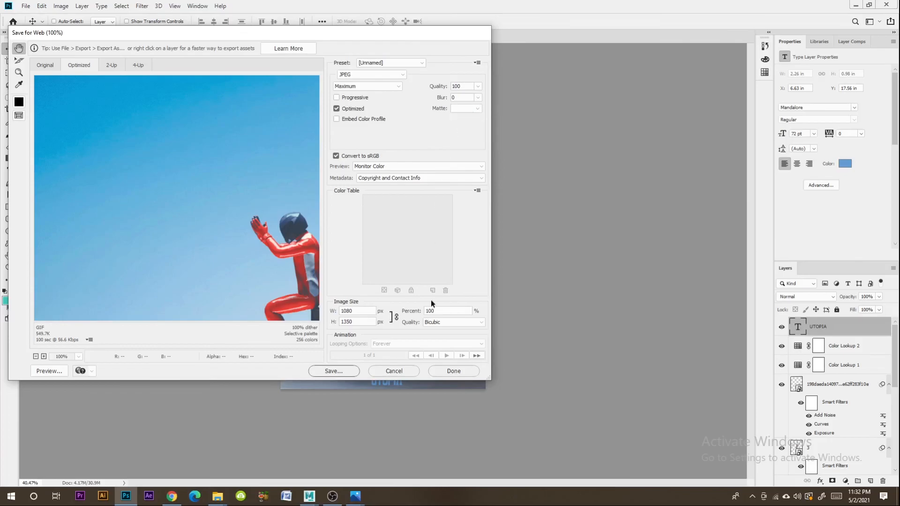
pyautogui.click(46, 65)
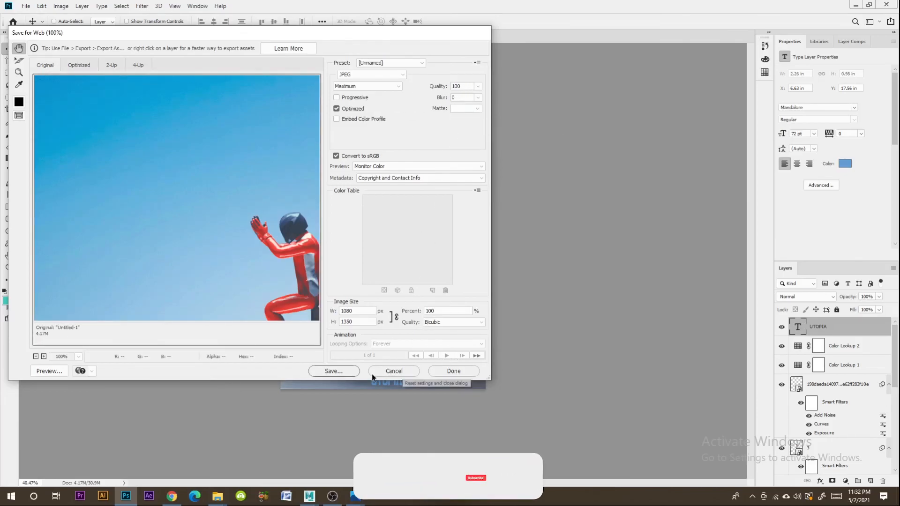
pyautogui.click(342, 371)
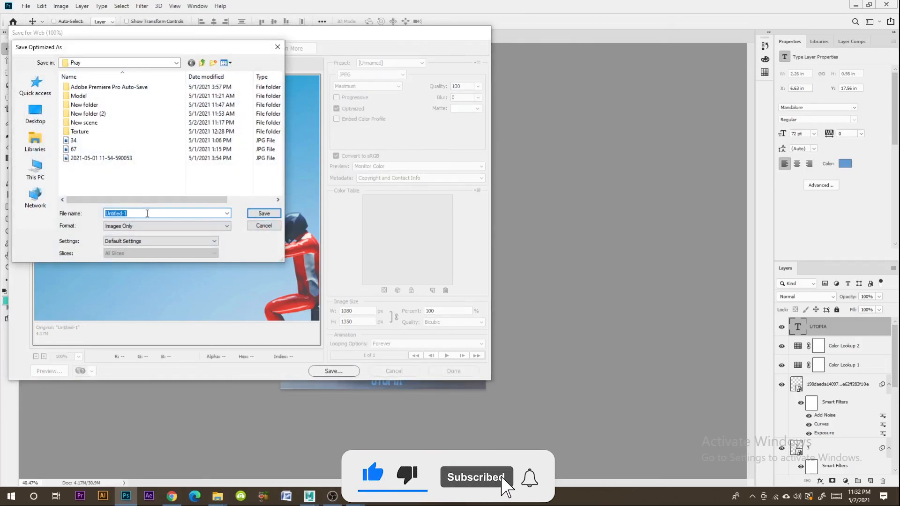
pyautogui.write('UTOP')
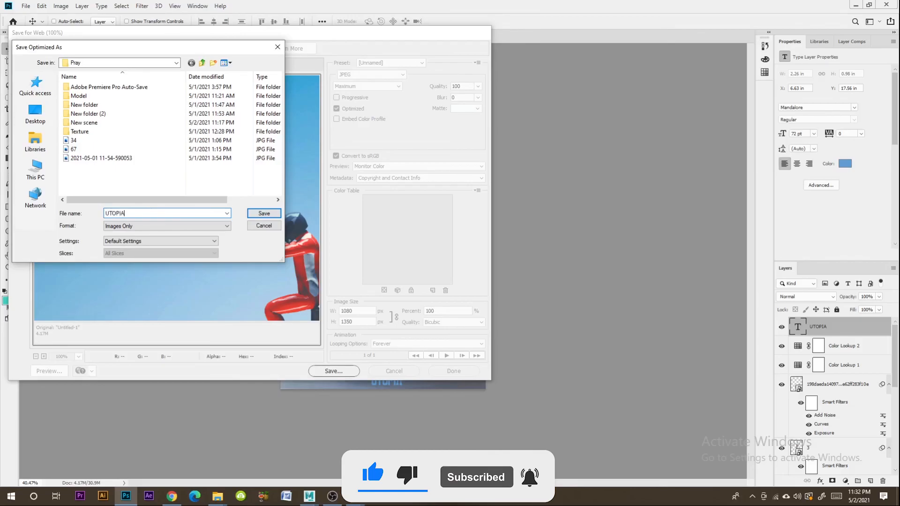
pyautogui.write('IA')
pyautogui.press('Return')
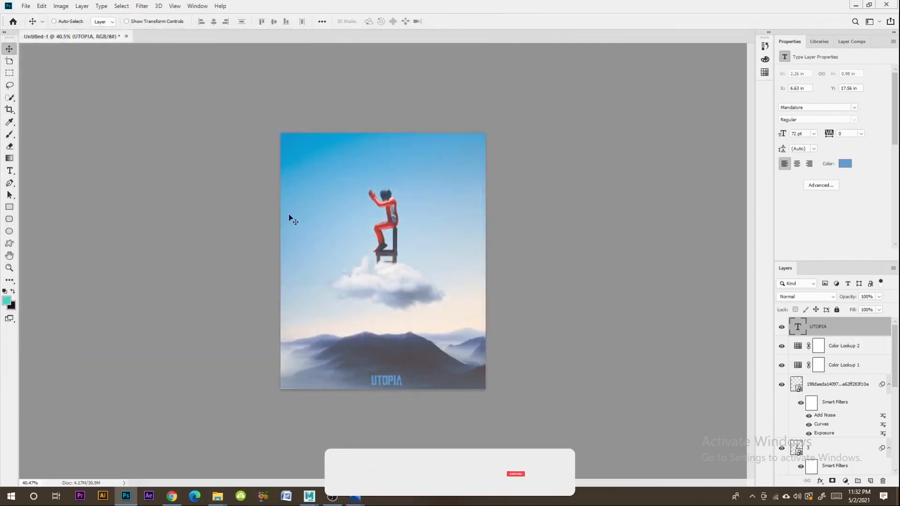